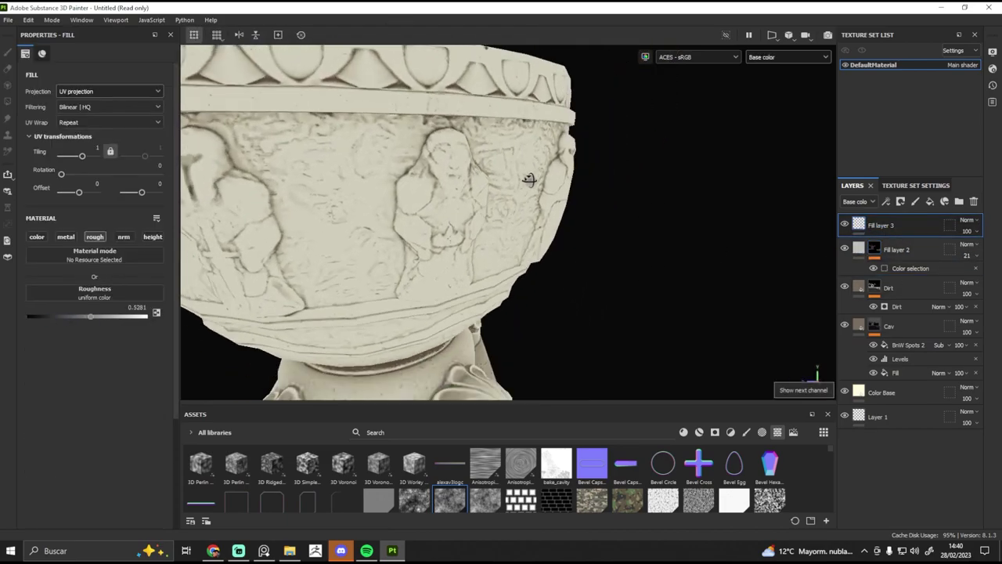
- Duplicate the Cav layer and add a raised Levels effect to the copy's mask
{"action": "left_click", "coordinate": [873, 352]}
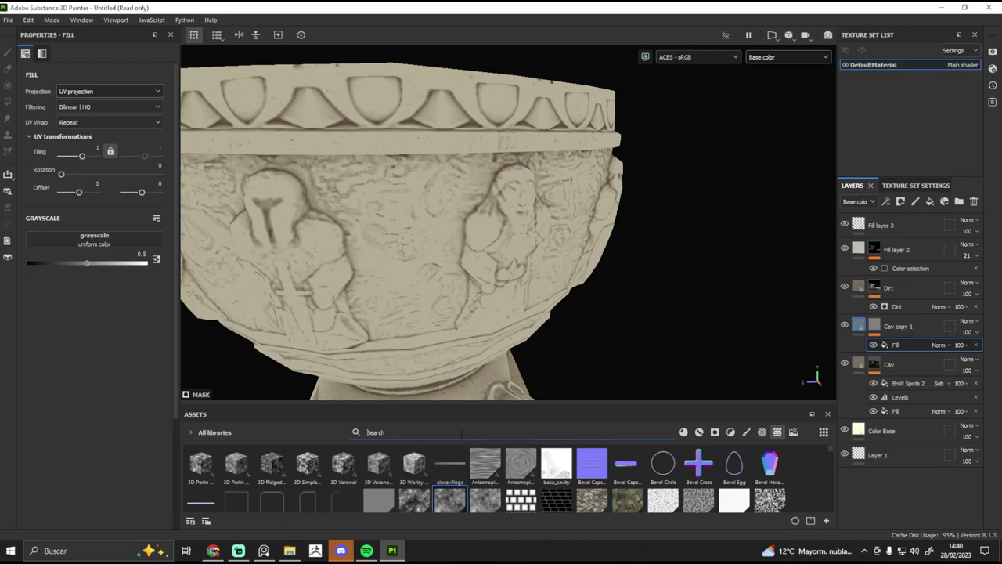
{"action": "type", "text": "curv"}
{"action": "right_click", "coordinate": [894, 344]}
{"action": "left_click", "coordinate": [883, 331]}
{"action": "mouse_move", "coordinate": [62, 78]}
{"action": "left_mouse_down"}
{"action": "mouse_move", "coordinate": [163, 78]}
{"action": "mouse_move", "coordinate": [74, 78]}
{"action": "left_mouse_up"}
{"action": "key", "text": "m"}
{"action": "key", "text": "f"}
- Add BnW Spots 2 and a Paint effect to the Cav copy 1 mask
{"action": "scroll", "coordinate": [629, 245], "scroll_direction": "up", "scroll_amount": 3}
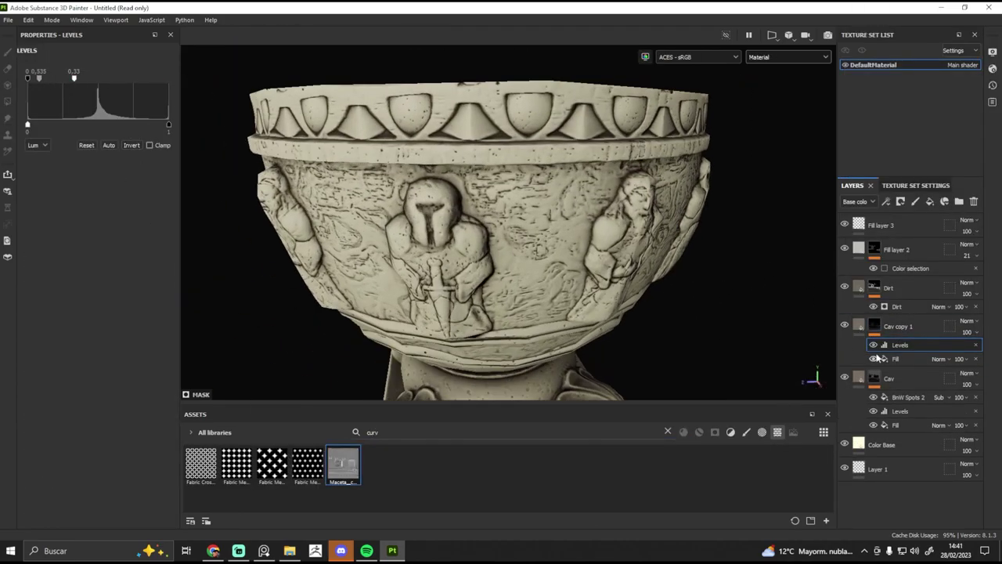
{"action": "left_click_drag", "start_coordinate": [900, 411], "coordinate": [901, 345]}
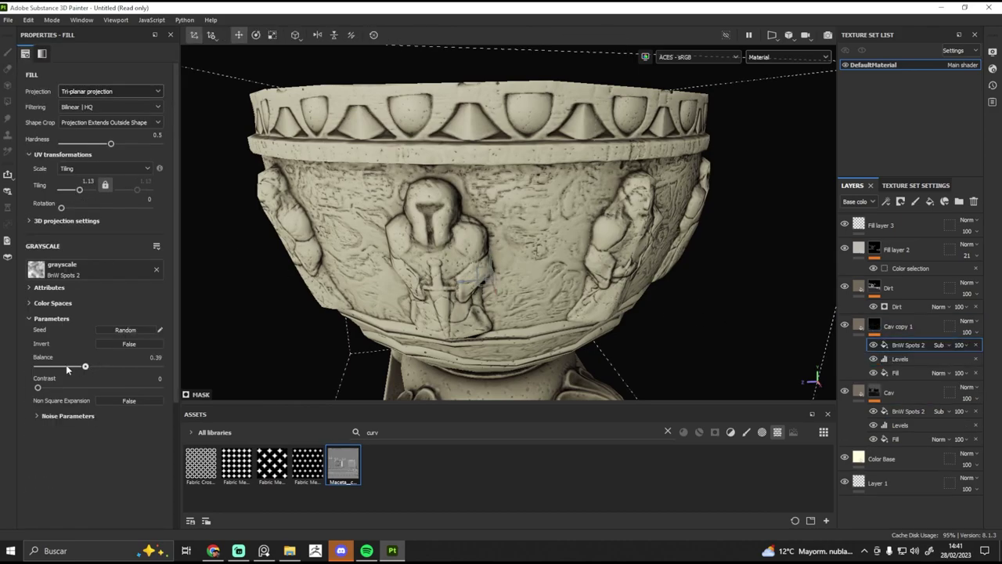
{"action": "right_click", "coordinate": [900, 344]}
{"action": "left_click", "coordinate": [876, 324]}
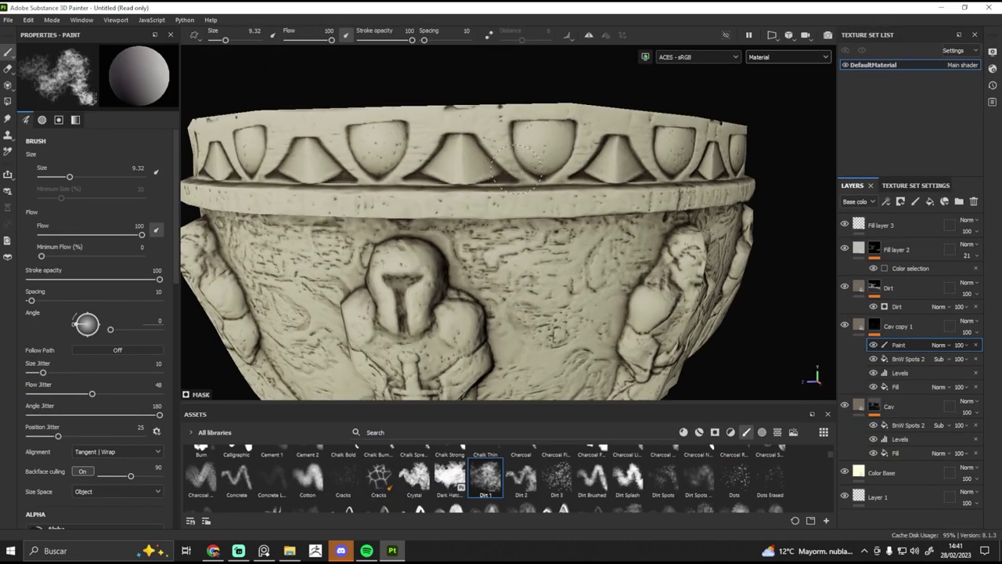
- Orbit around the planter, select Fill layer 2 and add a new fill layer above Dirt
{"action": "mouse_move", "coordinate": [563, 224]}
{"action": "left_mouse_down", "text": "alt"}
{"action": "mouse_move", "coordinate": [642, 292]}
{"action": "mouse_move", "coordinate": [94, 213]}
{"action": "left_mouse_up", "text": "alt"}
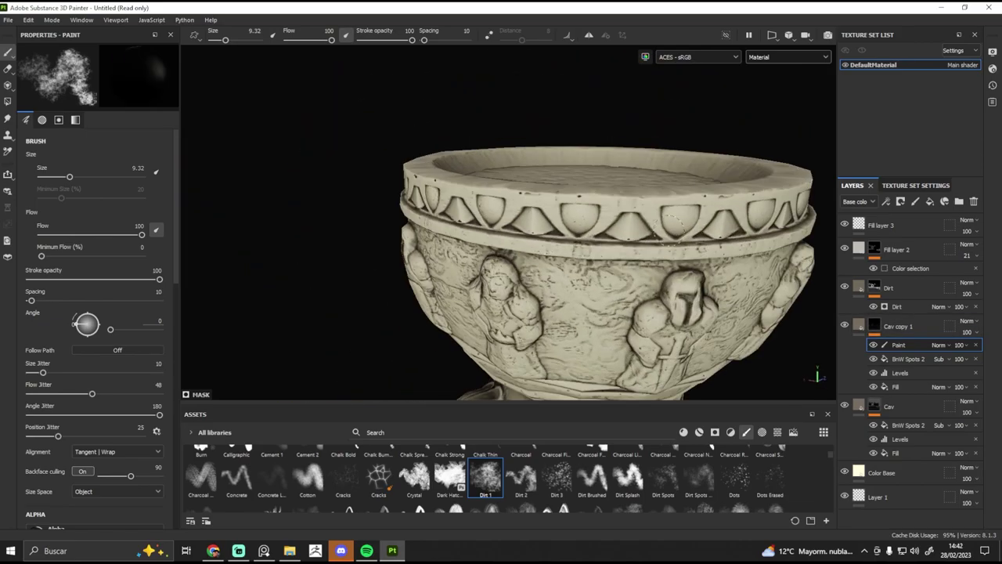
{"action": "right_click_drag", "start_coordinate": [94, 213], "coordinate": [390, 255], "text": "alt"}
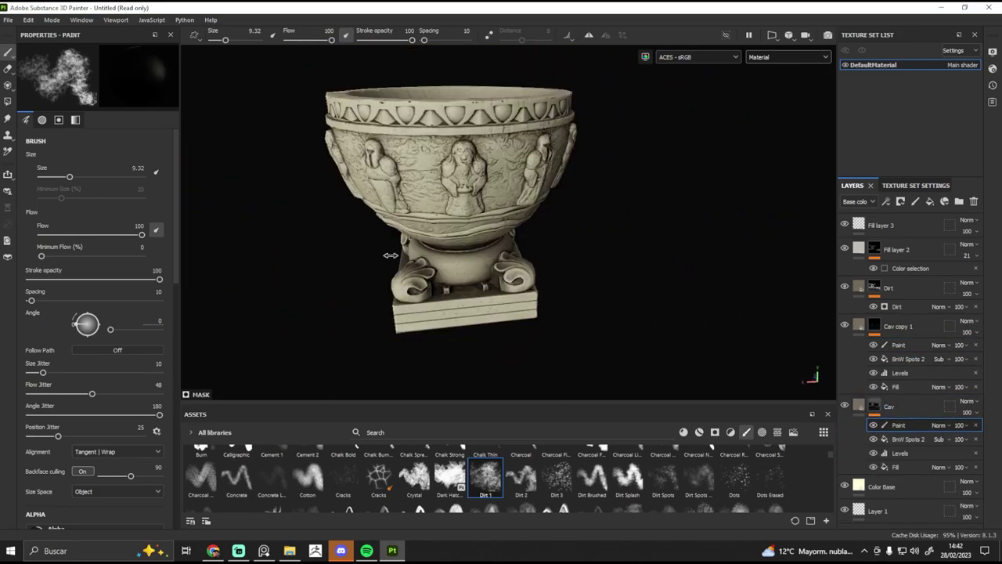
{"action": "left_click_drag", "start_coordinate": [390, 255], "coordinate": [722, 274], "text": "alt"}
{"action": "left_click", "coordinate": [849, 251]}
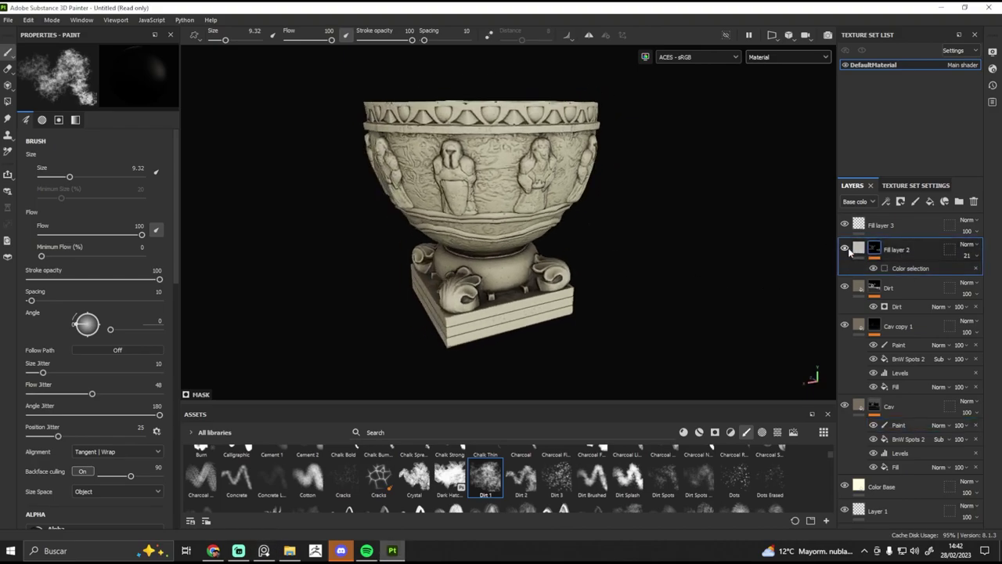
{"action": "left_click", "coordinate": [930, 203]}
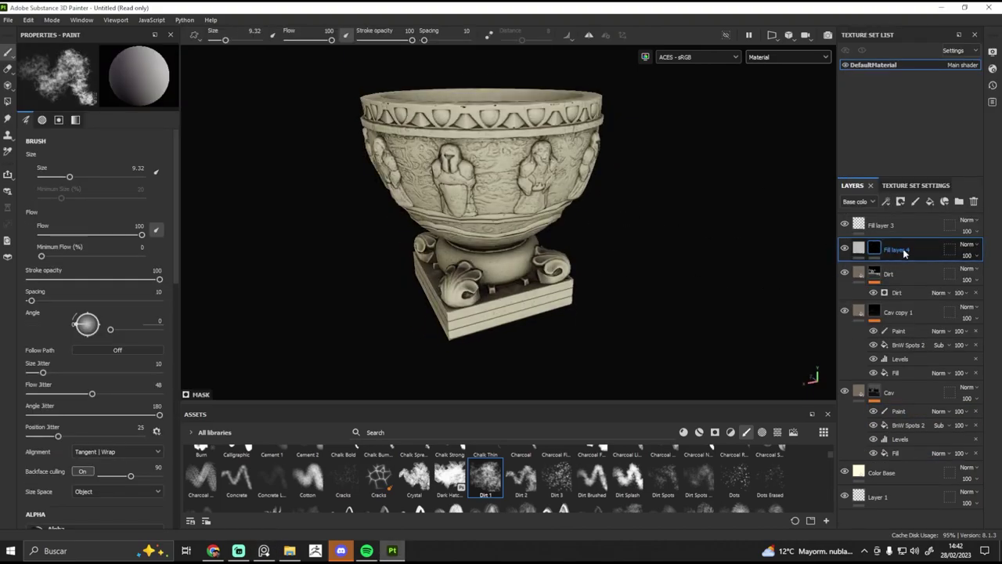
{"action": "type", "text": "Grunge"}
- Fill the Grunge mask with a spots grayscale at 0.34 balance, plus Dirt 4
{"action": "left_click", "coordinate": [875, 248]}
{"action": "scroll", "coordinate": [270, 174], "scroll_direction": "up", "scroll_amount": 3}
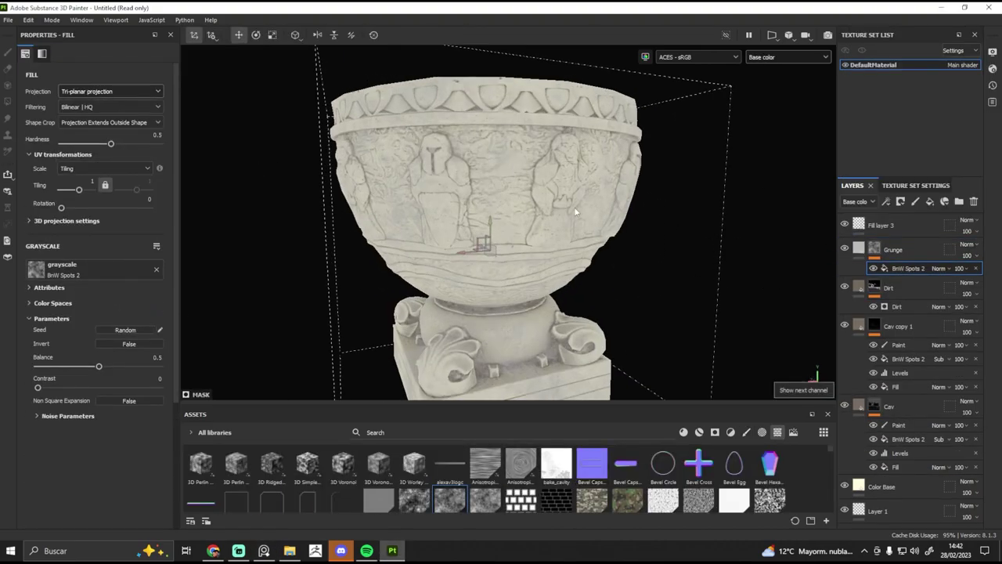
{"action": "left_click", "coordinate": [94, 308]}
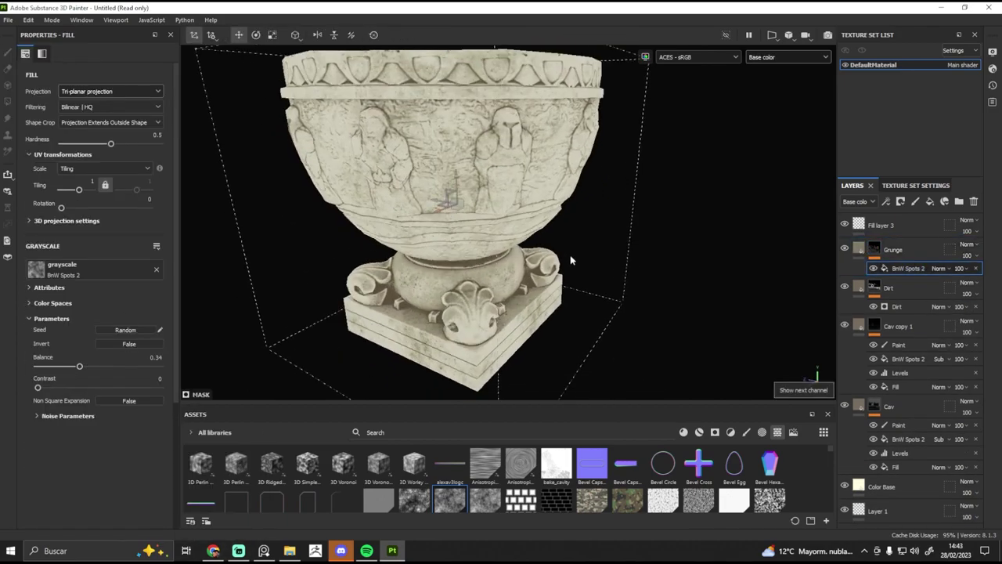
{"action": "mouse_move", "coordinate": [570, 257]}
{"action": "left_mouse_down", "text": "alt"}
{"action": "mouse_move", "coordinate": [499, 247]}
{"action": "mouse_move", "coordinate": [548, 251]}
{"action": "left_mouse_up", "text": "alt"}
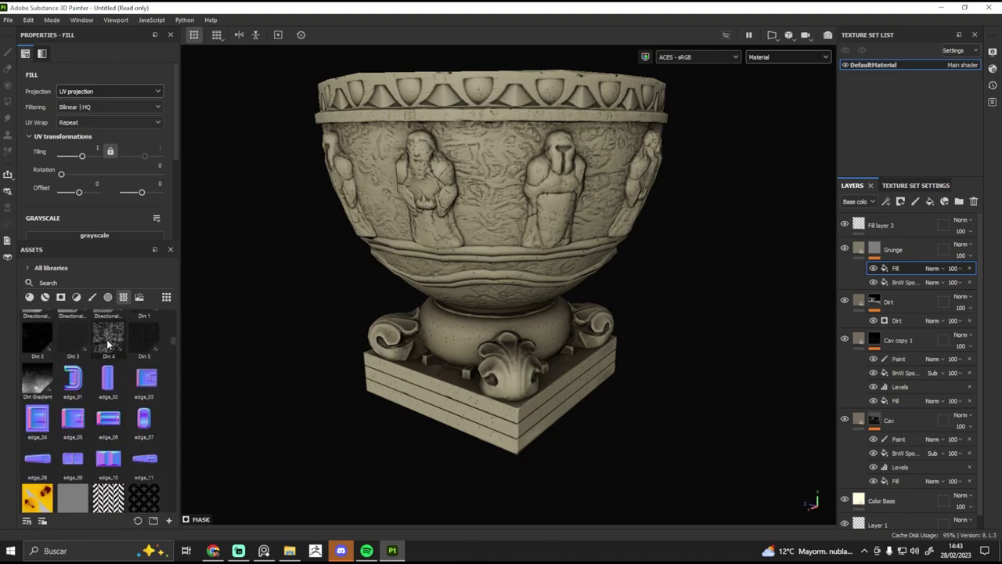
{"action": "left_click_drag", "start_coordinate": [108, 338], "coordinate": [63, 144]}
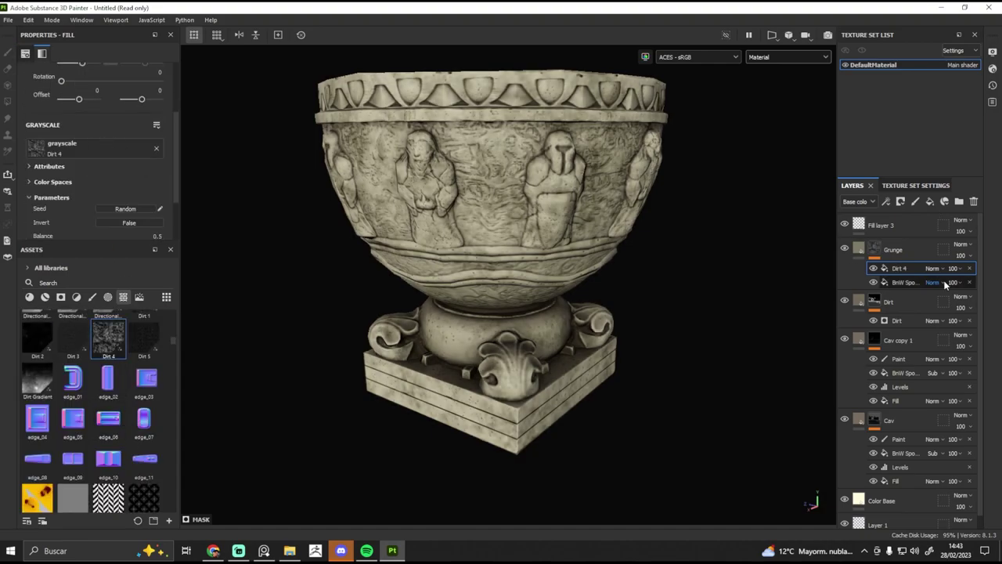
{"action": "left_click_drag", "start_coordinate": [566, 163], "coordinate": [551, 180], "text": "alt"}
{"action": "key", "text": "c"}
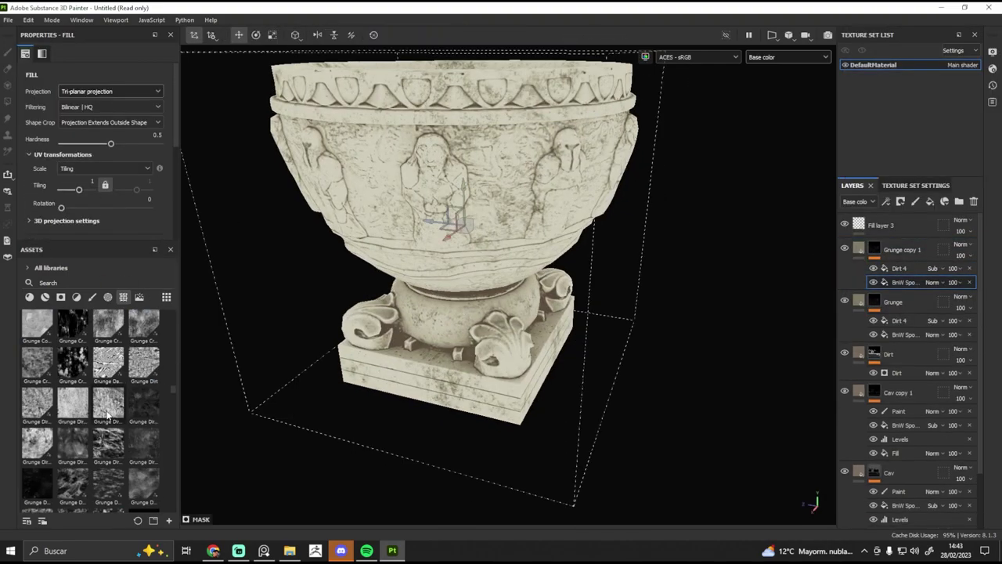
- Replace the spots with Grunge Pebbles Dirt and raise the Dirt 4 balance to 0.64
{"action": "scroll", "coordinate": [107, 415], "scroll_direction": "down", "scroll_amount": 2}
{"action": "left_click_drag", "start_coordinate": [37, 458], "coordinate": [70, 145]}
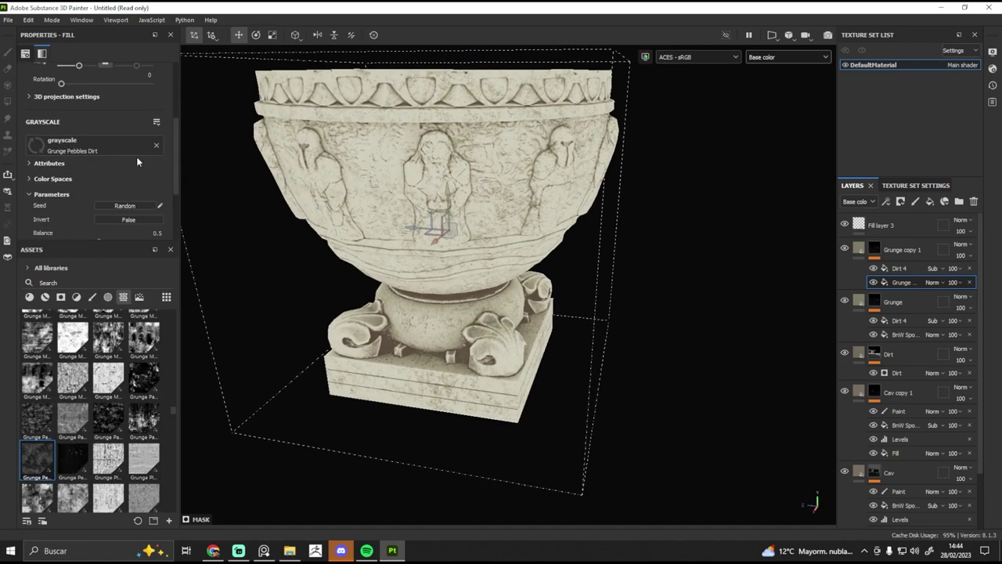
{"action": "left_click", "coordinate": [898, 268]}
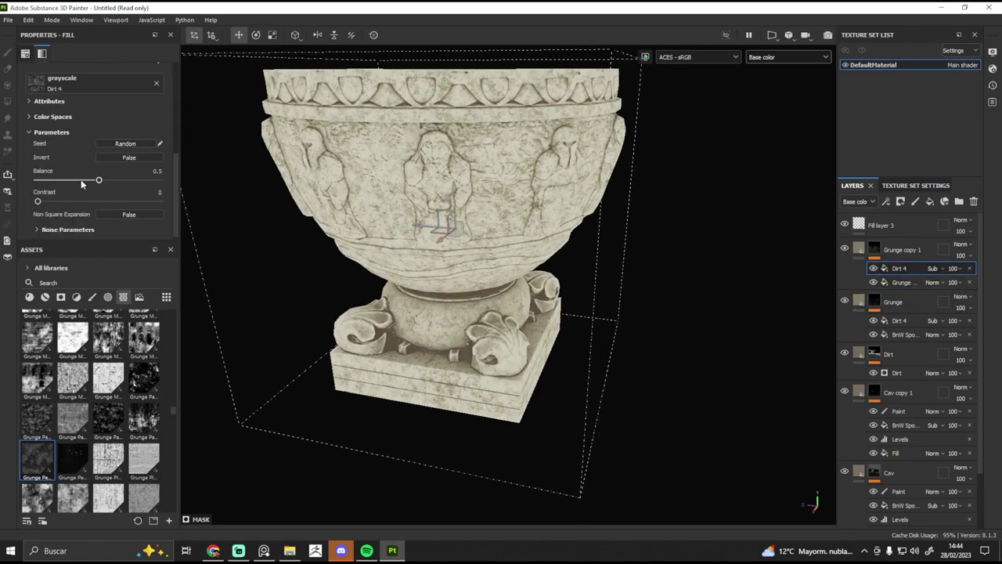
{"action": "scroll", "coordinate": [79, 129], "scroll_direction": "down", "scroll_amount": 3}
{"action": "key", "text": "f"}
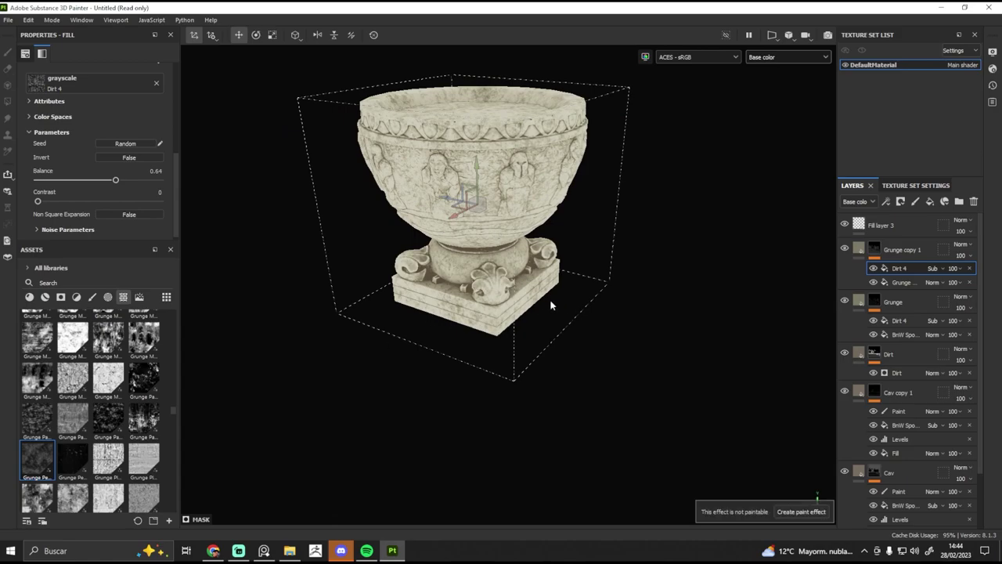
{"action": "key", "text": "m"}
{"action": "left_click_drag", "start_coordinate": [551, 305], "coordinate": [577, 269], "text": "alt"}
{"action": "scroll", "coordinate": [778, 358], "scroll_direction": "up", "scroll_amount": 5}
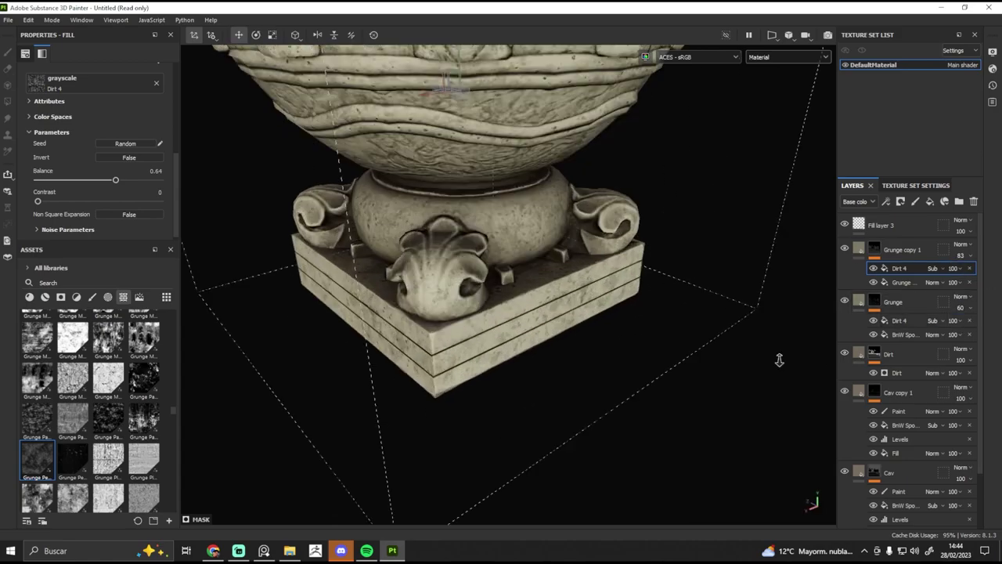
{"action": "right_click", "coordinate": [859, 333]}
- Add a masked fill layer and give Folder 1 a black mask
{"action": "left_click", "coordinate": [896, 223]}
{"action": "type", "text": "curv"}
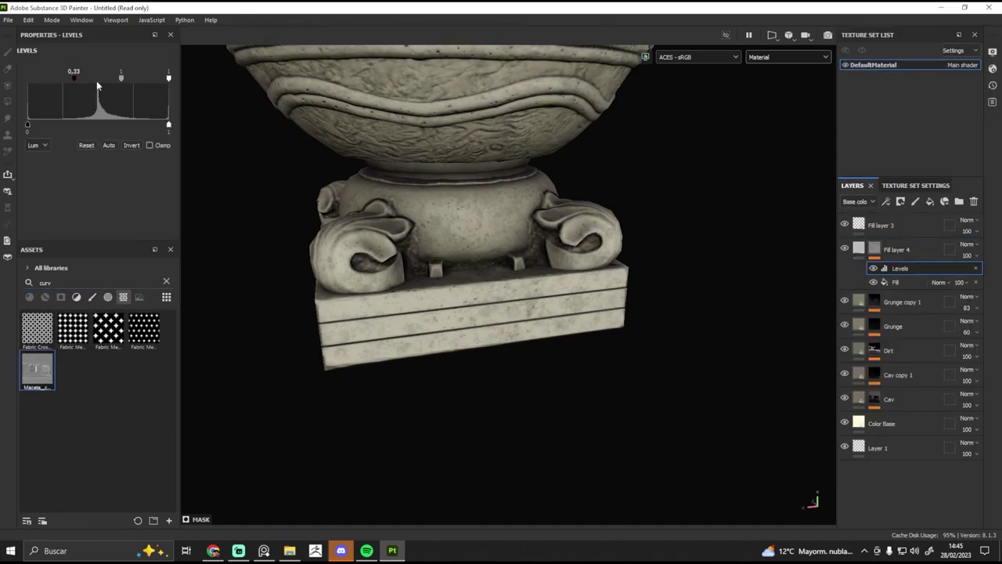
{"action": "right_click", "coordinate": [861, 248]}
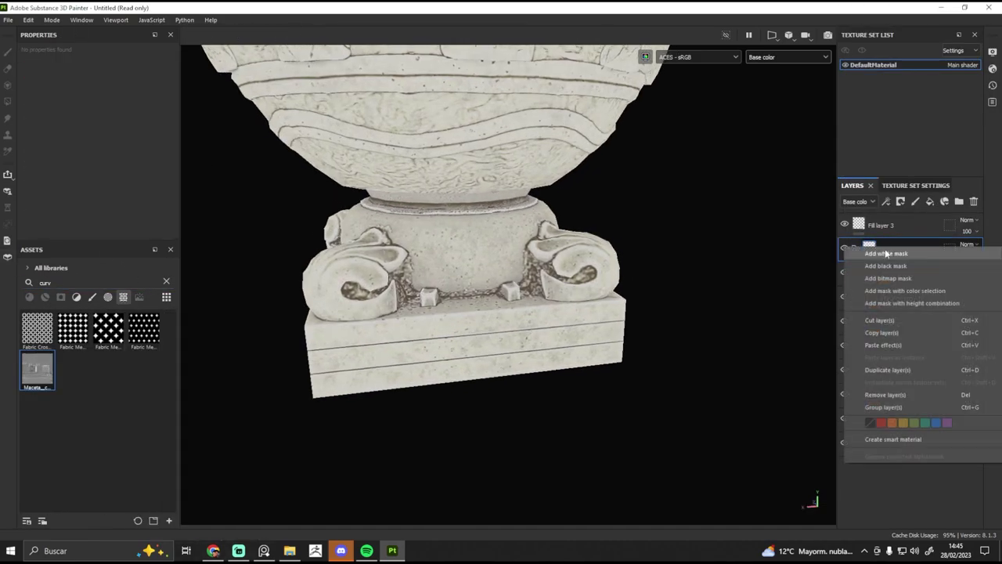
{"action": "left_click", "coordinate": [884, 253]}
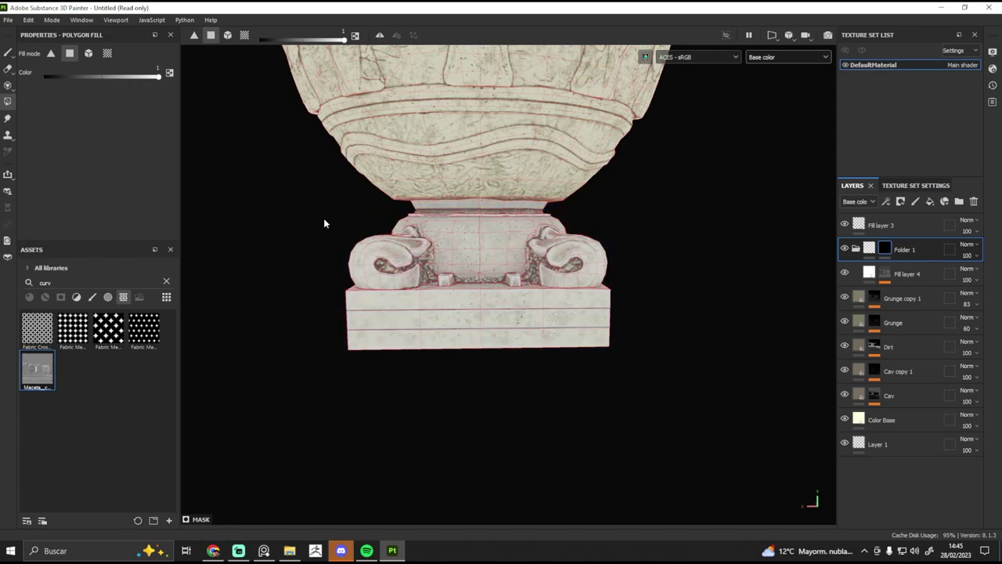
- Paint dark dirt into the mask around the pedestal base with a 5.82 brush
{"action": "key", "text": "1"}
{"action": "mouse_move", "coordinate": [682, 188]}
{"action": "left_mouse_down", "text": "alt"}
{"action": "mouse_move", "coordinate": [439, 227]}
{"action": "mouse_move", "coordinate": [564, 270]}
{"action": "mouse_move", "coordinate": [595, 253]}
{"action": "mouse_move", "coordinate": [579, 271]}
{"action": "mouse_move", "coordinate": [452, 283]}
{"action": "mouse_move", "coordinate": [470, 290]}
{"action": "mouse_move", "coordinate": [419, 307]}
{"action": "mouse_move", "coordinate": [518, 297]}
{"action": "mouse_move", "coordinate": [380, 333]}
{"action": "mouse_move", "coordinate": [551, 311]}
{"action": "mouse_move", "coordinate": [475, 209]}
{"action": "mouse_move", "coordinate": [454, 215]}
{"action": "mouse_move", "coordinate": [532, 222]}
{"action": "mouse_move", "coordinate": [351, 193]}
{"action": "mouse_move", "coordinate": [442, 366]}
{"action": "mouse_move", "coordinate": [450, 252]}
{"action": "left_mouse_up", "text": "alt"}
{"action": "left_click_drag", "start_coordinate": [251, 382], "coordinate": [551, 351], "text": "alt"}
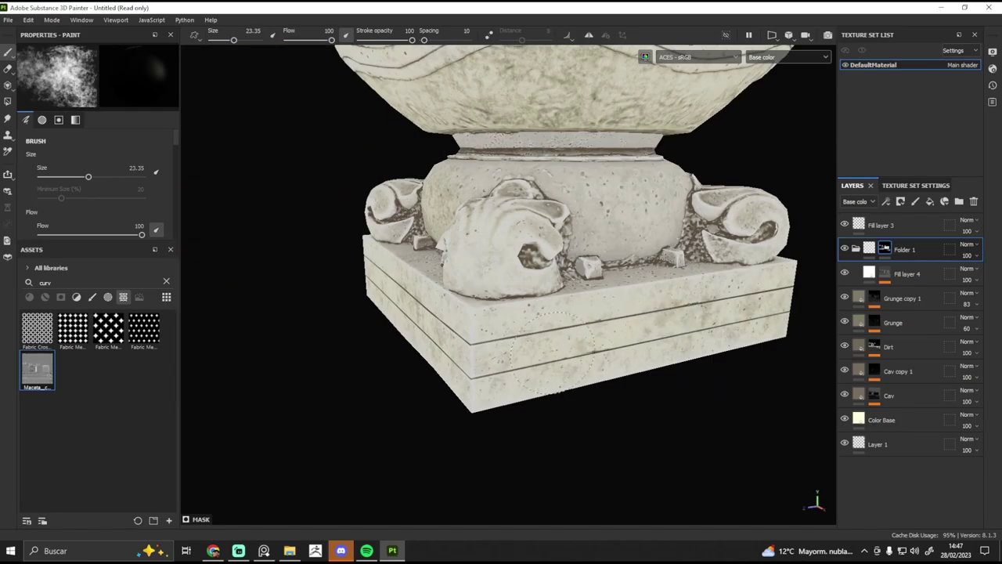
{"action": "mouse_move", "coordinate": [678, 215]}
{"action": "left_mouse_down", "text": "ctrl+alt"}
{"action": "mouse_move", "coordinate": [617, 262]}
{"action": "mouse_move", "coordinate": [686, 280]}
{"action": "mouse_move", "coordinate": [577, 230]}
{"action": "mouse_move", "coordinate": [588, 224]}
{"action": "left_mouse_up", "text": "ctrl+alt"}
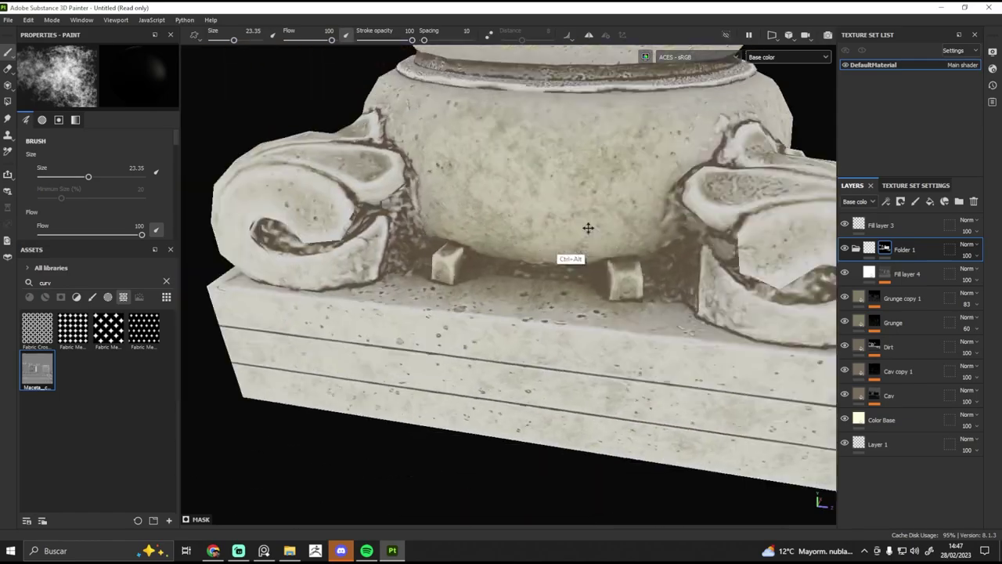
{"action": "right_click_drag", "start_coordinate": [589, 224], "coordinate": [395, 234], "text": "ctrl"}
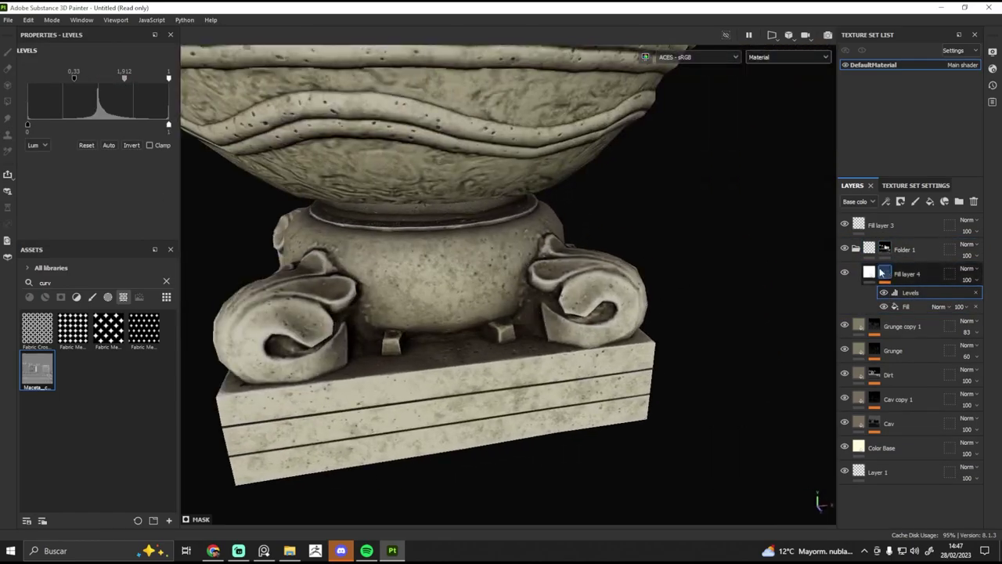
- Add a fill effect to Folder 1's mask, set midtones to 0.489, and delete its Levels
{"action": "left_click", "coordinate": [883, 272]}
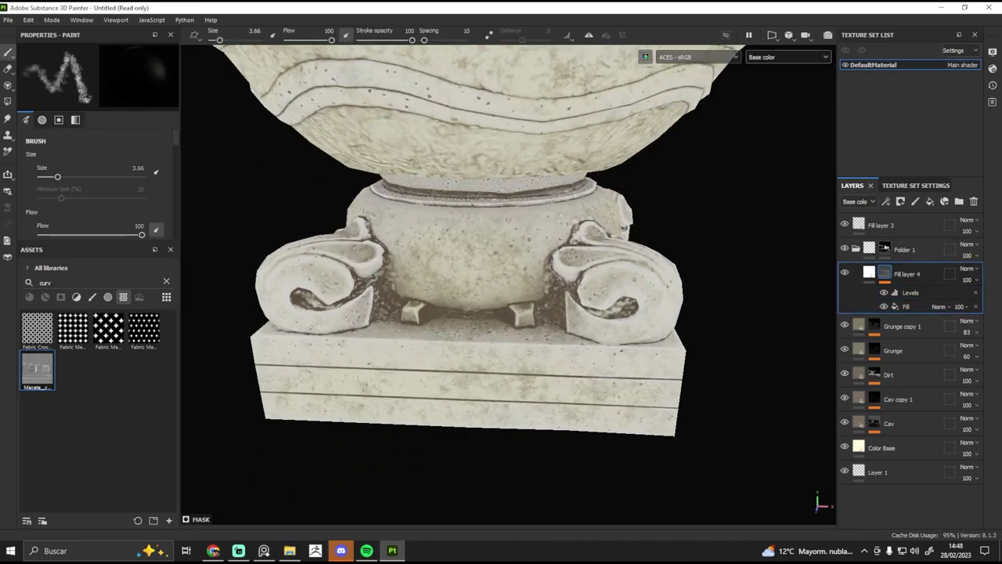
{"action": "mouse_move", "coordinate": [298, 296]}
{"action": "left_mouse_down", "text": "alt"}
{"action": "mouse_move", "coordinate": [353, 295]}
{"action": "mouse_move", "coordinate": [409, 328]}
{"action": "mouse_move", "coordinate": [734, 274]}
{"action": "left_mouse_up", "text": "alt"}
{"action": "right_click", "coordinate": [897, 259]}
{"action": "left_click", "coordinate": [896, 357]}
{"action": "left_click", "coordinate": [940, 268]}
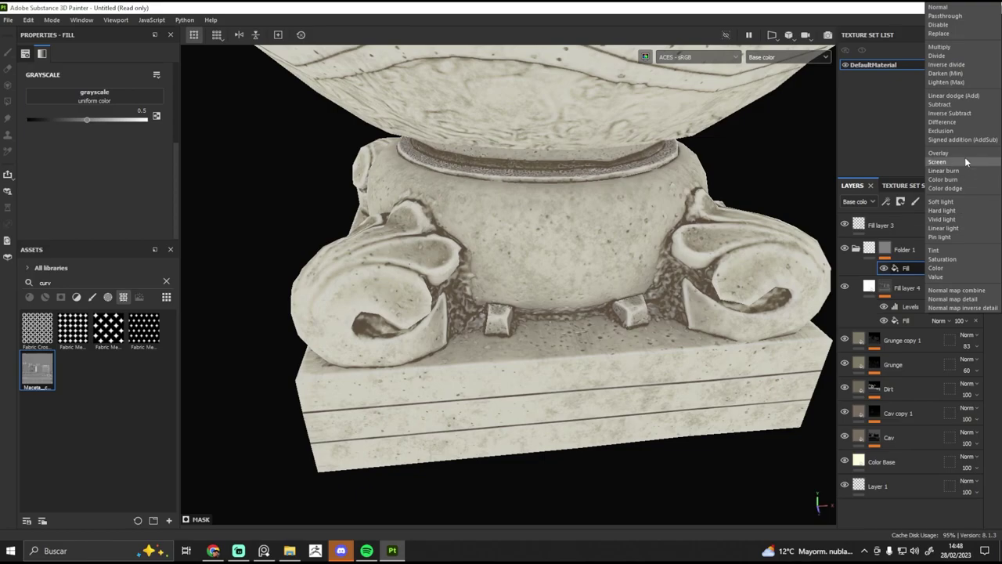
{"action": "left_click_drag", "start_coordinate": [79, 79], "coordinate": [99, 79]}
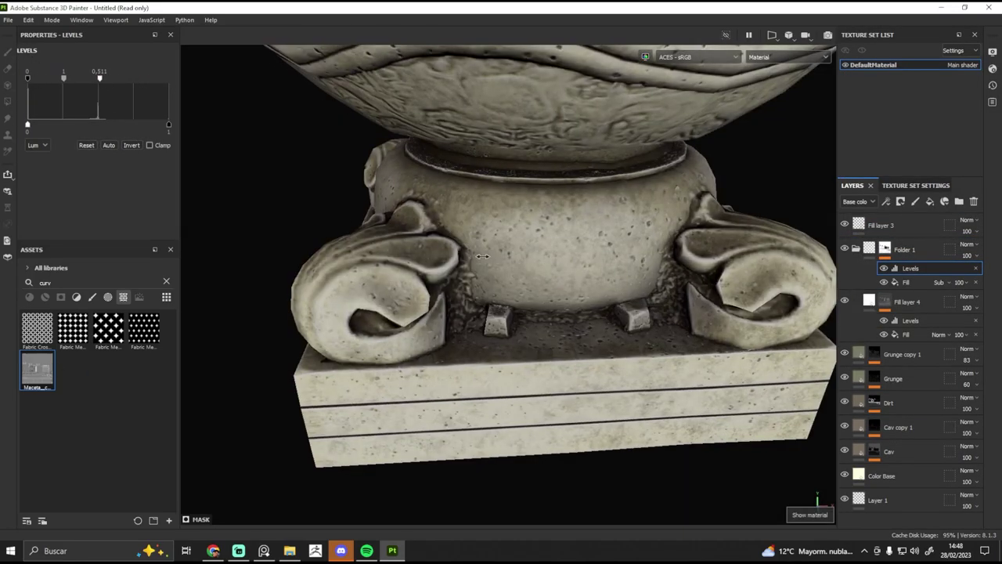
{"action": "key", "text": "Delete"}
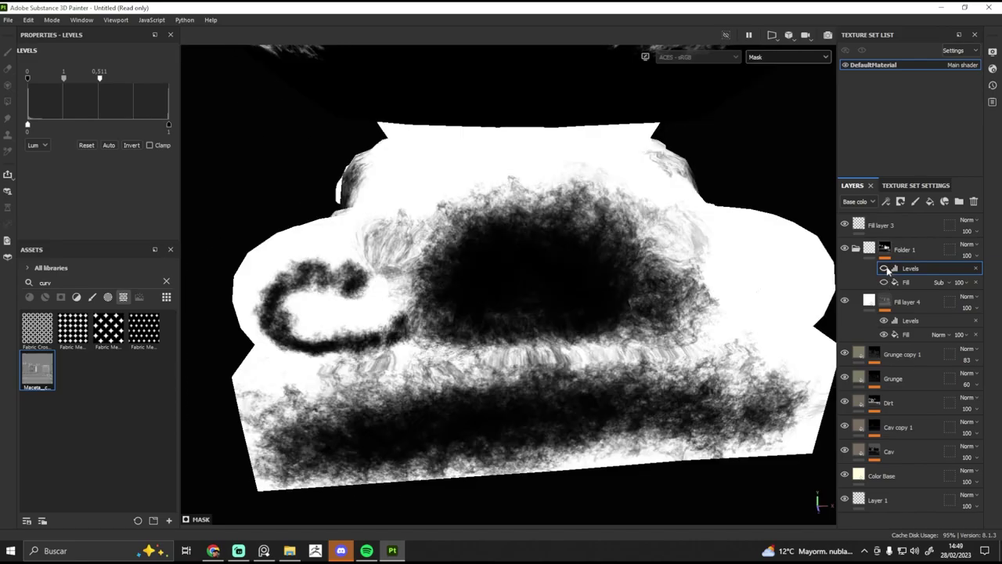
- Add a Levels effect under Folder 1's mask fill and review the whole bowl
{"action": "left_click", "coordinate": [885, 249]}
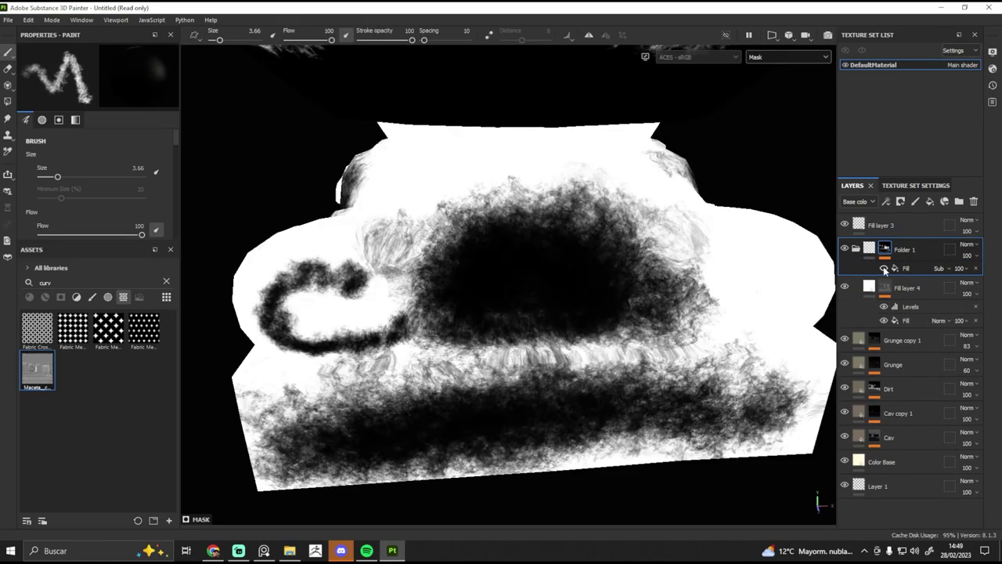
{"action": "key", "text": "m"}
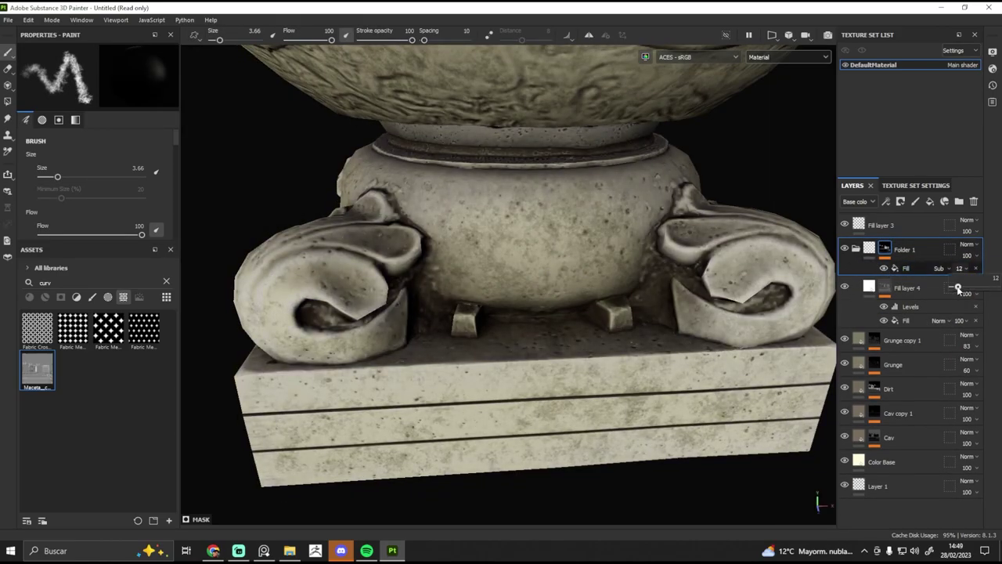
{"action": "right_click", "coordinate": [884, 270]}
{"action": "left_click", "coordinate": [923, 329]}
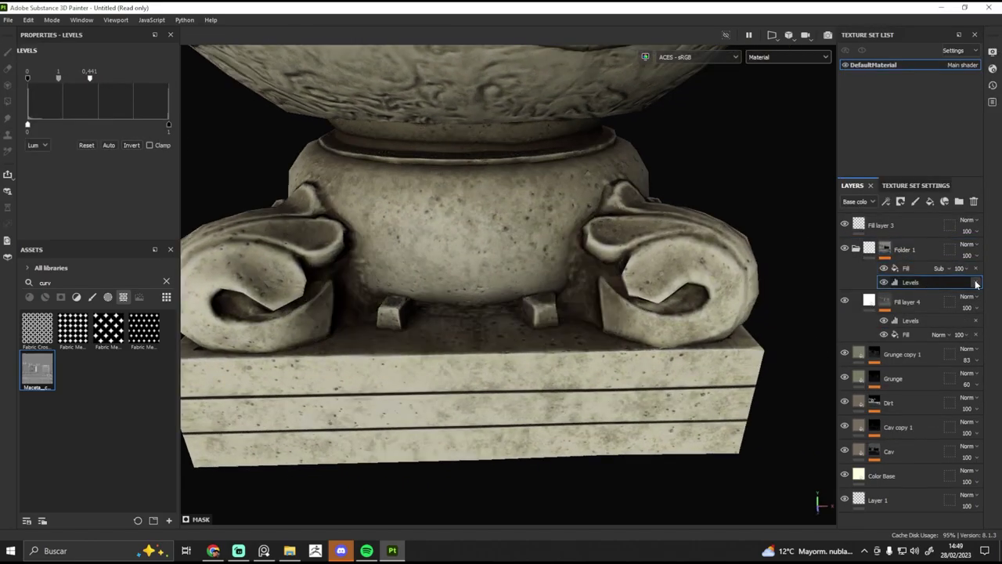
{"action": "left_click", "coordinate": [975, 282]}
{"action": "mouse_move", "coordinate": [508, 234]}
{"action": "left_mouse_down", "text": "alt"}
{"action": "mouse_move", "coordinate": [637, 296]}
{"action": "mouse_move", "coordinate": [908, 294]}
{"action": "left_mouse_up", "text": "alt"}
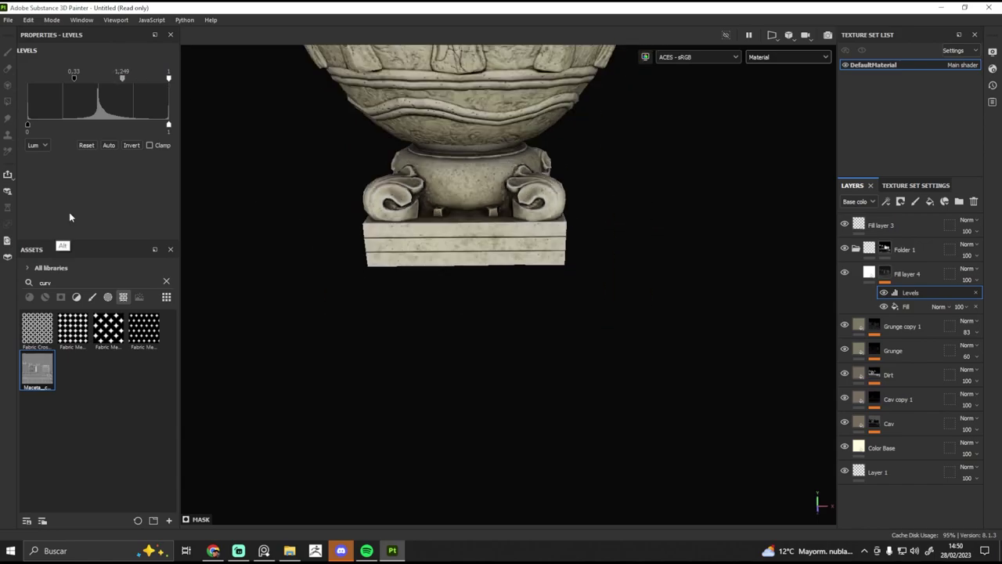
{"action": "key", "text": "c"}
{"action": "mouse_move", "coordinate": [470, 297]}
{"action": "left_mouse_down", "text": "alt"}
{"action": "mouse_move", "coordinate": [444, 345]}
{"action": "mouse_move", "coordinate": [904, 255]}
{"action": "left_mouse_up", "text": "alt"}
{"action": "key", "text": "m"}
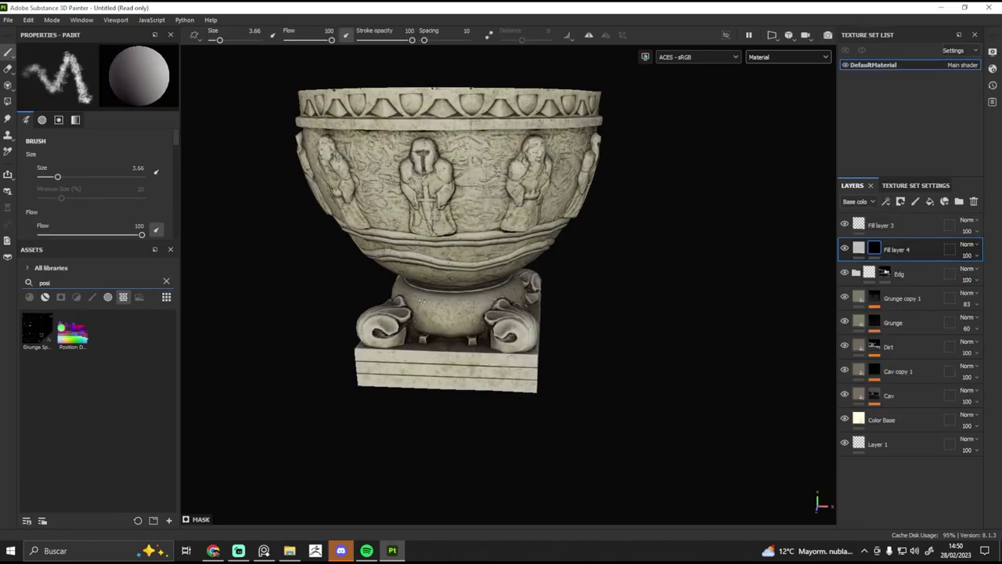
- Add a Mask Editor generator to the fill layer's mask
{"action": "right_click", "coordinate": [874, 249]}
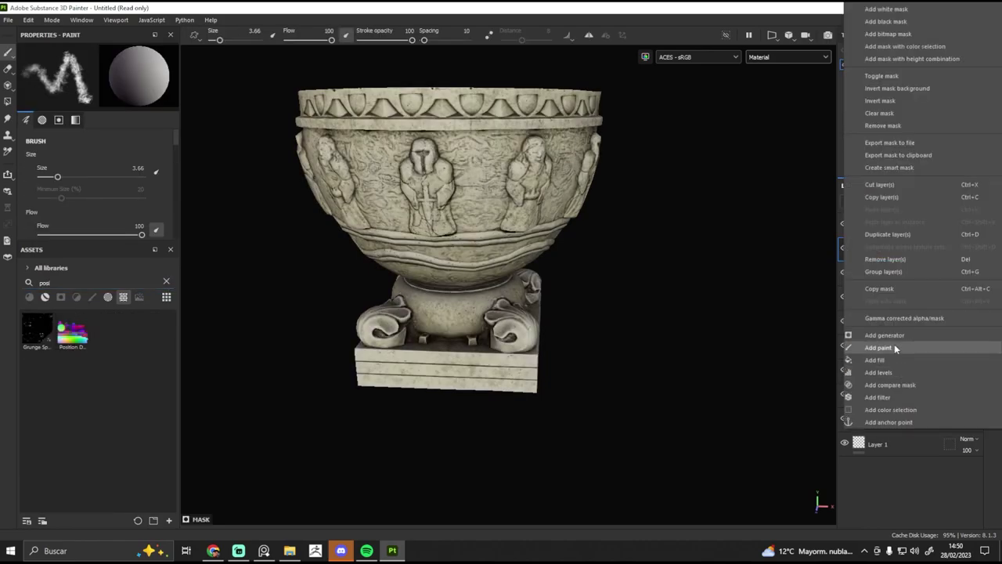
{"action": "left_click", "coordinate": [872, 346]}
{"action": "left_click", "coordinate": [183, 180]}
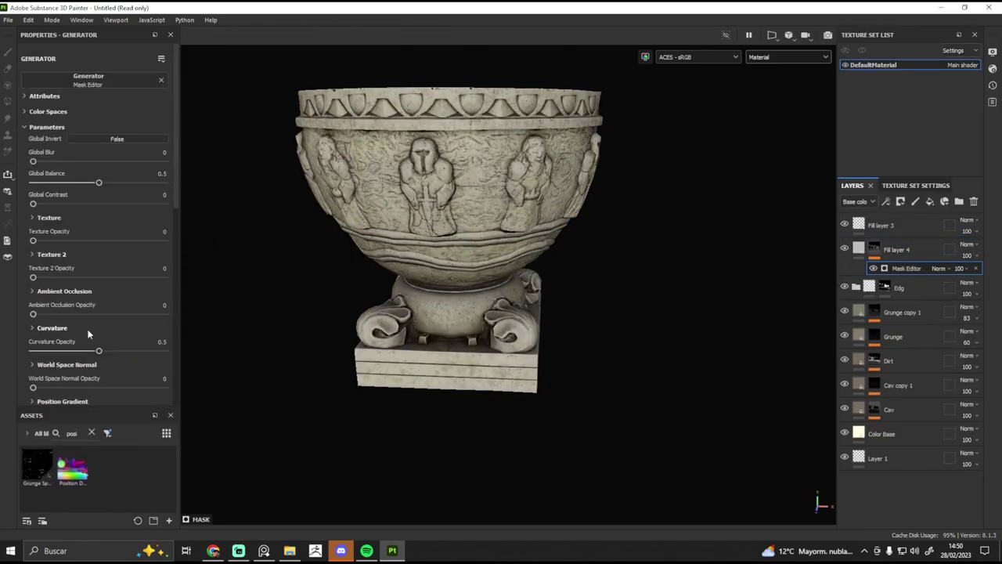
{"action": "scroll", "coordinate": [72, 282], "scroll_direction": "down", "scroll_amount": 1}
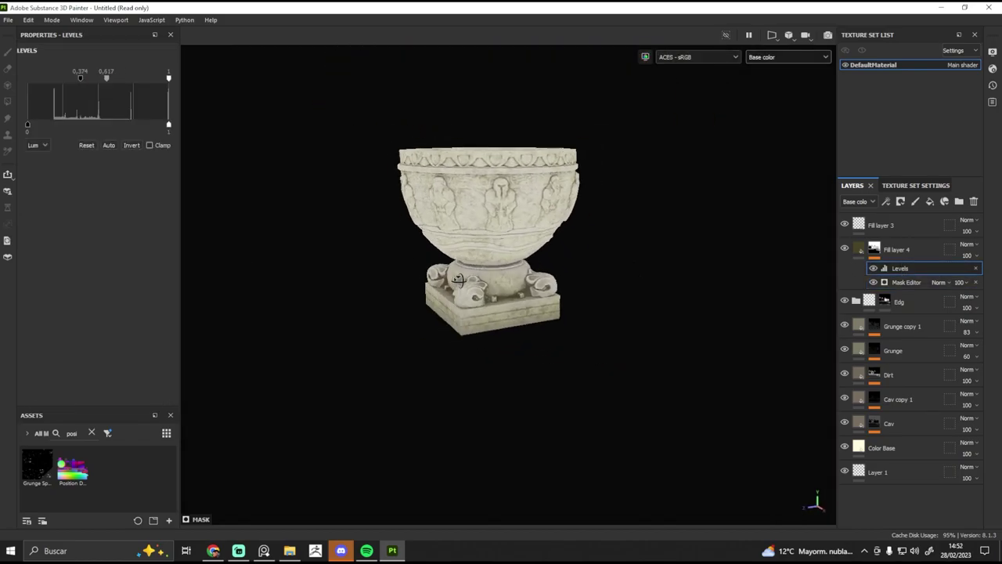
{"action": "left_click_drag", "start_coordinate": [548, 281], "coordinate": [606, 288], "text": "alt"}
{"action": "scroll", "coordinate": [689, 253], "scroll_direction": "up", "scroll_amount": 3}
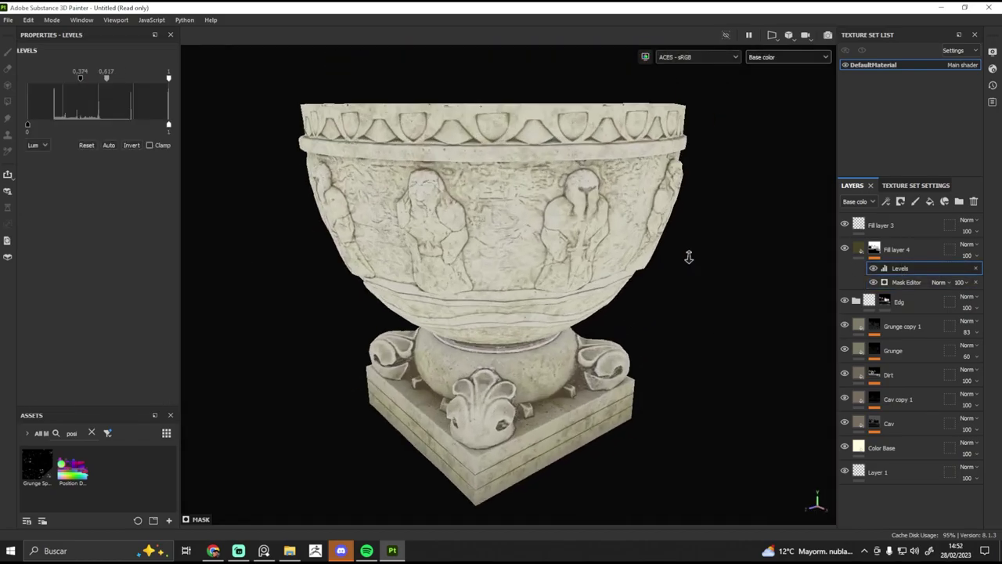
- Add Fill layer 5 with a black mask
{"action": "left_click", "coordinate": [929, 201]}
{"action": "left_click", "coordinate": [874, 249]}
{"action": "right_click", "coordinate": [874, 252]}
- Group Fill layer 5 into a Grunges folder and mask Grunge with BnW Spots 3 fills, one Subtract
{"action": "left_click", "coordinate": [887, 256]}
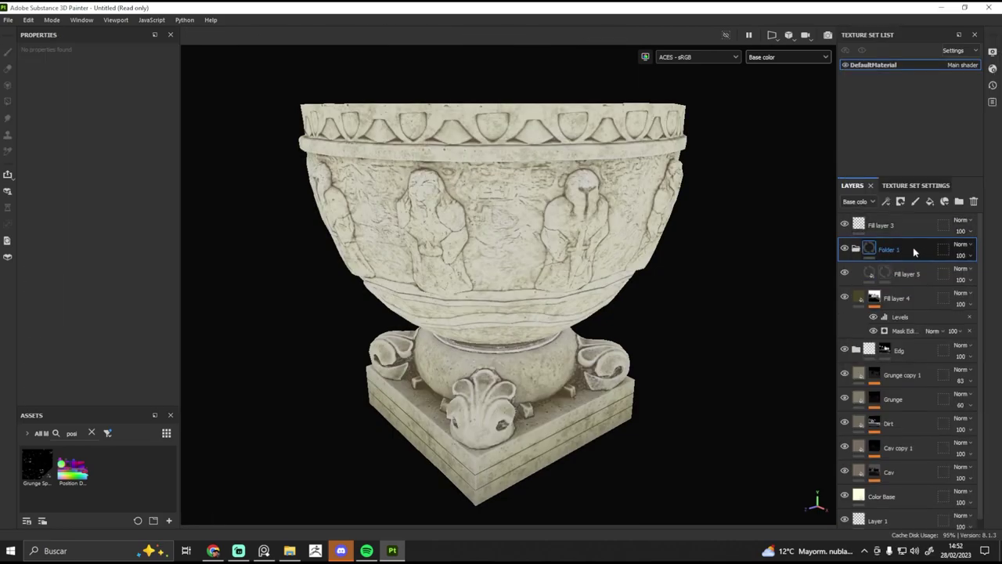
{"action": "key", "text": "BackSpace"}
{"action": "type", "text": "Grunges"}
{"action": "key", "text": "Return"}
{"action": "right_click", "coordinate": [908, 273]}
{"action": "left_click", "coordinate": [872, 384]}
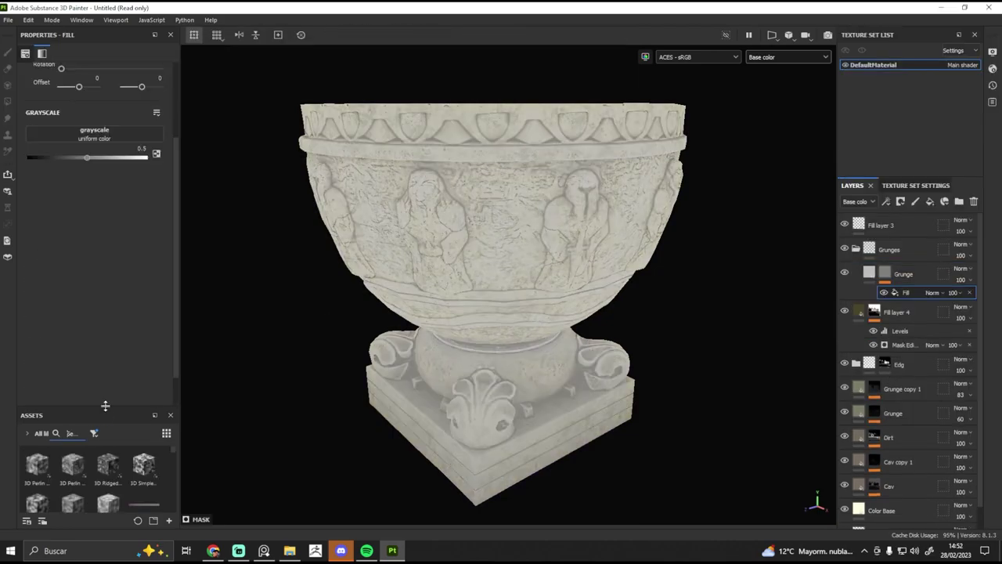
{"action": "scroll", "coordinate": [99, 400], "scroll_direction": "down", "scroll_amount": 2}
{"action": "left_click_drag", "start_coordinate": [72, 495], "coordinate": [94, 133]}
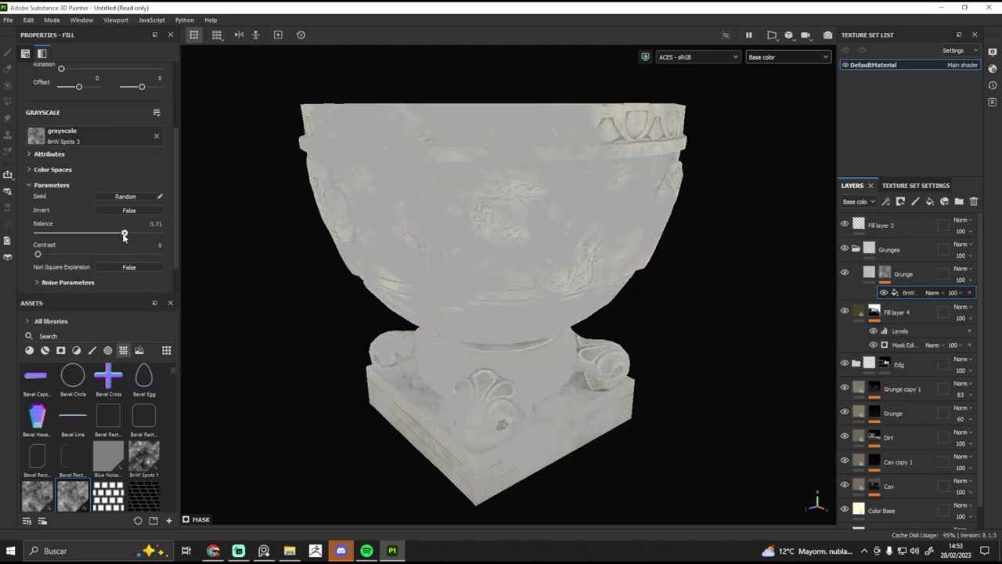
{"action": "left_click_drag", "start_coordinate": [98, 234], "coordinate": [113, 234]}
{"action": "scroll", "coordinate": [583, 373], "scroll_direction": "up", "scroll_amount": 5}
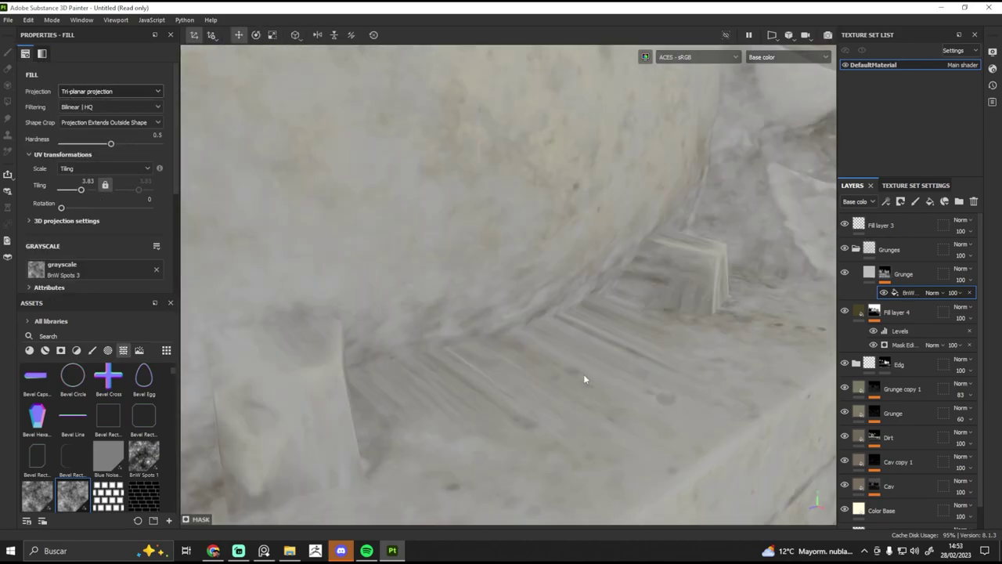
{"action": "scroll", "coordinate": [583, 373], "scroll_direction": "down", "scroll_amount": 3}
{"action": "left_click", "coordinate": [937, 292]}
{"action": "scroll", "coordinate": [509, 282], "scroll_direction": "down", "scroll_amount": 2}
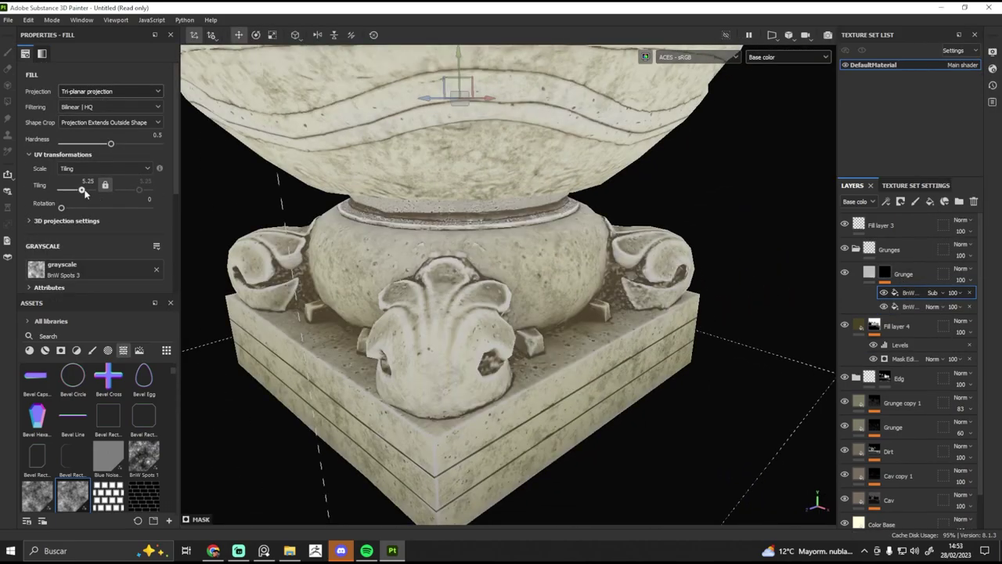
- Give the Grunge layer a pale yellow base colour and a Grunge Galvanic Large mask
{"action": "left_click", "coordinate": [869, 273]}
{"action": "left_click", "coordinate": [89, 184]}
{"action": "left_click", "coordinate": [170, 385]}
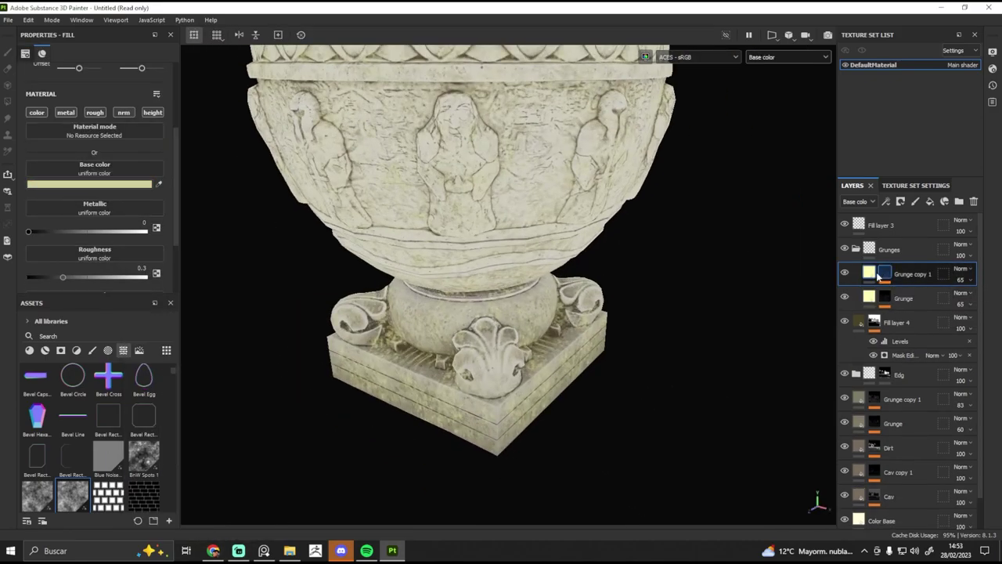
{"action": "scroll", "coordinate": [90, 438], "scroll_direction": "down", "scroll_amount": 2}
{"action": "left_click_drag", "start_coordinate": [143, 404], "coordinate": [78, 151]}
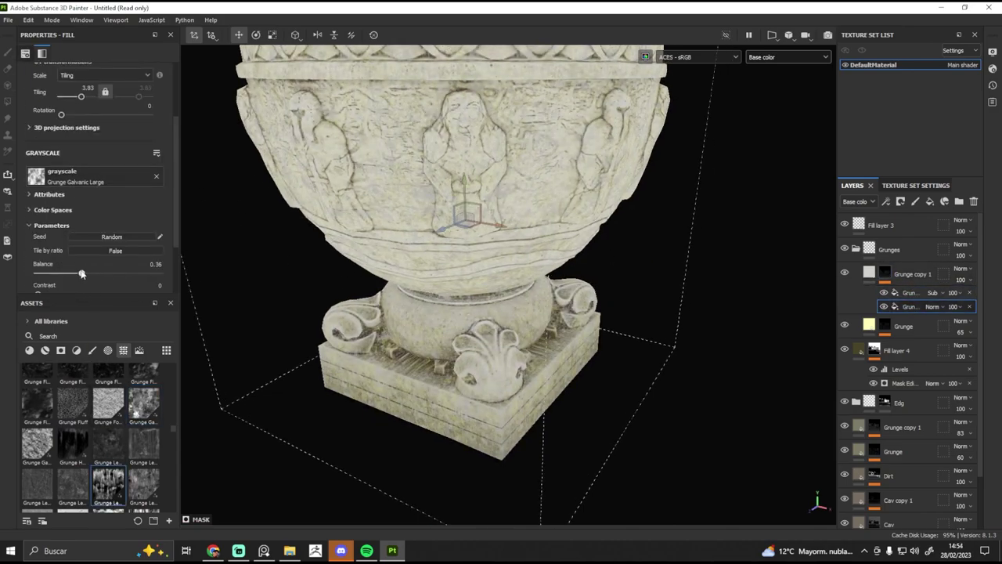
{"action": "scroll", "coordinate": [641, 224], "scroll_direction": "down", "scroll_amount": 5}
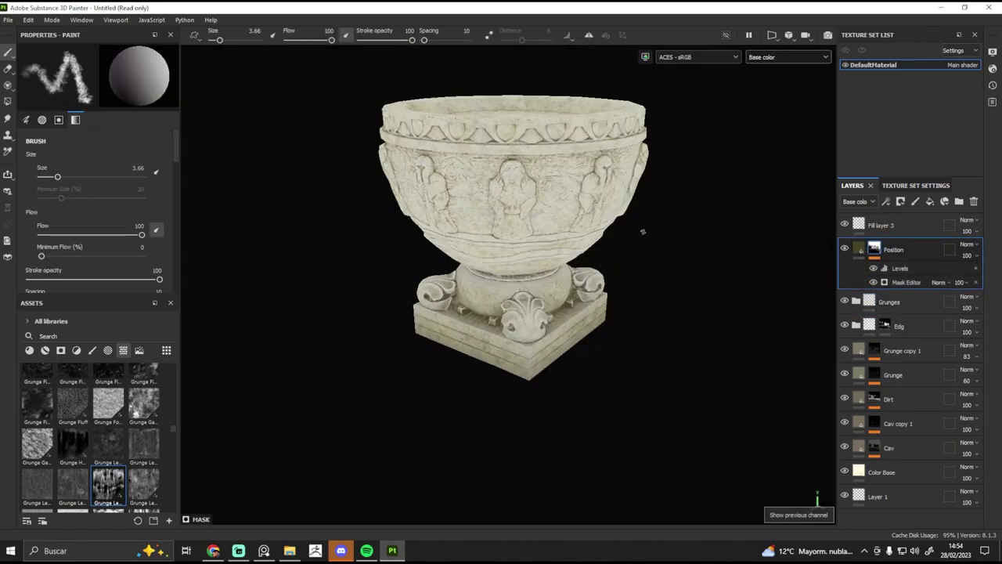
{"action": "key", "text": "m"}
- Mask the Dirt layer inside the bowl with a Color selection effect
{"action": "left_click_drag", "start_coordinate": [723, 282], "coordinate": [375, 251], "text": "alt"}
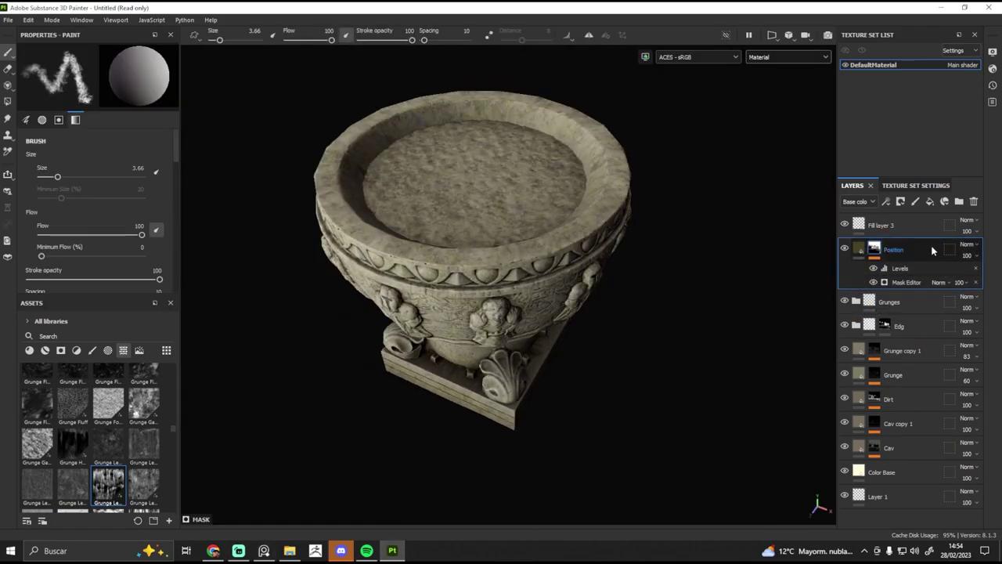
{"action": "left_click", "coordinate": [893, 249]}
{"action": "left_click", "coordinate": [873, 249]}
{"action": "right_click", "coordinate": [874, 249]}
{"action": "left_click", "coordinate": [905, 46]}
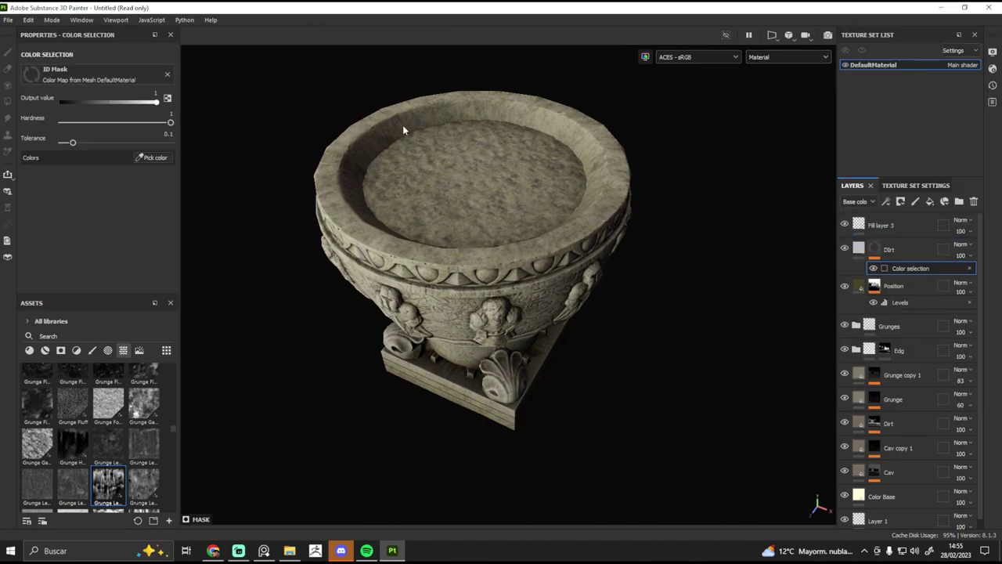
- Set the Dirt layer's base colour to a warm brown (896346)
{"action": "left_click", "coordinate": [185, 255]}
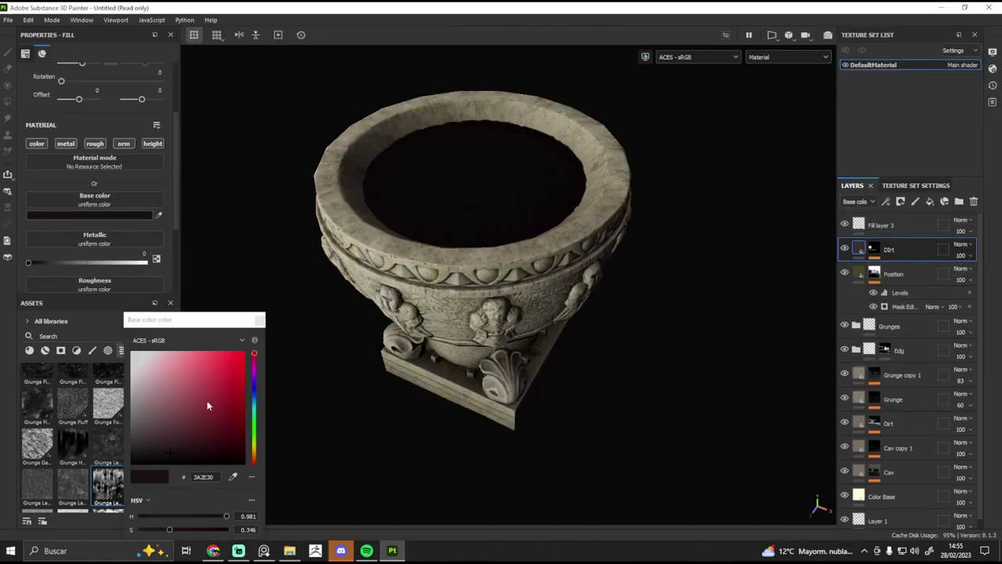
{"action": "left_click_drag", "start_coordinate": [589, 341], "coordinate": [464, 179], "text": "alt"}
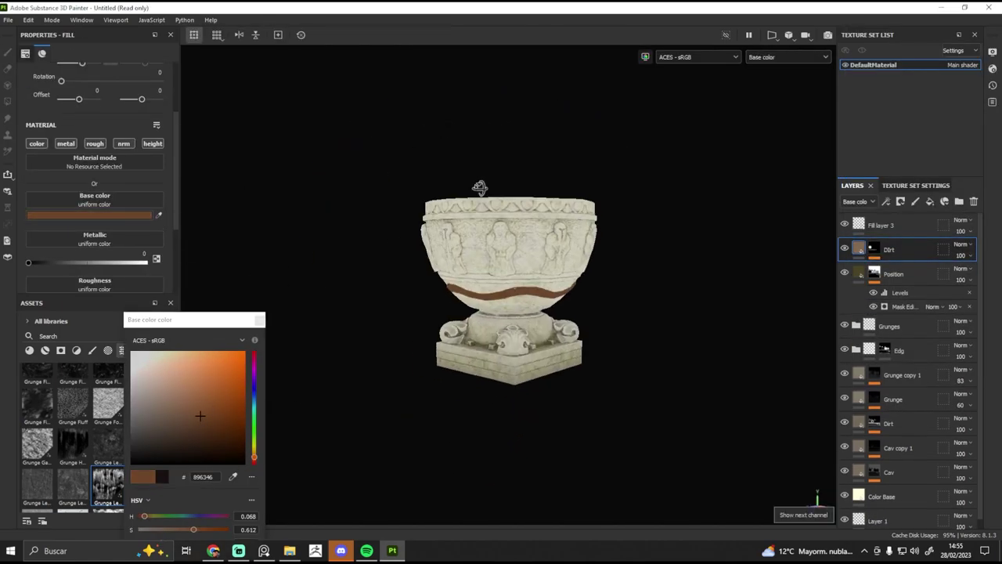
{"action": "left_click", "coordinate": [910, 267]}
- Save the project as Maceta
{"action": "key", "text": "ctrl+s"}
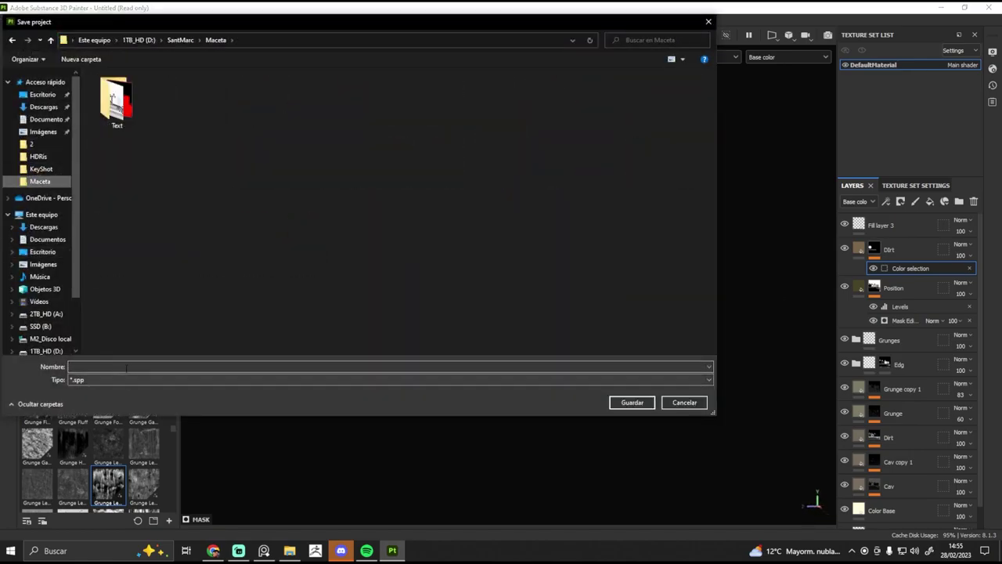
{"action": "type", "text": "Maceta"}
{"action": "key", "text": "Return"}
{"action": "key", "text": "m"}
{"action": "scroll", "coordinate": [588, 365], "scroll_direction": "up", "scroll_amount": 5}
{"action": "scroll", "coordinate": [589, 364], "scroll_direction": "down", "scroll_amount": 5}
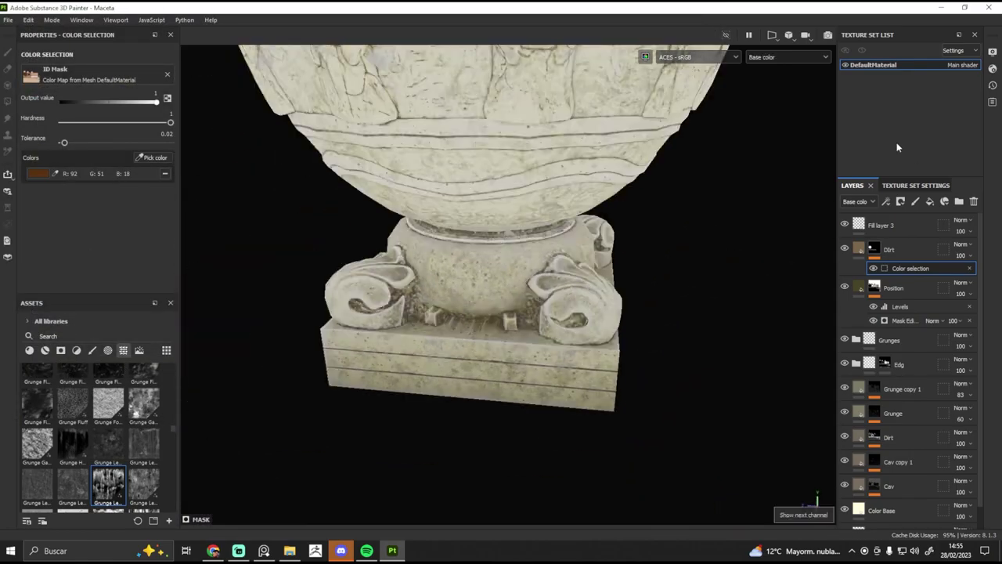
{"action": "left_click", "coordinate": [991, 52]}
{"action": "scroll", "coordinate": [656, 264], "scroll_direction": "down", "scroll_amount": 3}
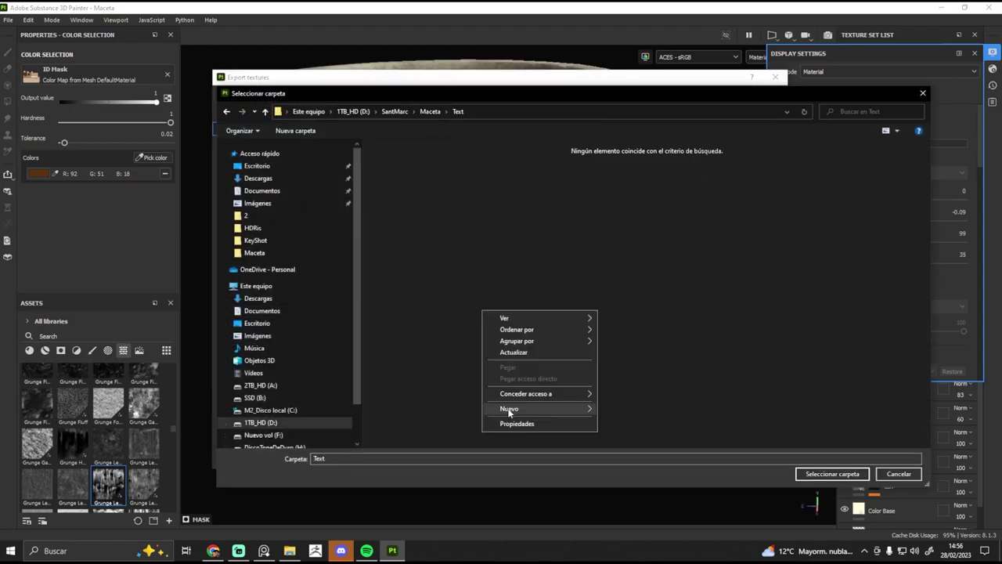
- Export Base color, Roughness and Mixed AO as 4096 PNG textures to a new folder
{"action": "left_click", "coordinate": [613, 407]}
{"action": "left_click", "coordinate": [832, 474]}
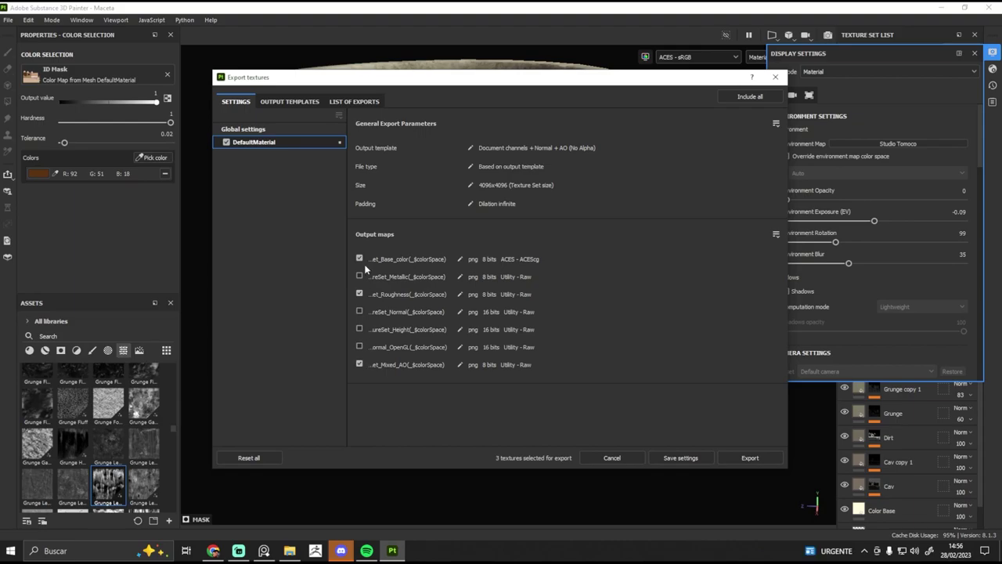
{"action": "left_click", "coordinate": [749, 457]}
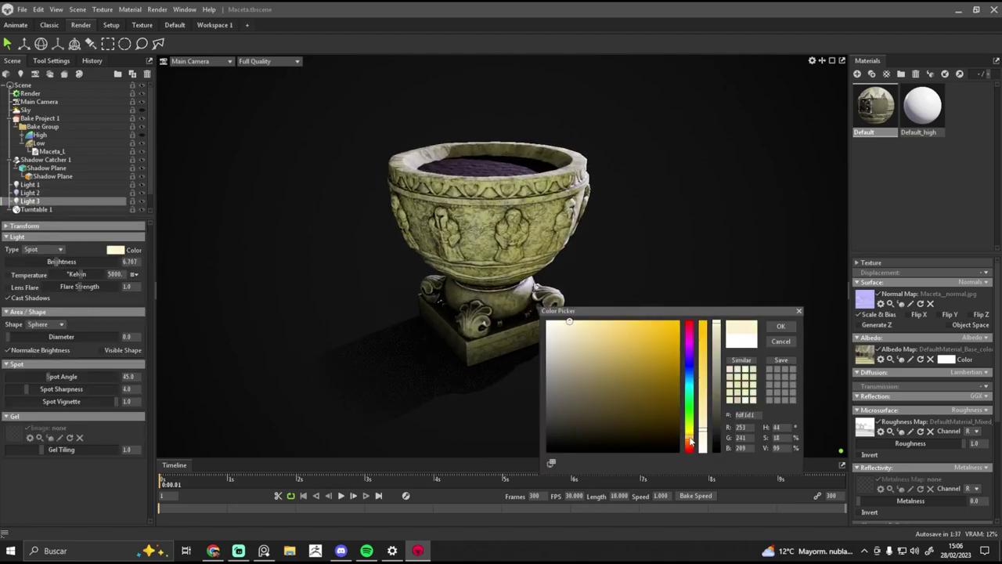
- Tint Light 2 pale blue (a5c0dc) and rotate it to re-aim it at the planter
{"action": "left_click", "coordinate": [688, 375]}
{"action": "left_click", "coordinate": [580, 339]}
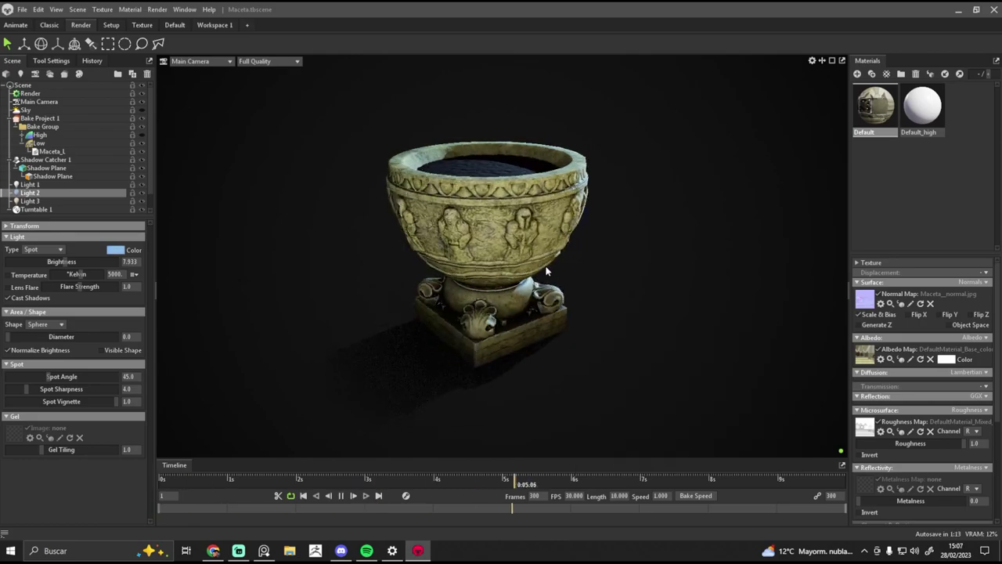
{"action": "left_click", "coordinate": [812, 60]}
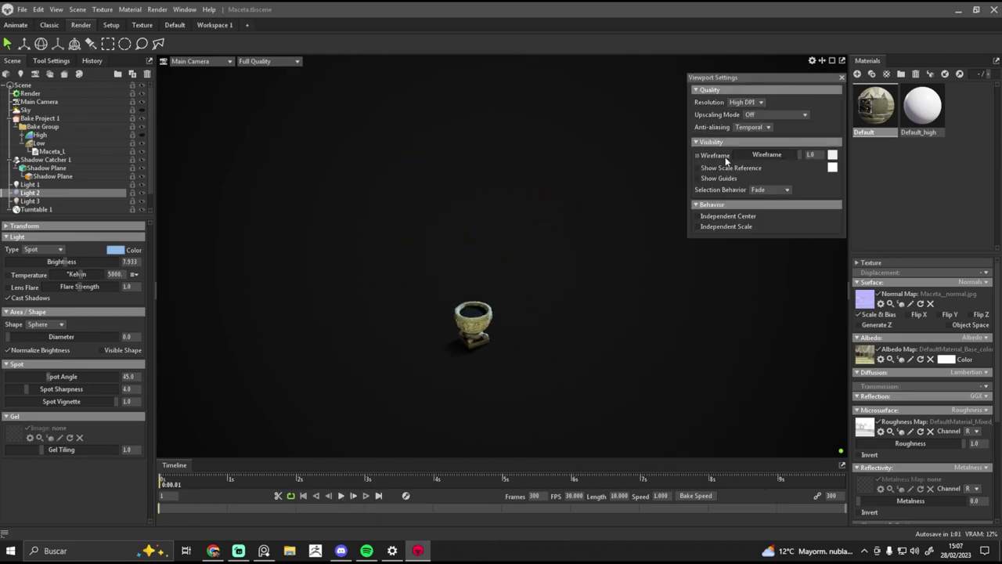
{"action": "key", "text": "w"}
{"action": "key", "text": "e"}
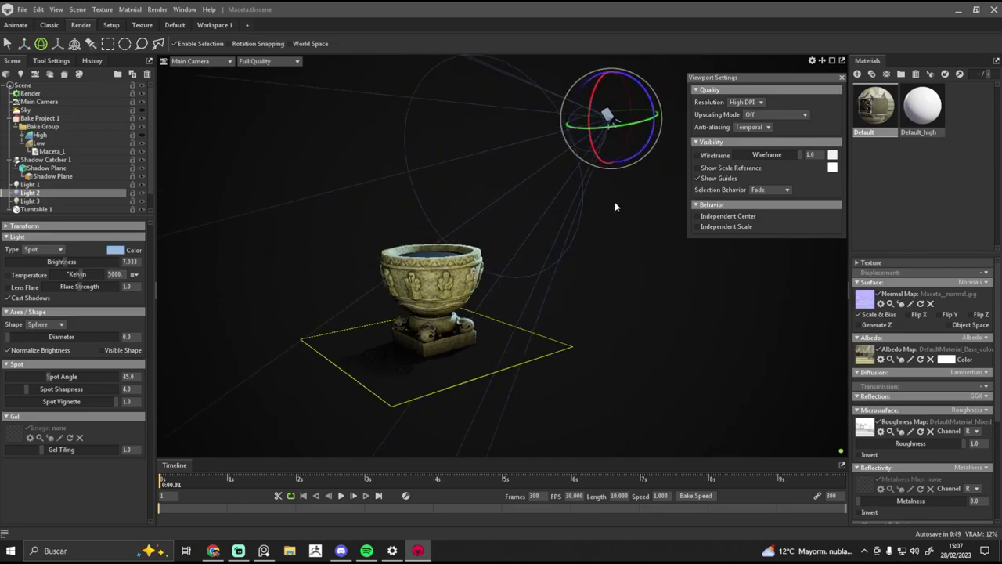
{"action": "left_click_drag", "start_coordinate": [615, 208], "coordinate": [637, 167]}
- Play the turntable and check the render and shadow catcher settings
{"action": "key", "text": "space"}
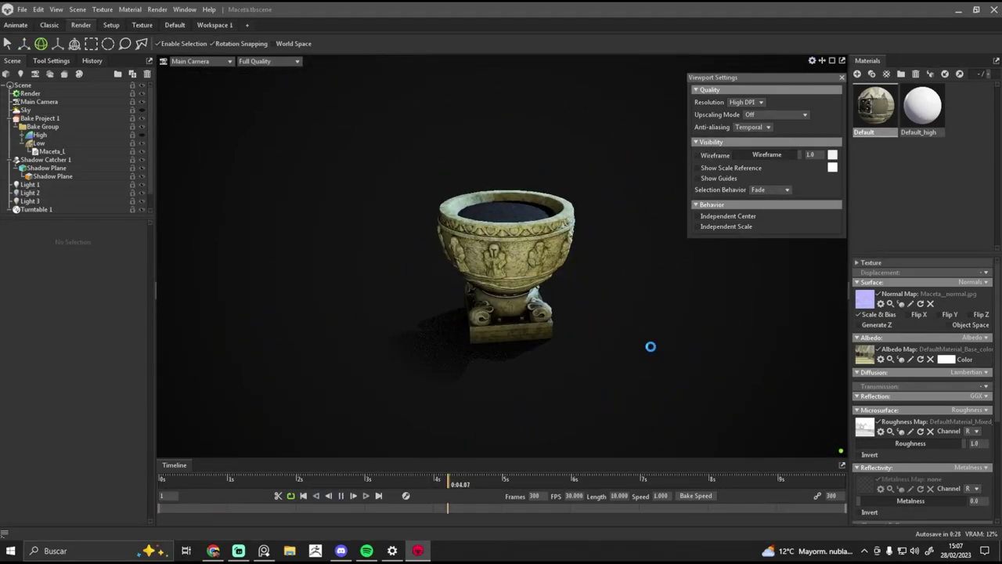
{"action": "left_click", "coordinate": [30, 93]}
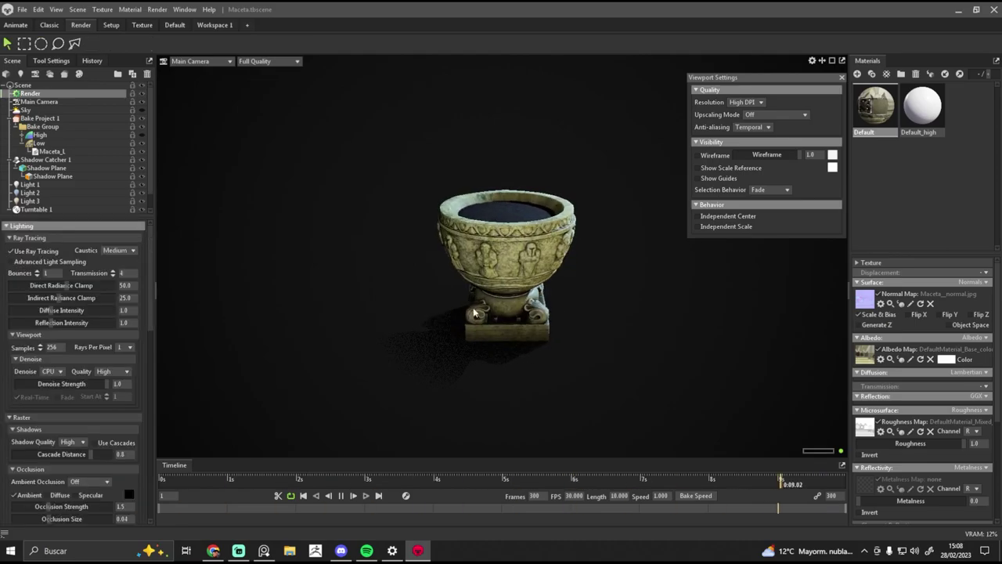
{"action": "left_click", "coordinate": [46, 159]}
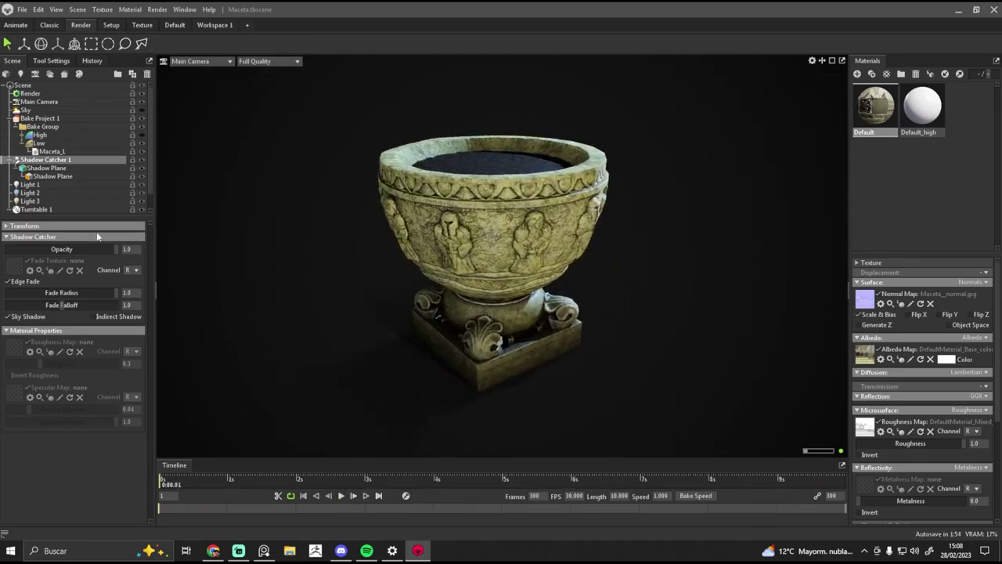
{"action": "left_click", "coordinate": [30, 93]}
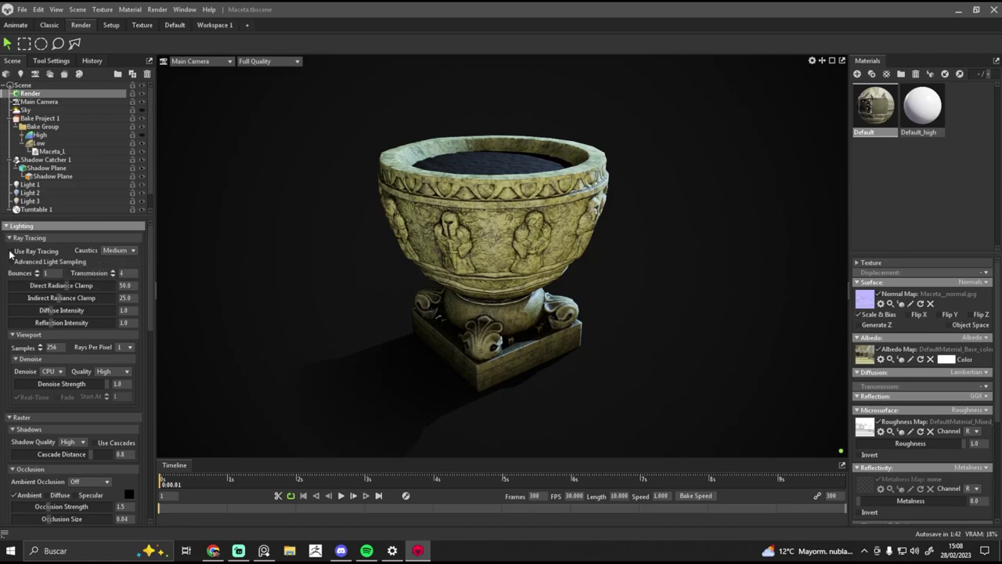
{"action": "left_click", "coordinate": [234, 296]}
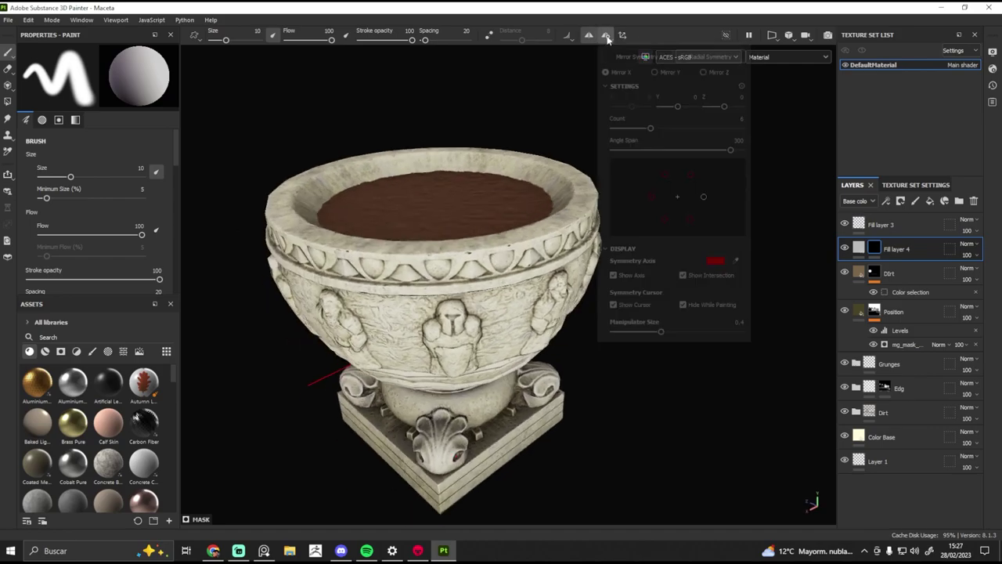
- Switch painting to Mirror Symmetry across X and show the symmetry plane on the pot
{"action": "left_click", "coordinate": [613, 274]}
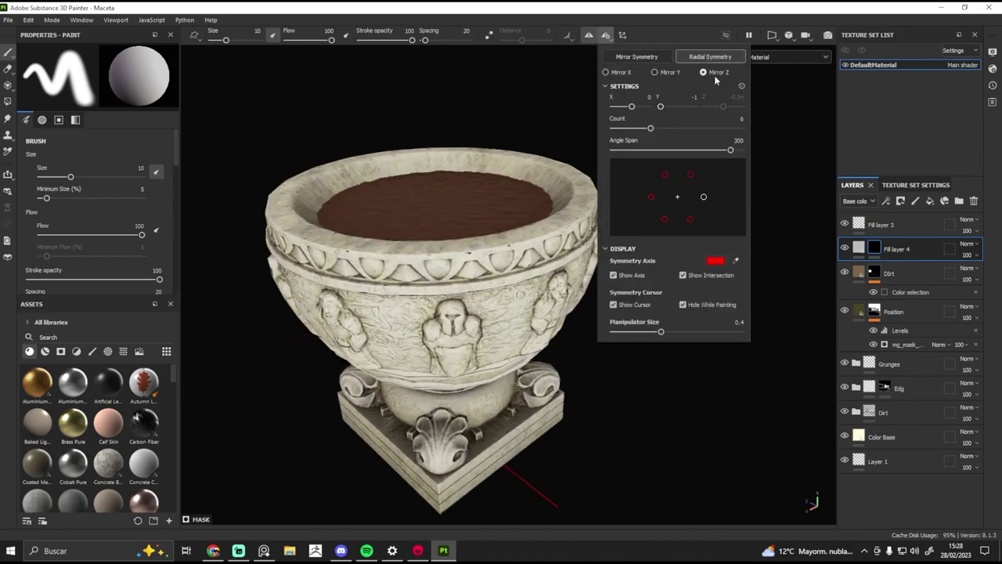
{"action": "left_click_drag", "start_coordinate": [423, 259], "coordinate": [538, 234], "text": "alt"}
{"action": "left_click", "coordinate": [606, 34]}
{"action": "left_click", "coordinate": [637, 56]}
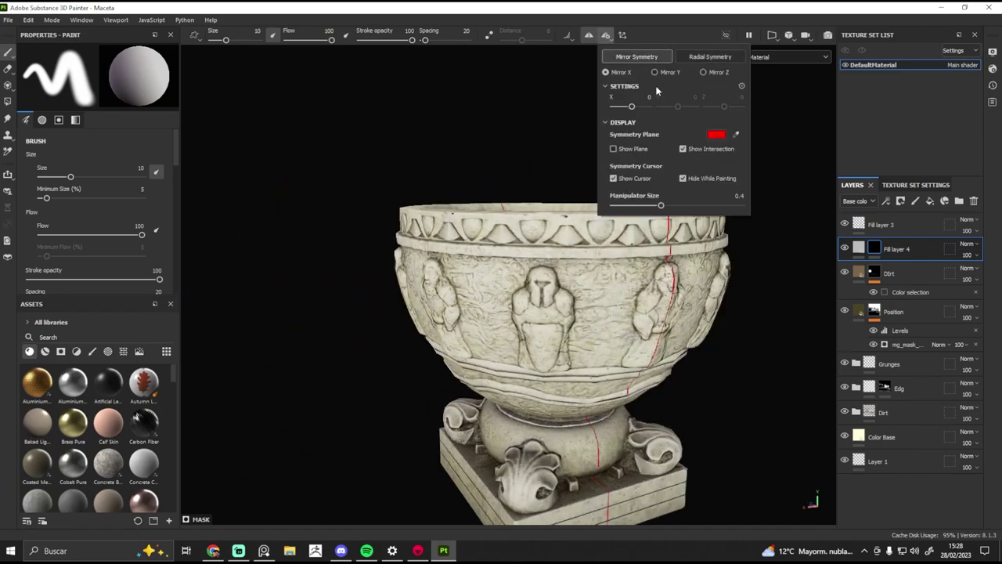
{"action": "left_click_drag", "start_coordinate": [469, 313], "coordinate": [548, 298], "text": "alt"}
{"action": "left_click", "coordinate": [606, 35]}
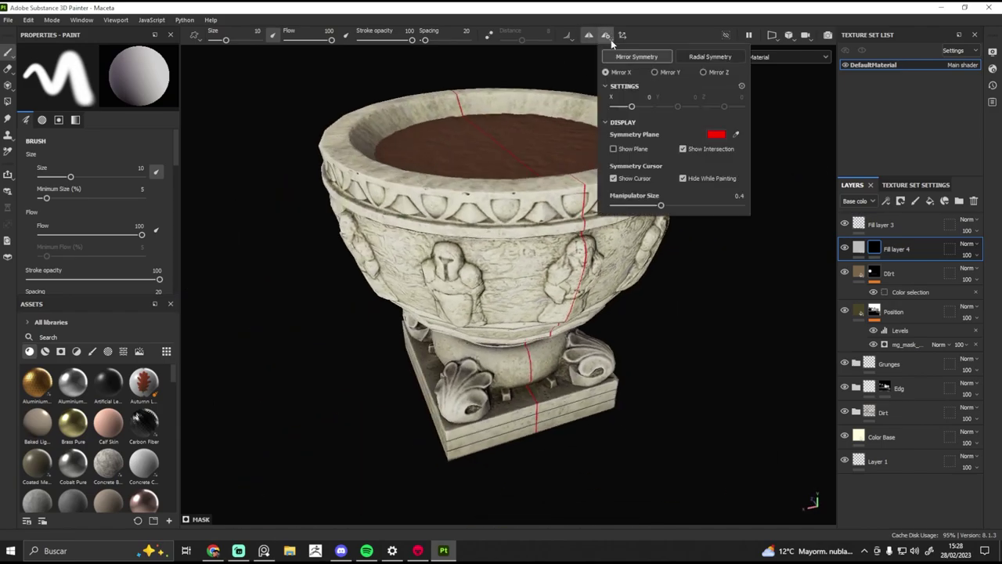
{"action": "left_click", "coordinate": [615, 148]}
- Give Fill layer 4 the dark olive base colour 666243 and select its mask
{"action": "left_click_drag", "start_coordinate": [707, 206], "coordinate": [723, 192], "text": "alt"}
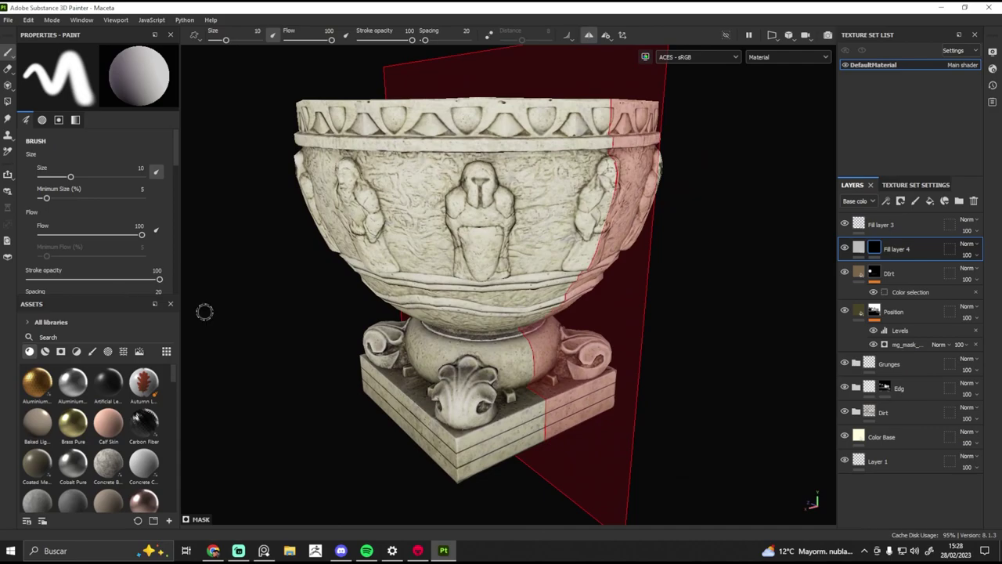
{"action": "left_click_drag", "start_coordinate": [593, 308], "coordinate": [626, 297], "text": "alt"}
{"action": "scroll", "coordinate": [509, 274], "scroll_direction": "up", "scroll_amount": 5}
{"action": "left_click", "coordinate": [859, 248]}
{"action": "left_click", "coordinate": [90, 153]}
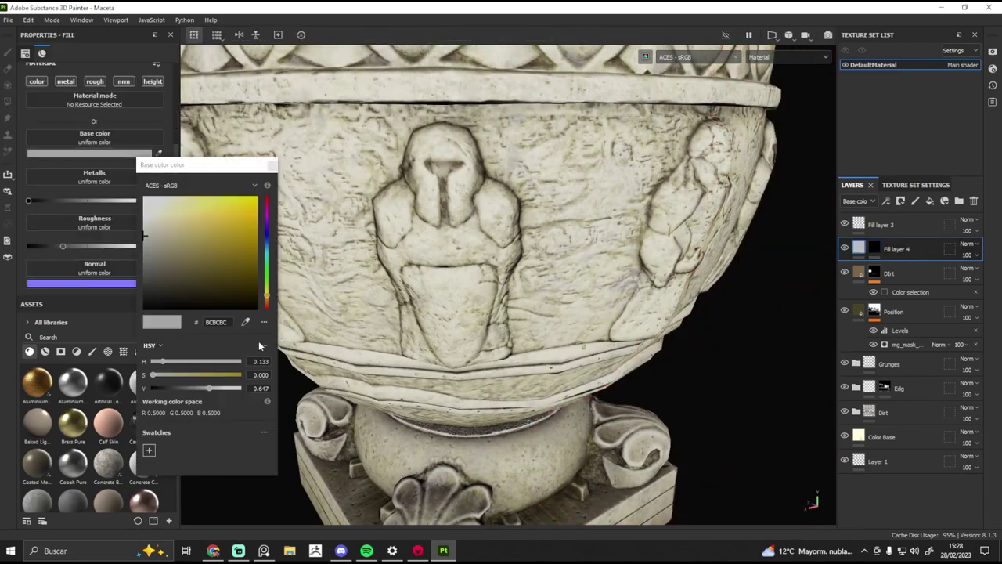
{"action": "left_click", "coordinate": [873, 248]}
{"action": "scroll", "coordinate": [94, 438], "scroll_direction": "down", "scroll_amount": 3}
{"action": "scroll", "coordinate": [94, 439], "scroll_direction": "down", "scroll_amount": 3}
- Paint mirrored dark dirt onto the relief figures with the Dirt 1 and Dirt 3 brushes
{"action": "left_click", "coordinate": [108, 404]}
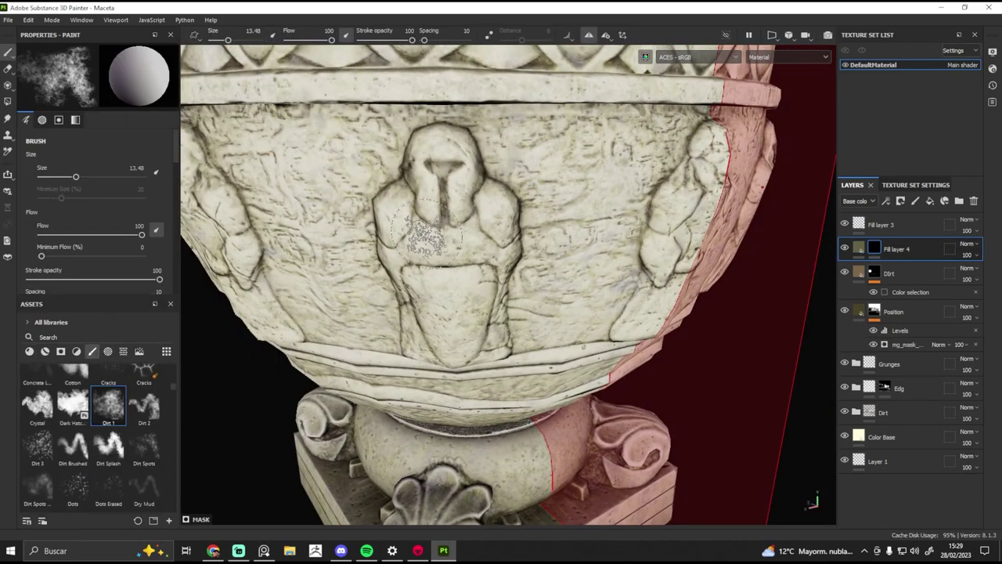
{"action": "left_click_drag", "start_coordinate": [432, 141], "coordinate": [438, 157]}
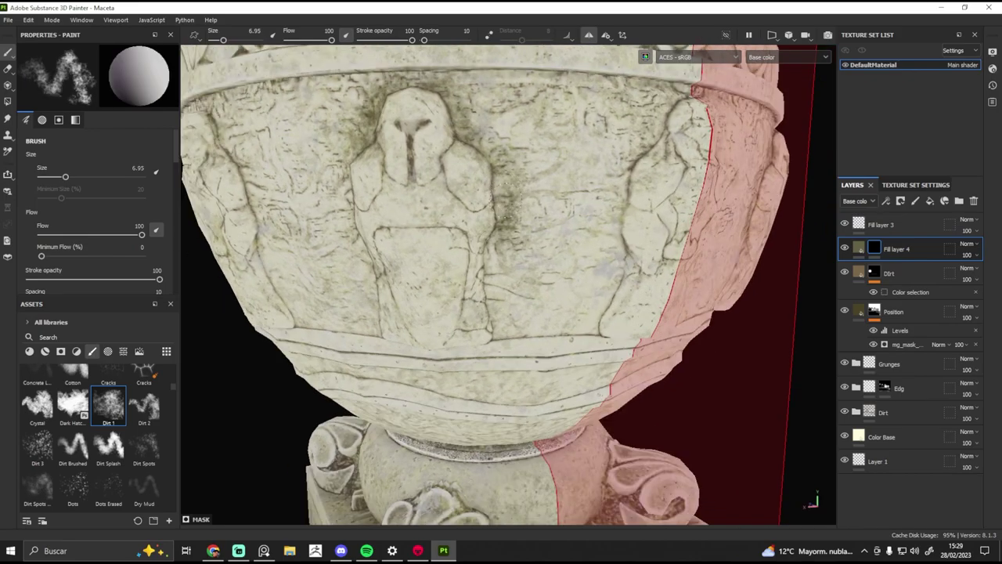
{"action": "scroll", "coordinate": [470, 234], "scroll_direction": "up", "scroll_amount": 3}
{"action": "left_click", "coordinate": [39, 448]}
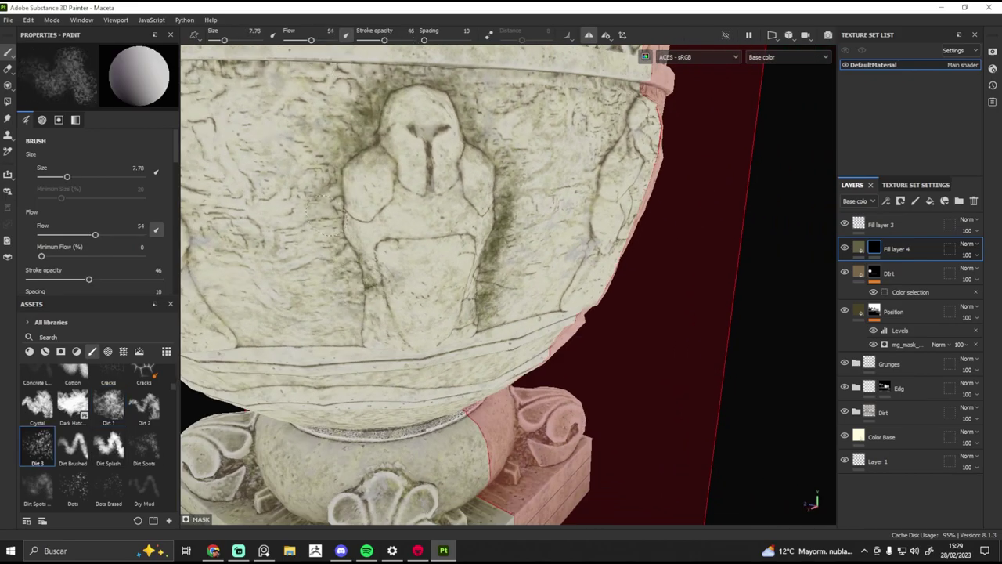
{"action": "scroll", "coordinate": [393, 46], "scroll_direction": "down", "scroll_amount": 2}
{"action": "mouse_move", "coordinate": [439, 227]}
{"action": "left_mouse_down", "text": "alt"}
{"action": "mouse_move", "coordinate": [481, 230]}
{"action": "mouse_move", "coordinate": [505, 212]}
{"action": "left_mouse_up", "text": "alt"}
{"action": "mouse_move", "coordinate": [442, 257]}
{"action": "left_mouse_down", "text": "alt"}
{"action": "mouse_move", "coordinate": [394, 303]}
{"action": "mouse_move", "coordinate": [431, 226]}
{"action": "mouse_move", "coordinate": [395, 342]}
{"action": "mouse_move", "coordinate": [443, 257]}
{"action": "mouse_move", "coordinate": [509, 298]}
{"action": "mouse_move", "coordinate": [407, 297]}
{"action": "mouse_move", "coordinate": [429, 312]}
{"action": "mouse_move", "coordinate": [469, 313]}
{"action": "left_mouse_up", "text": "alt"}
{"action": "mouse_move", "coordinate": [396, 269]}
{"action": "left_mouse_down", "text": "alt"}
{"action": "mouse_move", "coordinate": [527, 168]}
{"action": "mouse_move", "coordinate": [409, 251]}
{"action": "left_mouse_up", "text": "alt"}
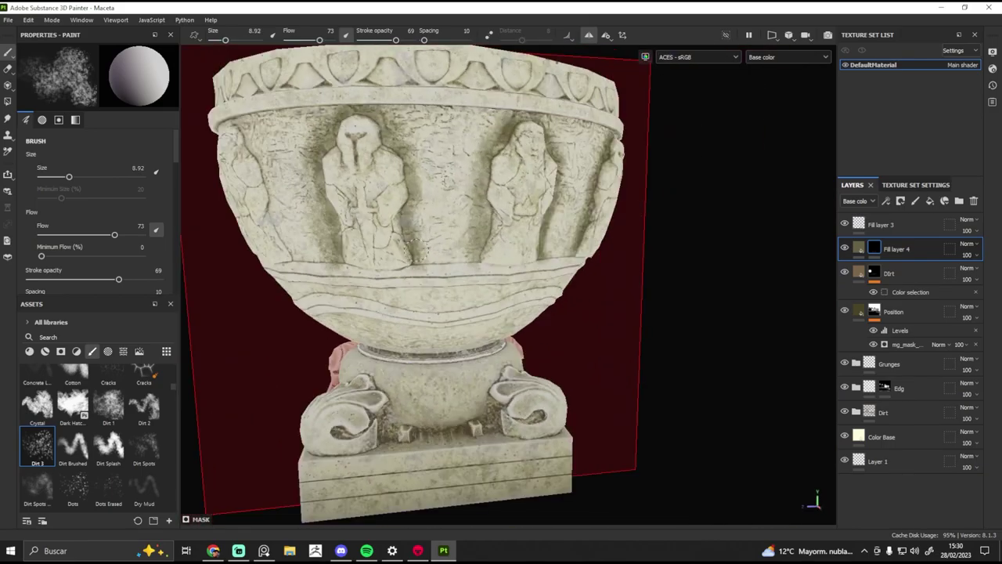
{"action": "mouse_move", "coordinate": [472, 201]}
{"action": "left_mouse_down", "text": "alt"}
{"action": "mouse_move", "coordinate": [488, 253]}
{"action": "mouse_move", "coordinate": [457, 207]}
{"action": "mouse_move", "coordinate": [461, 163]}
{"action": "left_mouse_up", "text": "alt"}
{"action": "mouse_move", "coordinate": [462, 317]}
{"action": "left_mouse_down", "text": "alt"}
{"action": "mouse_move", "coordinate": [485, 298]}
{"action": "mouse_move", "coordinate": [450, 313]}
{"action": "left_mouse_up", "text": "alt"}
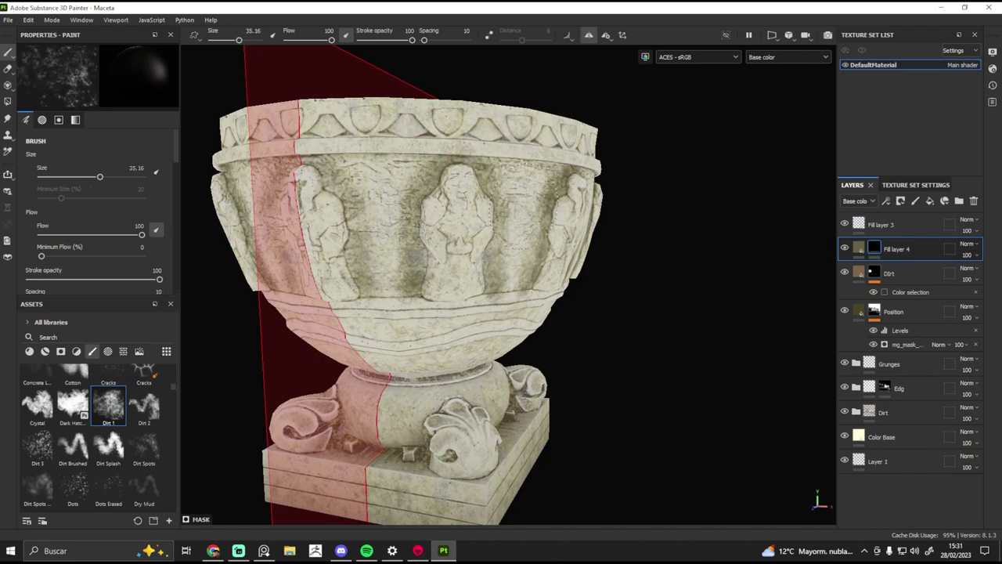
- Add more dirt stains from front and three-quarter views, checking the full material
{"action": "mouse_move", "coordinate": [263, 268]}
{"action": "left_mouse_down", "text": "alt"}
{"action": "mouse_move", "coordinate": [463, 311]}
{"action": "mouse_move", "coordinate": [370, 420]}
{"action": "left_mouse_up", "text": "alt"}
{"action": "mouse_move", "coordinate": [364, 329]}
{"action": "left_mouse_down", "text": "alt"}
{"action": "mouse_move", "coordinate": [470, 313]}
{"action": "mouse_move", "coordinate": [796, 344]}
{"action": "left_mouse_up", "text": "alt"}
{"action": "scroll", "coordinate": [391, 301], "scroll_direction": "up", "scroll_amount": 3}
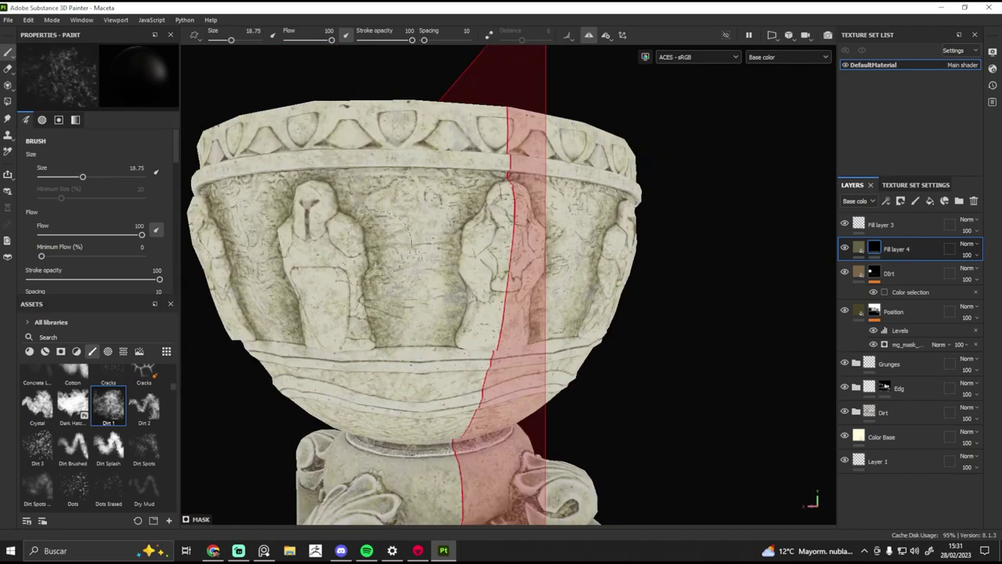
{"action": "mouse_move", "coordinate": [407, 243]}
{"action": "left_mouse_down", "text": "alt"}
{"action": "mouse_move", "coordinate": [878, 249]}
{"action": "mouse_move", "coordinate": [626, 280]}
{"action": "mouse_move", "coordinate": [696, 279]}
{"action": "left_mouse_up", "text": "alt"}
{"action": "scroll", "coordinate": [665, 251], "scroll_direction": "down", "scroll_amount": 3}
{"action": "key", "text": "m"}
{"action": "scroll", "coordinate": [536, 178], "scroll_direction": "up", "scroll_amount": 3}
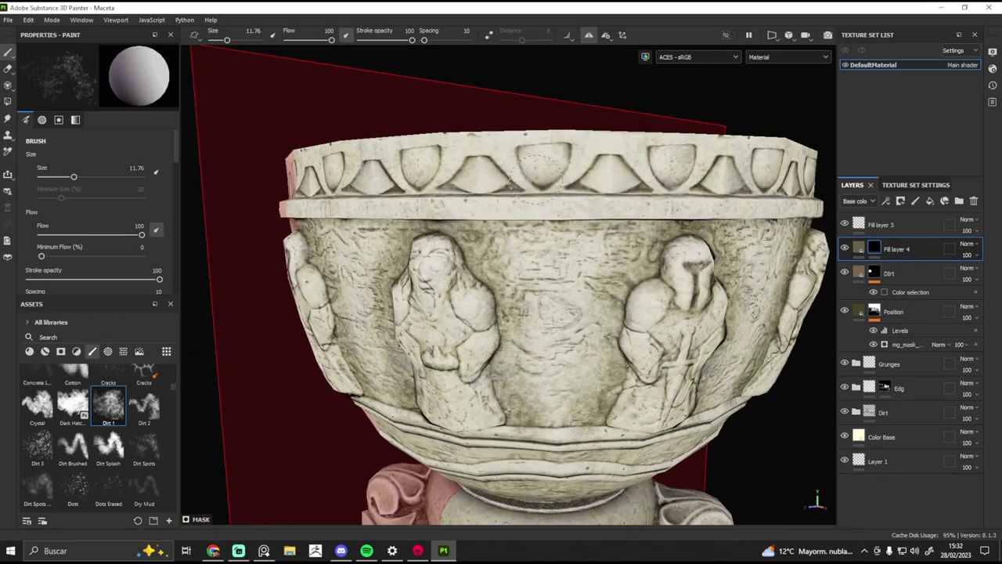
{"action": "mouse_move", "coordinate": [542, 147]}
{"action": "left_mouse_down", "text": "ctrl+alt"}
{"action": "mouse_move", "coordinate": [519, 207]}
{"action": "mouse_move", "coordinate": [497, 198]}
{"action": "mouse_move", "coordinate": [516, 205]}
{"action": "mouse_move", "coordinate": [539, 312]}
{"action": "mouse_move", "coordinate": [582, 313]}
{"action": "mouse_move", "coordinate": [600, 291]}
{"action": "mouse_move", "coordinate": [466, 323]}
{"action": "mouse_move", "coordinate": [898, 256]}
{"action": "left_mouse_up", "text": "ctrl+alt"}
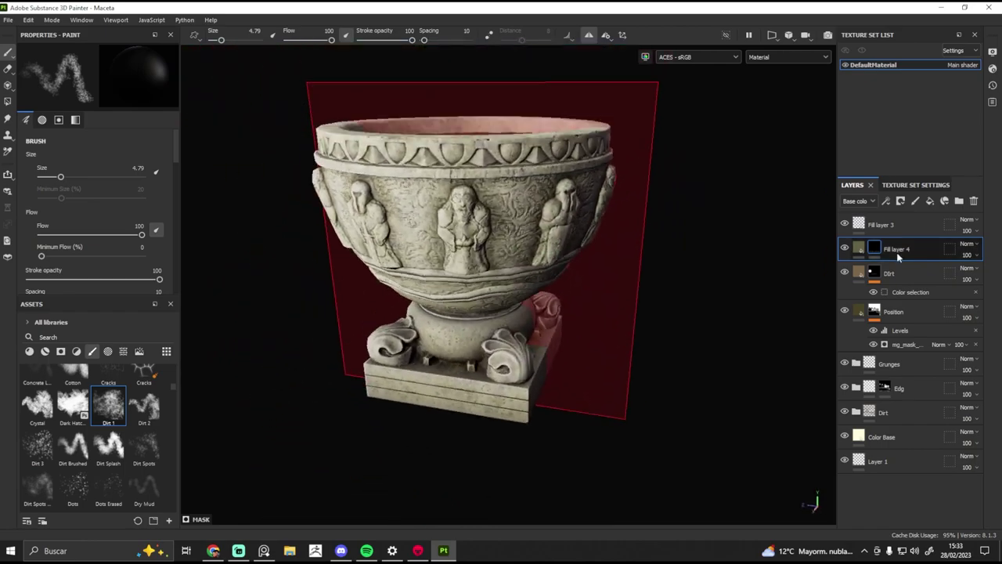
- Rename the layer Dirt_Paint
{"action": "type", "text": "Dirt_Paint"}
{"action": "key", "text": "Return"}
{"action": "scroll", "coordinate": [508, 282], "scroll_direction": "up", "scroll_amount": 5}
- Add a colour-selection mask to a fill layer and adjust its grey base colour
{"action": "key", "text": "c"}
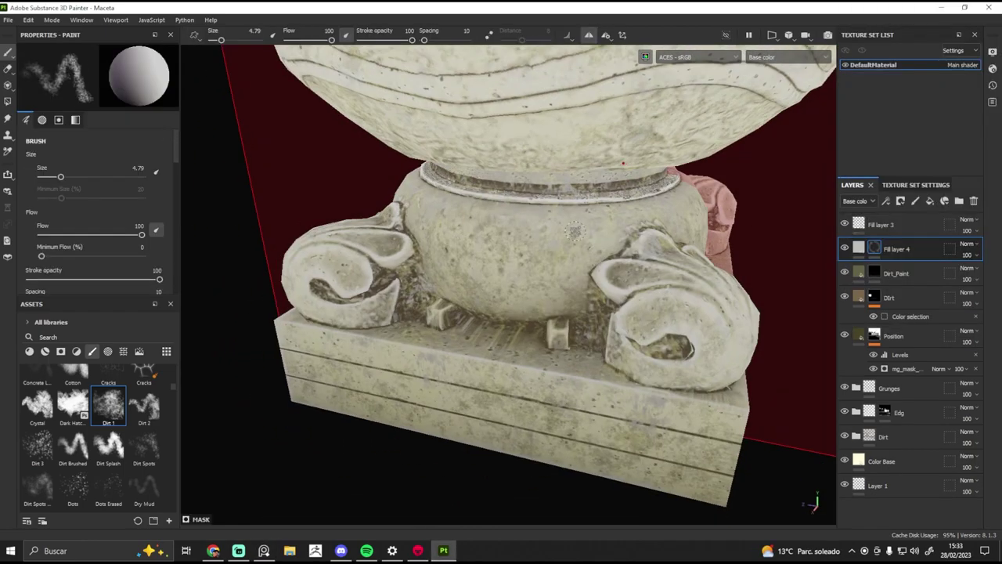
{"action": "mouse_move", "coordinate": [548, 235]}
{"action": "left_mouse_down", "text": "alt"}
{"action": "mouse_move", "coordinate": [583, 205]}
{"action": "mouse_move", "coordinate": [425, 247]}
{"action": "mouse_move", "coordinate": [458, 223]}
{"action": "mouse_move", "coordinate": [527, 230]}
{"action": "mouse_move", "coordinate": [441, 285]}
{"action": "left_mouse_up", "text": "alt"}
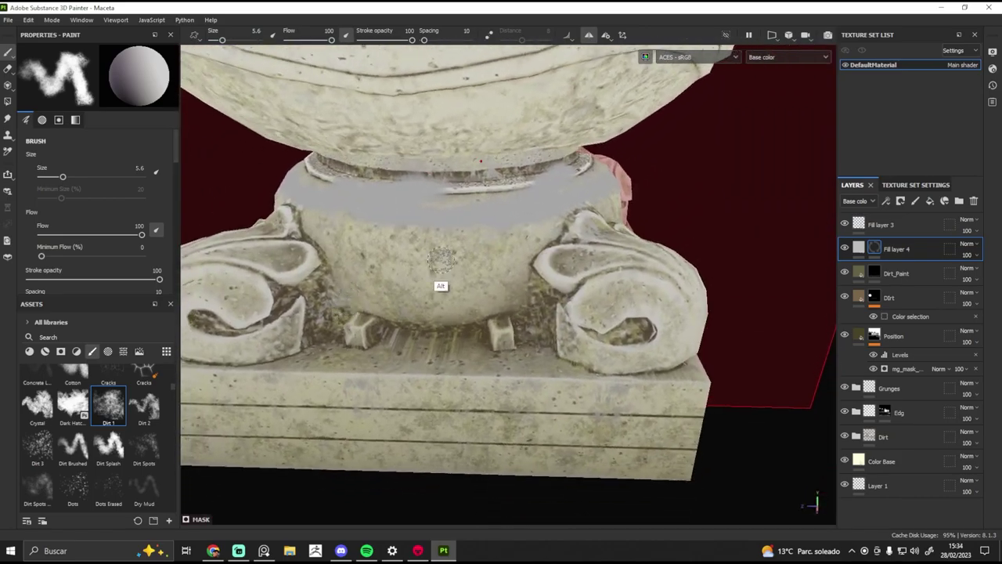
{"action": "left_click", "coordinate": [920, 273]}
{"action": "right_click", "coordinate": [924, 224]}
{"action": "left_click", "coordinate": [915, 61]}
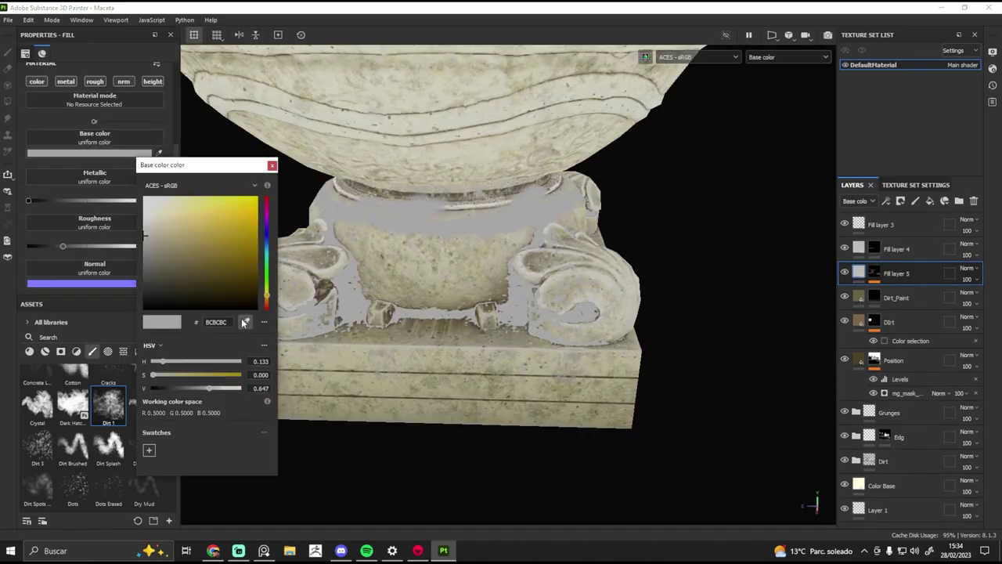
{"action": "left_click_drag", "start_coordinate": [493, 274], "coordinate": [468, 286], "text": "alt"}
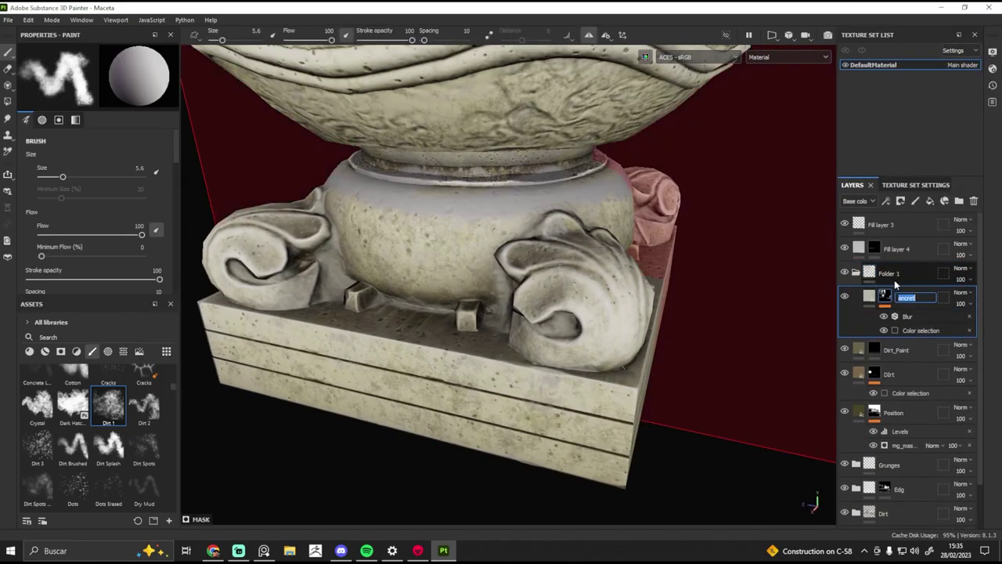
- Add a black mask to the fill layer and rename it Roncahs
{"action": "right_click", "coordinate": [891, 291]}
{"action": "left_click", "coordinate": [890, 289]}
{"action": "right_click", "coordinate": [850, 306]}
{"action": "left_click", "coordinate": [877, 302]}
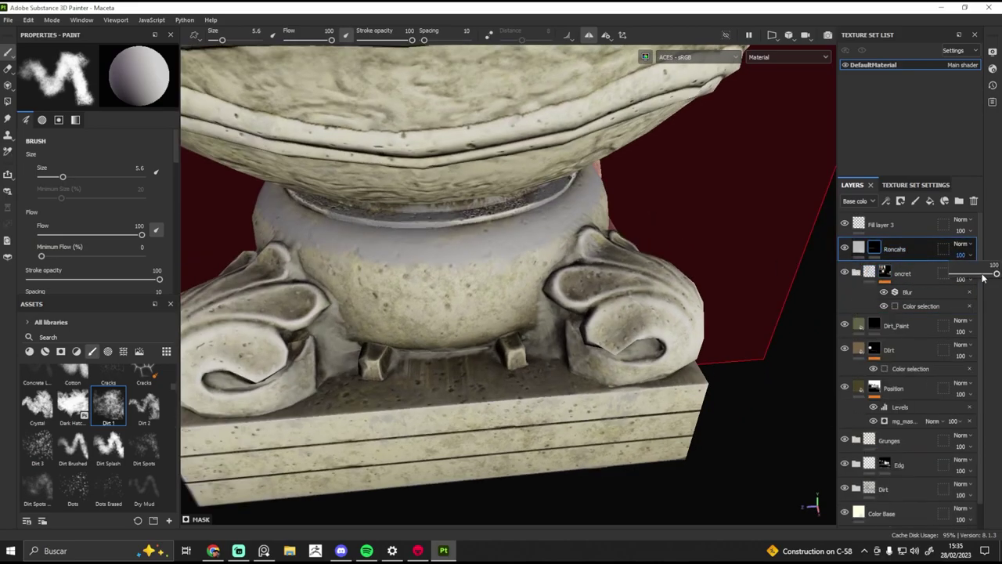
{"action": "right_click", "coordinate": [885, 249]}
- Add a Fill effect and a Levels effect to the folder mask
{"action": "left_click", "coordinate": [869, 301]}
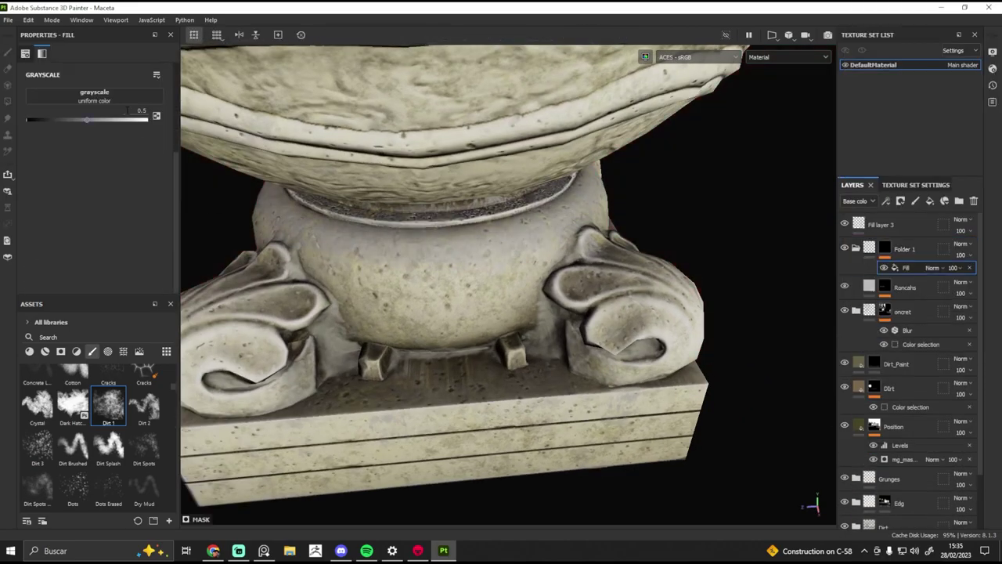
{"action": "right_click", "coordinate": [885, 290]}
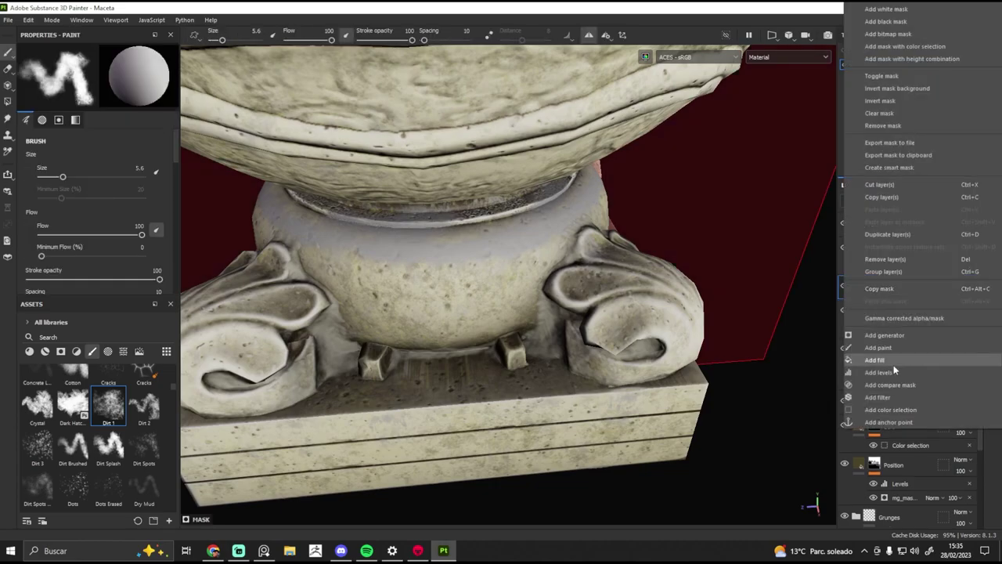
{"action": "right_click", "coordinate": [884, 287]}
{"action": "left_click", "coordinate": [878, 371]}
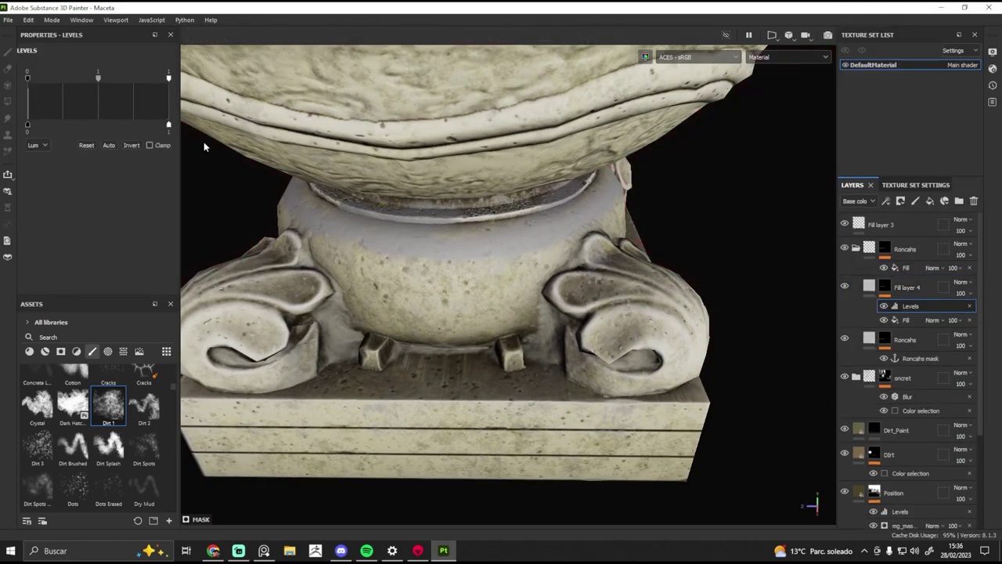
- Adjust the base colours of Fill layer 4 and the Roncahs layer, keeping Normal blending
{"action": "left_click", "coordinate": [869, 286]}
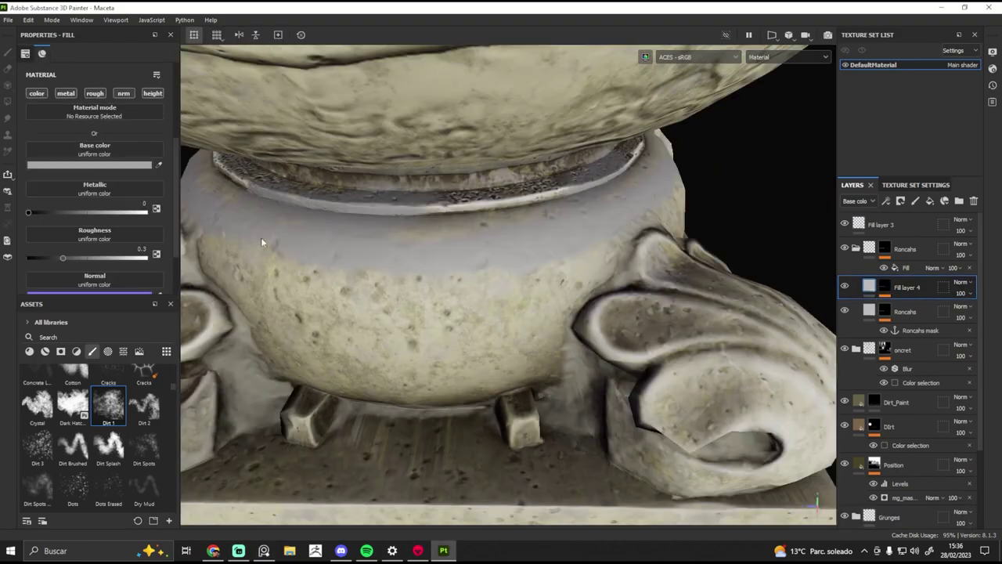
{"action": "left_click", "coordinate": [960, 282]}
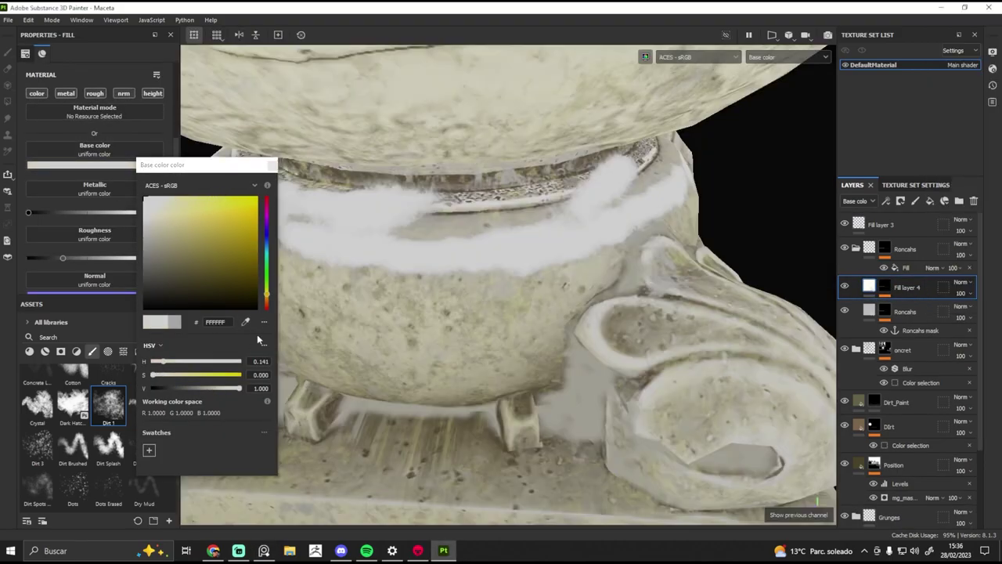
{"action": "left_click", "coordinate": [711, 304]}
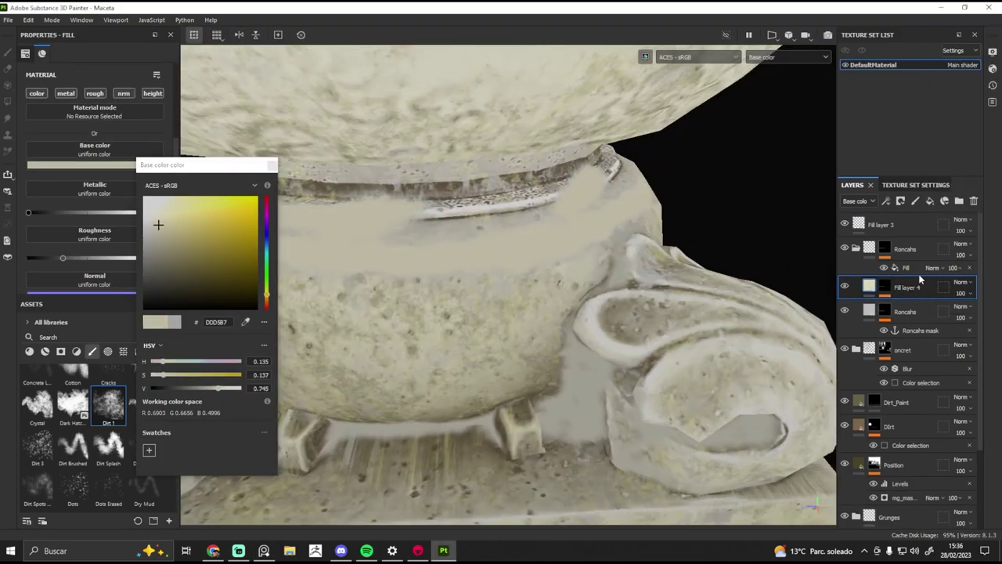
{"action": "left_click", "coordinate": [870, 288]}
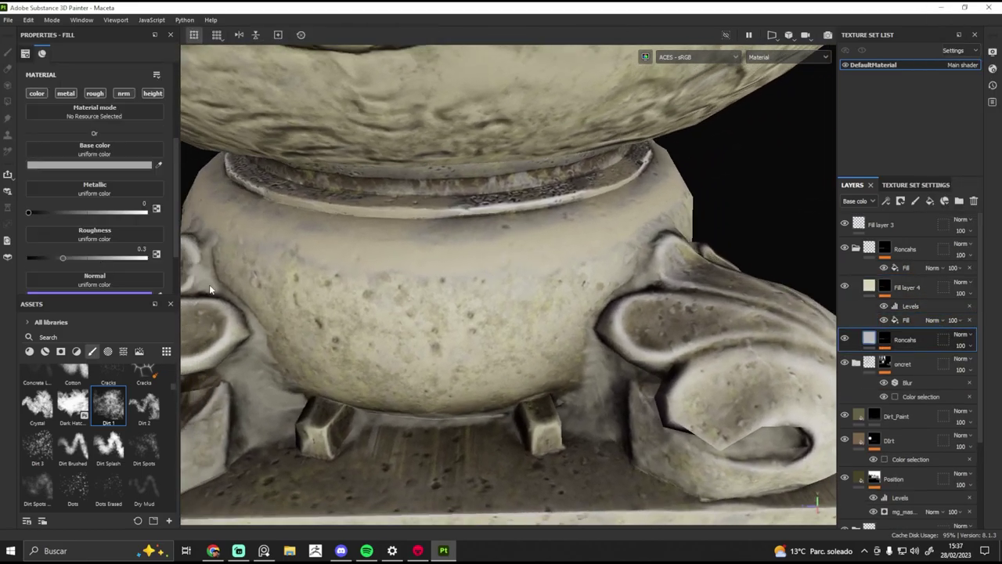
{"action": "left_click", "coordinate": [141, 164]}
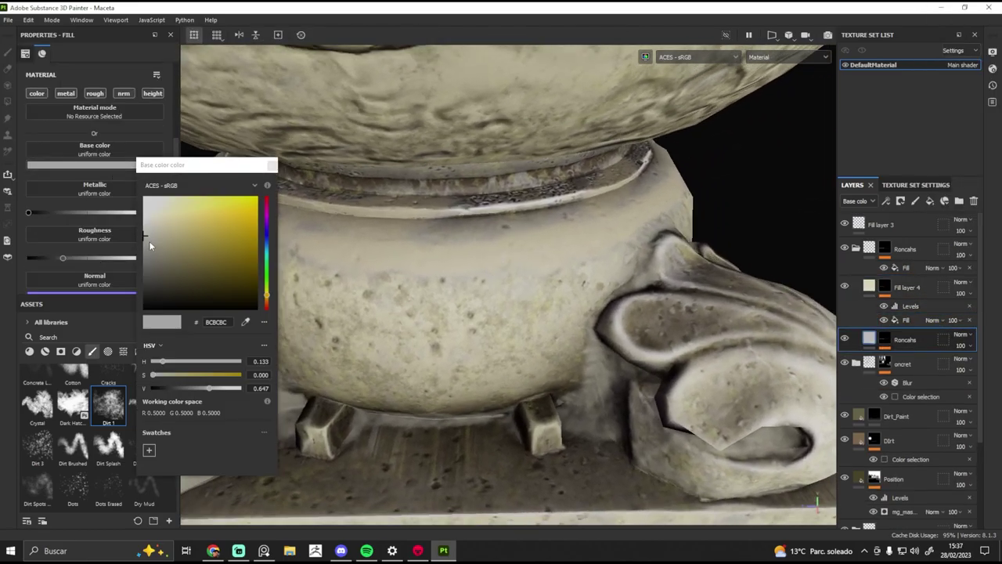
{"action": "left_click_drag", "start_coordinate": [330, 271], "coordinate": [428, 243], "text": "alt"}
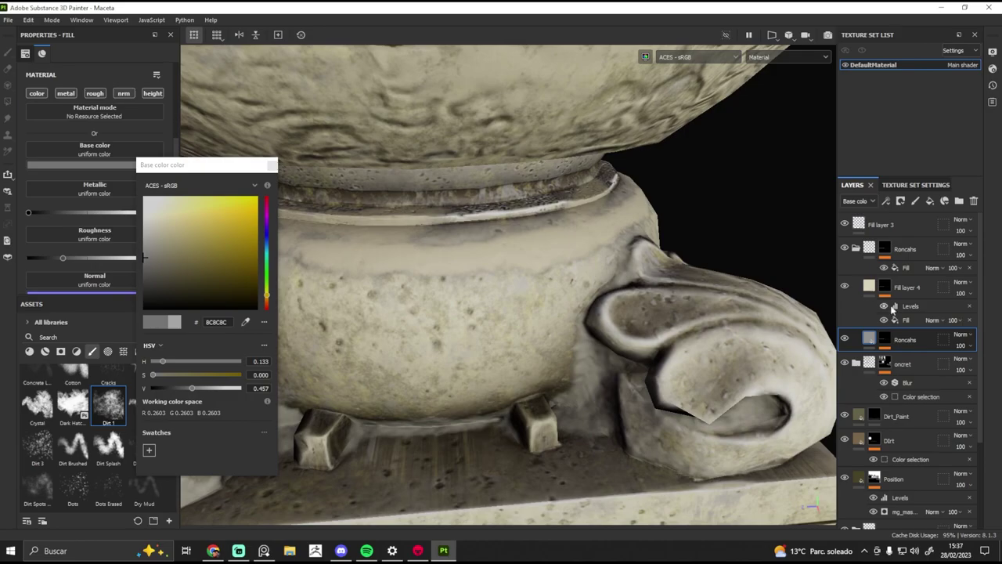
{"action": "left_click", "coordinate": [868, 287]}
- Add black masks to the layer and to Fill layer 4
{"action": "right_click", "coordinate": [864, 285]}
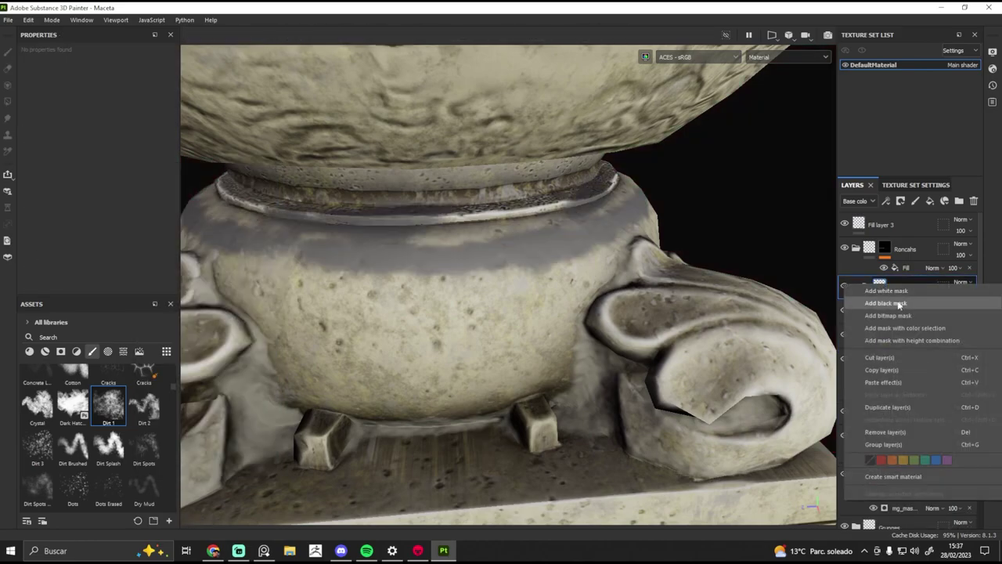
{"action": "left_click", "coordinate": [899, 303]}
{"action": "left_click", "coordinate": [895, 285], "text": "alt"}
{"action": "left_click", "coordinate": [895, 285], "text": "alt"}
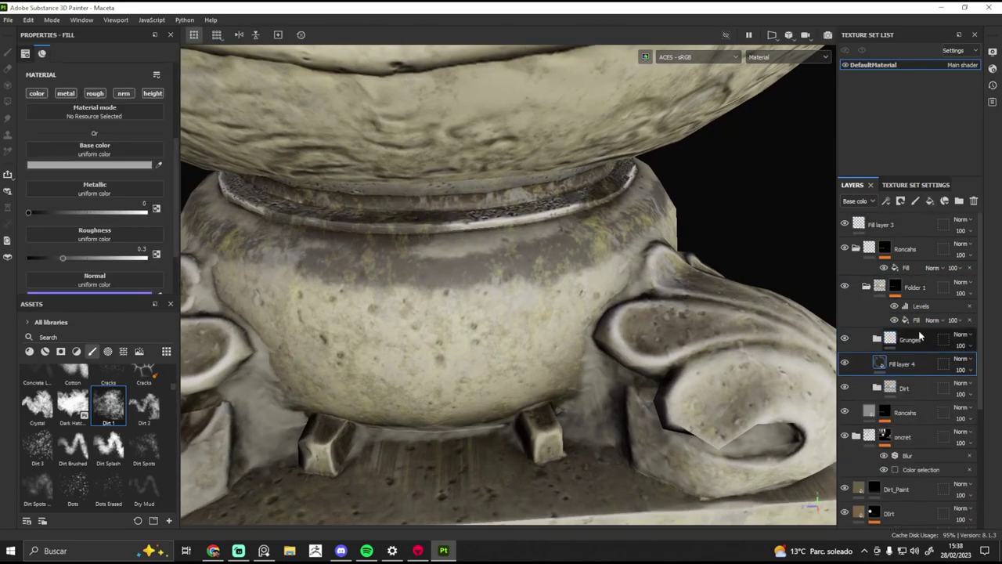
{"action": "right_click", "coordinate": [900, 365]}
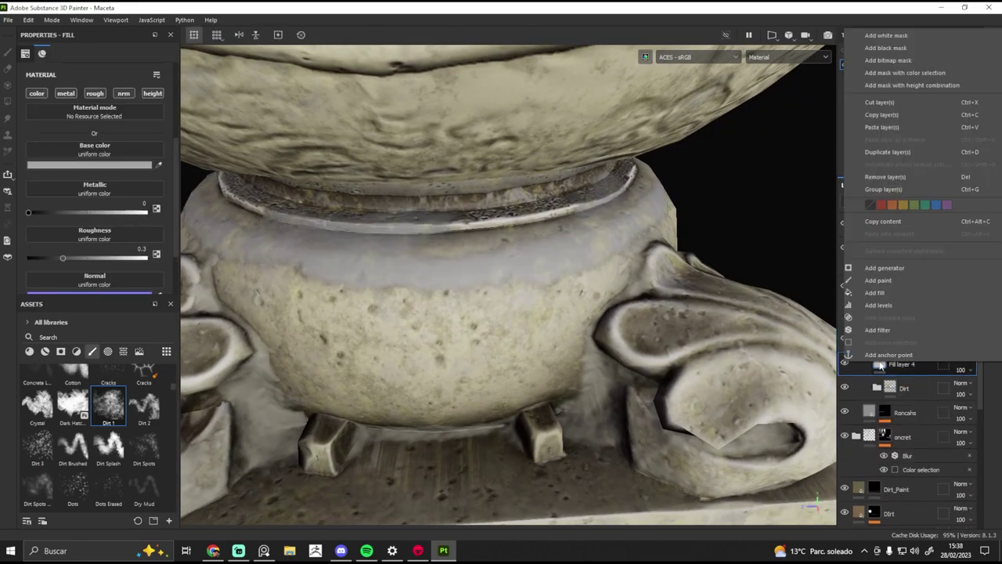
{"action": "left_click", "coordinate": [909, 46]}
- Give Fill layer 4 a beige base colour brightened toward a pale cream
{"action": "left_click", "coordinate": [879, 363]}
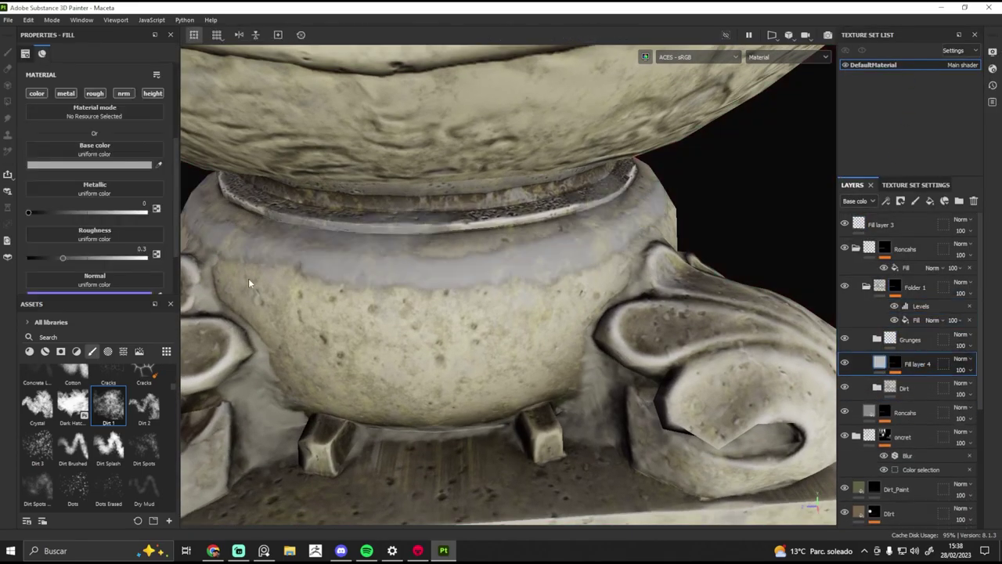
{"action": "left_click", "coordinate": [94, 164]}
{"action": "left_click", "coordinate": [155, 222]}
{"action": "left_click_drag", "start_coordinate": [155, 222], "coordinate": [159, 221]}
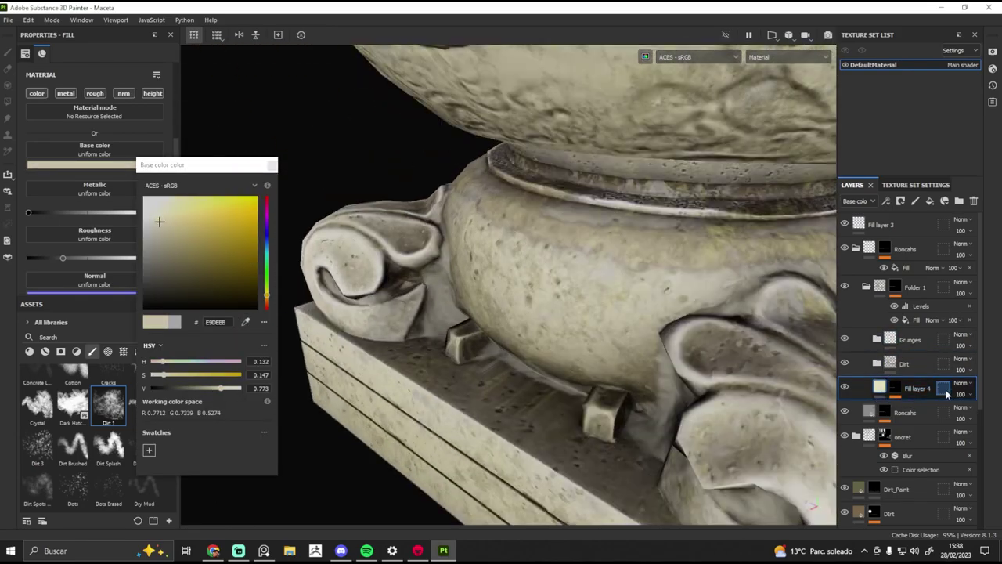
{"action": "left_click_drag", "start_coordinate": [907, 393], "coordinate": [900, 391]}
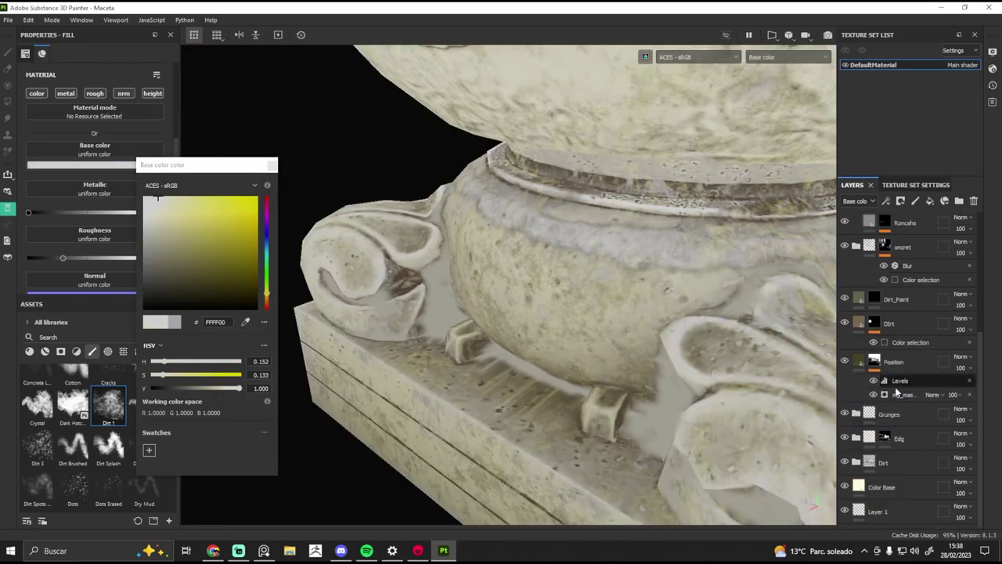
- Check the colour used by the Color Base layer
{"action": "scroll", "coordinate": [858, 486], "scroll_direction": "up", "scroll_amount": 3}
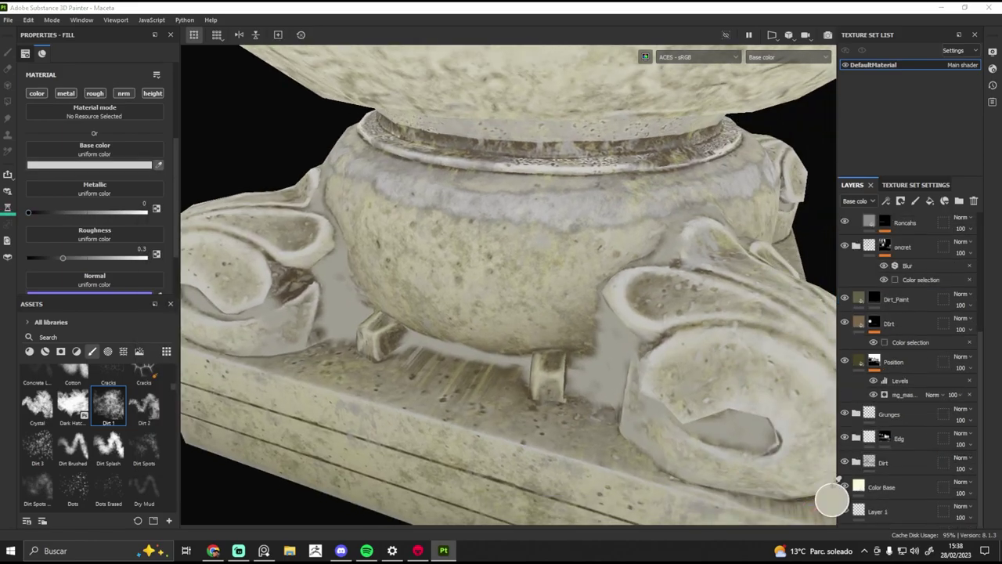
{"action": "scroll", "coordinate": [586, 272], "scroll_direction": "up", "scroll_amount": 3}
{"action": "left_click", "coordinate": [89, 165]}
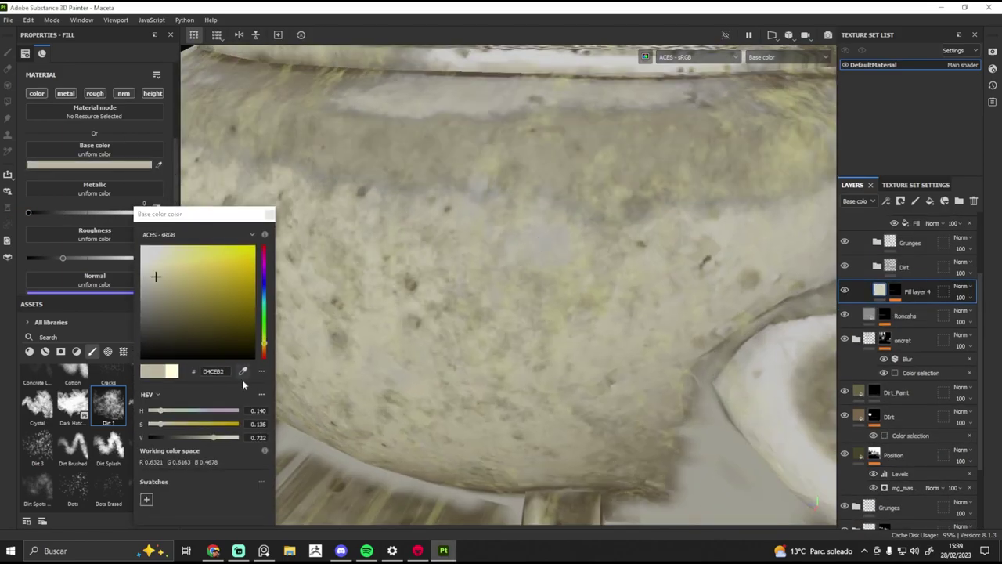
{"action": "scroll", "coordinate": [879, 469], "scroll_direction": "down", "scroll_amount": 3}
{"action": "left_click", "coordinate": [878, 488]}
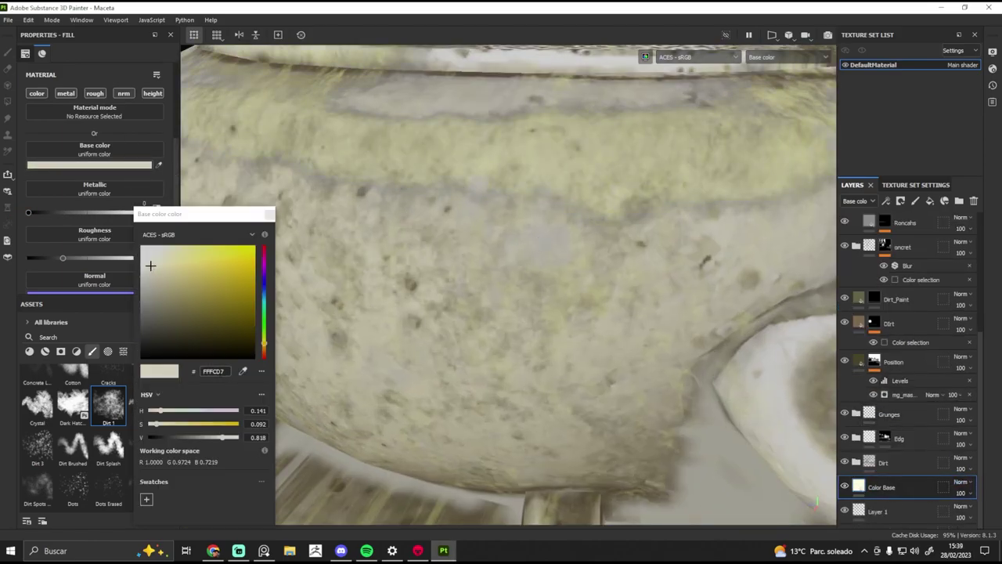
{"action": "scroll", "coordinate": [908, 392], "scroll_direction": "up", "scroll_amount": 3}
- Set Fill layer 4's base colour to cream EFE7BD and view the full material
{"action": "left_click", "coordinate": [916, 353]}
{"action": "left_click", "coordinate": [89, 165]}
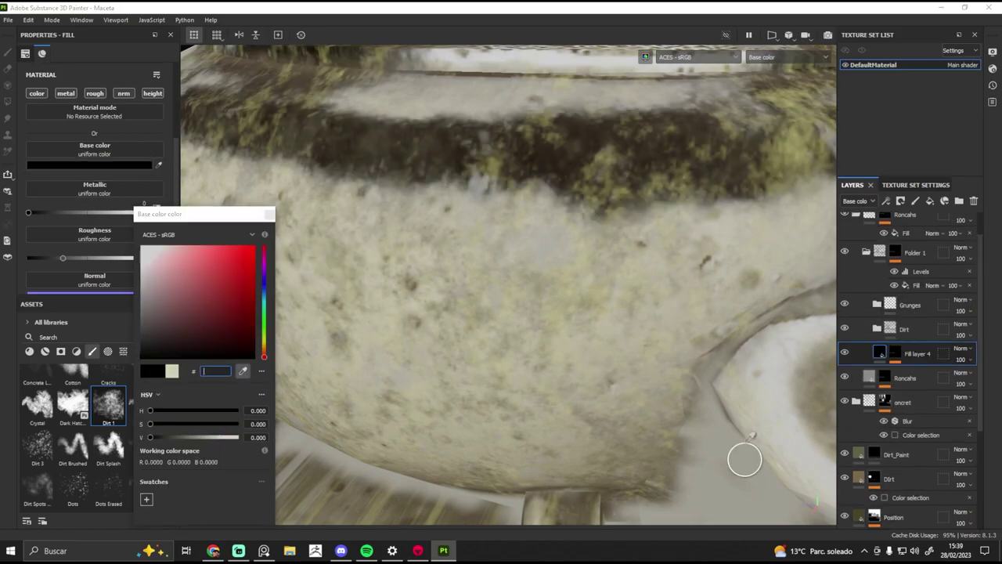
{"action": "type", "text": "EFE7BD"}
{"action": "key", "text": "Return"}
{"action": "key", "text": "m"}
- Expand the Dirt folder and hide then re-show the Grunge and Dirt sublayers to compare
{"action": "scroll", "coordinate": [545, 230], "scroll_direction": "down", "scroll_amount": 5}
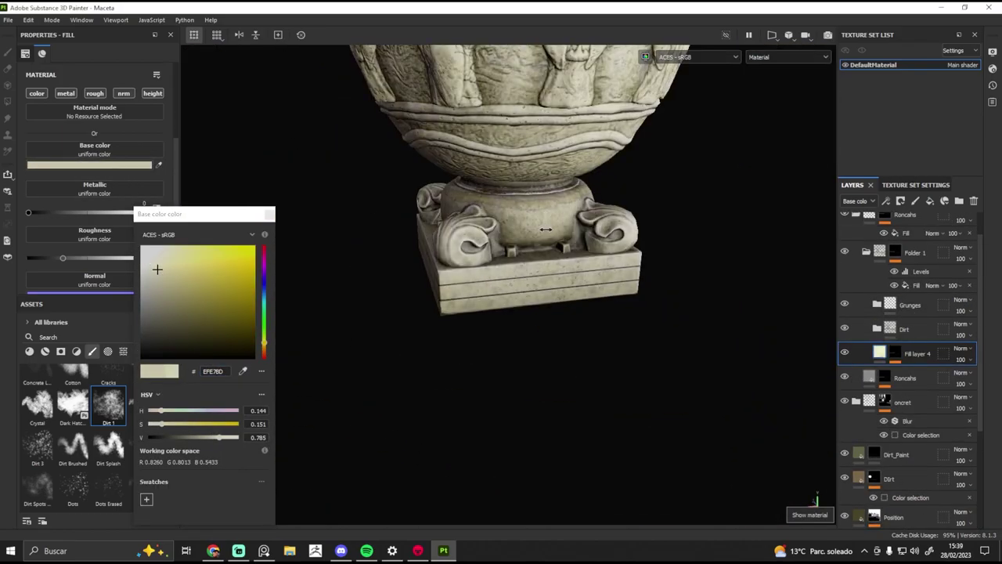
{"action": "scroll", "coordinate": [545, 230], "scroll_direction": "up", "scroll_amount": 5}
{"action": "left_click", "coordinate": [876, 328]}
{"action": "left_click", "coordinate": [844, 377]}
{"action": "left_click", "coordinate": [843, 400]}
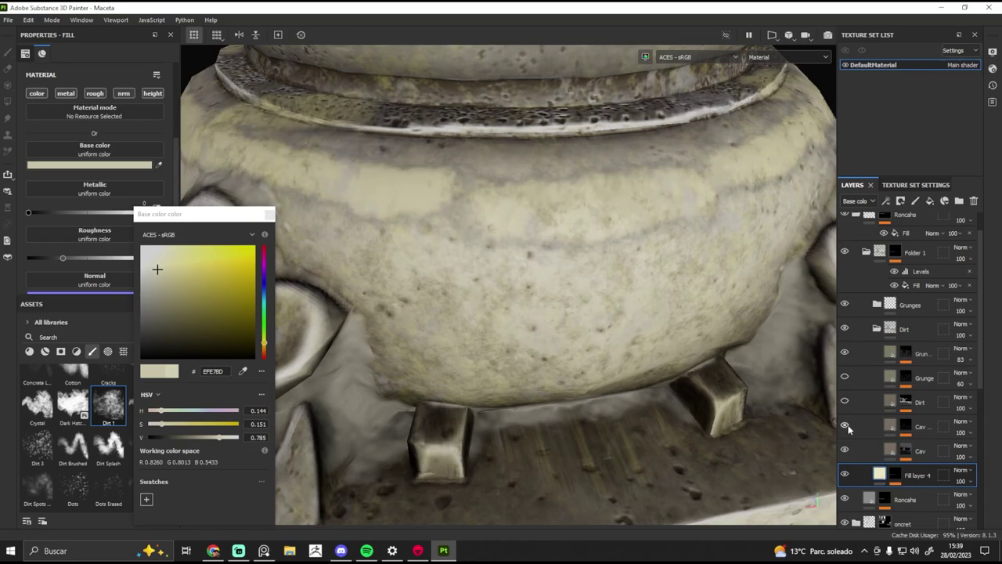
{"action": "left_click", "coordinate": [845, 376]}
{"action": "left_click", "coordinate": [844, 400]}
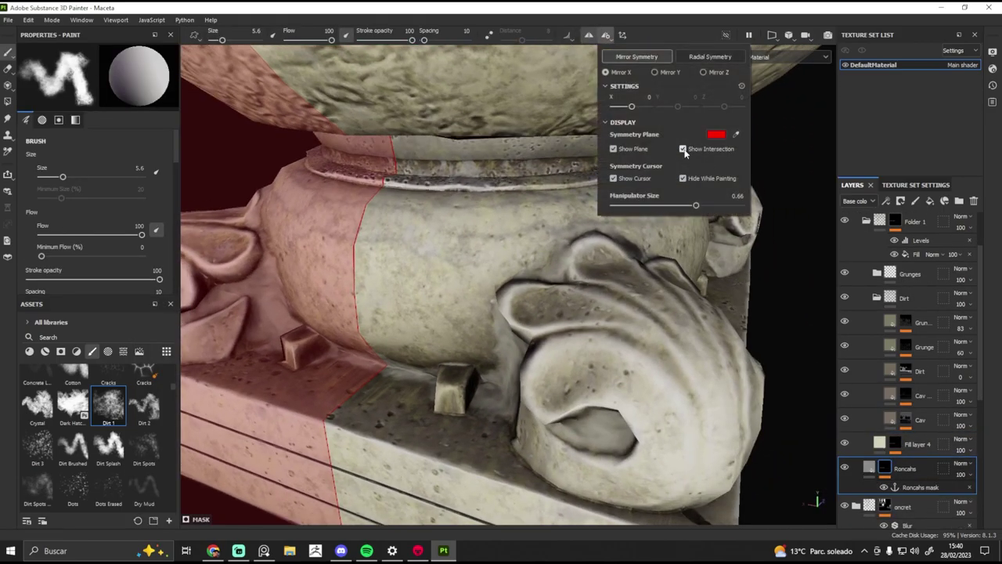
- Hide the symmetry plane and shift the Roncahs fill hue toward yellow
{"action": "left_click", "coordinate": [683, 150]}
{"action": "left_click_drag", "start_coordinate": [501, 259], "coordinate": [523, 243], "text": "alt"}
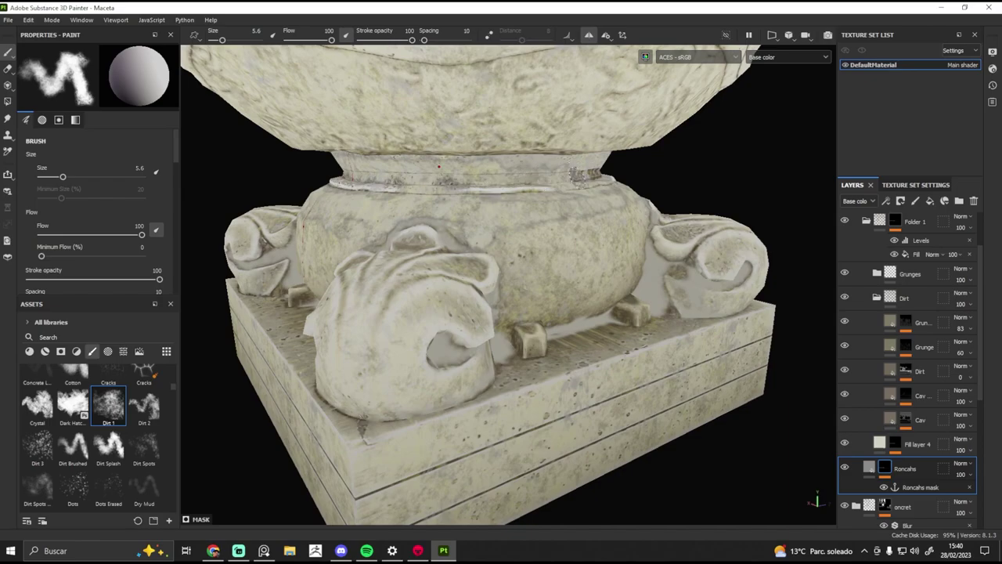
{"action": "left_click_drag", "start_coordinate": [439, 166], "coordinate": [503, 192], "text": "alt"}
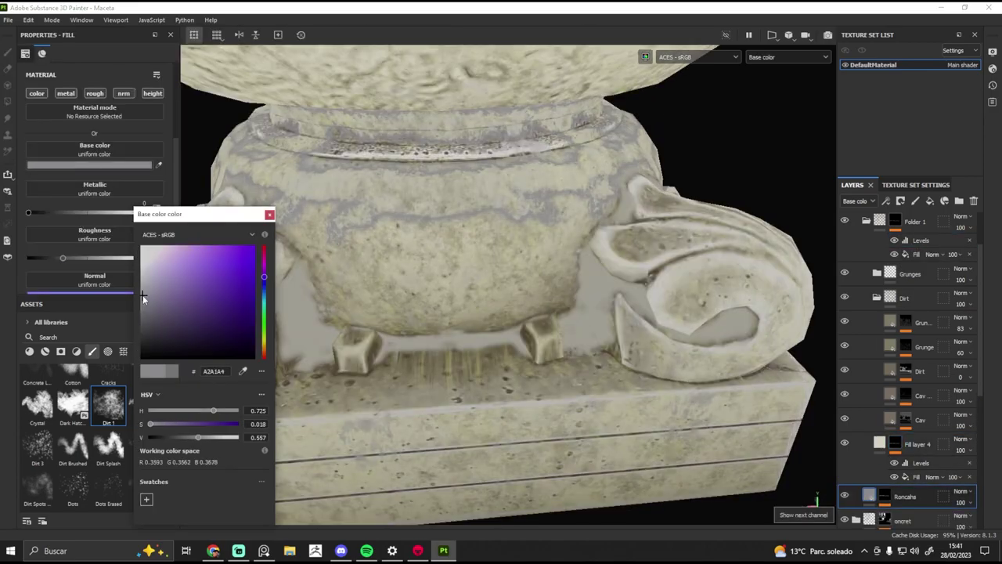
{"action": "left_click_drag", "start_coordinate": [267, 316], "coordinate": [265, 352]}
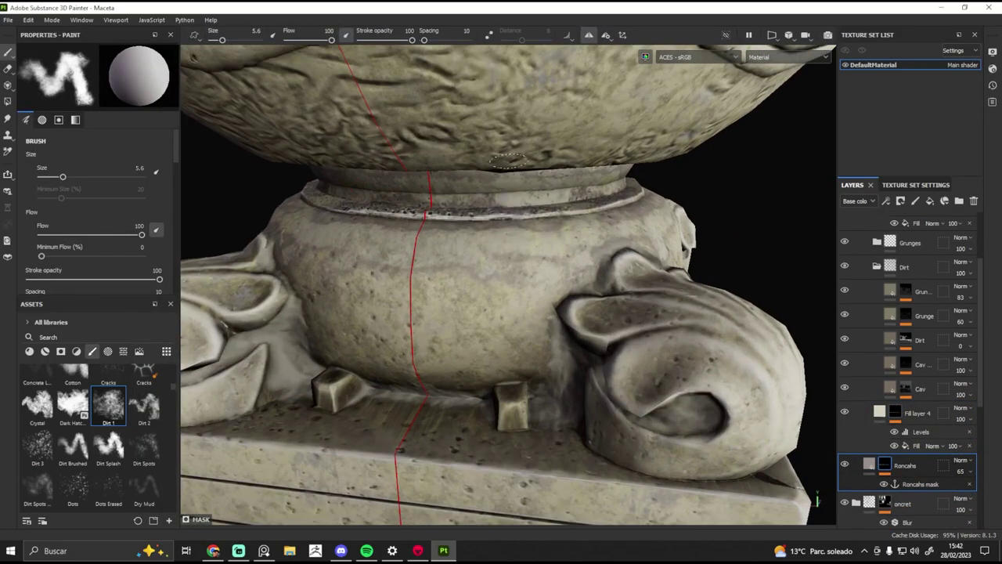
{"action": "mouse_move", "coordinate": [507, 161]}
{"action": "left_mouse_down", "text": "alt"}
{"action": "mouse_move", "coordinate": [647, 249]}
{"action": "mouse_move", "coordinate": [506, 205]}
{"action": "left_mouse_up", "text": "alt"}
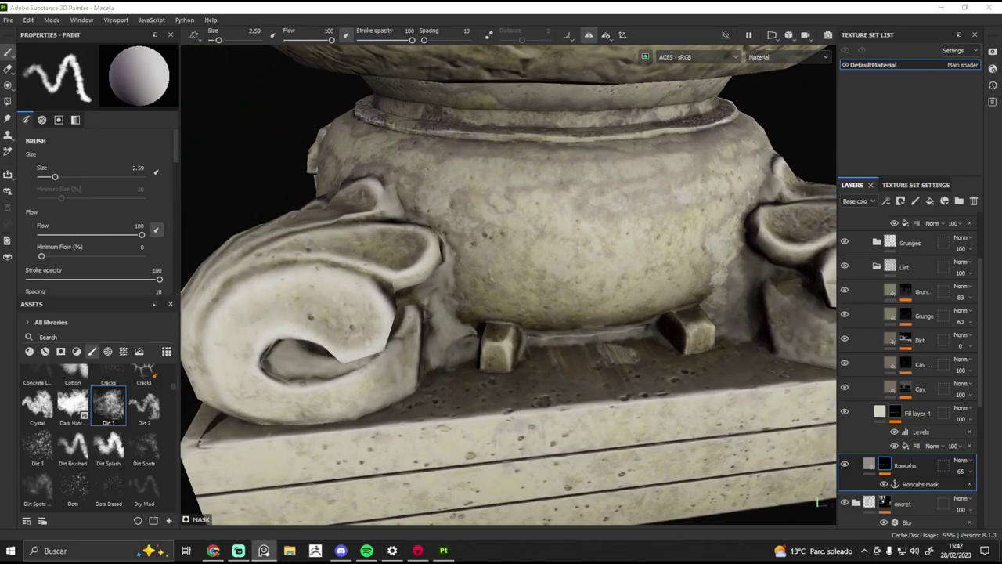
{"action": "left_click_drag", "start_coordinate": [397, 192], "coordinate": [443, 281], "text": "alt"}
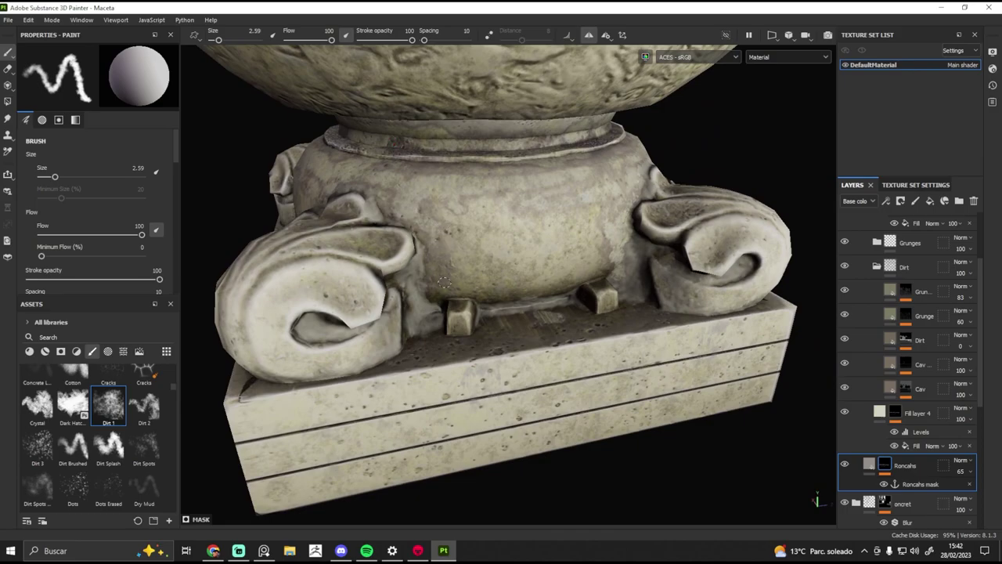
- Paint faint stains on the pedestal base in base-colour view with a brush size of about 2.9
{"action": "key", "text": "c"}
{"action": "mouse_move", "coordinate": [455, 240]}
{"action": "left_mouse_down", "text": "alt"}
{"action": "mouse_move", "coordinate": [514, 284]}
{"action": "mouse_move", "coordinate": [480, 274]}
{"action": "left_mouse_up", "text": "alt"}
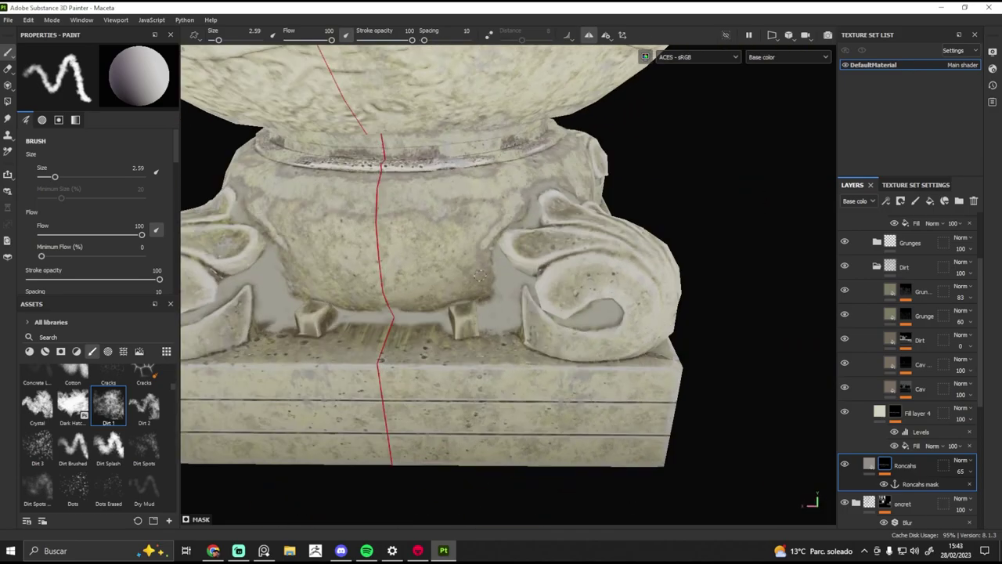
{"action": "left_click_drag", "start_coordinate": [490, 197], "coordinate": [440, 205], "text": "alt"}
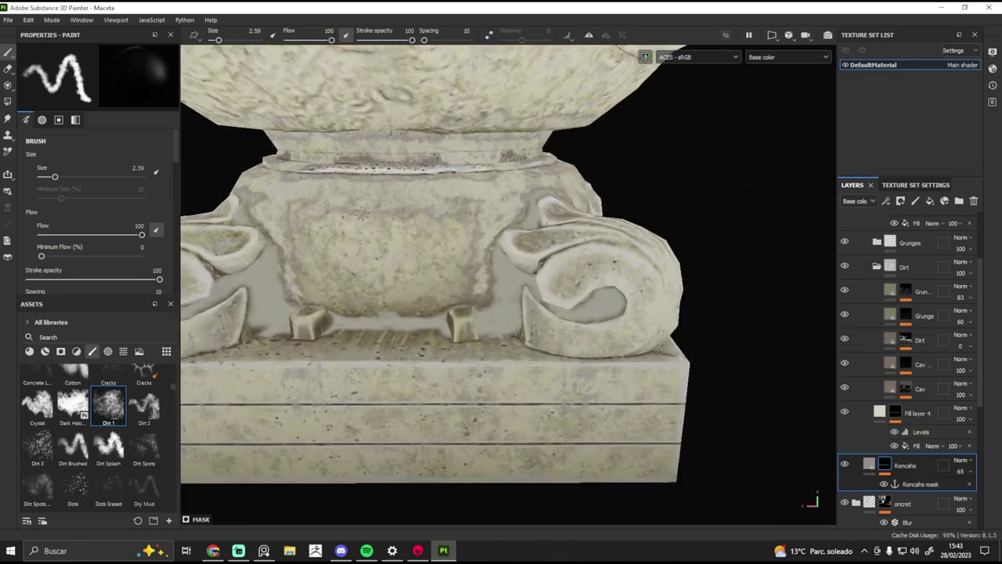
{"action": "mouse_move", "coordinate": [375, 181]}
{"action": "left_mouse_down", "text": "alt"}
{"action": "mouse_move", "coordinate": [287, 208]}
{"action": "mouse_move", "coordinate": [598, 279]}
{"action": "left_mouse_up", "text": "alt"}
{"action": "mouse_move", "coordinate": [473, 383]}
{"action": "left_mouse_down", "text": "alt"}
{"action": "mouse_move", "coordinate": [548, 313]}
{"action": "mouse_move", "coordinate": [427, 268]}
{"action": "mouse_move", "coordinate": [494, 195]}
{"action": "mouse_move", "coordinate": [431, 179]}
{"action": "mouse_move", "coordinate": [431, 232]}
{"action": "mouse_move", "coordinate": [530, 364]}
{"action": "left_mouse_up", "text": "alt"}
- Check the stains in the UV view, keep staining the base, then collapse and rename Folder 1
{"action": "key", "text": "F3"}
{"action": "scroll", "coordinate": [540, 277], "scroll_direction": "up", "scroll_amount": 2}
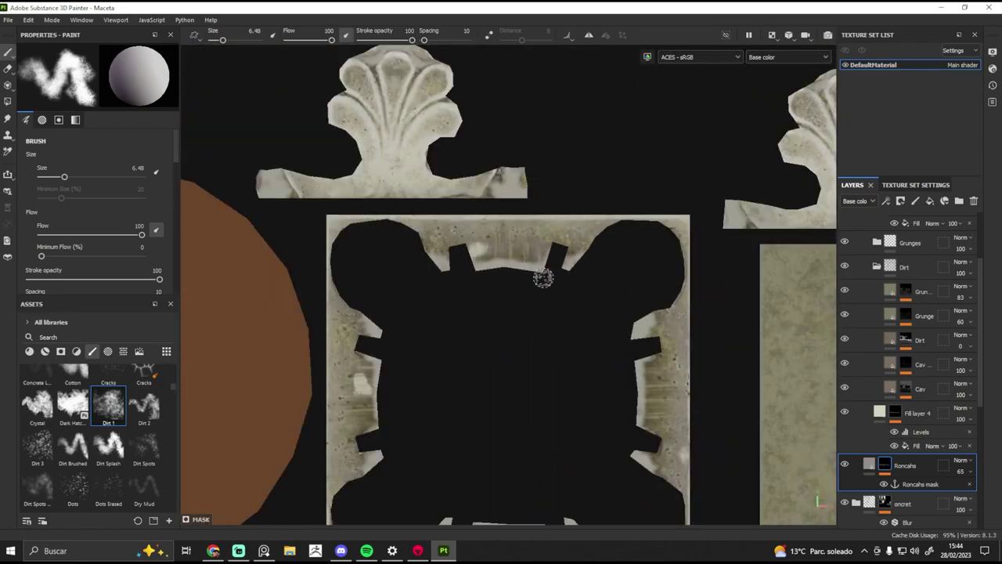
{"action": "scroll", "coordinate": [541, 277], "scroll_direction": "down", "scroll_amount": 5}
{"action": "key", "text": "F2"}
{"action": "left_click_drag", "start_coordinate": [419, 229], "coordinate": [453, 198], "text": "alt"}
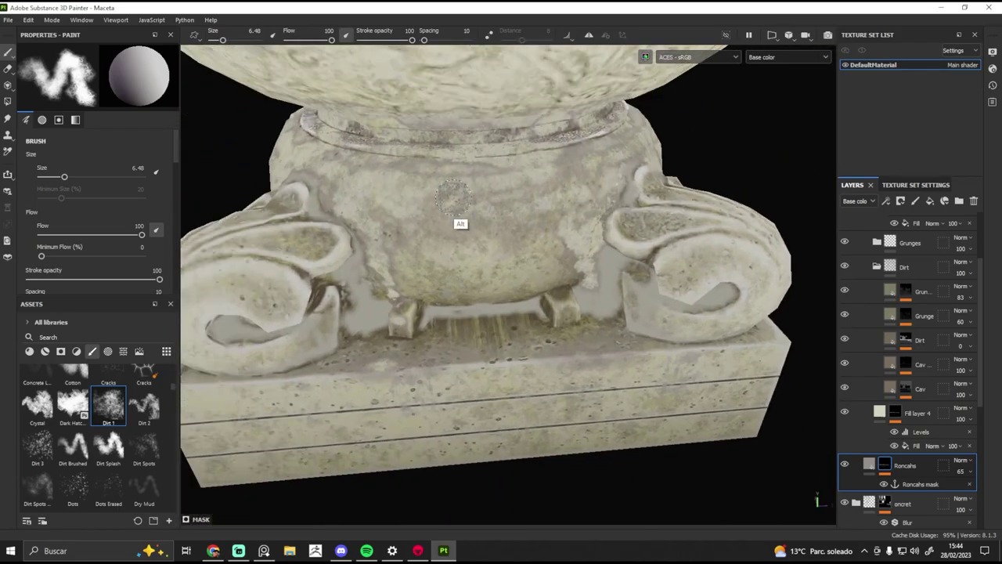
{"action": "scroll", "coordinate": [551, 239], "scroll_direction": "down", "scroll_amount": 3}
{"action": "left_click_drag", "start_coordinate": [390, 247], "coordinate": [360, 234], "text": "alt"}
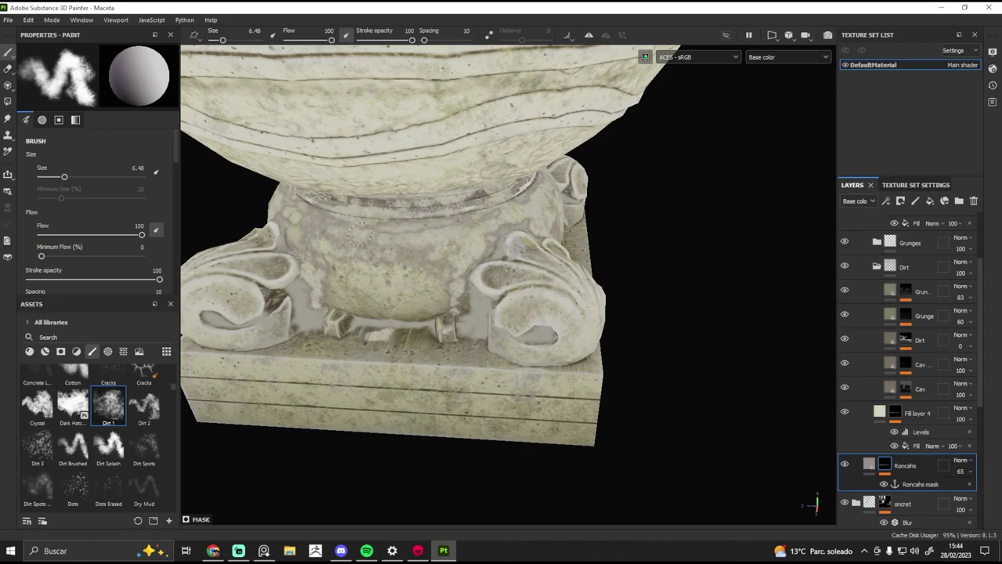
{"action": "mouse_move", "coordinate": [329, 298]}
{"action": "left_mouse_down", "text": "alt"}
{"action": "mouse_move", "coordinate": [307, 294]}
{"action": "mouse_move", "coordinate": [504, 297]}
{"action": "left_mouse_up", "text": "alt"}
{"action": "scroll", "coordinate": [301, 290], "scroll_direction": "down", "scroll_amount": 3}
{"action": "scroll", "coordinate": [629, 240], "scroll_direction": "up", "scroll_amount": 5}
{"action": "scroll", "coordinate": [985, 256], "scroll_direction": "up", "scroll_amount": 3}
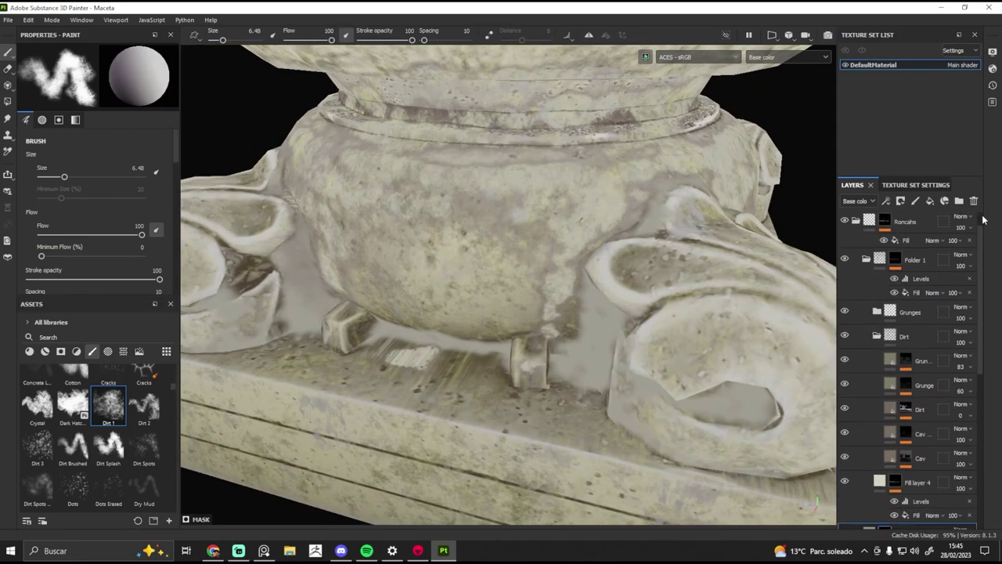
{"action": "left_click", "coordinate": [866, 259]}
{"action": "double_click", "coordinate": [916, 259]}
- Add a Levels effect to Fill layer 5 with the white point at 0.43
{"action": "right_click", "coordinate": [923, 266]}
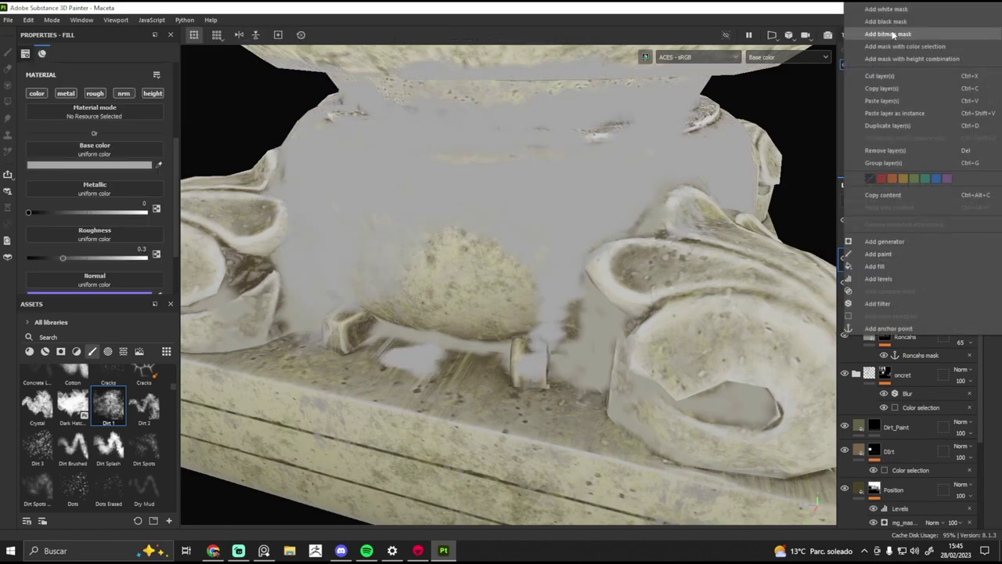
{"action": "right_click", "coordinate": [889, 263]}
{"action": "left_click", "coordinate": [877, 372]}
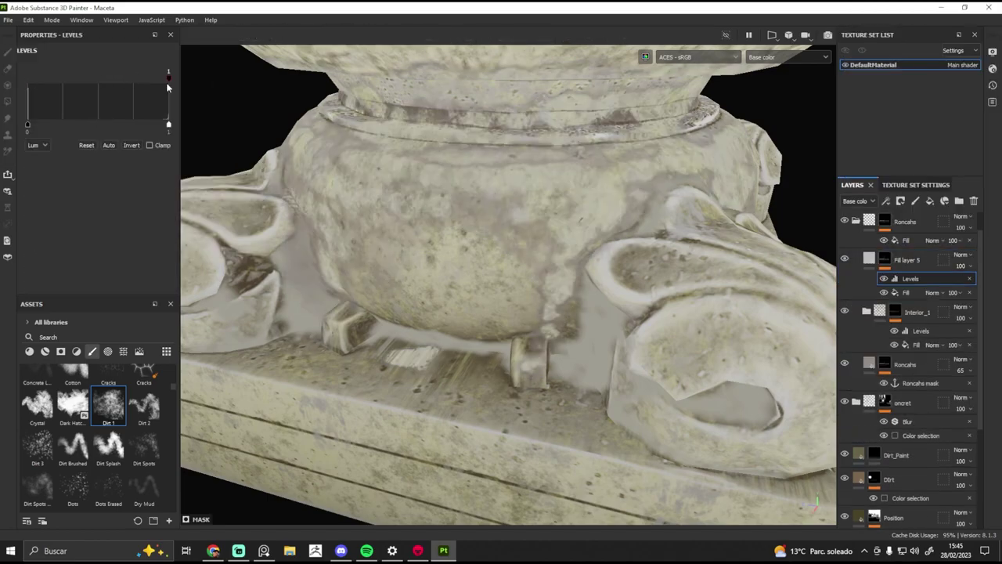
{"action": "left_click_drag", "start_coordinate": [168, 79], "coordinate": [89, 78]}
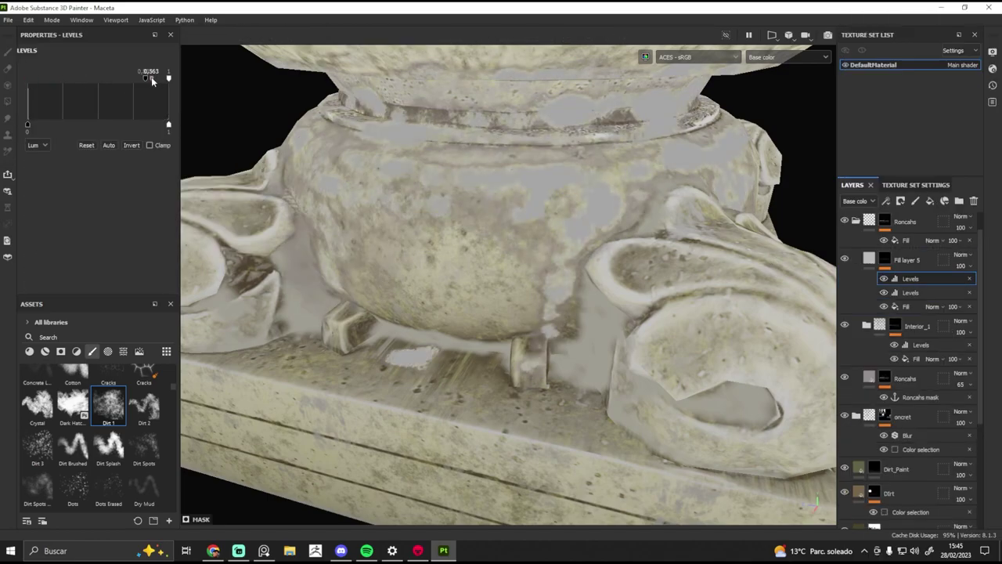
{"action": "left_click_drag", "start_coordinate": [165, 84], "coordinate": [473, 172], "text": "alt"}
{"action": "scroll", "coordinate": [544, 231], "scroll_direction": "up", "scroll_amount": 3}
- Add a Blur filter to Fill layer 5 and lower its opacity to 32
{"action": "right_click", "coordinate": [908, 278]}
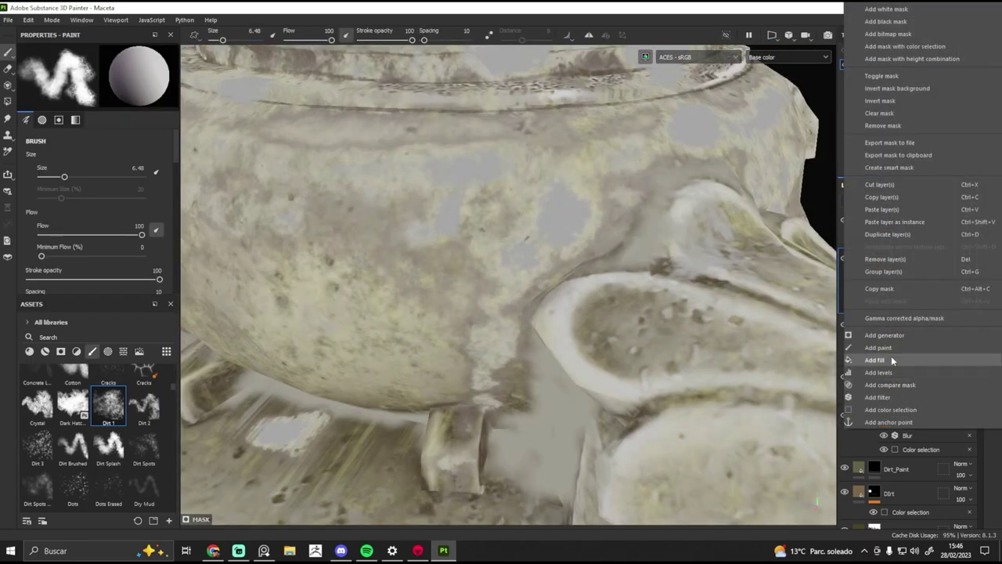
{"action": "left_click", "coordinate": [891, 355]}
{"action": "left_click_drag", "start_coordinate": [231, 115], "coordinate": [614, 235], "text": "alt"}
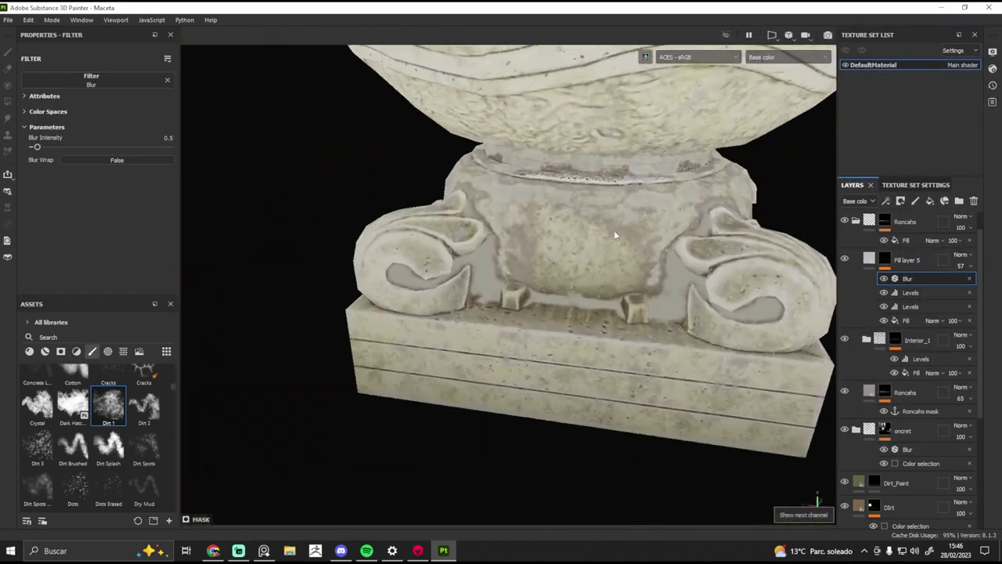
{"action": "left_click_drag", "start_coordinate": [961, 265], "coordinate": [939, 266]}
{"action": "scroll", "coordinate": [380, 196], "scroll_direction": "down", "scroll_amount": 5}
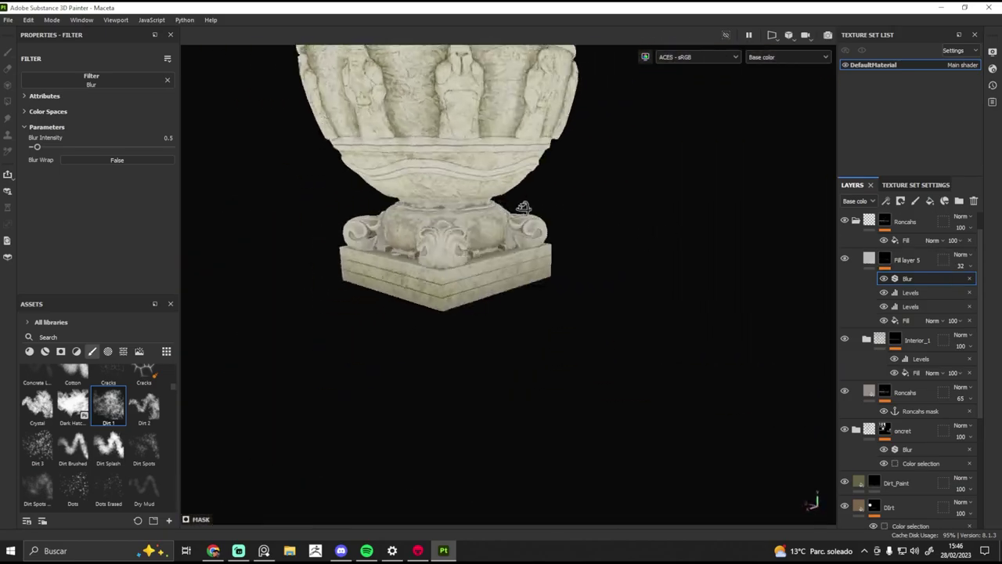
- Paint softer stains on the bowl through the Roncahs mask with reduced brush flow and opacity
{"action": "mouse_move", "coordinate": [563, 254]}
{"action": "left_mouse_down", "text": "alt"}
{"action": "mouse_move", "coordinate": [479, 156]}
{"action": "mouse_move", "coordinate": [485, 94]}
{"action": "left_mouse_up", "text": "alt"}
{"action": "scroll", "coordinate": [907, 352], "scroll_direction": "down", "scroll_amount": 3}
{"action": "left_click", "coordinate": [885, 268]}
{"action": "scroll", "coordinate": [479, 117], "scroll_direction": "up", "scroll_amount": 4}
{"action": "scroll", "coordinate": [435, 126], "scroll_direction": "down", "scroll_amount": 3}
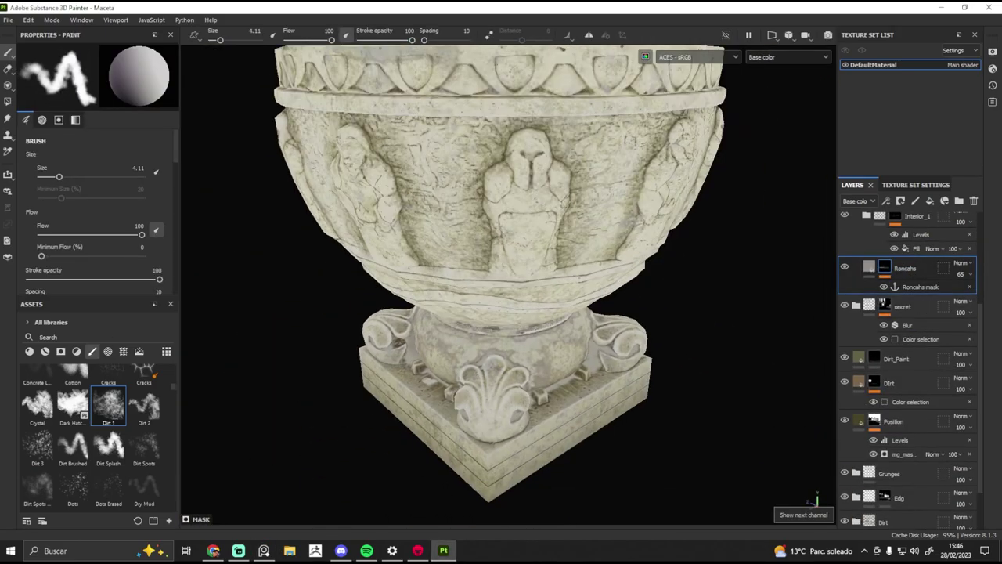
{"action": "scroll", "coordinate": [548, 248], "scroll_direction": "up", "scroll_amount": 4}
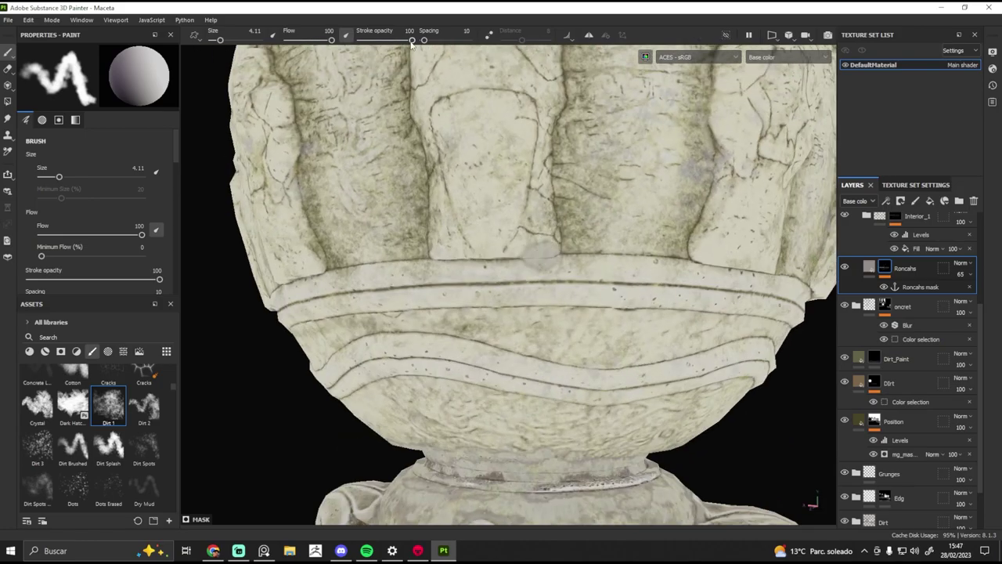
{"action": "left_click_drag", "start_coordinate": [411, 45], "coordinate": [470, 157], "text": "ctrl"}
{"action": "scroll", "coordinate": [470, 196], "scroll_direction": "down", "scroll_amount": 1}
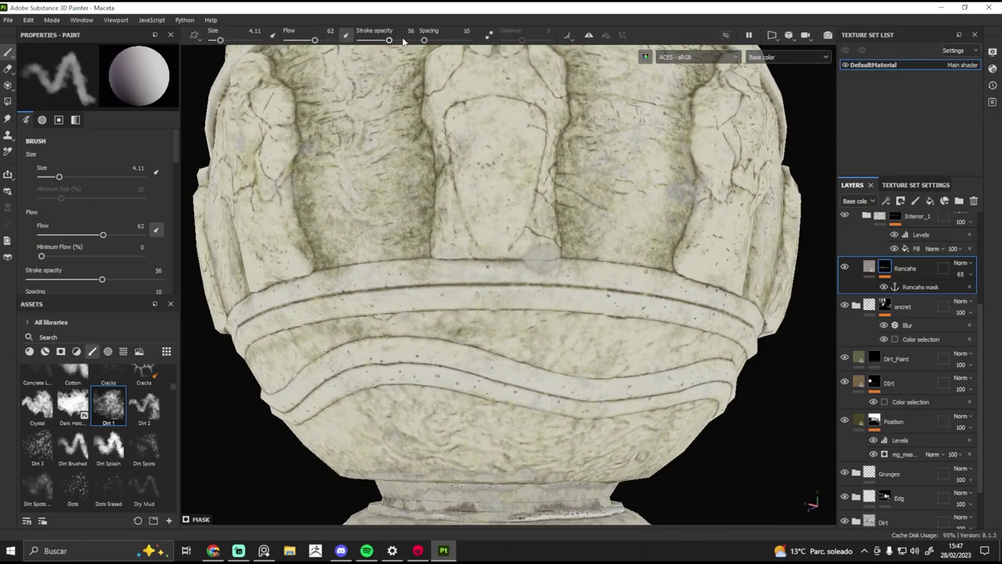
{"action": "left_click_drag", "start_coordinate": [485, 252], "coordinate": [548, 297], "text": "alt"}
{"action": "scroll", "coordinate": [618, 324], "scroll_direction": "up", "scroll_amount": 3}
{"action": "scroll", "coordinate": [617, 324], "scroll_direction": "down", "scroll_amount": 3}
{"action": "key", "text": "m"}
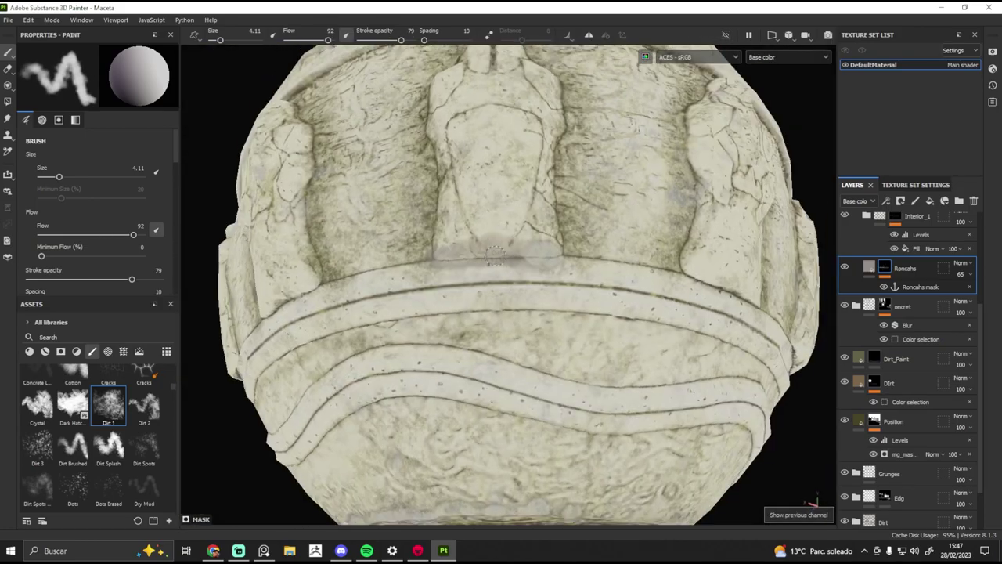
{"action": "scroll", "coordinate": [602, 260], "scroll_direction": "up", "scroll_amount": 4}
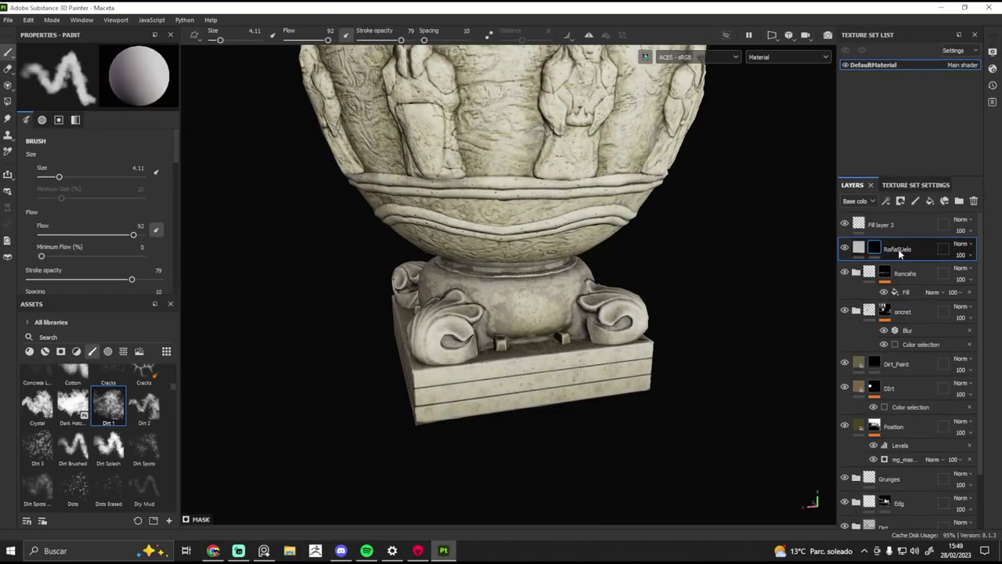
- Dock the assets library, pick the Drips Top alpha and return to the RoñaSuelo mask
{"action": "mouse_move", "coordinate": [133, 303]}
{"action": "left_mouse_down"}
{"action": "mouse_move", "coordinate": [179, 347]}
{"action": "mouse_move", "coordinate": [501, 470]}
{"action": "left_mouse_up"}
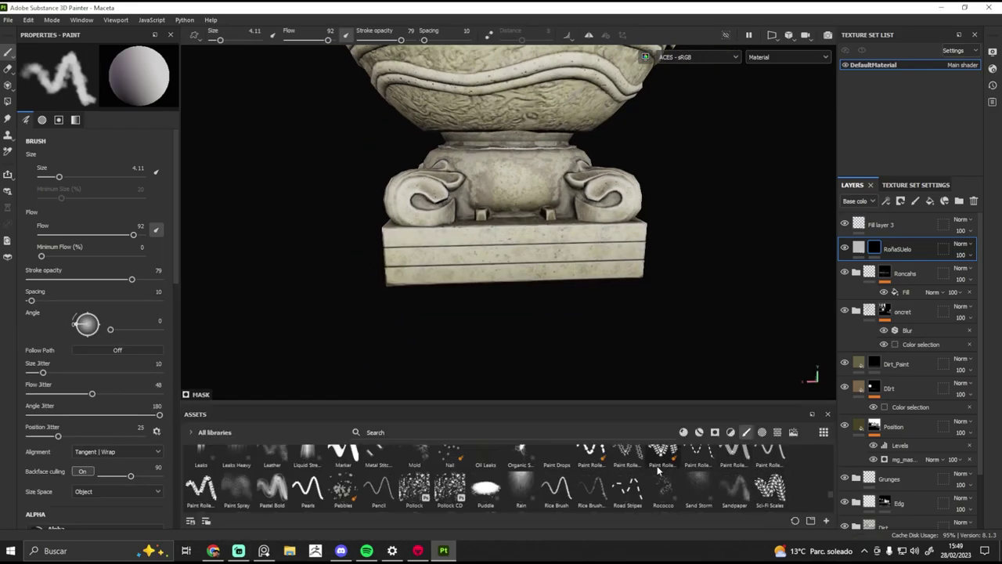
{"action": "scroll", "coordinate": [562, 454], "scroll_direction": "down", "scroll_amount": 5}
{"action": "scroll", "coordinate": [548, 446], "scroll_direction": "down", "scroll_amount": 5}
{"action": "scroll", "coordinate": [524, 438], "scroll_direction": "down", "scroll_amount": 5}
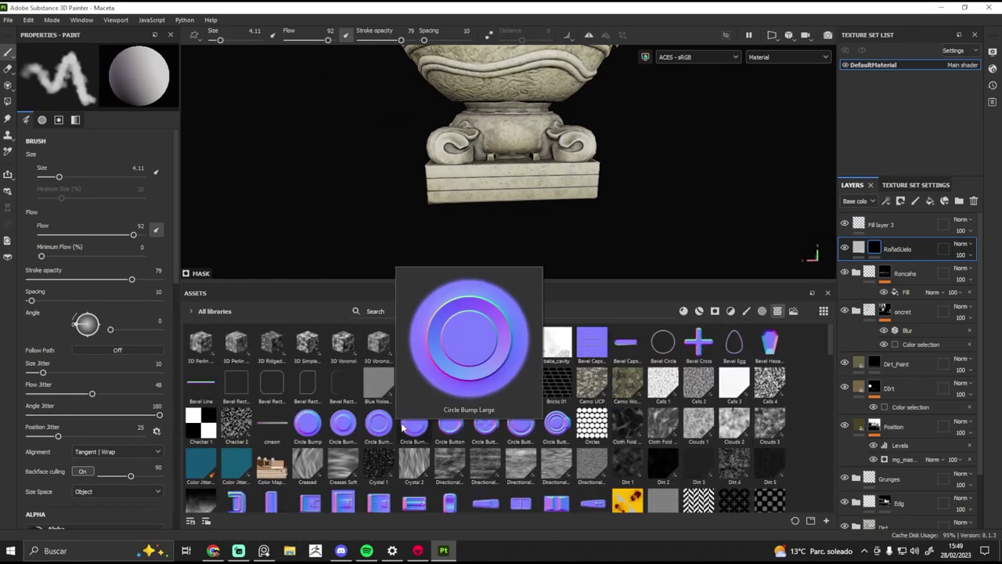
{"action": "scroll", "coordinate": [501, 429], "scroll_direction": "down", "scroll_amount": 5}
{"action": "scroll", "coordinate": [501, 429], "scroll_direction": "down", "scroll_amount": 5}
{"action": "scroll", "coordinate": [571, 436], "scroll_direction": "down", "scroll_amount": 5}
{"action": "scroll", "coordinate": [642, 441], "scroll_direction": "down", "scroll_amount": 5}
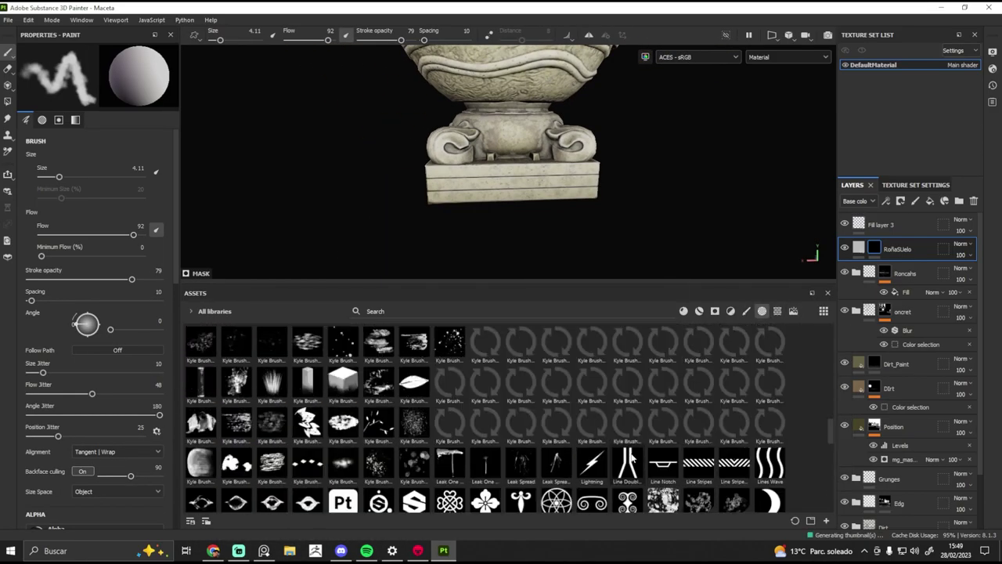
{"action": "scroll", "coordinate": [712, 448], "scroll_direction": "down", "scroll_amount": 5}
{"action": "scroll", "coordinate": [780, 454], "scroll_direction": "up", "scroll_amount": 5}
{"action": "scroll", "coordinate": [695, 476], "scroll_direction": "up", "scroll_amount": 3}
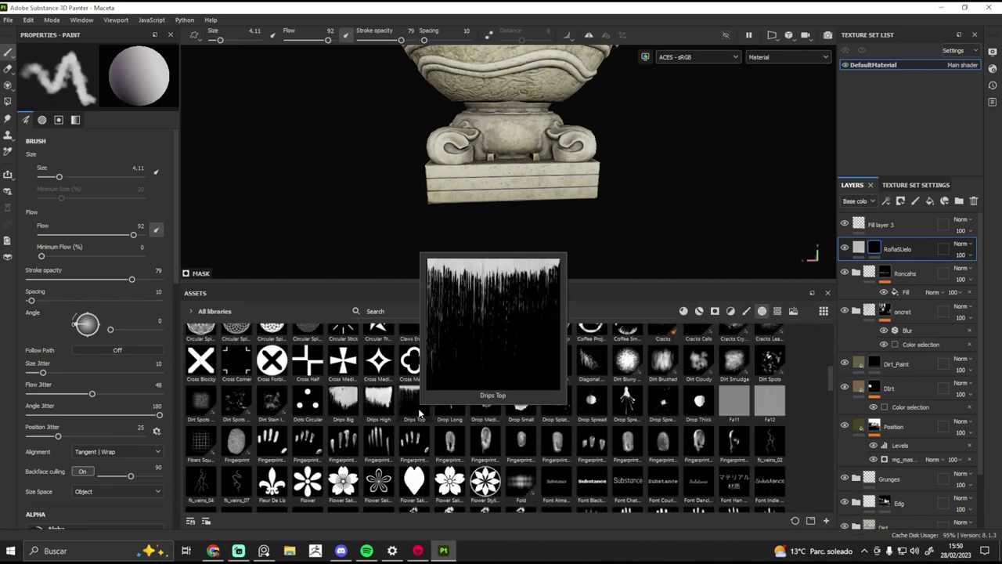
{"action": "left_click", "coordinate": [414, 404]}
{"action": "left_click", "coordinate": [859, 249]}
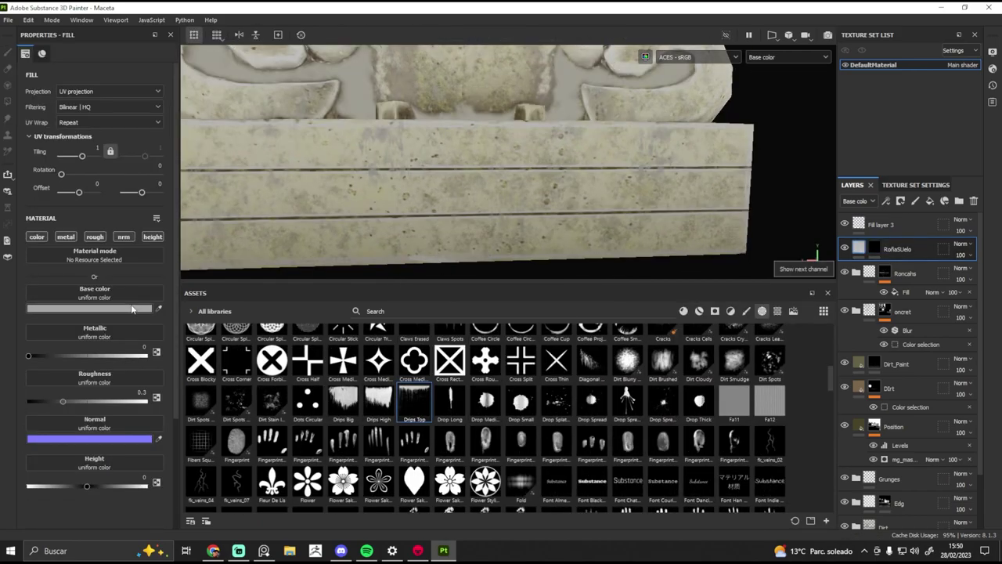
{"action": "left_click", "coordinate": [87, 314]}
{"action": "left_click", "coordinate": [873, 249]}
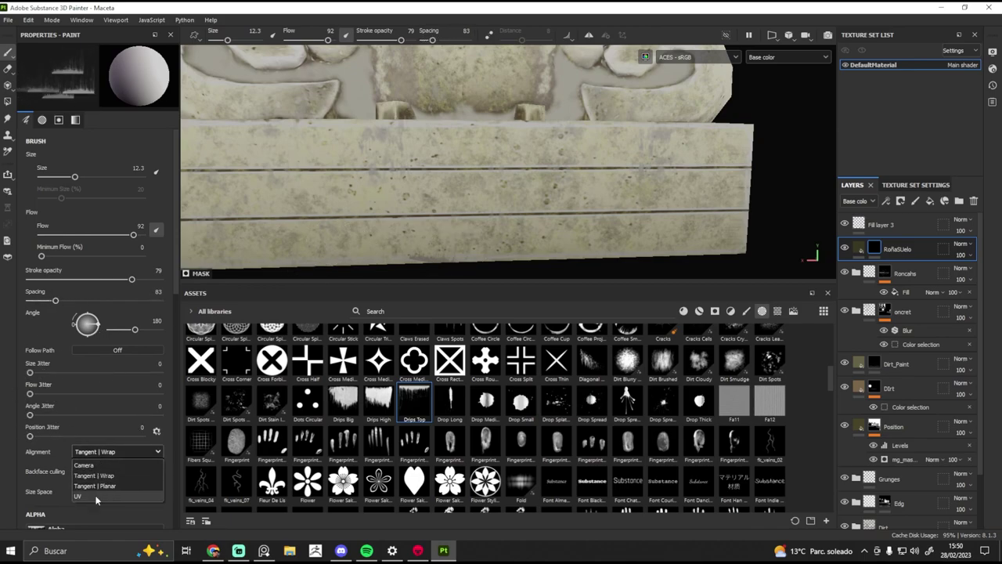
- With a smaller brush, paint dark drip streaks along the base's bottom edge
{"action": "key", "text": "bracketleft"}
{"action": "key", "text": "bracketleft"}
{"action": "key", "text": "bracketleft"}
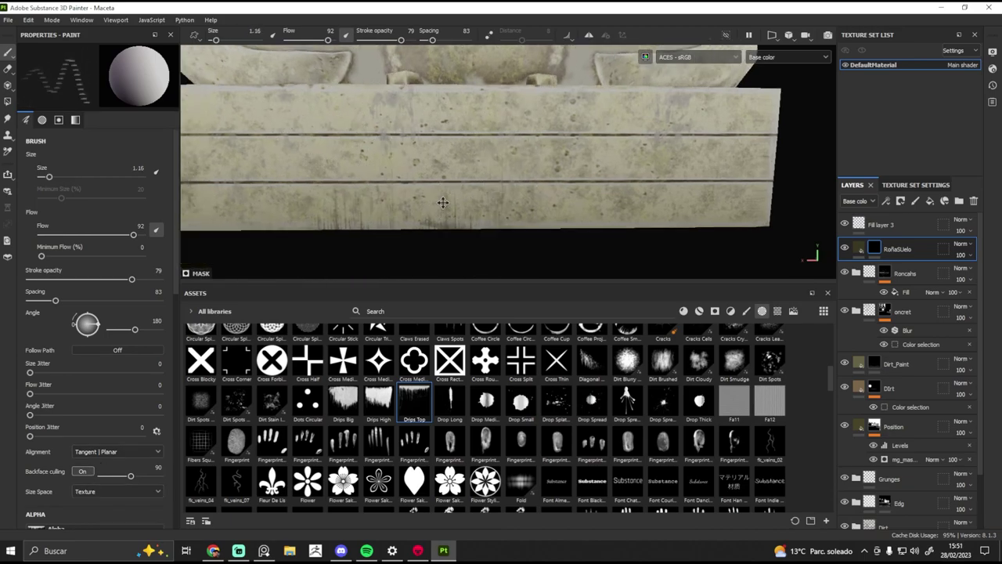
{"action": "scroll", "coordinate": [448, 210], "scroll_direction": "down", "scroll_amount": 3}
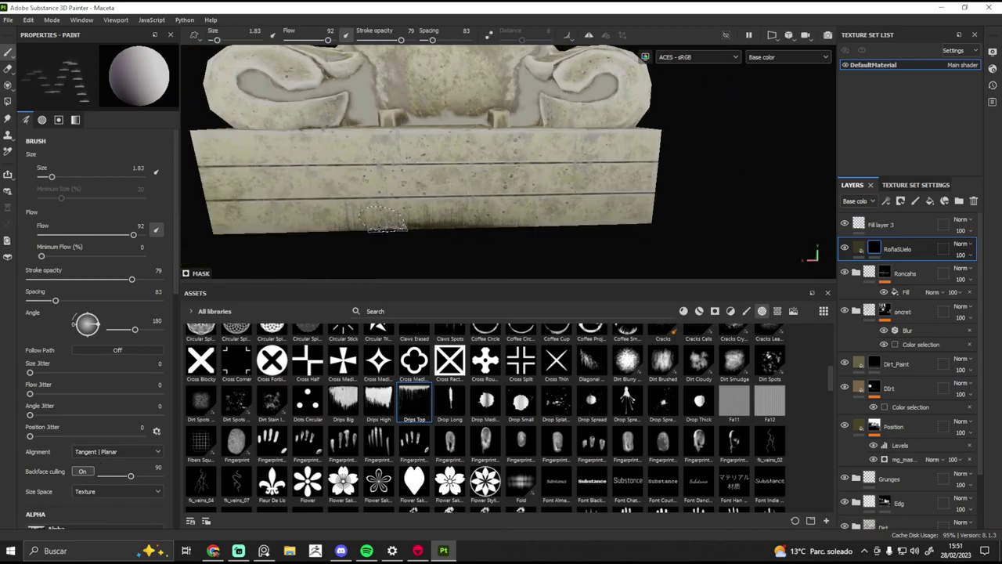
{"action": "middle_click_drag", "start_coordinate": [383, 221], "coordinate": [398, 209]}
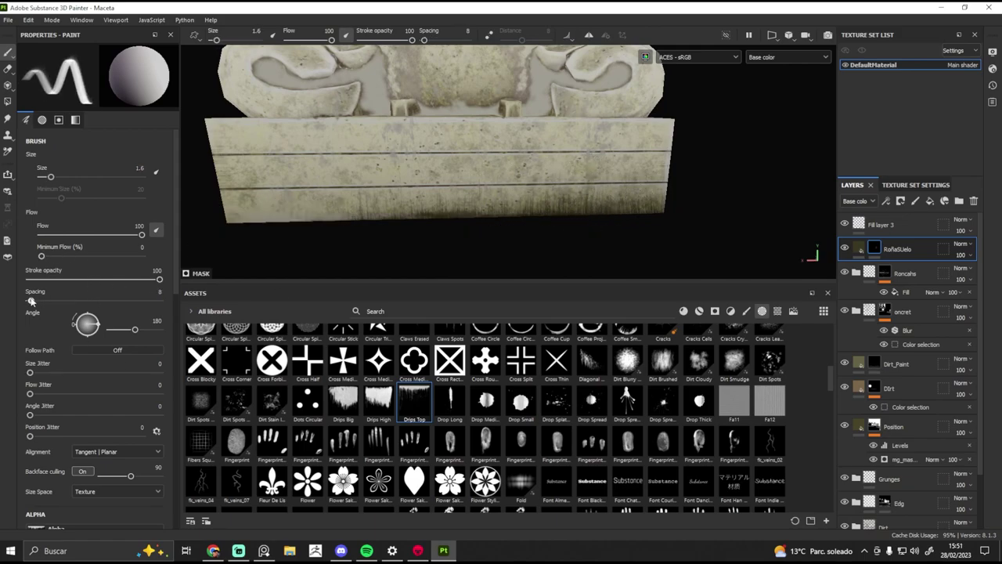
{"action": "mouse_move", "coordinate": [321, 211]}
{"action": "middle_mouse_down"}
{"action": "mouse_move", "coordinate": [313, 199]}
{"action": "mouse_move", "coordinate": [415, 205]}
{"action": "middle_mouse_up"}
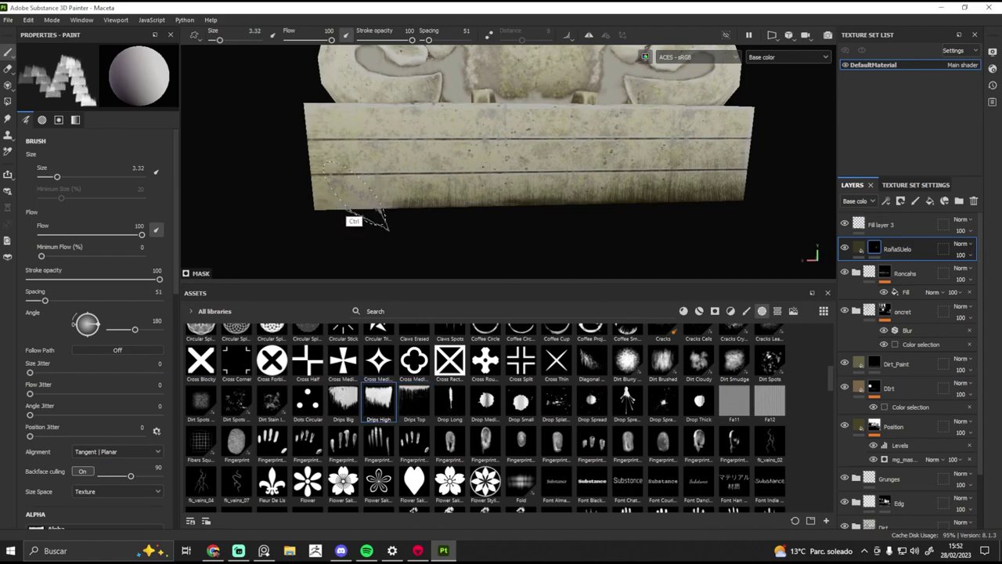
{"action": "left_click_drag", "start_coordinate": [337, 216], "coordinate": [345, 210], "text": "alt"}
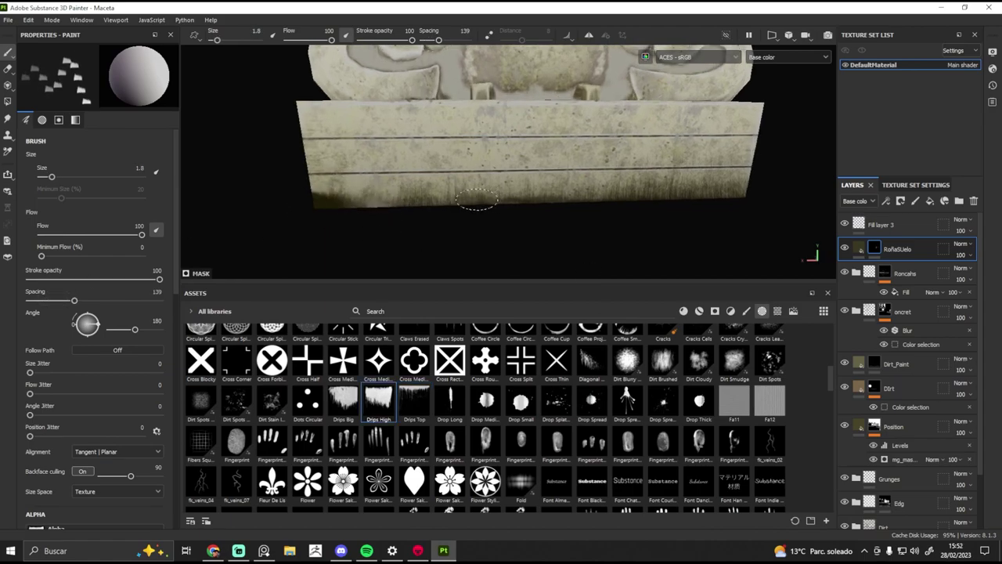
{"action": "mouse_move", "coordinate": [476, 199]}
{"action": "left_mouse_down", "text": "alt"}
{"action": "mouse_move", "coordinate": [590, 227]}
{"action": "mouse_move", "coordinate": [394, 190]}
{"action": "left_mouse_up", "text": "alt"}
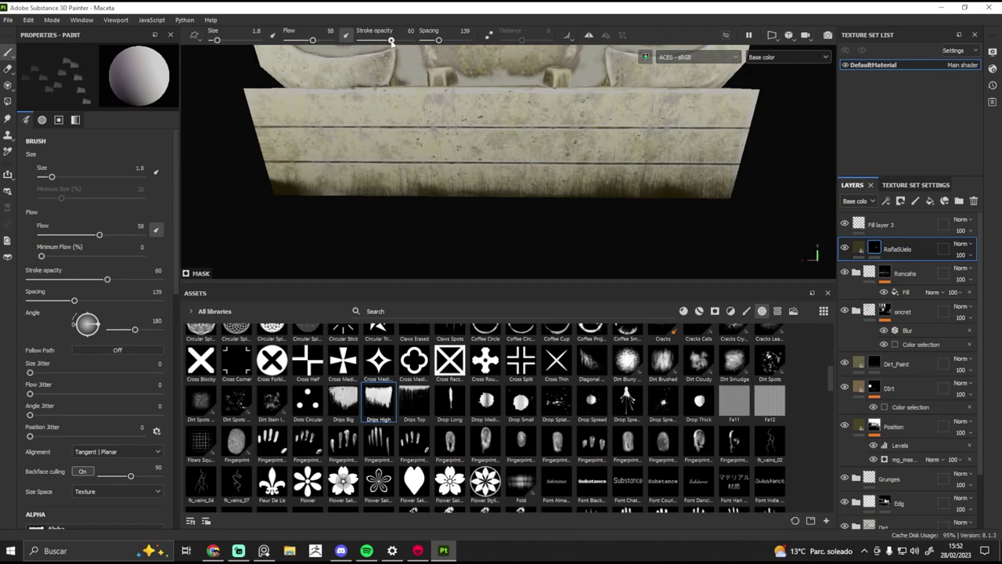
{"action": "scroll", "coordinate": [517, 200], "scroll_direction": "down", "scroll_amount": 5}
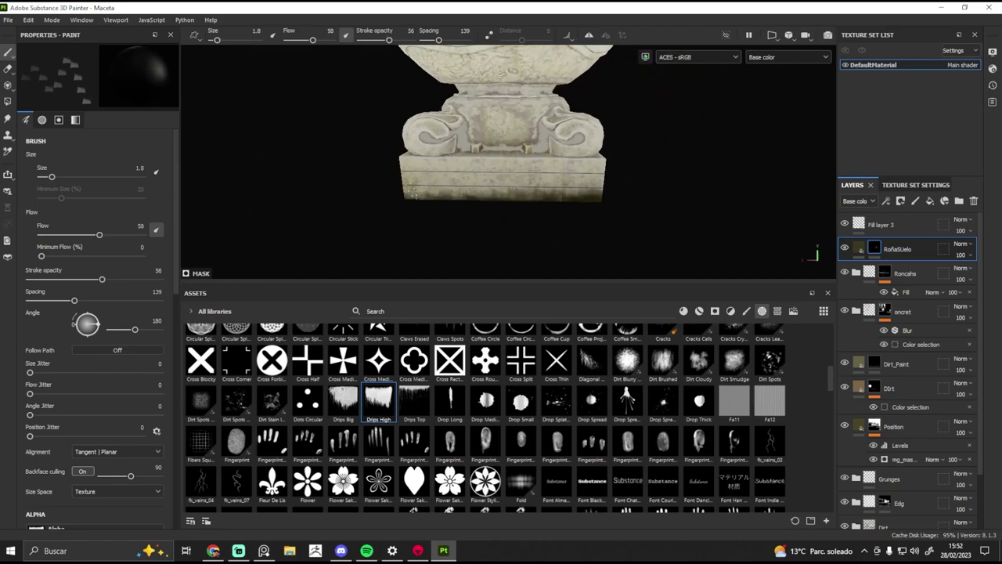
- Raise brush flow and opacity to full, then paint a drip near the base's right corner
{"action": "mouse_move", "coordinate": [603, 192]}
{"action": "left_mouse_down", "text": "alt"}
{"action": "mouse_move", "coordinate": [344, 67]}
{"action": "mouse_move", "coordinate": [336, 39]}
{"action": "left_mouse_up", "text": "alt"}
{"action": "left_click_drag", "start_coordinate": [389, 39], "coordinate": [415, 39]}
{"action": "left_click_drag", "start_coordinate": [52, 302], "coordinate": [44, 300]}
{"action": "scroll", "coordinate": [399, 213], "scroll_direction": "up", "scroll_amount": 3}
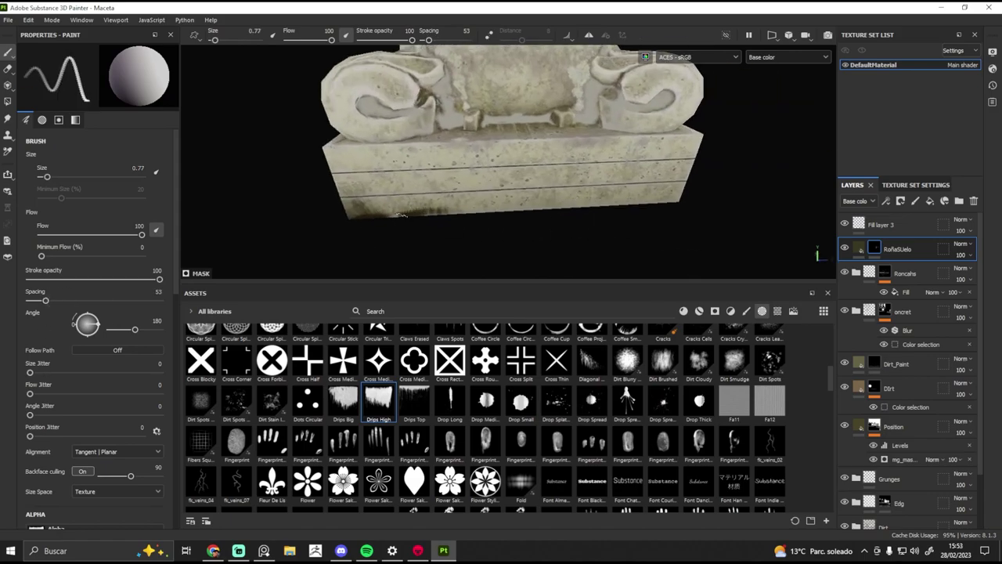
{"action": "mouse_move", "coordinate": [416, 208]}
{"action": "left_mouse_down", "text": "alt"}
{"action": "mouse_move", "coordinate": [361, 246]}
{"action": "mouse_move", "coordinate": [435, 211]}
{"action": "left_mouse_up", "text": "alt"}
{"action": "left_click_drag", "start_coordinate": [525, 211], "coordinate": [516, 184], "text": "alt"}
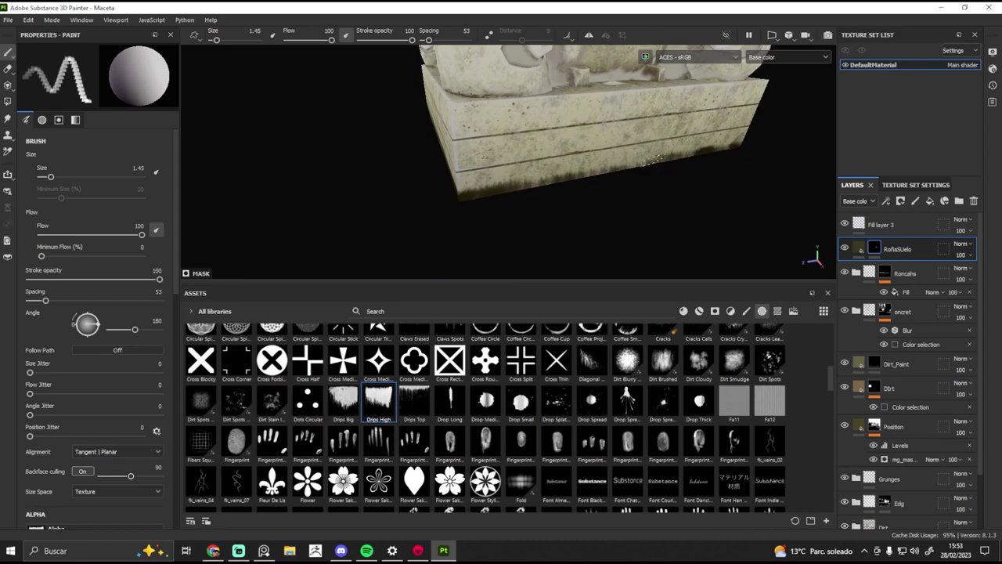
{"action": "middle_click_drag", "start_coordinate": [669, 153], "coordinate": [501, 199], "text": "alt"}
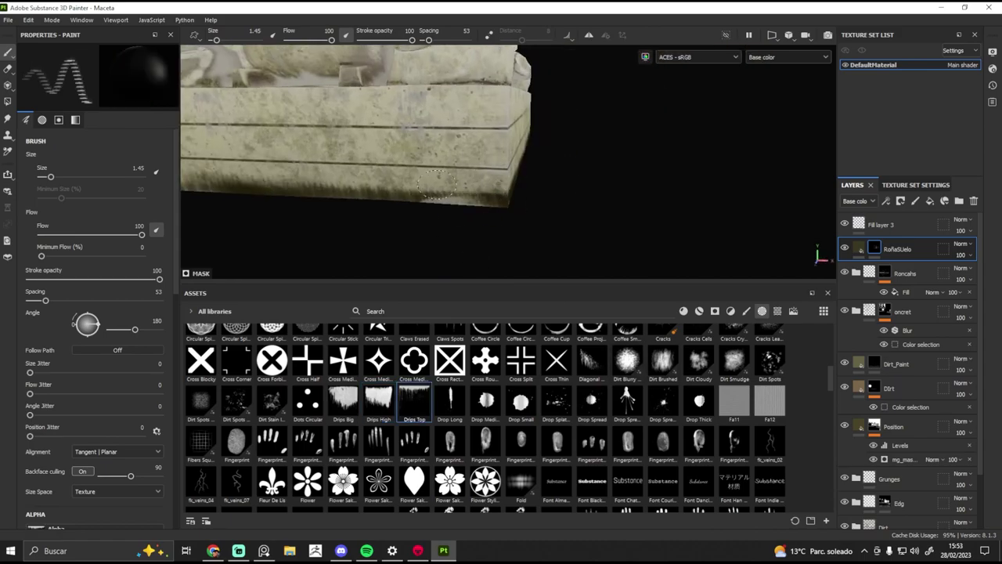
{"action": "left_click_drag", "start_coordinate": [463, 187], "coordinate": [422, 195], "text": "alt"}
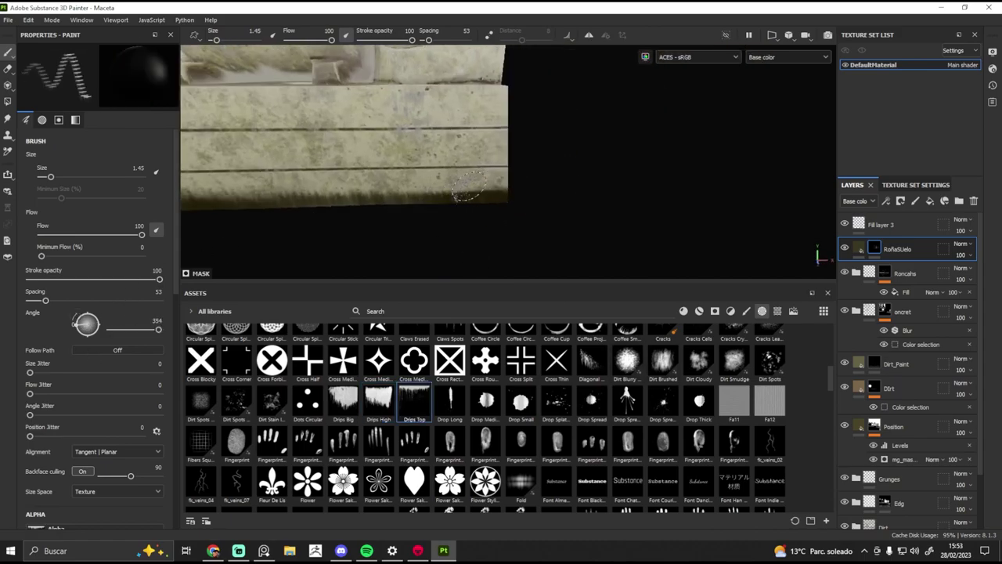
{"action": "middle_click_drag", "start_coordinate": [468, 186], "coordinate": [556, 200], "text": "alt"}
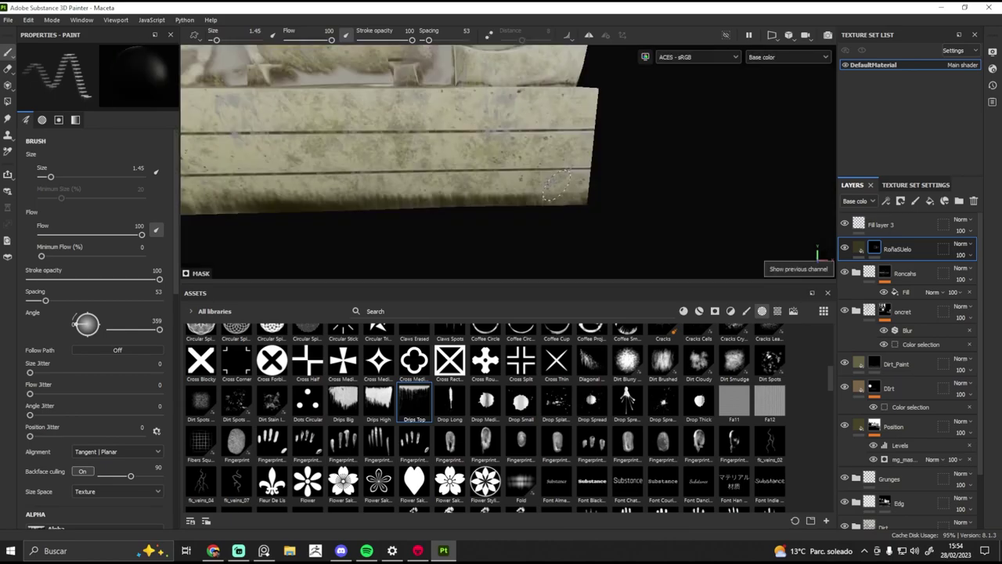
- Switch to the Dirt 1 brush preset and shrink it for grime on the base
{"action": "left_click", "coordinate": [746, 311]}
{"action": "scroll", "coordinate": [462, 188], "scroll_direction": "up", "scroll_amount": 2}
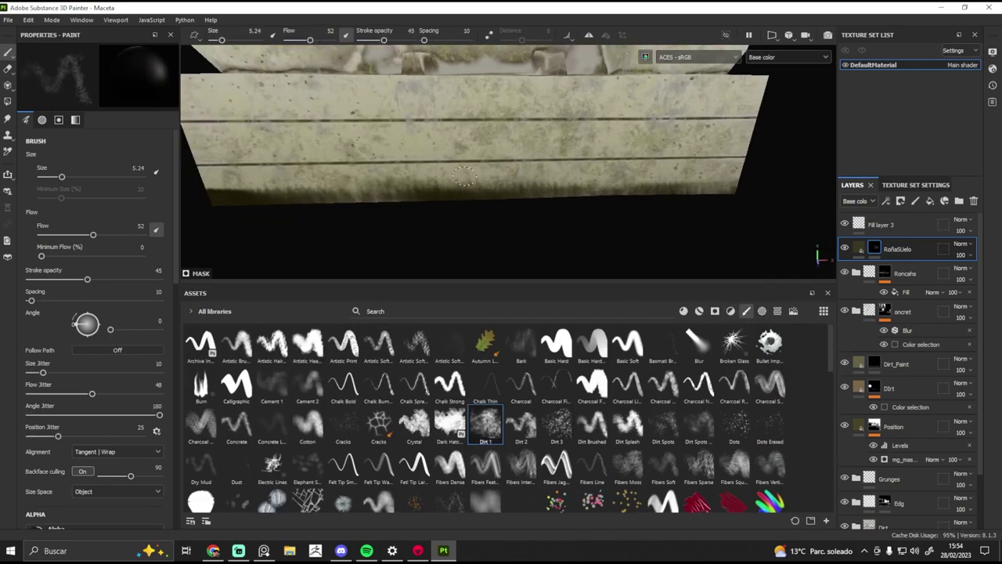
{"action": "mouse_move", "coordinate": [498, 189]}
{"action": "left_mouse_down", "text": "alt"}
{"action": "mouse_move", "coordinate": [449, 233]}
{"action": "mouse_move", "coordinate": [579, 203]}
{"action": "mouse_move", "coordinate": [391, 196]}
{"action": "mouse_move", "coordinate": [395, 205]}
{"action": "left_mouse_up", "text": "alt"}
{"action": "mouse_move", "coordinate": [509, 185]}
{"action": "left_mouse_down", "text": "alt"}
{"action": "mouse_move", "coordinate": [398, 169]}
{"action": "mouse_move", "coordinate": [470, 180]}
{"action": "mouse_move", "coordinate": [631, 174]}
{"action": "mouse_move", "coordinate": [622, 196]}
{"action": "mouse_move", "coordinate": [466, 184]}
{"action": "left_mouse_up", "text": "alt"}
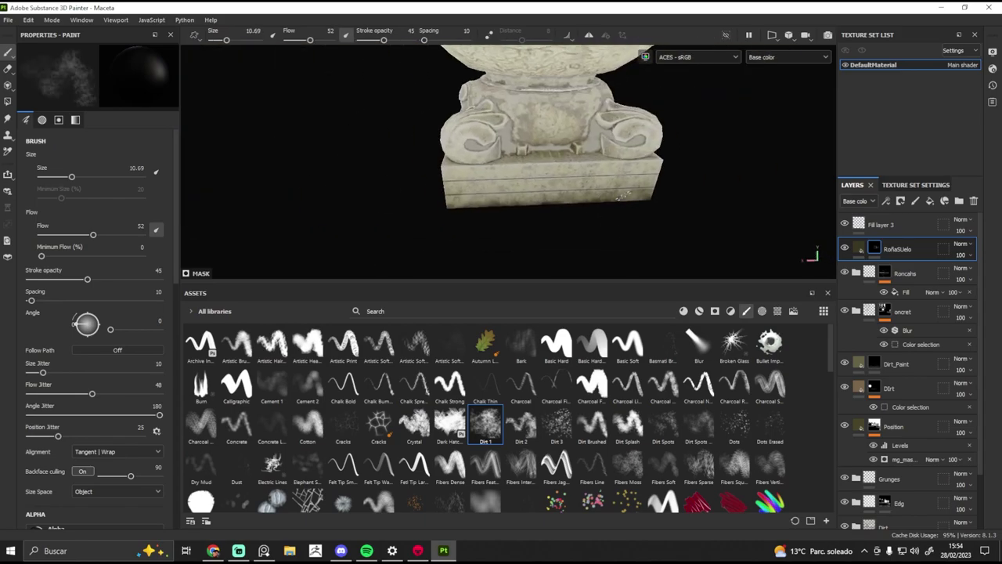
{"action": "scroll", "coordinate": [623, 193], "scroll_direction": "up", "scroll_amount": 2}
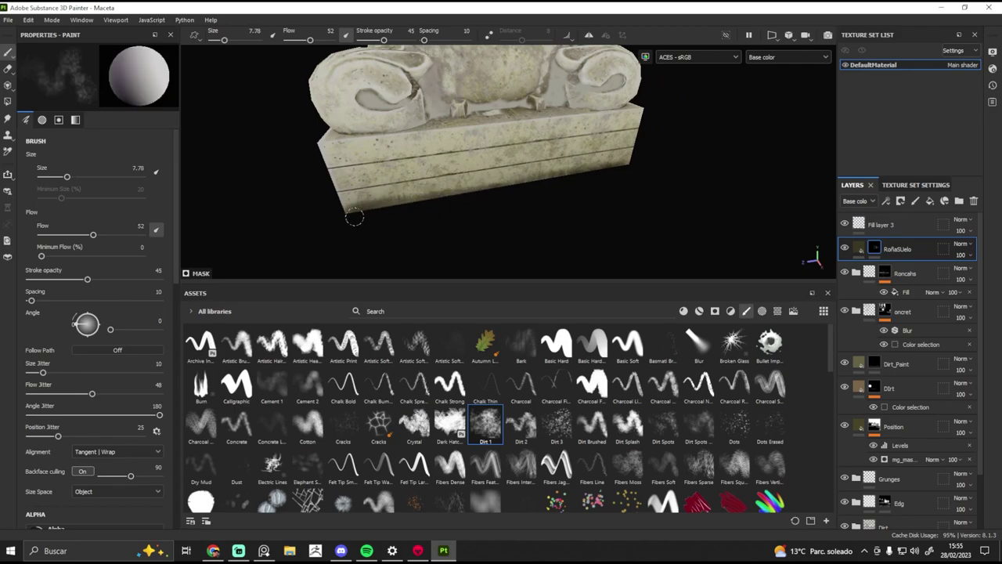
{"action": "left_click_drag", "start_coordinate": [509, 284], "coordinate": [510, 396]}
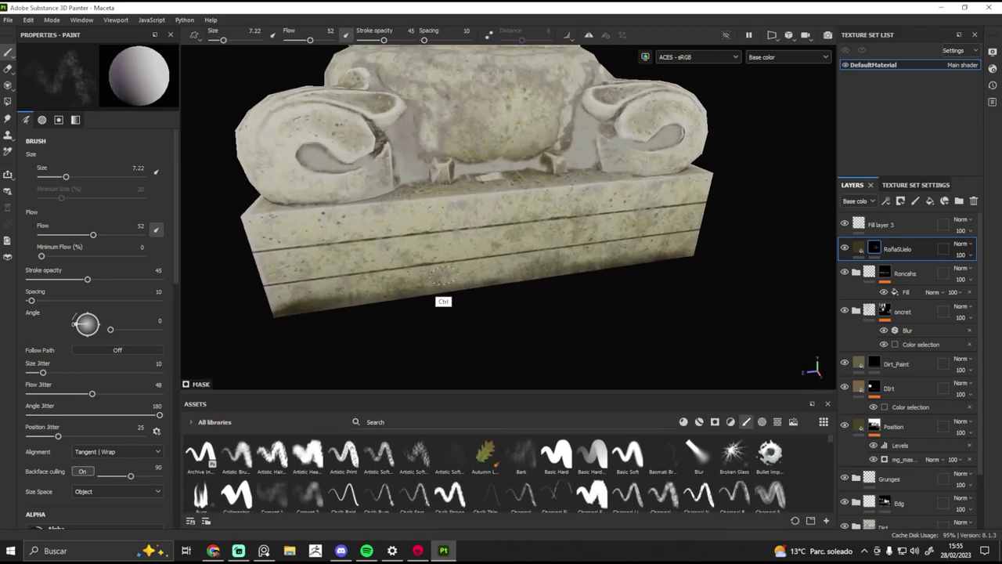
{"action": "mouse_move", "coordinate": [646, 227]}
{"action": "left_mouse_down", "text": "alt"}
{"action": "mouse_move", "coordinate": [423, 252]}
{"action": "mouse_move", "coordinate": [615, 232]}
{"action": "mouse_move", "coordinate": [430, 210]}
{"action": "left_mouse_up", "text": "alt"}
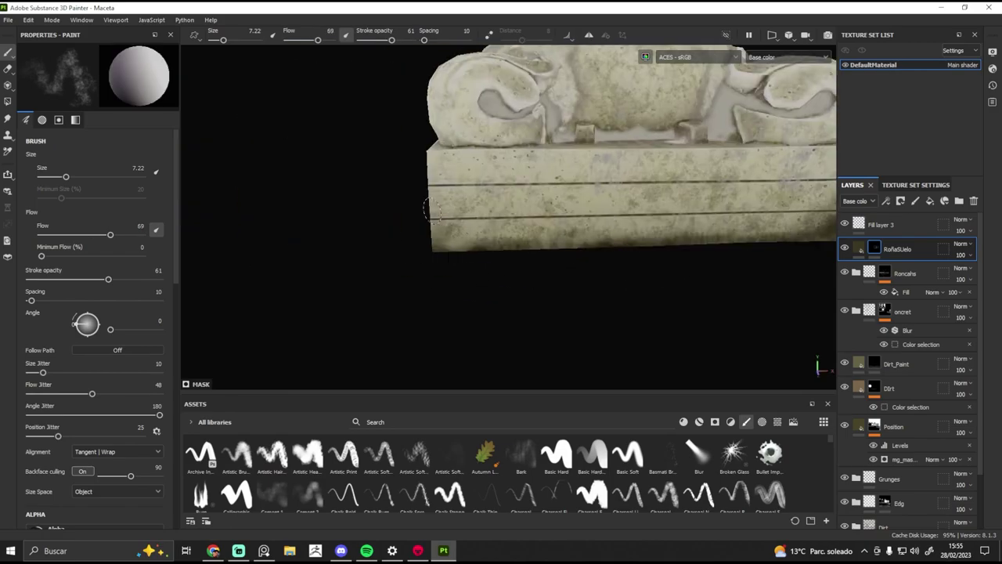
{"action": "left_click_drag", "start_coordinate": [545, 242], "coordinate": [446, 269], "text": "alt"}
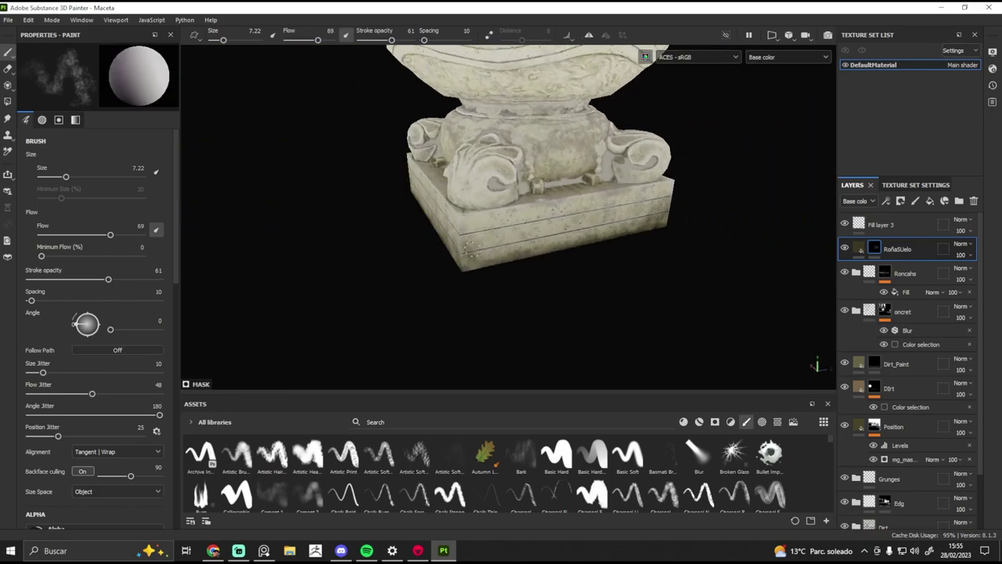
{"action": "scroll", "coordinate": [446, 269], "scroll_direction": "up", "scroll_amount": 3}
{"action": "scroll", "coordinate": [298, 228], "scroll_direction": "down", "scroll_amount": 5}
{"action": "mouse_move", "coordinate": [298, 228]}
{"action": "left_mouse_down", "text": "alt"}
{"action": "mouse_move", "coordinate": [548, 269]}
{"action": "mouse_move", "coordinate": [313, 264]}
{"action": "mouse_move", "coordinate": [598, 259]}
{"action": "mouse_move", "coordinate": [760, 358]}
{"action": "left_mouse_up", "text": "alt"}
{"action": "scroll", "coordinate": [552, 249], "scroll_direction": "up", "scroll_amount": 6}
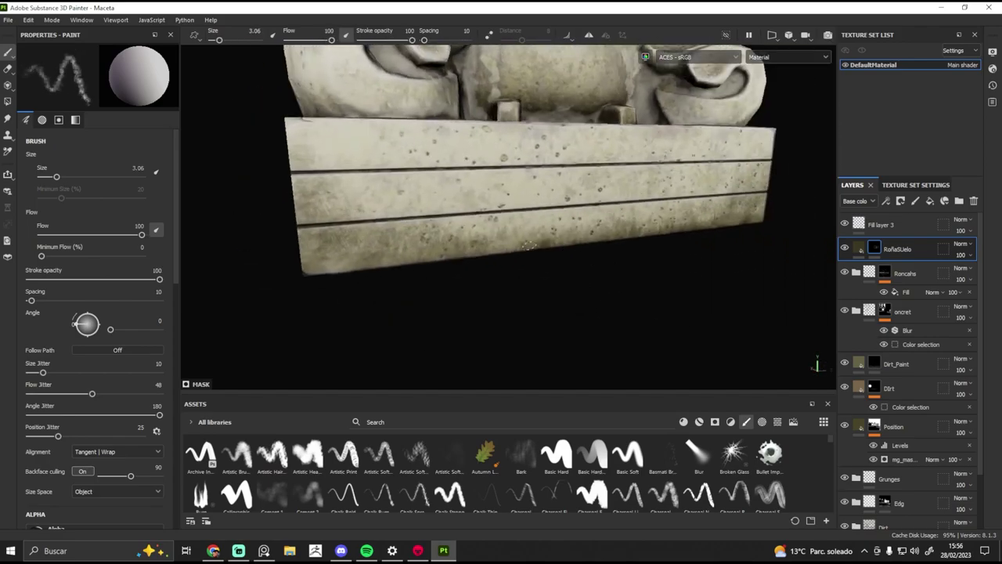
{"action": "scroll", "coordinate": [528, 246], "scroll_direction": "down", "scroll_amount": 2}
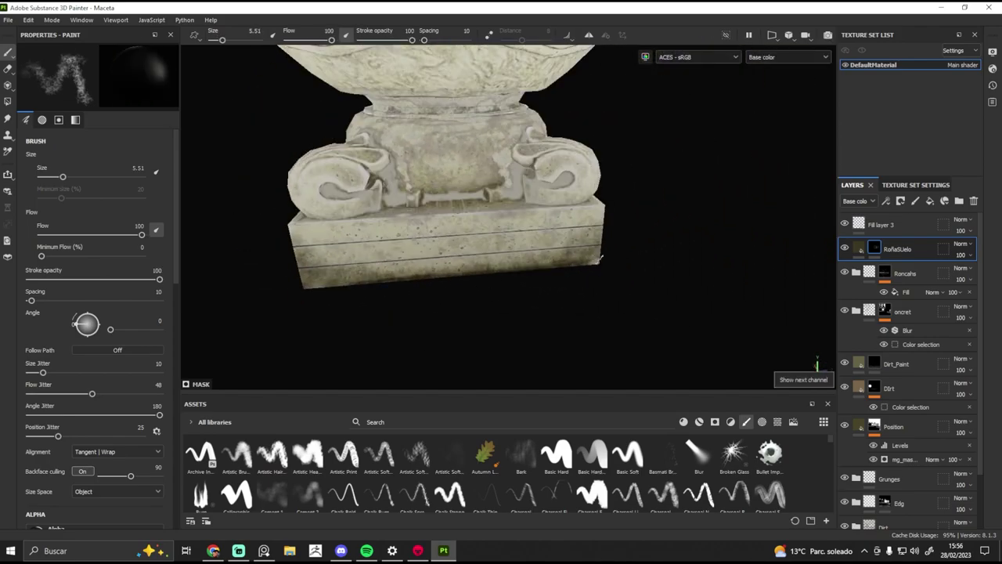
- Check the base color on the pot bottom, then group RoñaSuelo into a new folder
{"action": "key", "text": "c"}
{"action": "scroll", "coordinate": [637, 286], "scroll_direction": "up", "scroll_amount": 2}
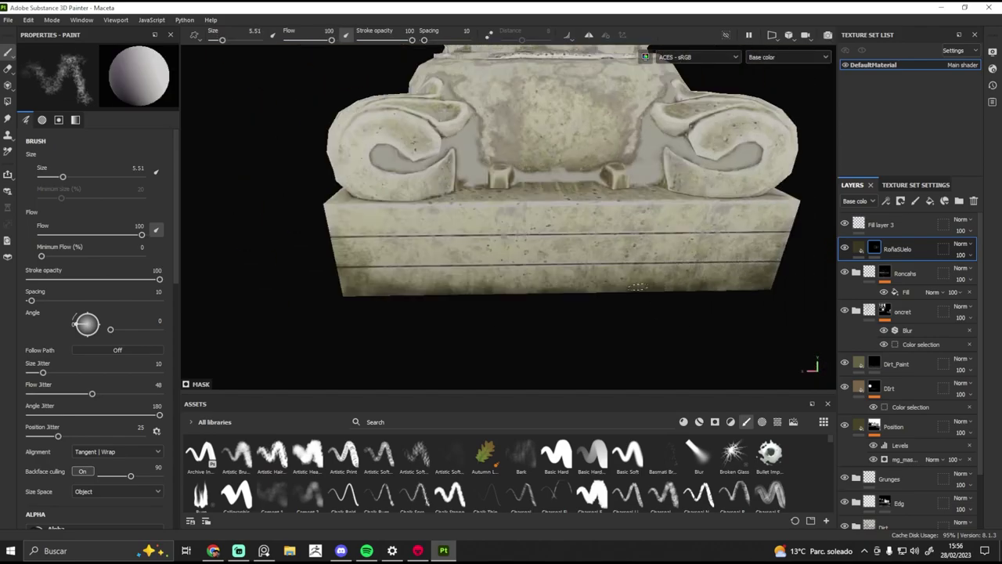
{"action": "mouse_move", "coordinate": [374, 294]}
{"action": "left_mouse_down", "text": "alt"}
{"action": "mouse_move", "coordinate": [439, 258]}
{"action": "mouse_move", "coordinate": [486, 251]}
{"action": "mouse_move", "coordinate": [539, 273]}
{"action": "left_mouse_up", "text": "alt"}
{"action": "scroll", "coordinate": [438, 258], "scroll_direction": "down", "scroll_amount": 3}
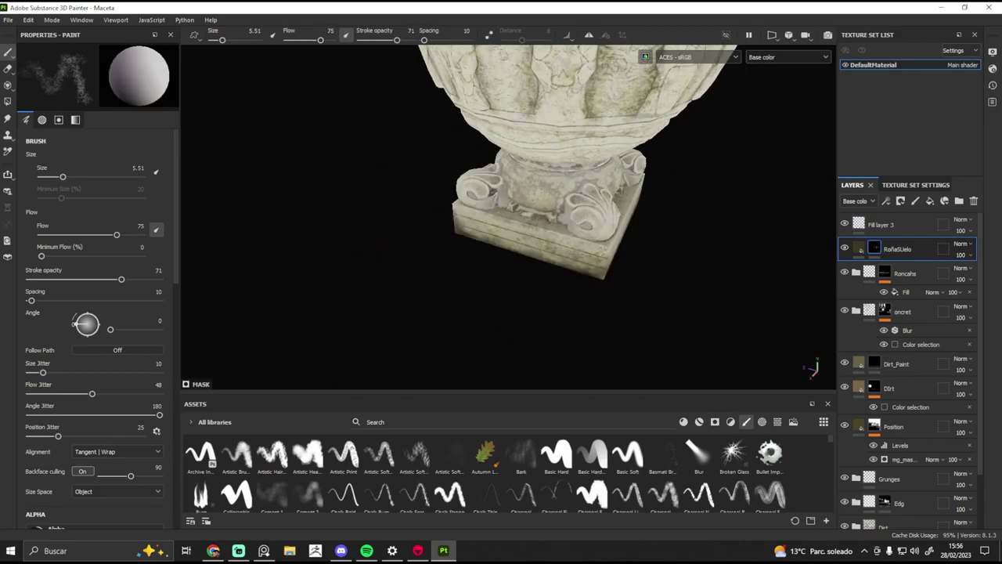
{"action": "scroll", "coordinate": [539, 273], "scroll_direction": "up", "scroll_amount": 2}
{"action": "scroll", "coordinate": [579, 313], "scroll_direction": "up", "scroll_amount": 2}
{"action": "key", "text": "ctrl+g"}
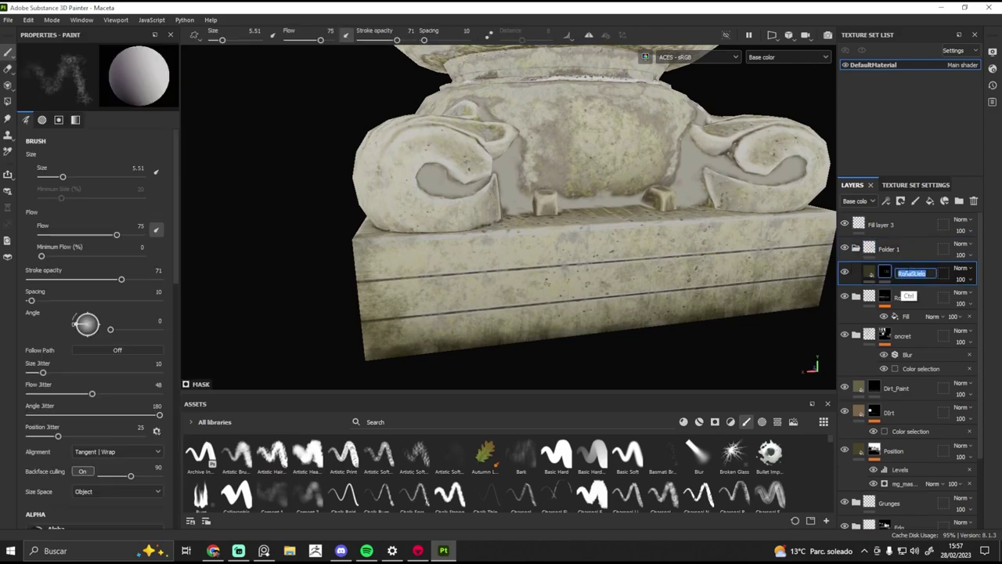
{"action": "right_click", "coordinate": [885, 272]}
{"action": "mouse_move", "coordinate": [564, 290]}
{"action": "left_mouse_down", "text": "alt"}
{"action": "mouse_move", "coordinate": [485, 264]}
{"action": "mouse_move", "coordinate": [501, 288]}
{"action": "mouse_move", "coordinate": [543, 290]}
{"action": "mouse_move", "coordinate": [515, 279]}
{"action": "left_mouse_up", "text": "alt"}
{"action": "left_click", "coordinate": [867, 272]}
{"action": "left_click", "coordinate": [80, 308]}
{"action": "left_click", "coordinate": [885, 273]}
{"action": "scroll", "coordinate": [521, 278], "scroll_direction": "up", "scroll_amount": 5}
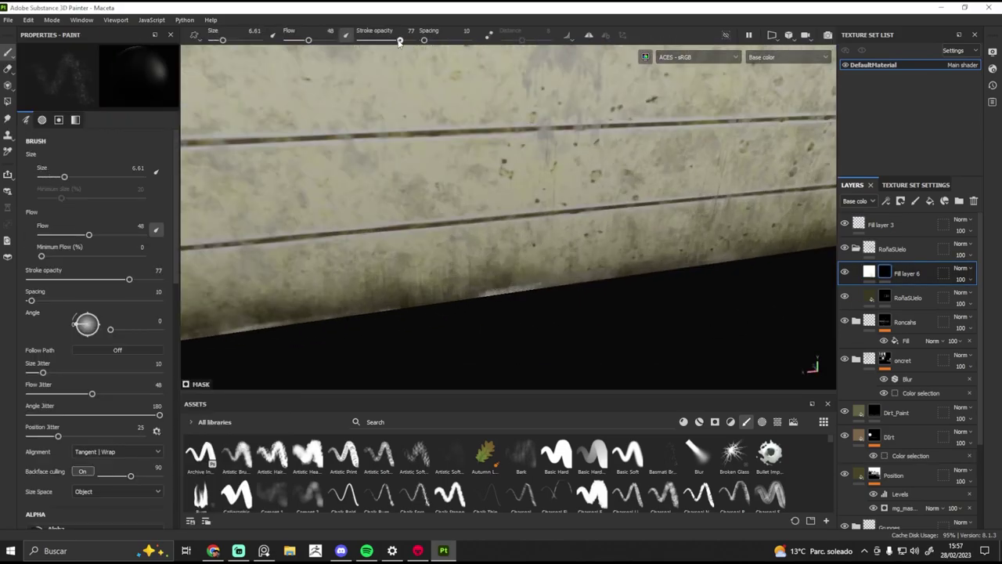
{"action": "right_click_drag", "start_coordinate": [520, 278], "coordinate": [524, 291], "text": "ctrl"}
{"action": "mouse_move", "coordinate": [524, 290]}
{"action": "left_mouse_down", "text": "alt"}
{"action": "mouse_move", "coordinate": [470, 272]}
{"action": "mouse_move", "coordinate": [508, 287]}
{"action": "mouse_move", "coordinate": [559, 282]}
{"action": "left_mouse_up", "text": "alt"}
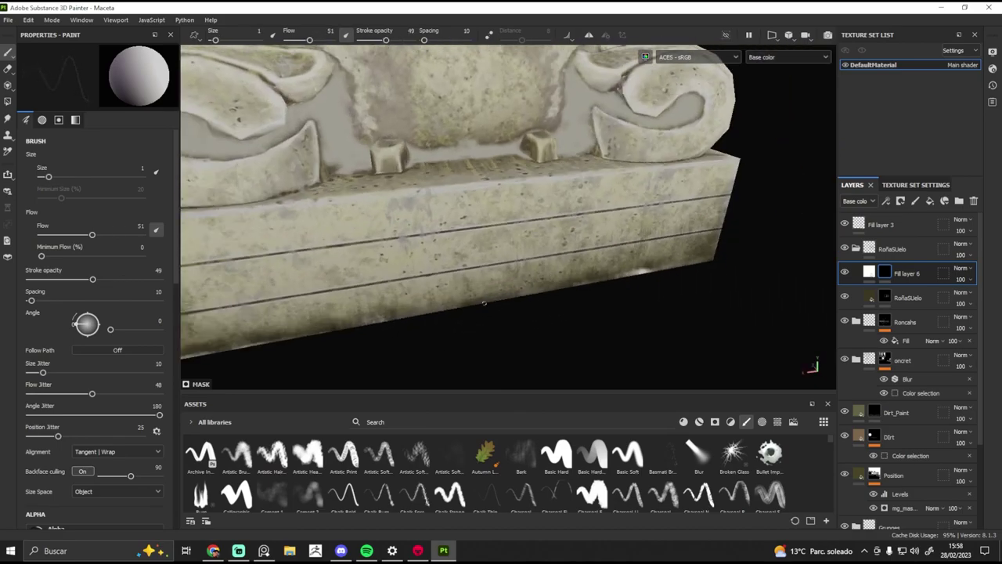
{"action": "left_click_drag", "start_coordinate": [484, 303], "coordinate": [485, 276], "text": "alt"}
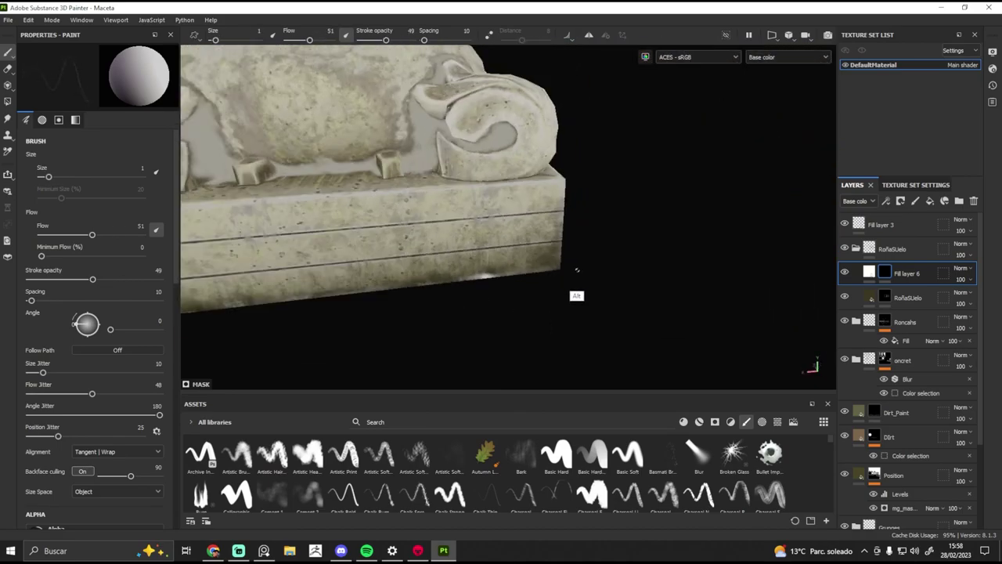
{"action": "key", "text": "m"}
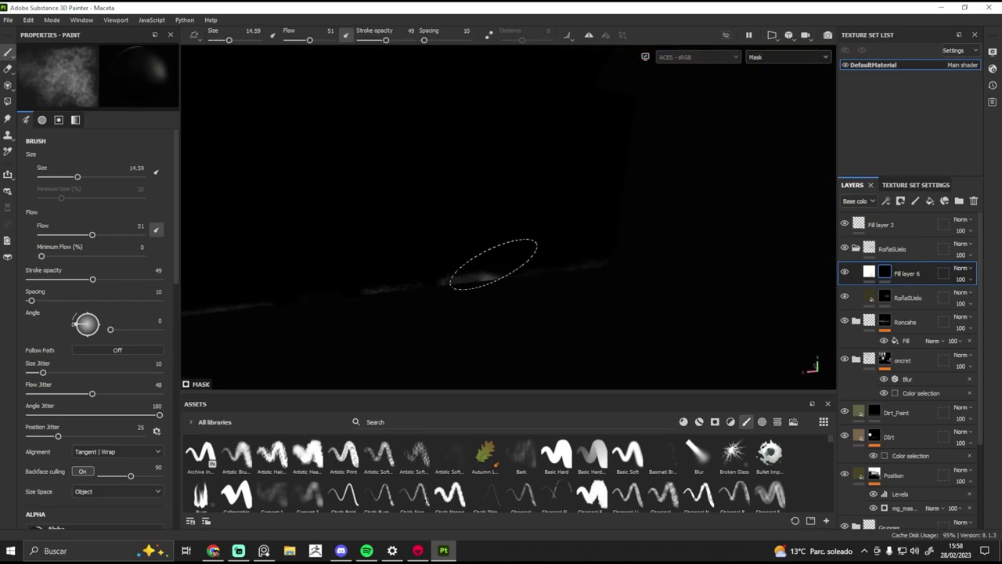
{"action": "key", "text": "m"}
{"action": "scroll", "coordinate": [595, 282], "scroll_direction": "up", "scroll_amount": 2}
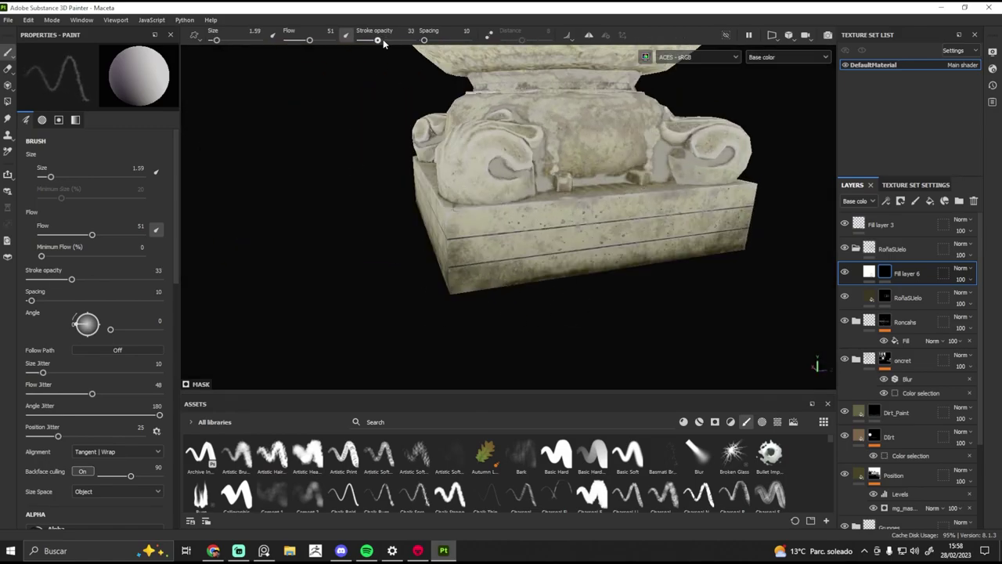
{"action": "scroll", "coordinate": [640, 270], "scroll_direction": "up", "scroll_amount": 2}
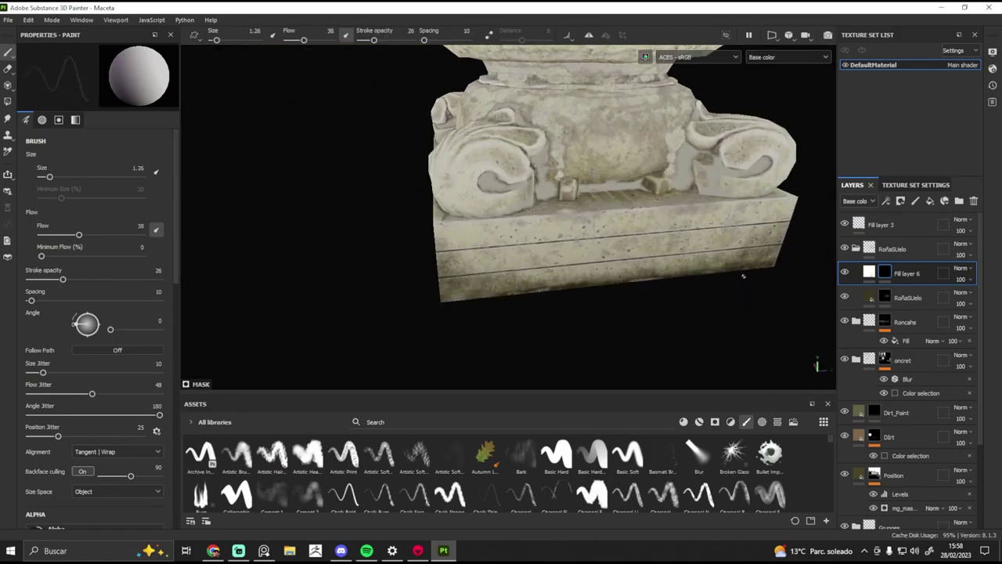
{"action": "mouse_move", "coordinate": [777, 258]}
{"action": "left_mouse_down", "text": "alt"}
{"action": "mouse_move", "coordinate": [454, 278]}
{"action": "mouse_move", "coordinate": [624, 247]}
{"action": "left_mouse_up", "text": "alt"}
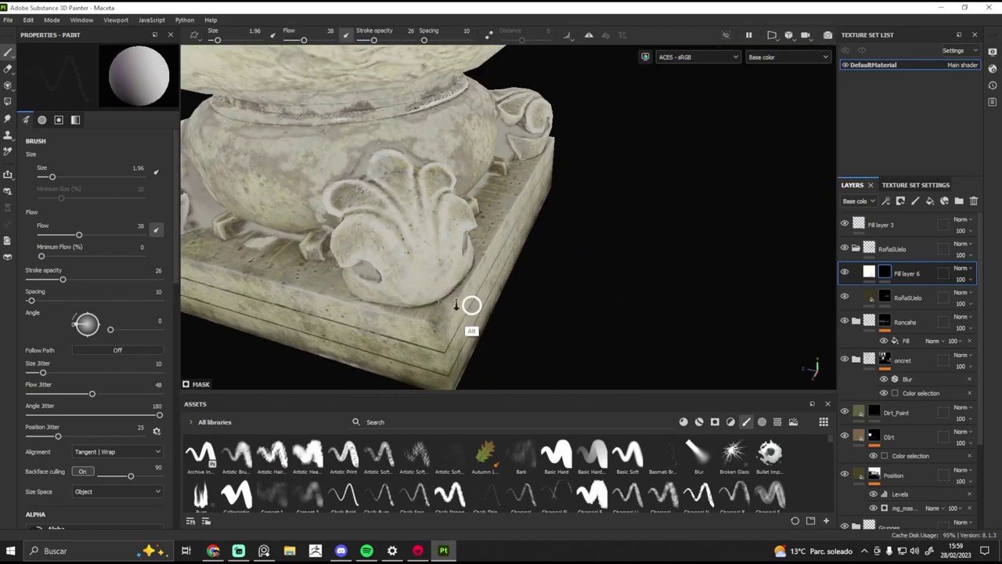
{"action": "left_click_drag", "start_coordinate": [624, 249], "coordinate": [501, 289], "text": "alt"}
{"action": "right_click_drag", "start_coordinate": [507, 288], "coordinate": [623, 247], "text": "alt"}
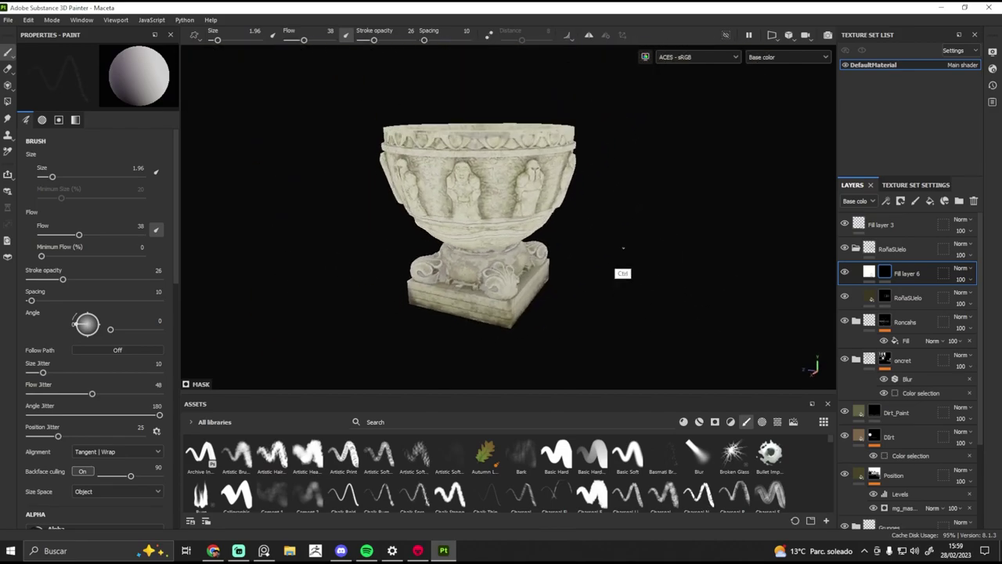
{"action": "scroll", "coordinate": [579, 258], "scroll_direction": "up", "scroll_amount": 2}
{"action": "scroll", "coordinate": [563, 242], "scroll_direction": "up", "scroll_amount": 5}
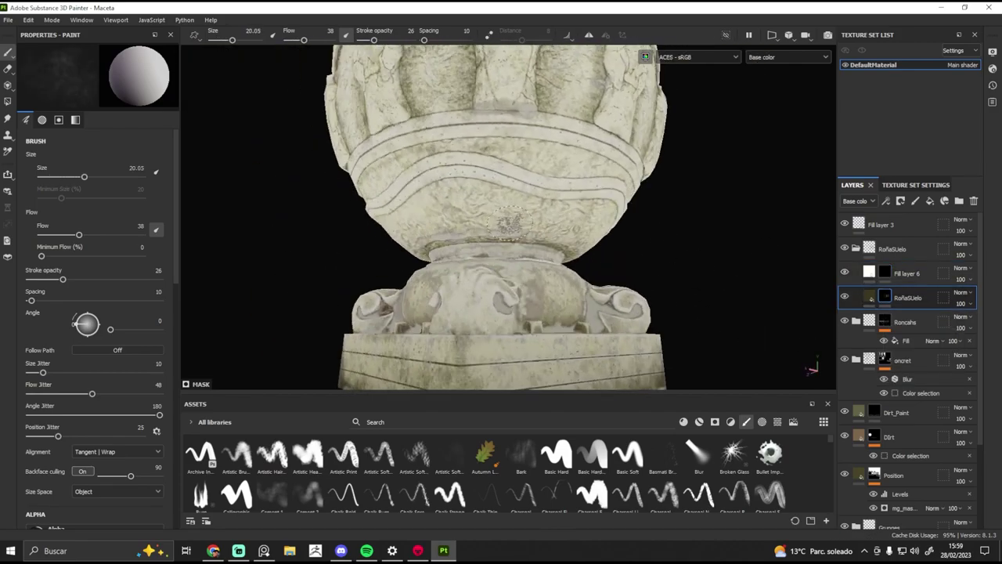
{"action": "mouse_move", "coordinate": [503, 213]}
{"action": "left_mouse_down", "text": "alt"}
{"action": "mouse_move", "coordinate": [505, 248]}
{"action": "mouse_move", "coordinate": [423, 168]}
{"action": "mouse_move", "coordinate": [414, 325]}
{"action": "left_mouse_up", "text": "alt"}
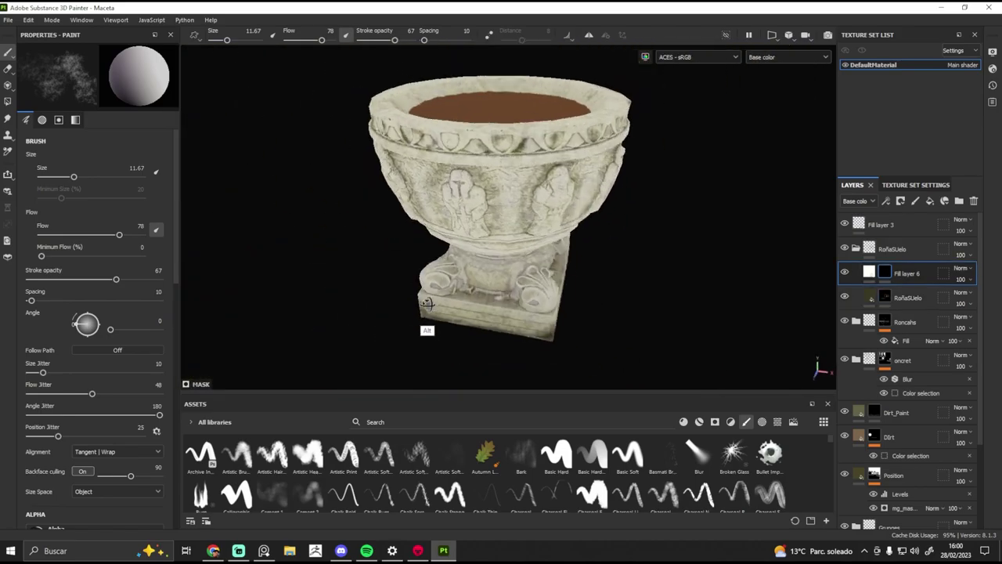
{"action": "scroll", "coordinate": [414, 325], "scroll_direction": "up", "scroll_amount": 5}
- Add a new fill layer with a mask driven by a Dirt generator
{"action": "left_click", "coordinate": [900, 361]}
{"action": "left_click", "coordinate": [930, 200]}
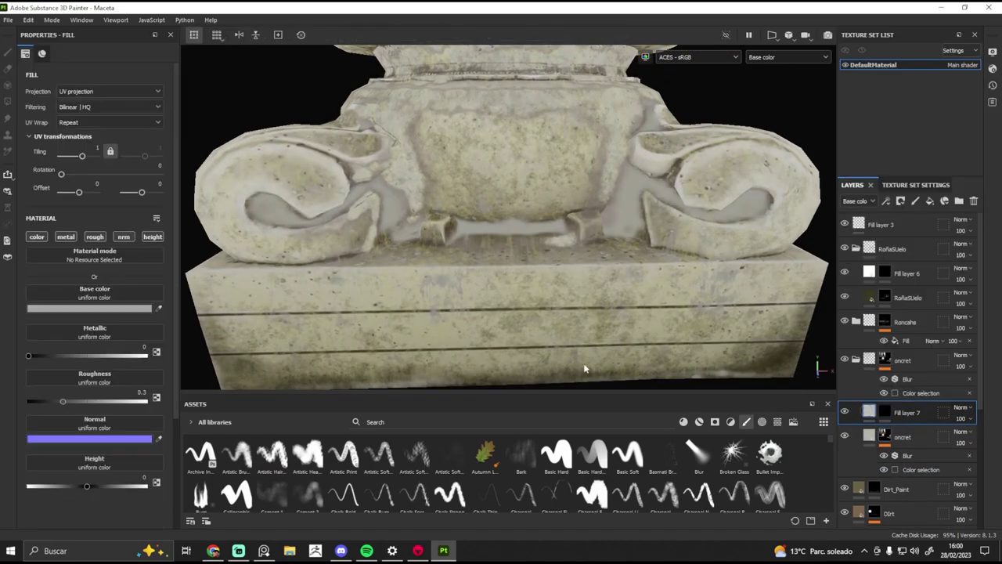
{"action": "left_click", "coordinate": [80, 307]}
{"action": "right_click", "coordinate": [879, 413]}
{"action": "left_click", "coordinate": [916, 325]}
{"action": "left_click", "coordinate": [94, 76]}
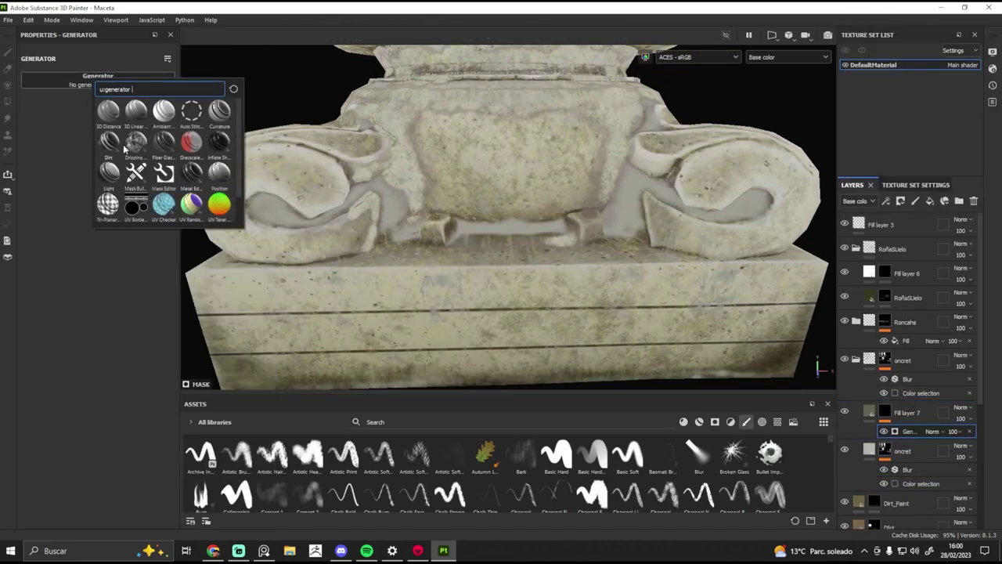
{"action": "left_click", "coordinate": [109, 129]}
- Add a paint effect above the Dirt generator and check the dirt on the base
{"action": "right_click", "coordinate": [937, 386]}
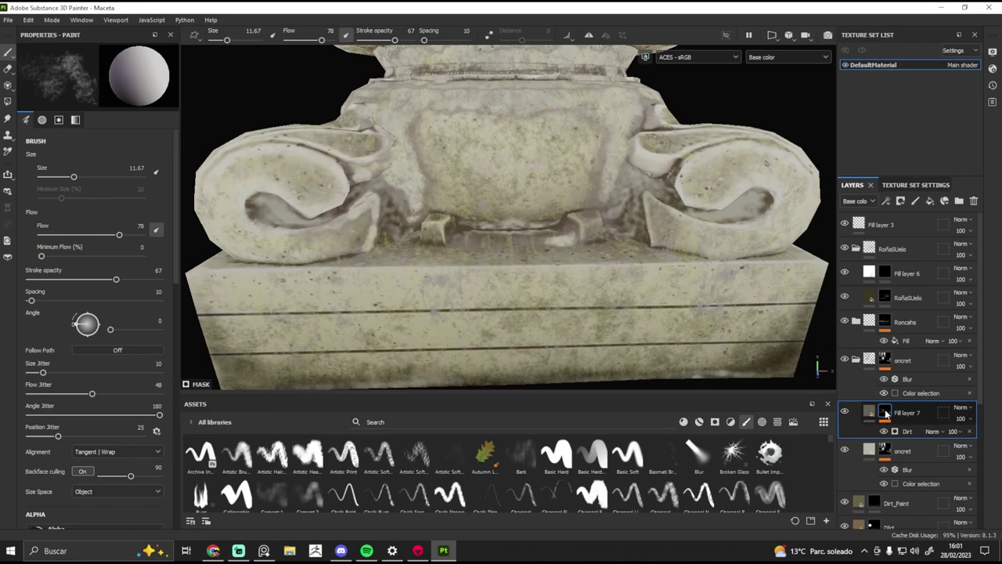
{"action": "left_click", "coordinate": [877, 346]}
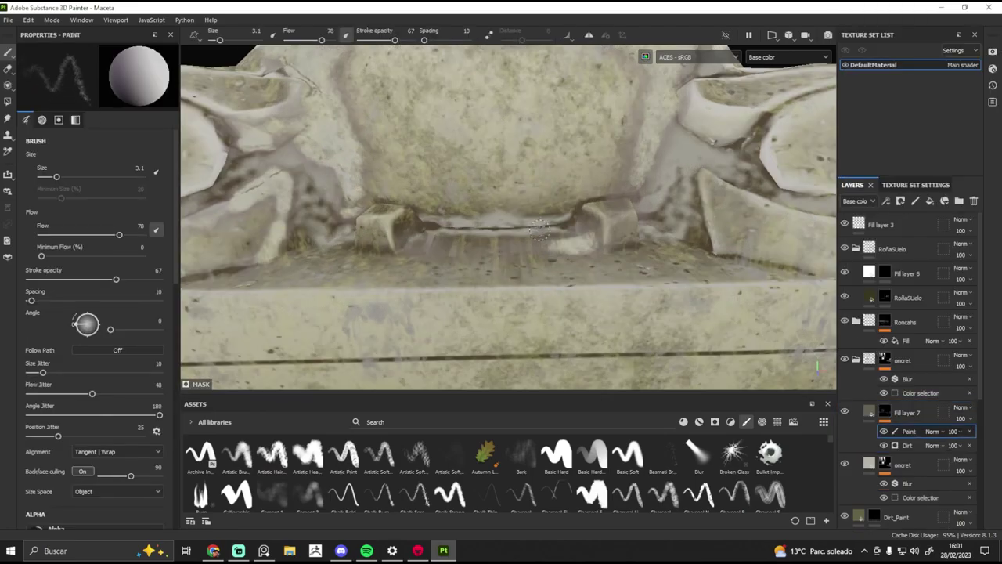
{"action": "scroll", "coordinate": [523, 227], "scroll_direction": "up", "scroll_amount": 3}
{"action": "mouse_move", "coordinate": [495, 166]}
{"action": "left_mouse_down", "text": "alt"}
{"action": "mouse_move", "coordinate": [526, 222]}
{"action": "mouse_move", "coordinate": [465, 219]}
{"action": "left_mouse_up", "text": "alt"}
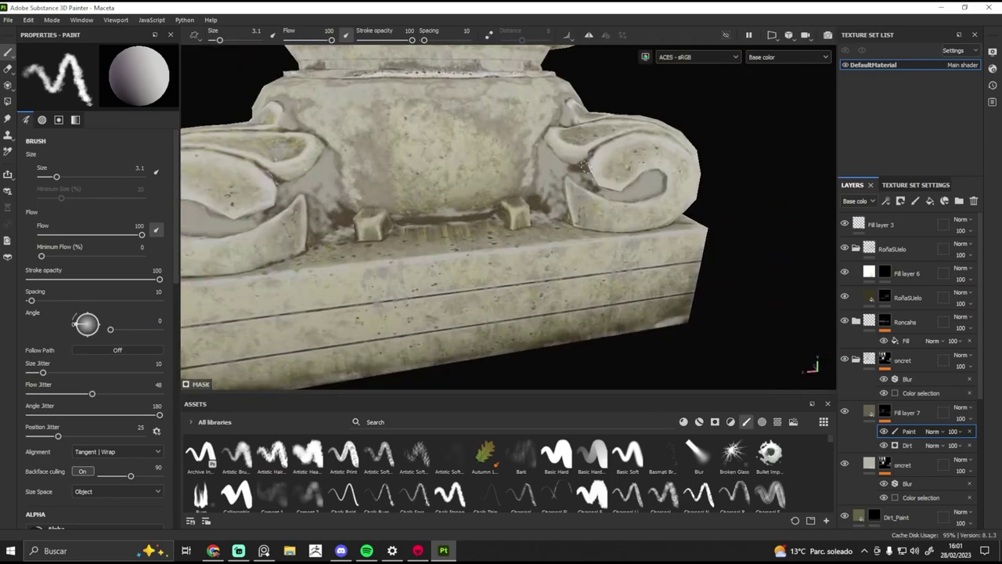
{"action": "mouse_move", "coordinate": [584, 166]}
{"action": "left_mouse_down", "text": "alt"}
{"action": "mouse_move", "coordinate": [519, 245]}
{"action": "mouse_move", "coordinate": [462, 211]}
{"action": "left_mouse_up", "text": "alt"}
{"action": "scroll", "coordinate": [287, 203], "scroll_direction": "down", "scroll_amount": 3}
{"action": "scroll", "coordinate": [543, 246], "scroll_direction": "up", "scroll_amount": 3}
{"action": "left_click_drag", "start_coordinate": [539, 199], "coordinate": [340, 274], "text": "alt"}
{"action": "key", "text": "m"}
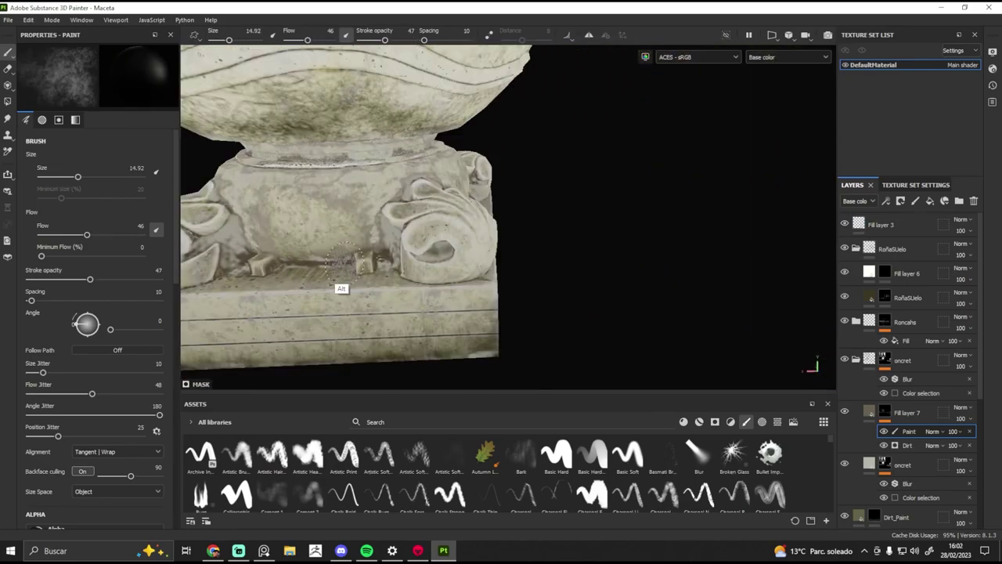
{"action": "scroll", "coordinate": [516, 275], "scroll_direction": "down", "scroll_amount": 3}
{"action": "scroll", "coordinate": [477, 264], "scroll_direction": "up", "scroll_amount": 3}
{"action": "scroll", "coordinate": [475, 266], "scroll_direction": "down", "scroll_amount": 2}
- Create a new folder at the top of the stack named Rough
{"action": "scroll", "coordinate": [475, 270], "scroll_direction": "down", "scroll_amount": 5}
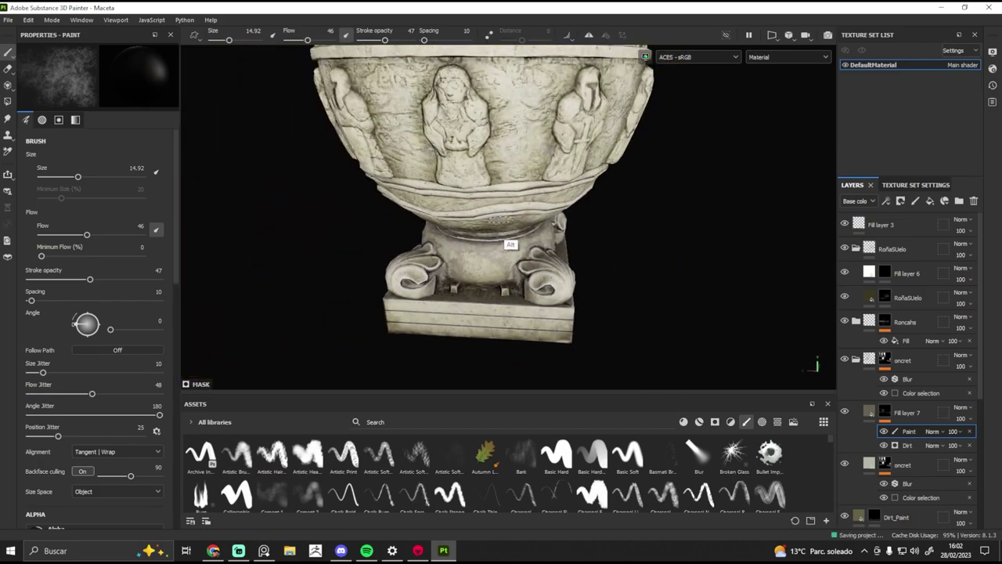
{"action": "left_click", "coordinate": [958, 200]}
{"action": "type", "text": "Ro"}
{"action": "double_click", "coordinate": [890, 249]}
{"action": "type", "text": "Rough"}
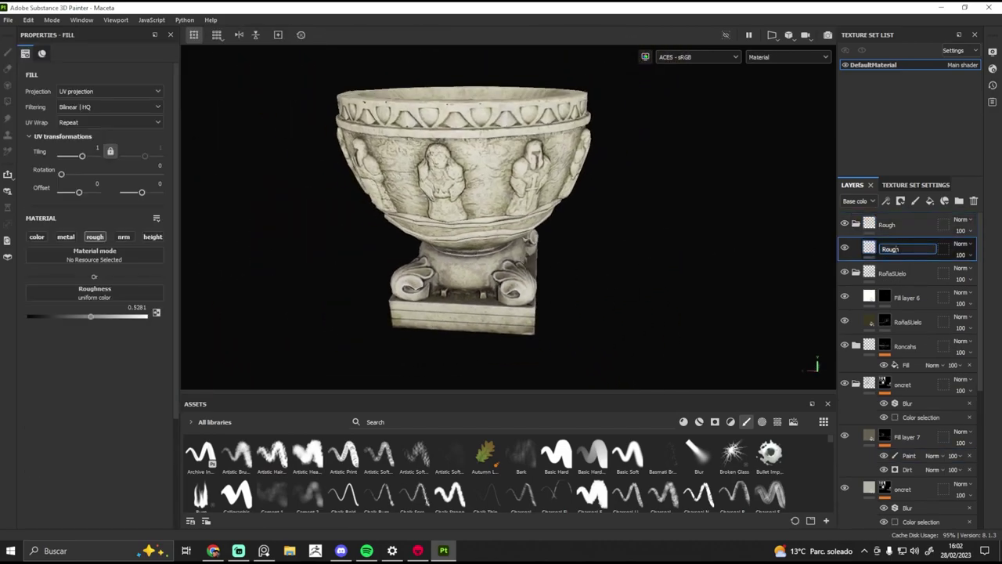
- Add a masked fill layer whose mask Fill effect uses the curvature map
{"action": "left_click", "coordinate": [929, 201]}
{"action": "left_click", "coordinate": [944, 201]}
{"action": "left_click", "coordinate": [900, 16]}
{"action": "left_click", "coordinate": [929, 200]}
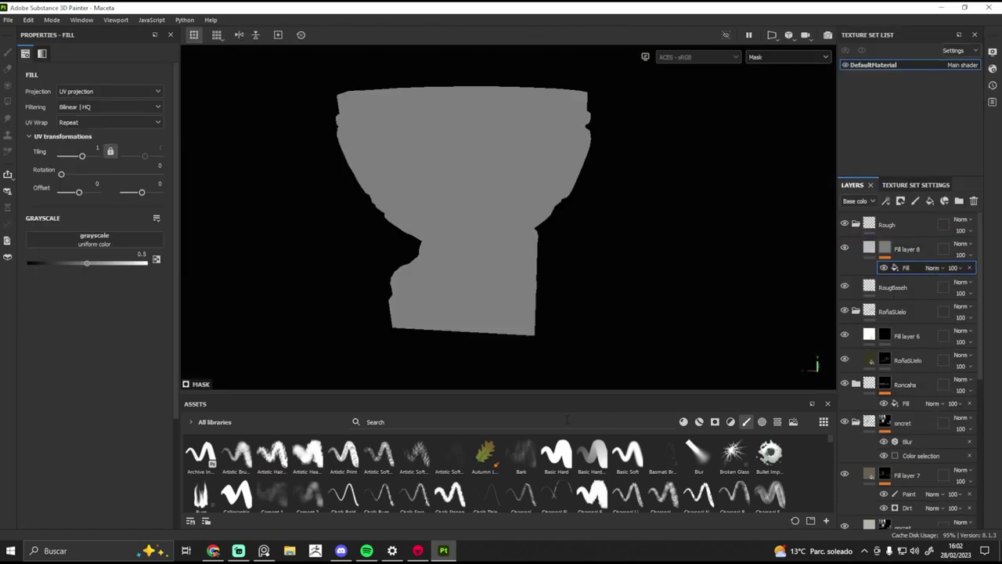
{"action": "left_click", "coordinate": [470, 422]}
{"action": "type", "text": "curv"}
- Tighten the curvature mask with Levels: midtones to 0.254, white point pulled in to isolate edges
{"action": "right_click", "coordinate": [884, 249]}
{"action": "left_click", "coordinate": [900, 434]}
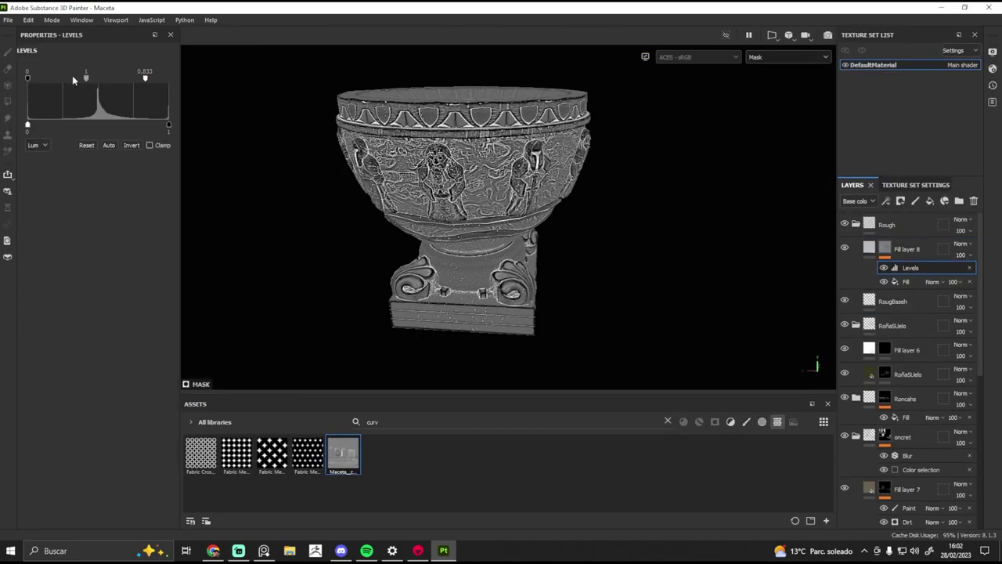
{"action": "left_click_drag", "start_coordinate": [86, 77], "coordinate": [40, 78]}
{"action": "scroll", "coordinate": [515, 201], "scroll_direction": "up", "scroll_amount": 5}
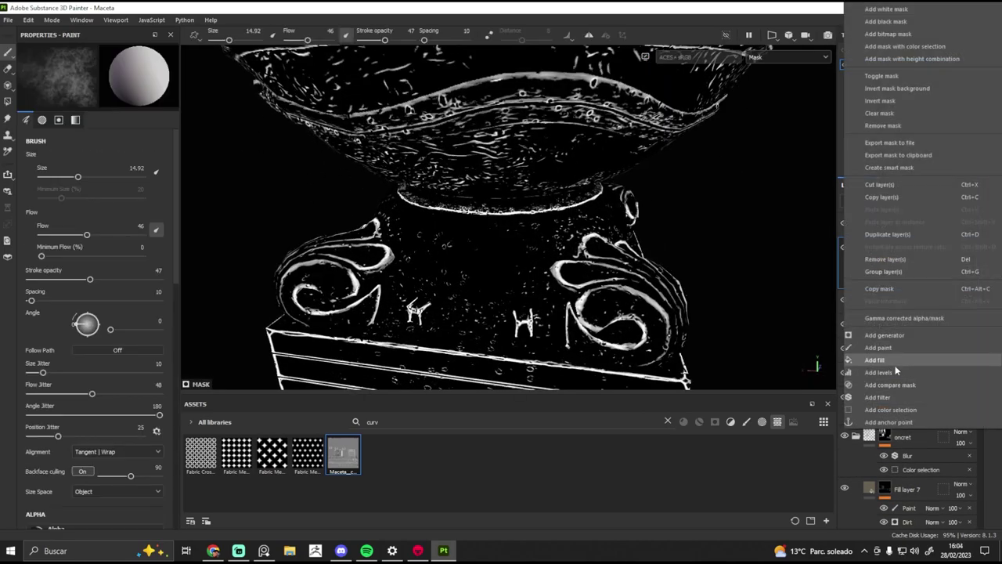
{"action": "left_click", "coordinate": [892, 372]}
{"action": "left_click", "coordinate": [131, 145]}
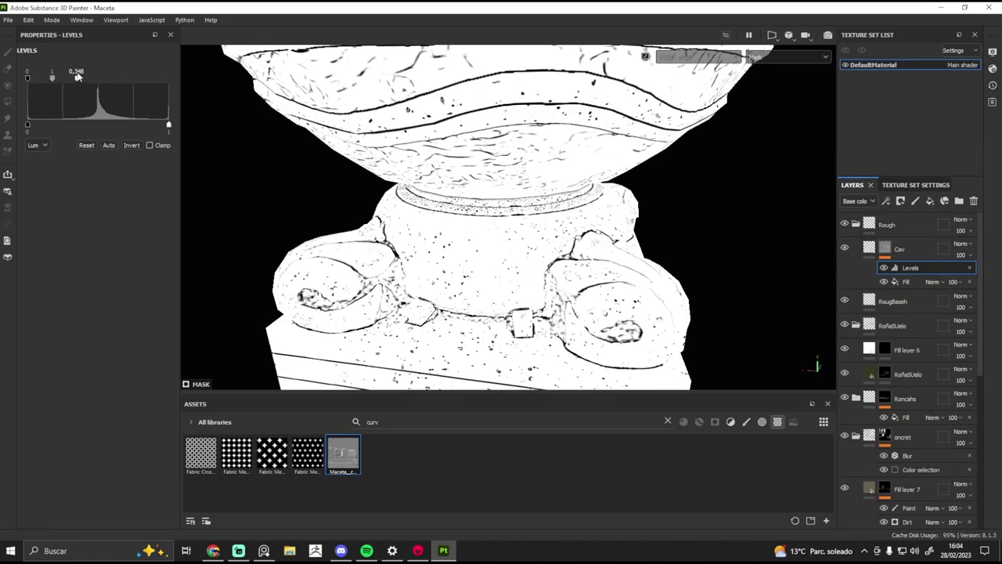
{"action": "mouse_move", "coordinate": [166, 78]}
{"action": "left_mouse_down"}
{"action": "mouse_move", "coordinate": [77, 74]}
{"action": "mouse_move", "coordinate": [93, 74]}
{"action": "left_mouse_up"}
{"action": "key", "text": "c"}
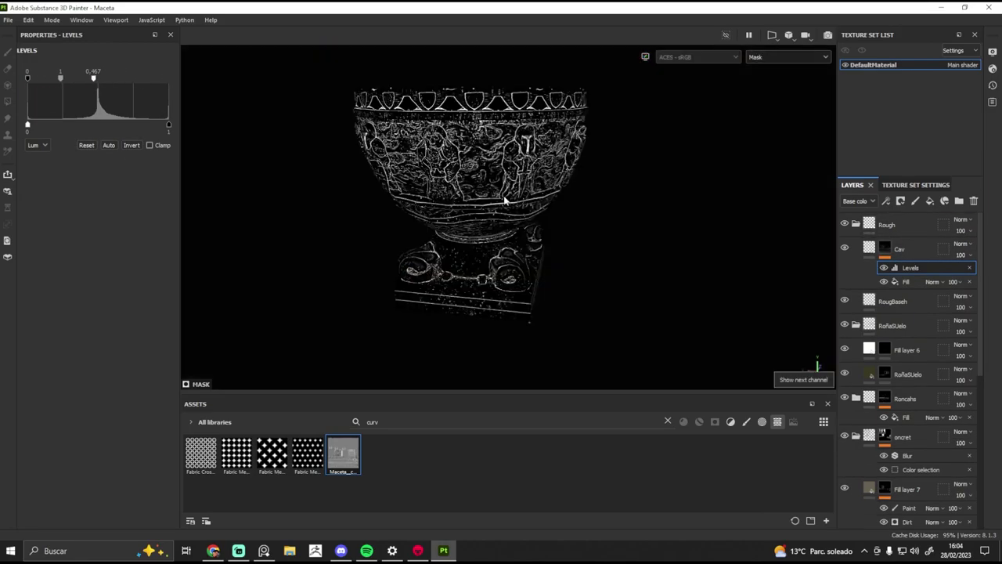
{"action": "key", "text": "c"}
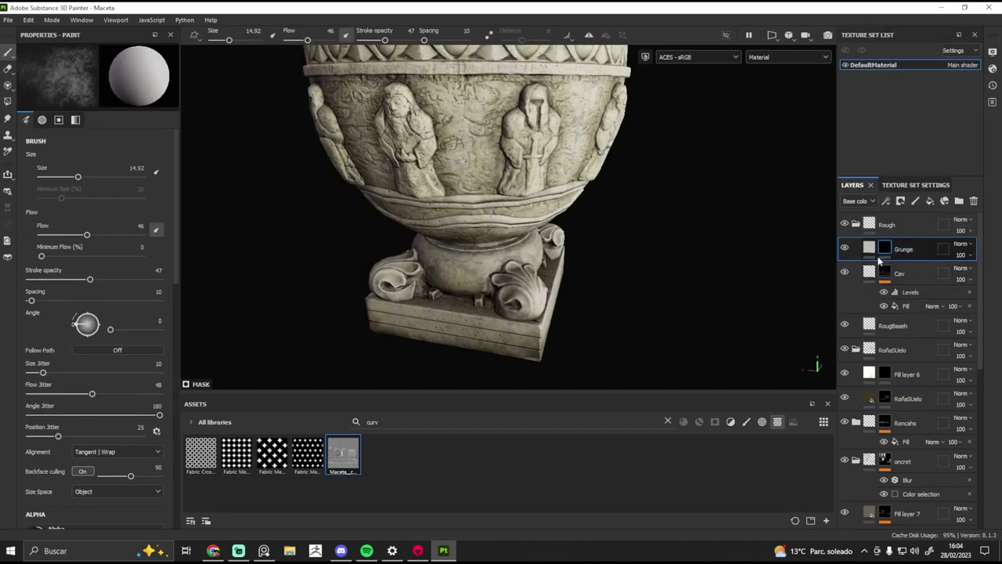
- Set the Grunge mask's BnW Spots 1 fill to tri-planar projection
{"action": "right_click", "coordinate": [878, 260]}
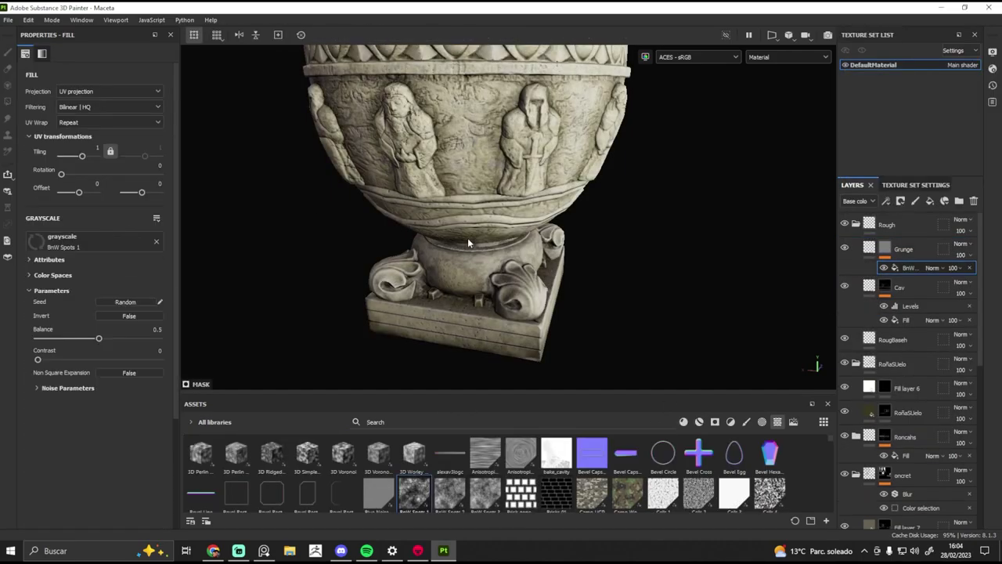
{"action": "left_click", "coordinate": [109, 91]}
{"action": "left_click", "coordinate": [94, 108]}
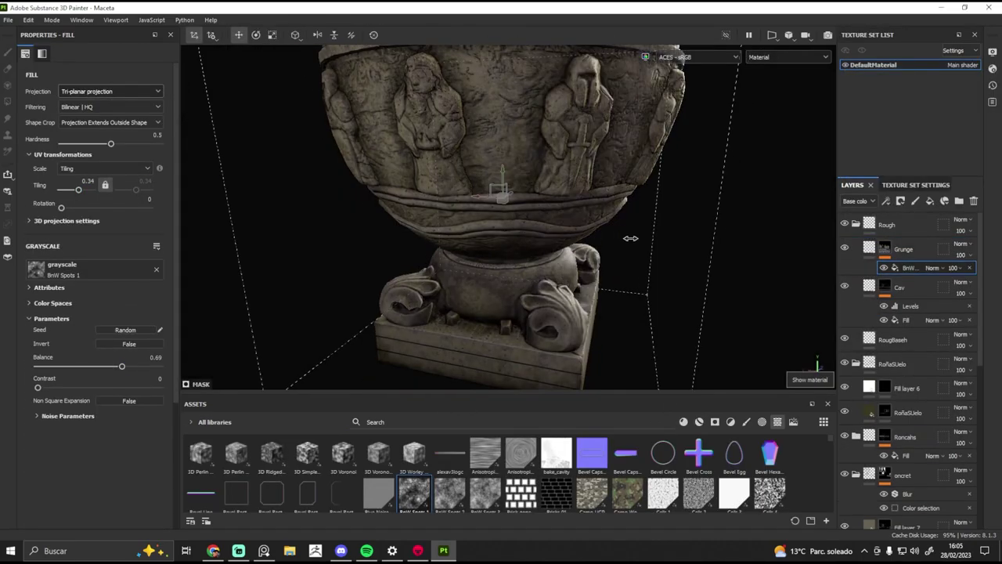
{"action": "scroll", "coordinate": [631, 237], "scroll_direction": "up", "scroll_amount": 5}
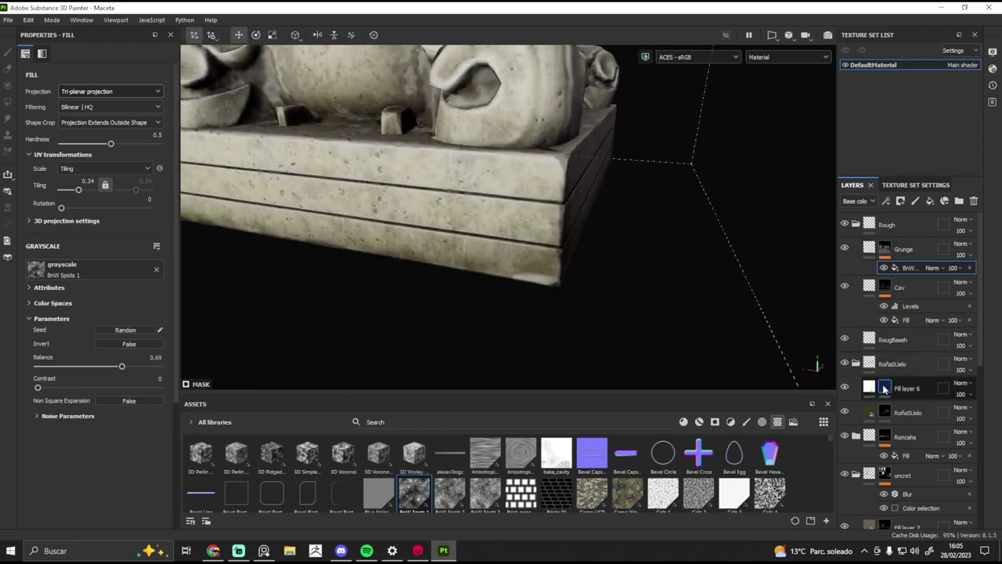
- Select Fill layer 6's mask and orbit to a higher front view in base colour
{"action": "left_click", "coordinate": [885, 388]}
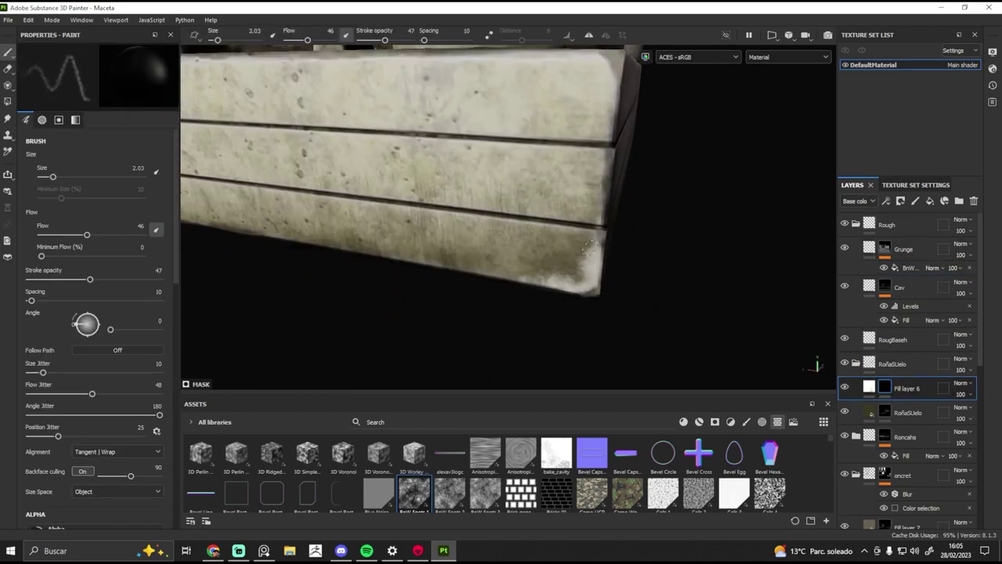
{"action": "left_click_drag", "start_coordinate": [581, 261], "coordinate": [595, 324], "text": "alt"}
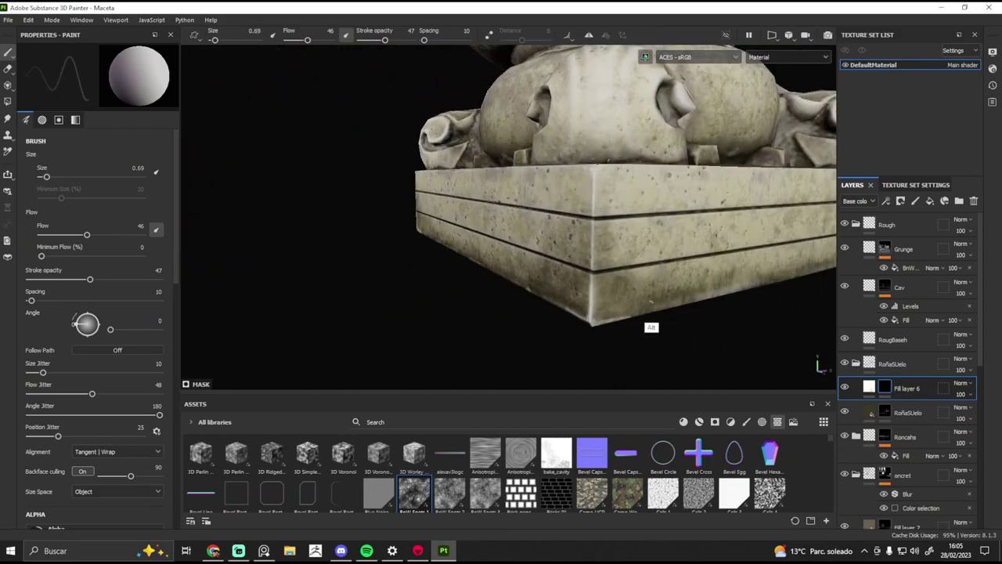
{"action": "key", "text": "c"}
{"action": "mouse_move", "coordinate": [651, 301]}
{"action": "left_mouse_down", "text": "alt"}
{"action": "mouse_move", "coordinate": [631, 215]}
{"action": "mouse_move", "coordinate": [425, 193]}
{"action": "mouse_move", "coordinate": [496, 260]}
{"action": "mouse_move", "coordinate": [447, 223]}
{"action": "mouse_move", "coordinate": [425, 275]}
{"action": "left_mouse_up", "text": "alt"}
{"action": "scroll", "coordinate": [469, 251], "scroll_direction": "up", "scroll_amount": 3}
- Orbit around the base's feet and volutes, enlarging the brush to about 12.41
{"action": "mouse_move", "coordinate": [469, 251]}
{"action": "left_mouse_down", "text": "alt"}
{"action": "mouse_move", "coordinate": [503, 236]}
{"action": "mouse_move", "coordinate": [461, 266]}
{"action": "left_mouse_up", "text": "alt"}
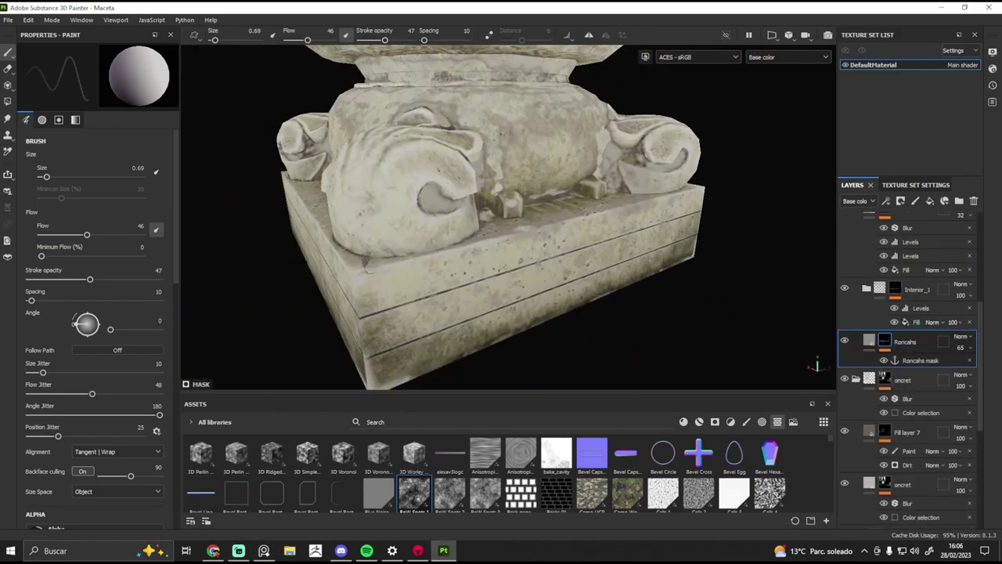
{"action": "left_click_drag", "start_coordinate": [559, 227], "coordinate": [577, 215], "text": "alt"}
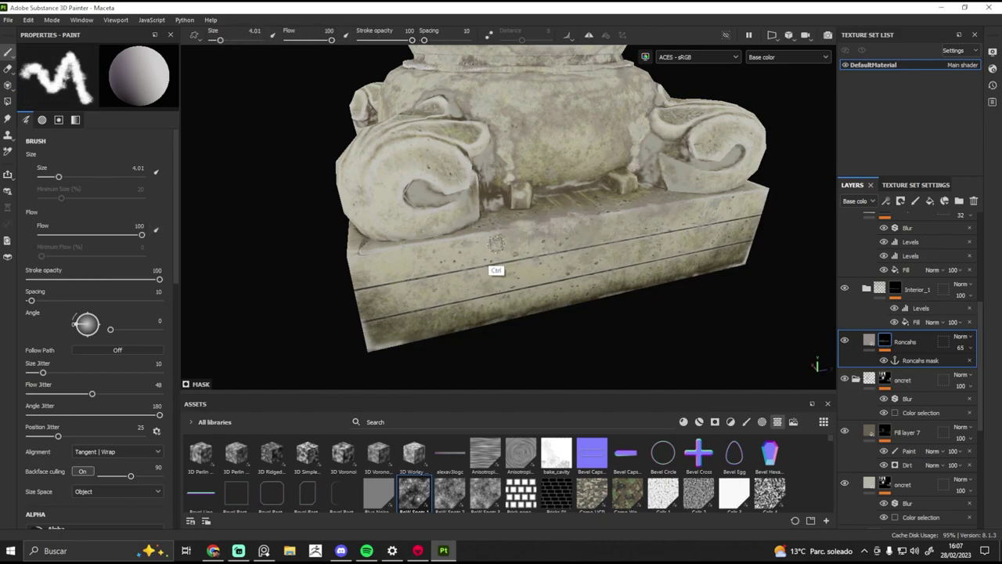
{"action": "mouse_move", "coordinate": [459, 236]}
{"action": "left_mouse_down", "text": "alt"}
{"action": "mouse_move", "coordinate": [523, 235]}
{"action": "mouse_move", "coordinate": [523, 185]}
{"action": "left_mouse_up", "text": "alt"}
{"action": "left_click_drag", "start_coordinate": [590, 183], "coordinate": [688, 202], "text": "alt"}
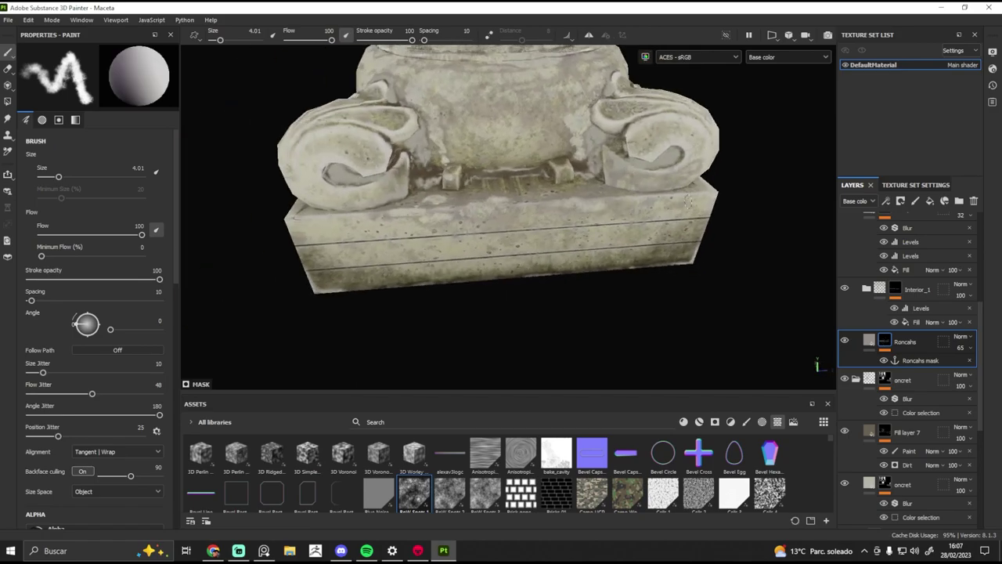
{"action": "left_click_drag", "start_coordinate": [576, 208], "coordinate": [548, 211], "text": "alt"}
{"action": "right_click_drag", "start_coordinate": [548, 211], "coordinate": [532, 214], "text": "ctrl"}
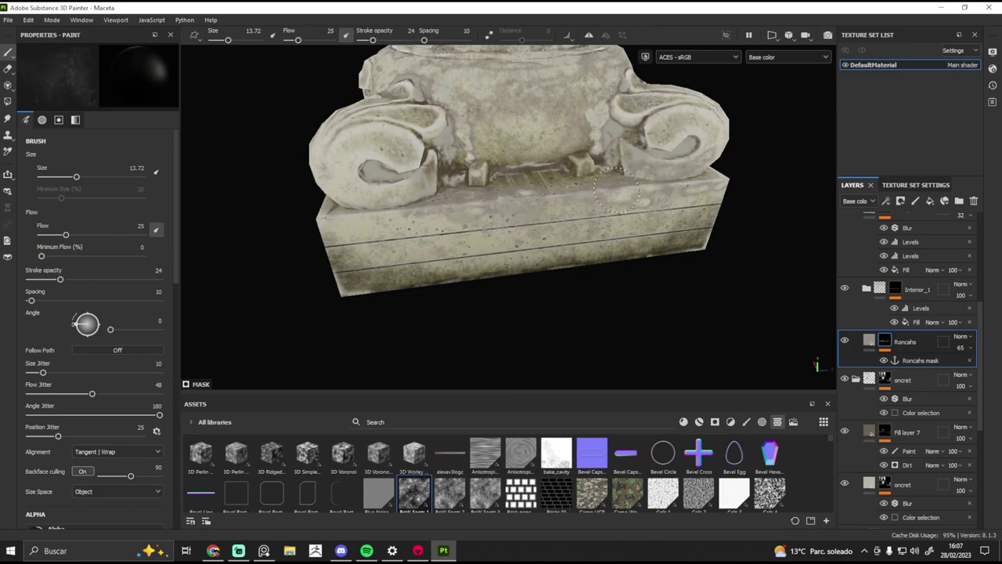
{"action": "mouse_move", "coordinate": [619, 192]}
{"action": "left_mouse_down", "text": "alt"}
{"action": "mouse_move", "coordinate": [642, 211]}
{"action": "mouse_move", "coordinate": [543, 195]}
{"action": "mouse_move", "coordinate": [384, 204]}
{"action": "left_mouse_up", "text": "alt"}
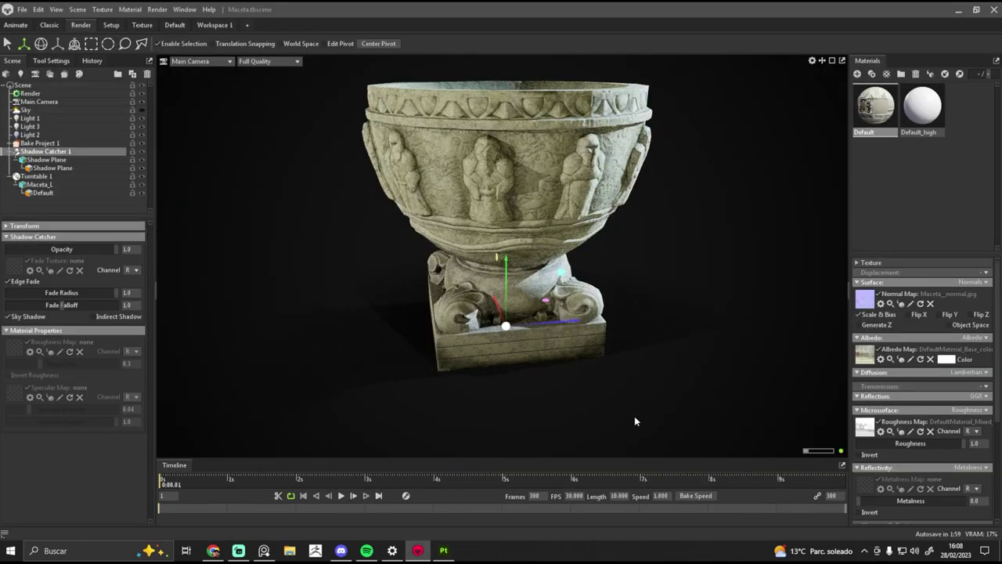
- Review viewport display settings and Light 2, reframe the planter and play the turntable
{"action": "left_click", "coordinate": [634, 415]}
{"action": "left_click", "coordinate": [811, 62]}
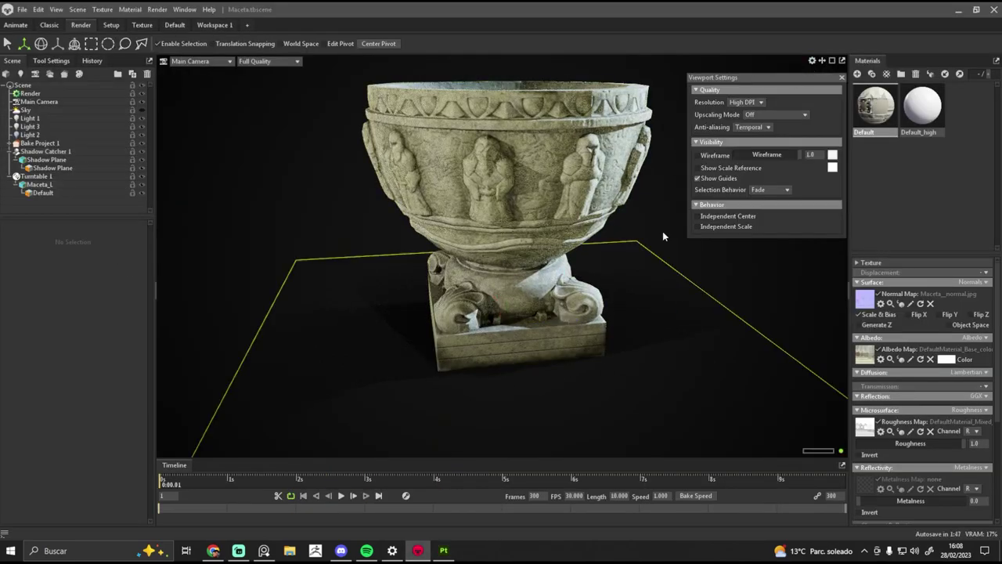
{"action": "scroll", "coordinate": [662, 231], "scroll_direction": "down", "scroll_amount": 5}
{"action": "left_click", "coordinate": [689, 135]}
{"action": "key", "text": "w"}
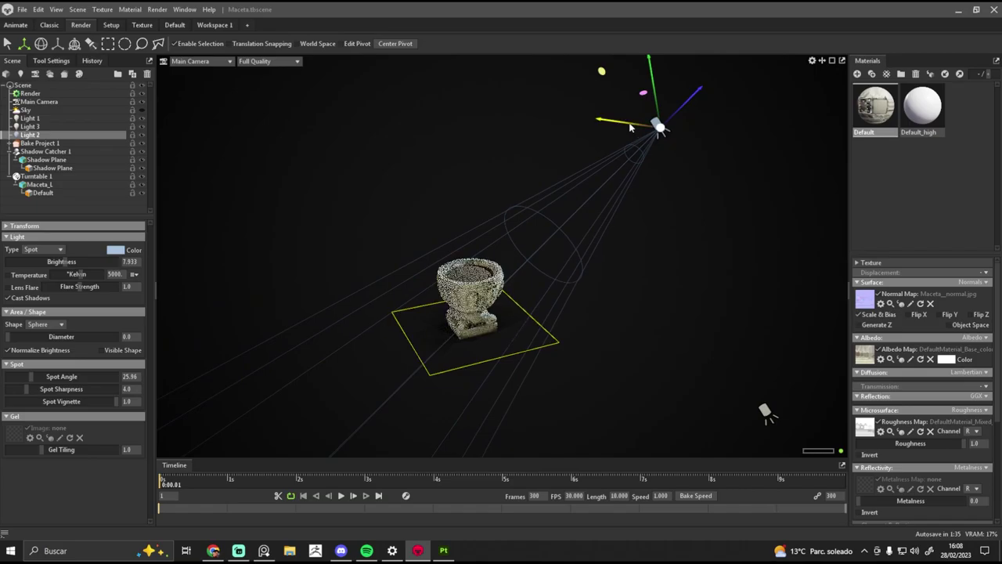
{"action": "left_click", "coordinate": [760, 222]}
{"action": "scroll", "coordinate": [759, 222], "scroll_direction": "up", "scroll_amount": 5}
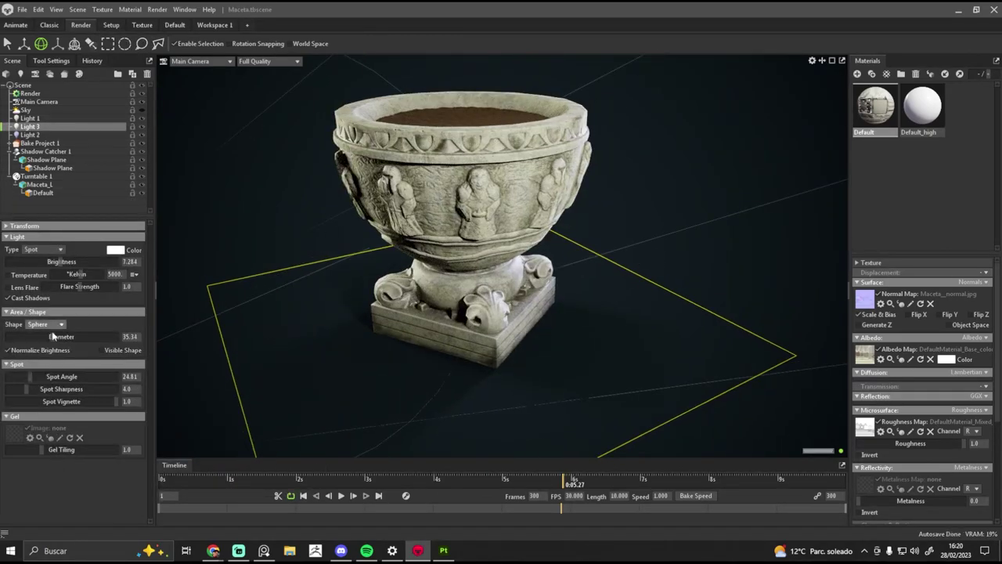
{"action": "left_click", "coordinate": [672, 183]}
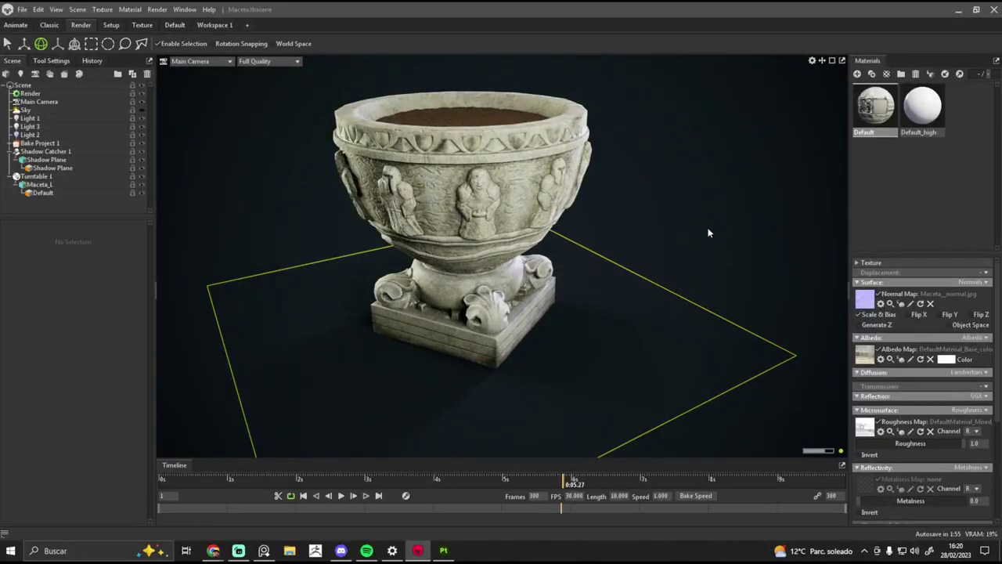
{"action": "left_click", "coordinate": [30, 135]}
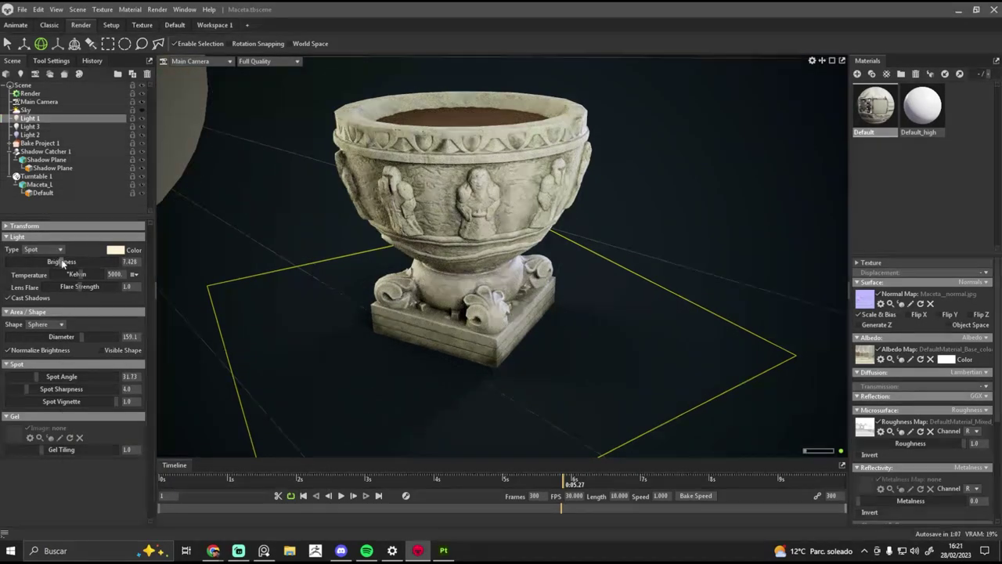
{"action": "left_click", "coordinate": [313, 219]}
{"action": "left_click_drag", "start_coordinate": [506, 339], "coordinate": [690, 221]}
{"action": "left_click", "coordinate": [341, 496]}
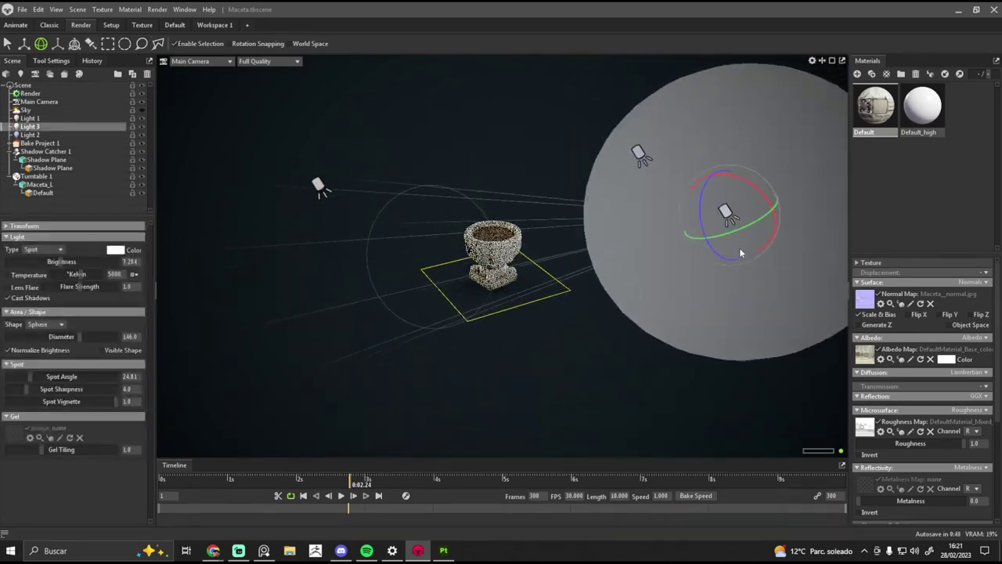
- Move the third spotlight around the planter and shrink its diameter
{"action": "mouse_move", "coordinate": [739, 247]}
{"action": "left_mouse_down"}
{"action": "mouse_move", "coordinate": [738, 335]}
{"action": "mouse_move", "coordinate": [664, 421]}
{"action": "mouse_move", "coordinate": [680, 313]}
{"action": "left_mouse_up"}
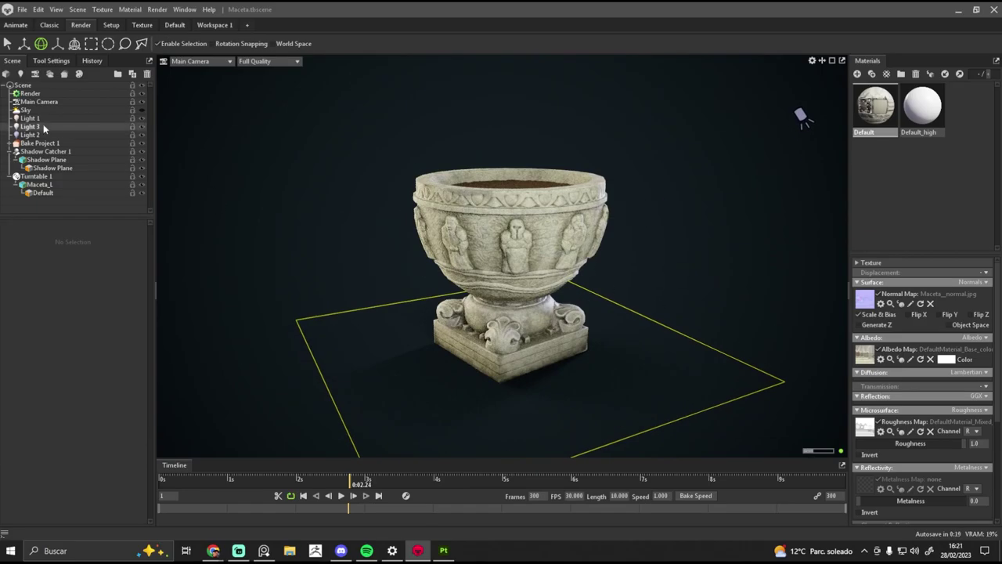
{"action": "left_click_drag", "start_coordinate": [73, 337], "coordinate": [35, 342]}
{"action": "left_click", "coordinate": [74, 259]}
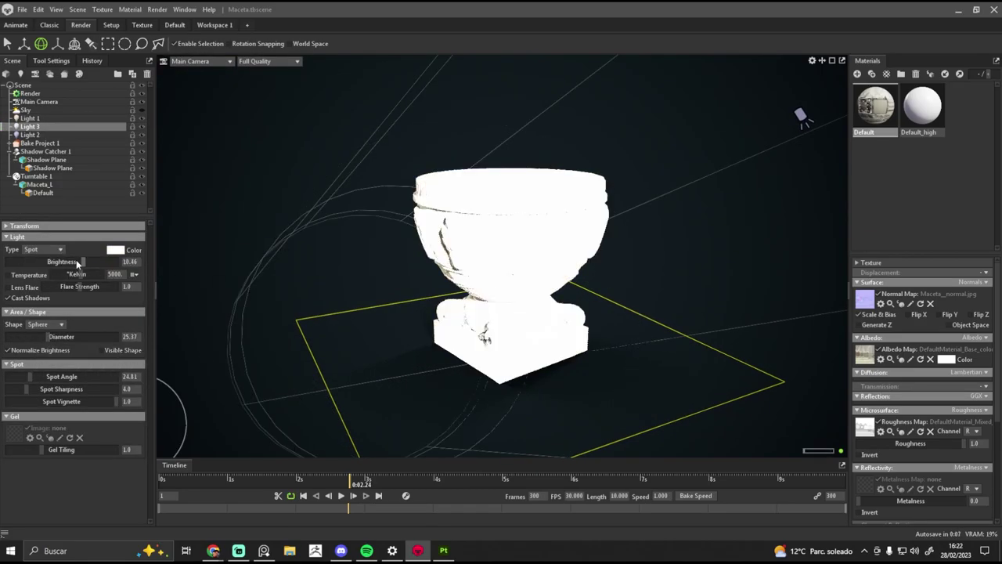
{"action": "left_click", "coordinate": [633, 255]}
{"action": "scroll", "coordinate": [633, 256], "scroll_direction": "up", "scroll_amount": 5}
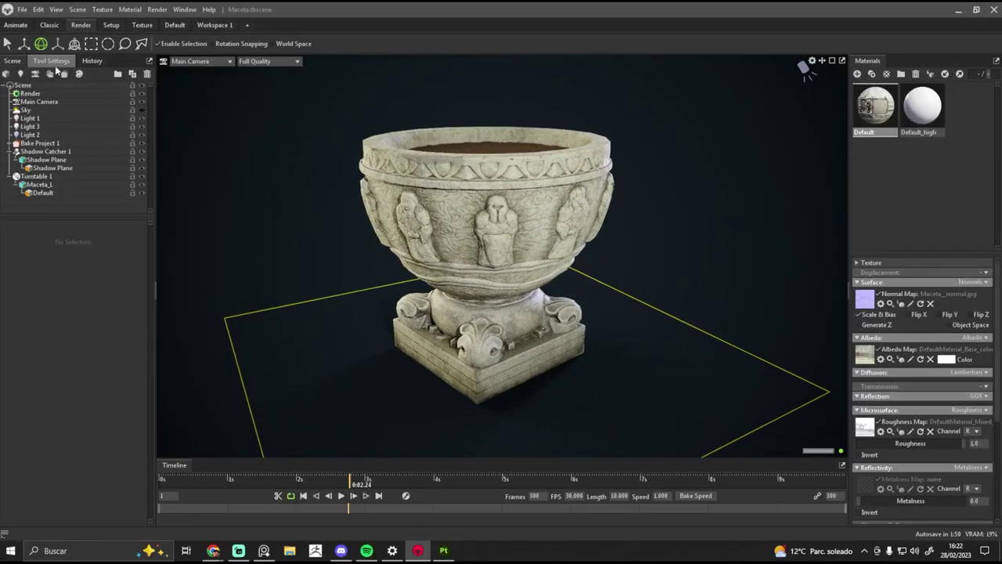
- Duplicate Main Camera as Cam and switch the viewport between Cam and Main Camera
{"action": "left_click", "coordinate": [39, 102]}
{"action": "right_click", "coordinate": [54, 105]}
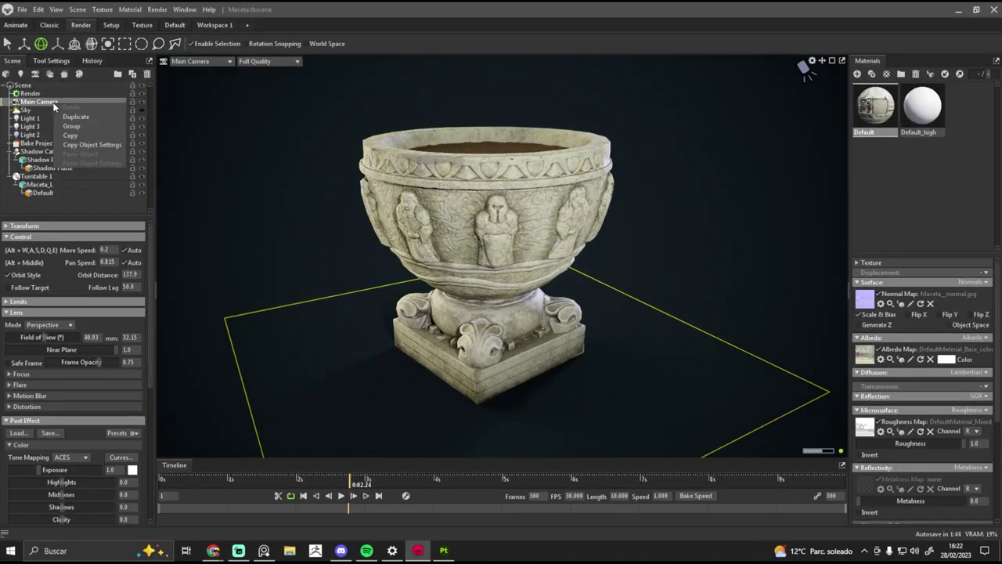
{"action": "left_click", "coordinate": [205, 61]}
{"action": "left_click", "coordinate": [195, 99]}
{"action": "left_click", "coordinate": [202, 61]}
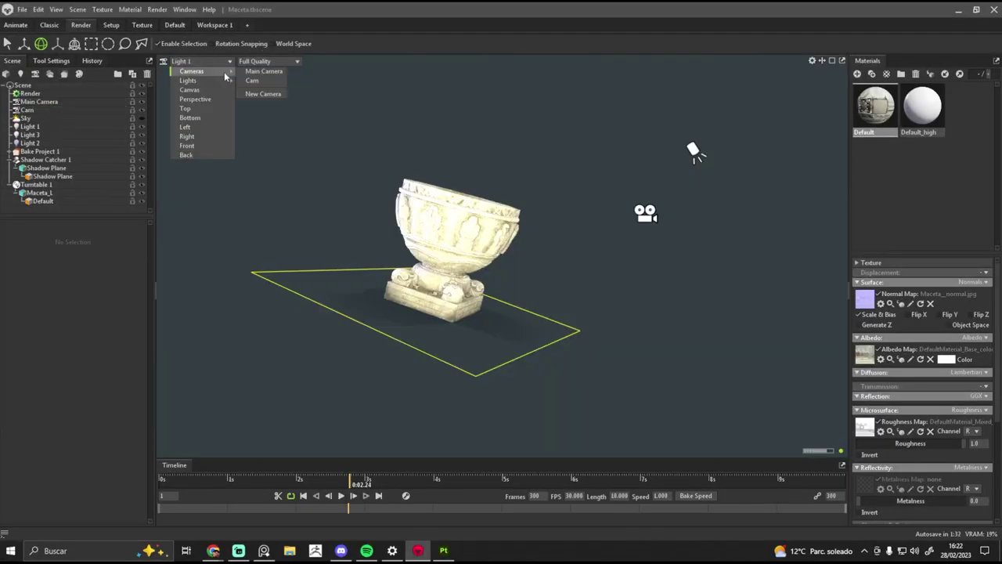
{"action": "left_click", "coordinate": [252, 79]}
{"action": "left_click", "coordinate": [202, 61]}
{"action": "left_click", "coordinate": [263, 71]}
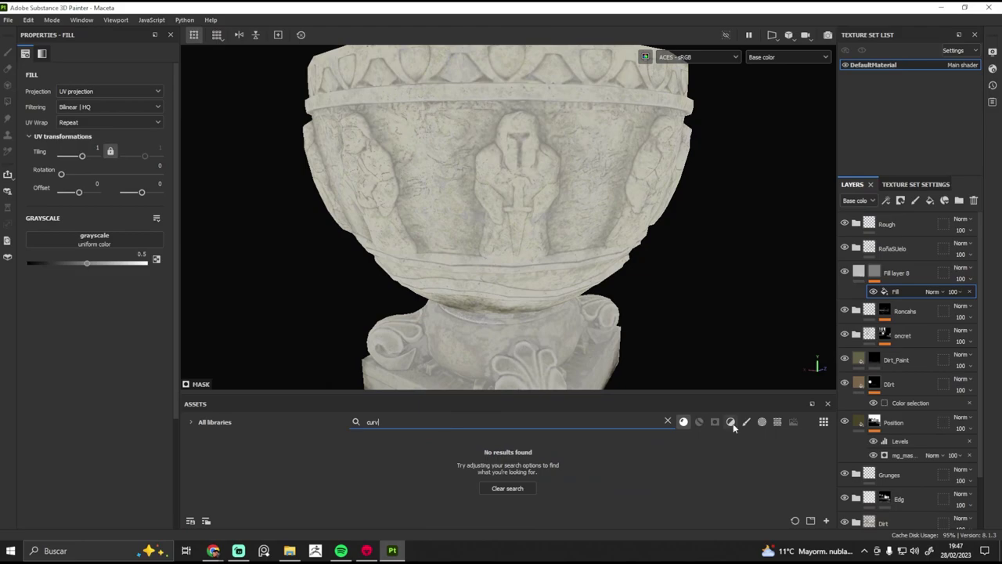
- Raise the Levels white level and tint Fill layer 8's base colour brownish grey 595148
{"action": "left_click_drag", "start_coordinate": [168, 78], "coordinate": [30, 73]}
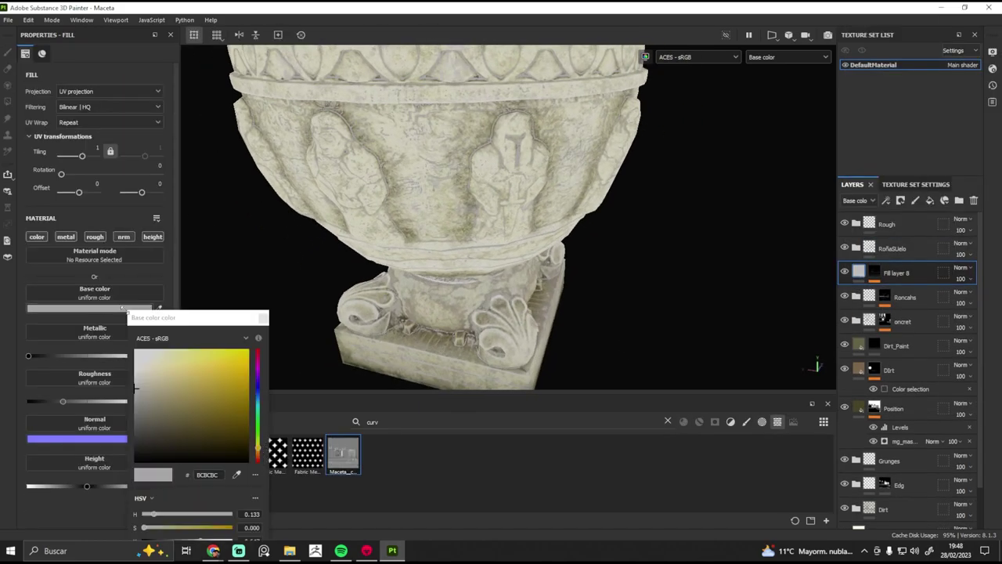
{"action": "left_click", "coordinate": [171, 443]}
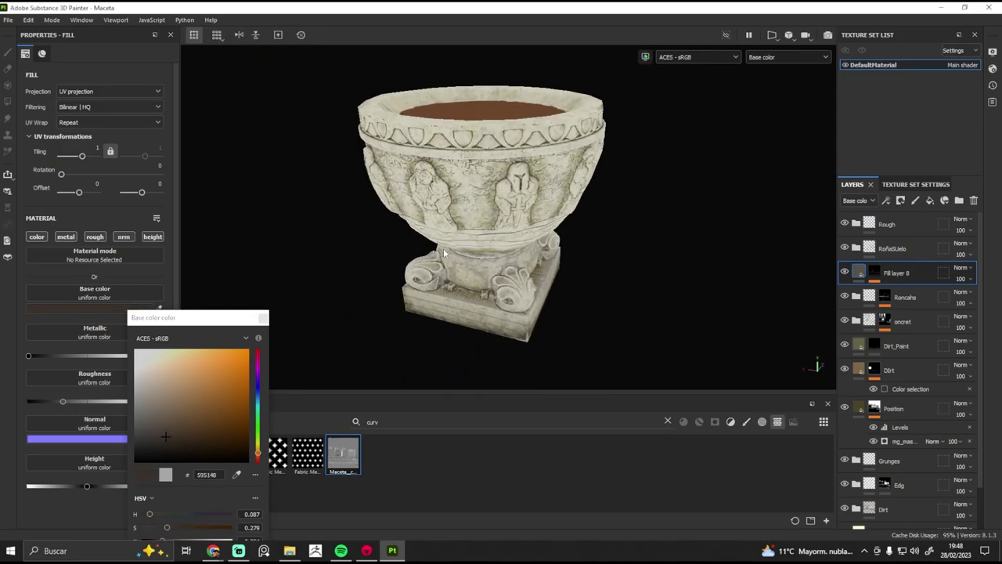
{"action": "key", "text": "f"}
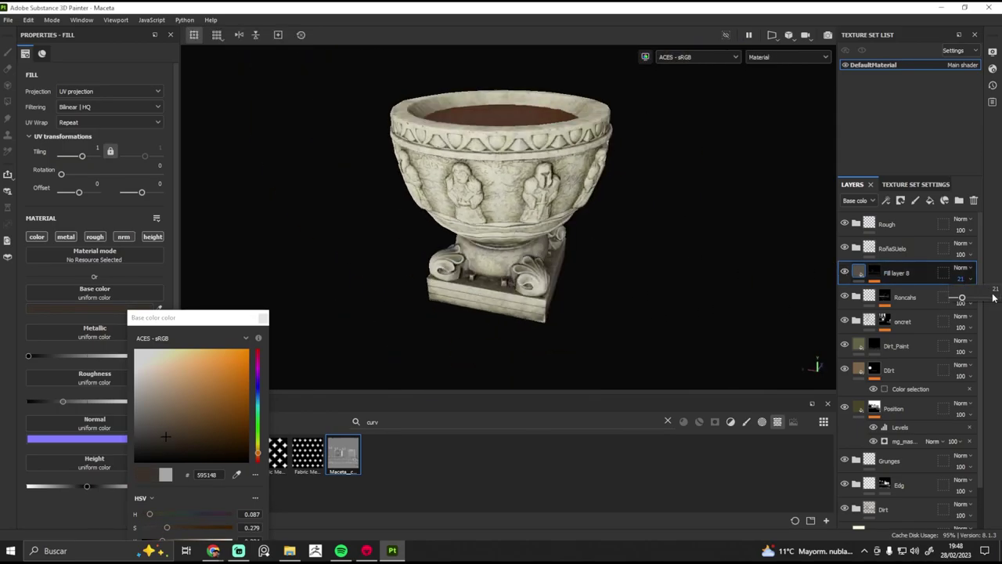
- Add a Blur filter to Fill layer 8's mask to soften its edges
{"action": "right_click", "coordinate": [890, 436]}
{"action": "left_click", "coordinate": [892, 397]}
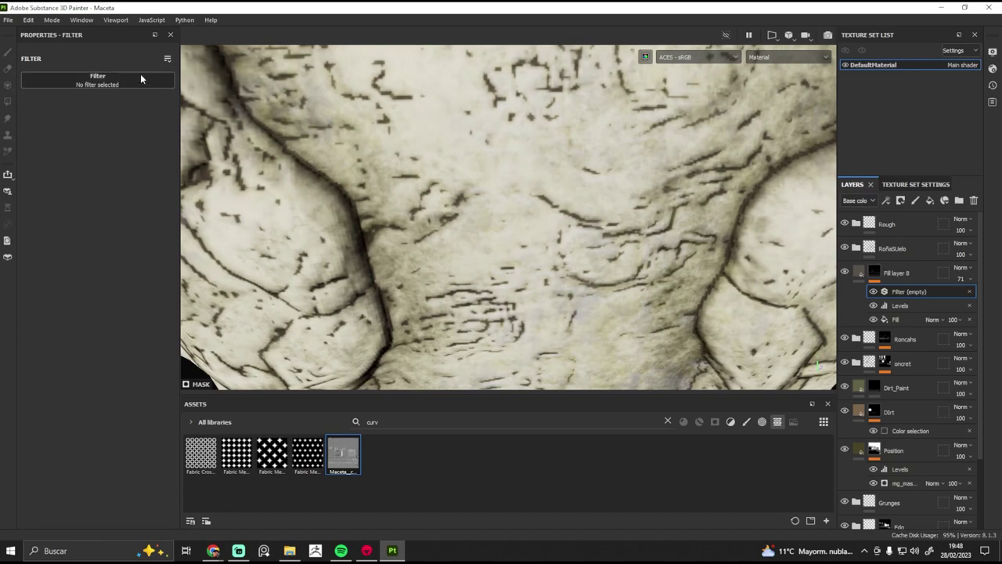
{"action": "scroll", "coordinate": [208, 141], "scroll_direction": "down", "scroll_amount": 5}
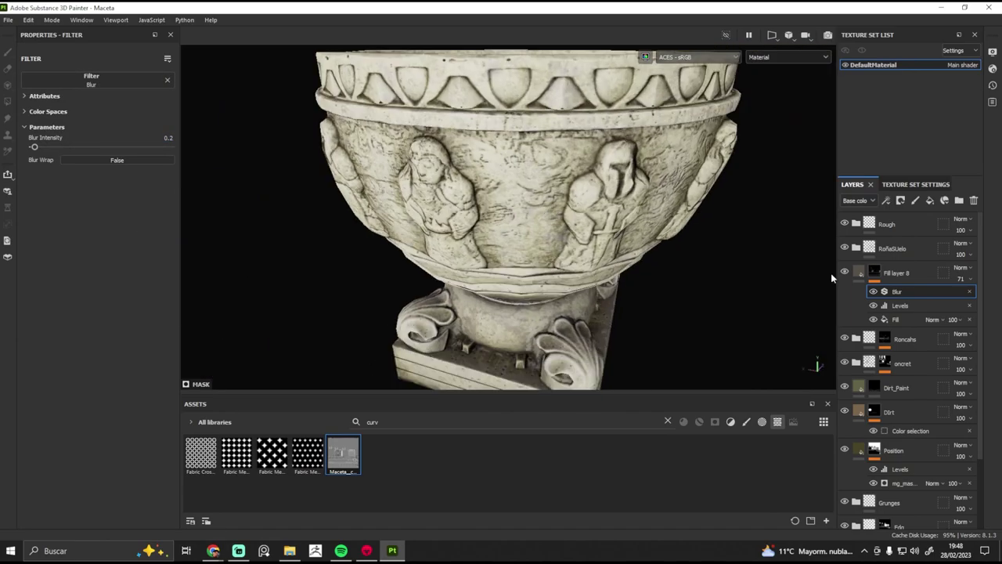
{"action": "scroll", "coordinate": [633, 185], "scroll_direction": "down", "scroll_amount": 5}
- Check the UV layout, switch to polygon fill, and view the planter base's base colour in 3D
{"action": "left_click", "coordinate": [771, 34]}
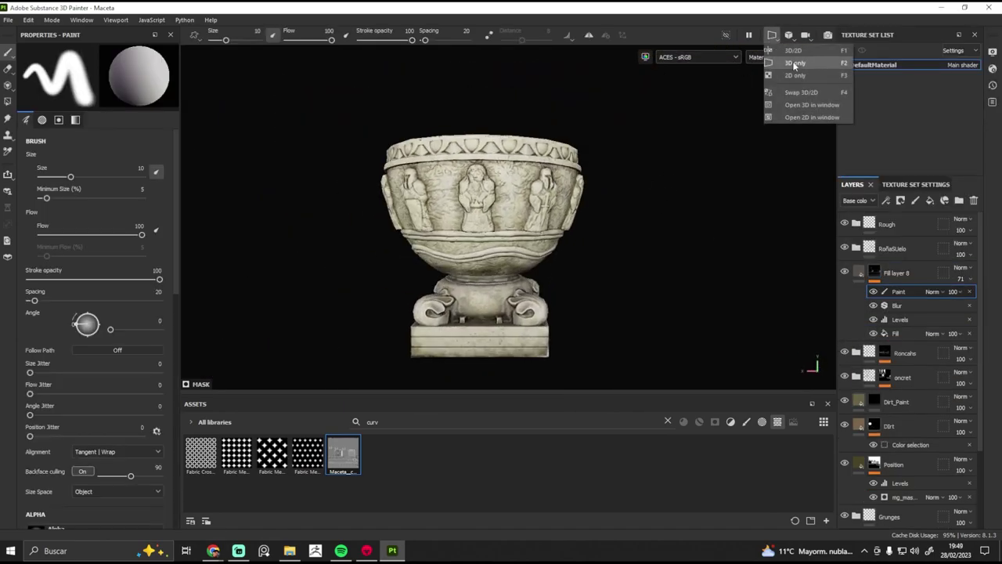
{"action": "left_click", "coordinate": [794, 74]}
{"action": "key", "text": "4"}
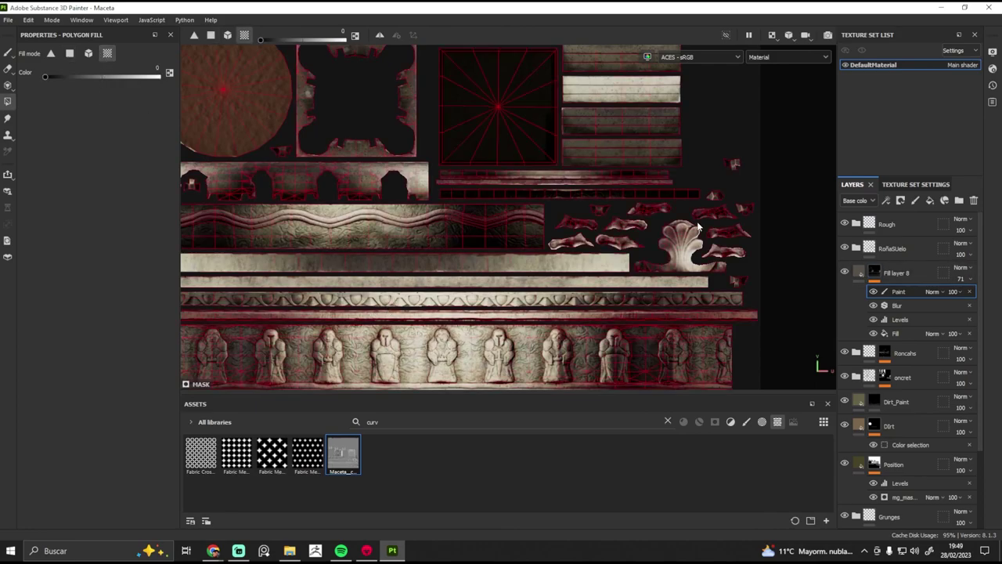
{"action": "key", "text": "F1"}
{"action": "left_click", "coordinate": [934, 273]}
{"action": "key", "text": "F2"}
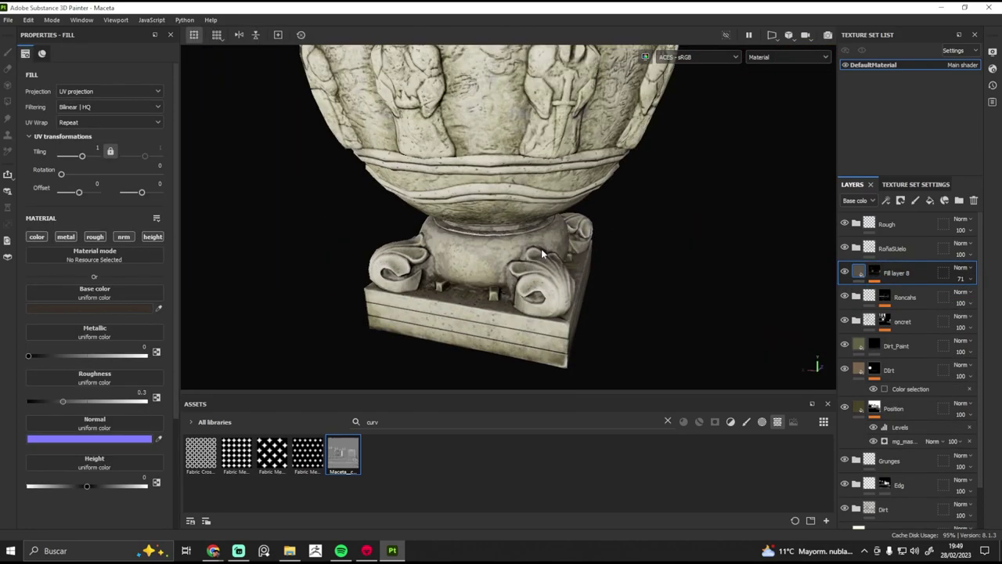
{"action": "key", "text": "c"}
{"action": "left_click_drag", "start_coordinate": [600, 230], "coordinate": [604, 261], "text": "alt"}
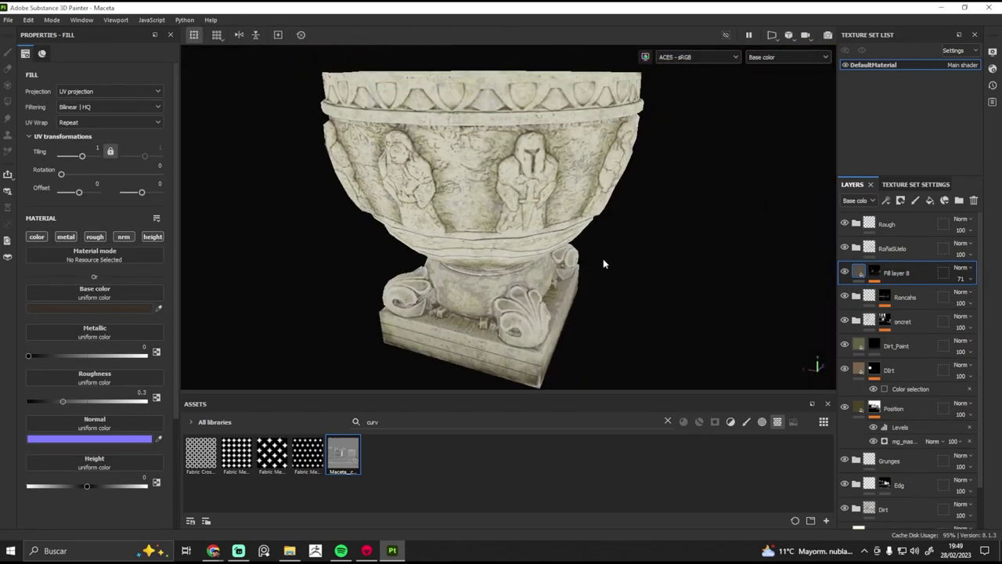
{"action": "scroll", "coordinate": [650, 316], "scroll_direction": "up", "scroll_amount": 5}
- Add a fill layer and a fill effect to Folder 1
{"action": "right_click", "coordinate": [884, 321]}
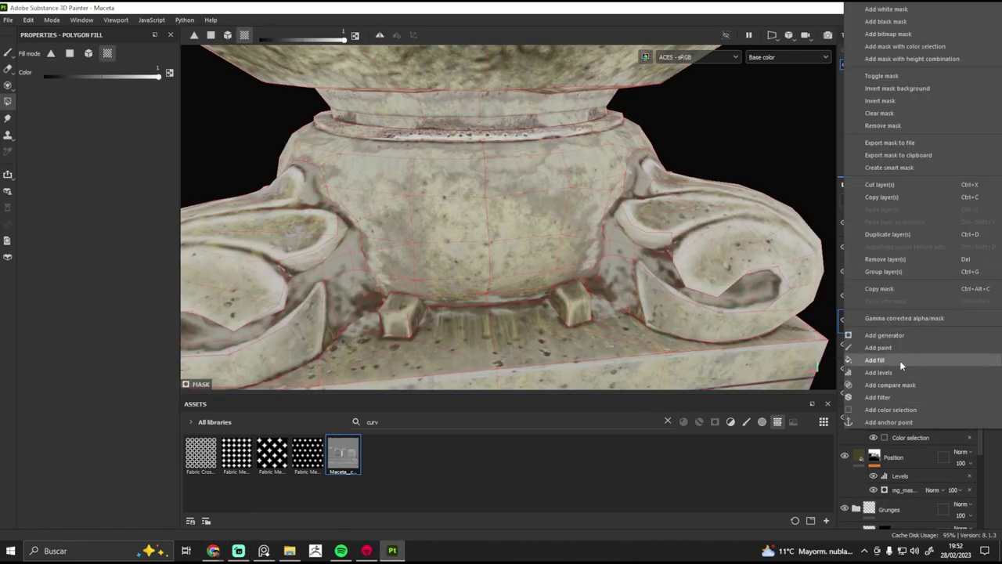
{"action": "left_click", "coordinate": [900, 385]}
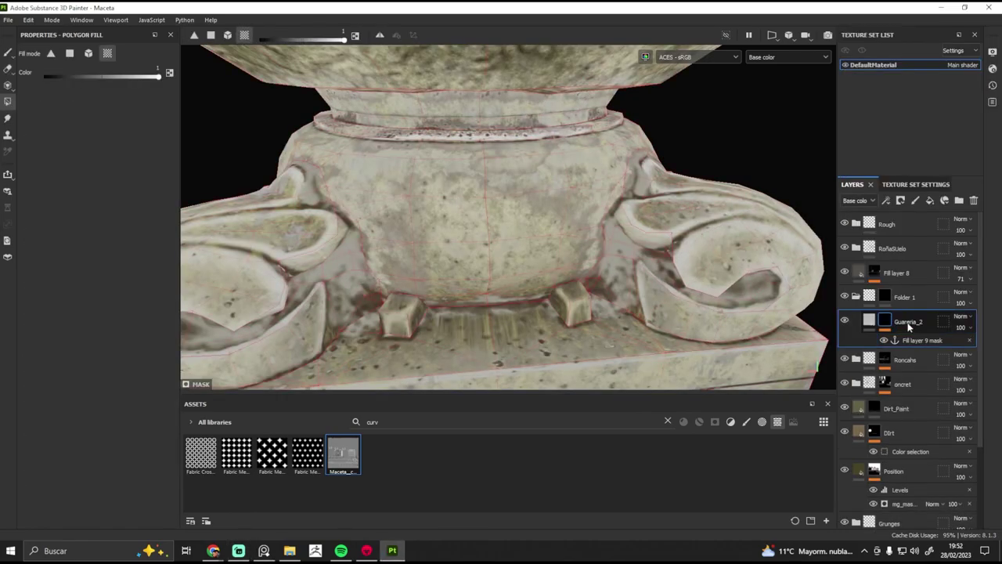
{"action": "right_click", "coordinate": [904, 297]}
{"action": "left_click", "coordinate": [892, 180]}
- Paint a stain spot on the base bulb in the Guareria_2 mask with the Dirt 1 brush
{"action": "left_click", "coordinate": [885, 335]}
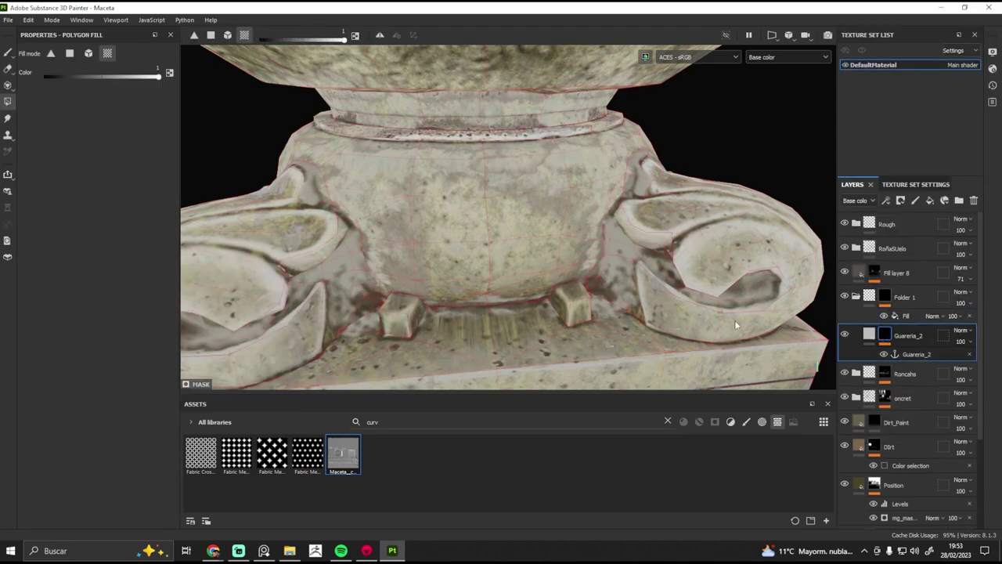
{"action": "left_click", "coordinate": [509, 244]}
{"action": "scroll", "coordinate": [509, 244], "scroll_direction": "up", "scroll_amount": 3}
{"action": "left_click", "coordinate": [667, 421]}
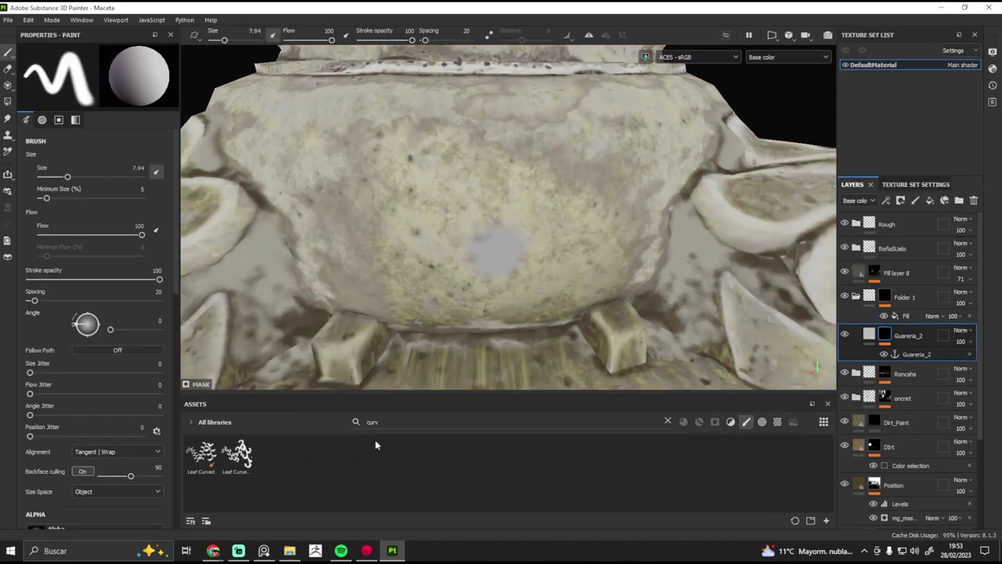
{"action": "scroll", "coordinate": [647, 499], "scroll_direction": "down", "scroll_amount": 1}
{"action": "left_click", "coordinate": [485, 454]}
- Darken the fill layer's base colour to grey
{"action": "left_click", "coordinate": [869, 335]}
{"action": "left_click", "coordinate": [90, 308]}
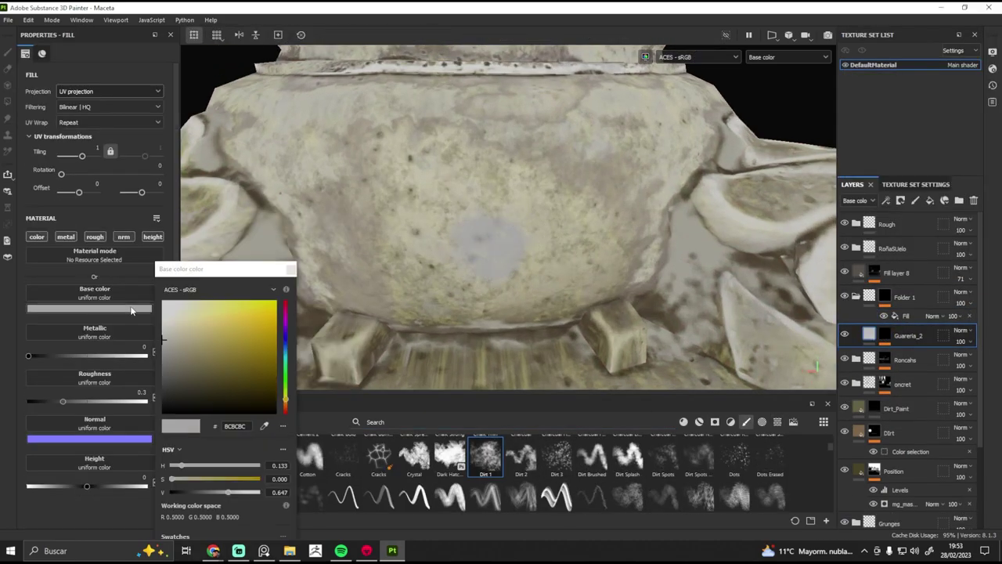
{"action": "left_click_drag", "start_coordinate": [180, 360], "coordinate": [163, 371]}
- Add Fill layer 9, copy Levels onto Fill layer 10, and raise its midtone to 0.585
{"action": "right_click", "coordinate": [921, 218]}
{"action": "left_click", "coordinate": [884, 328]}
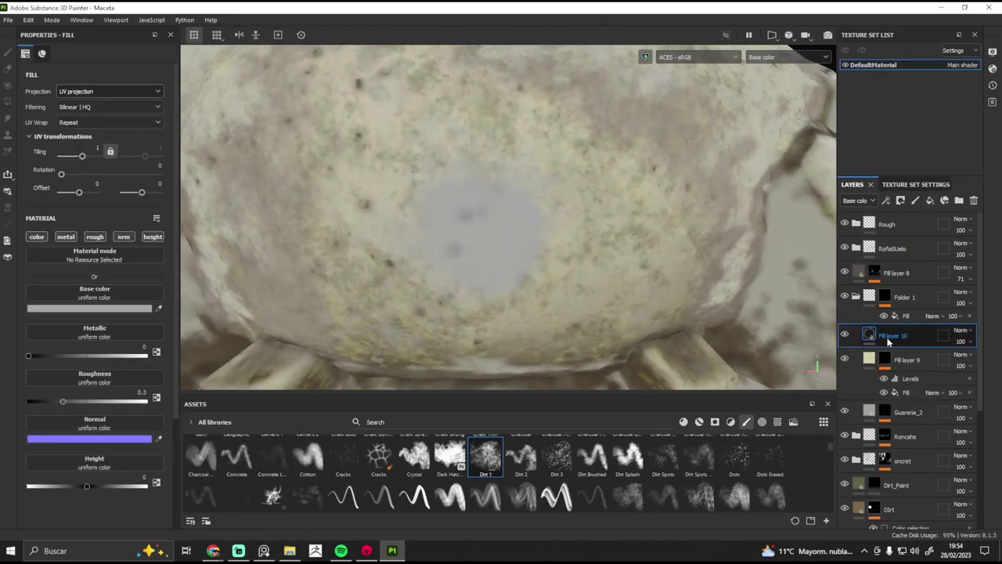
{"action": "left_click_drag", "start_coordinate": [905, 396], "coordinate": [908, 353], "text": "ctrl"}
{"action": "left_click_drag", "start_coordinate": [96, 77], "coordinate": [114, 84]}
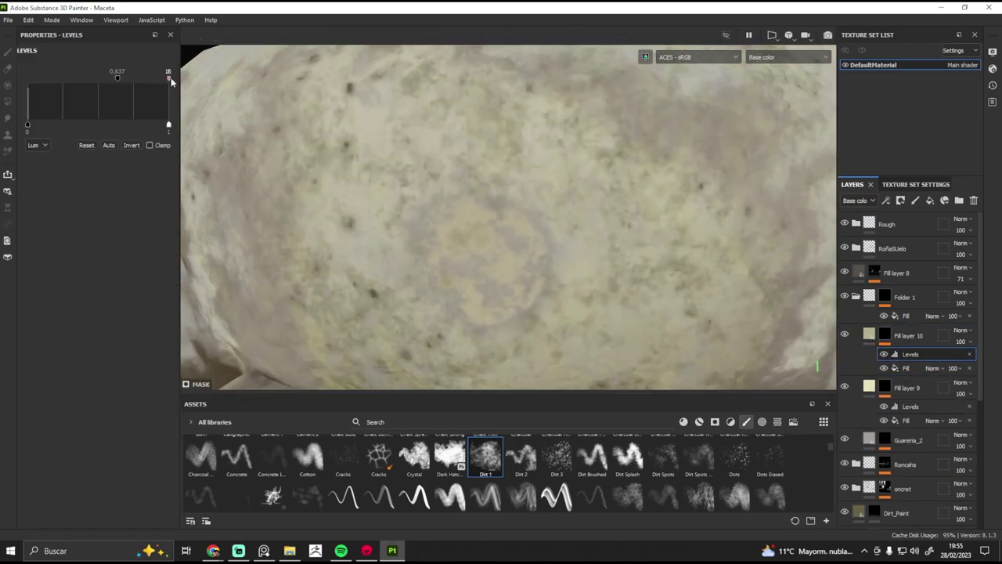
- Lower the Levels midtone to 2.818 and recolour Fill layer 10 to beige tan BDB690
{"action": "left_click_drag", "start_coordinate": [155, 81], "coordinate": [136, 84]}
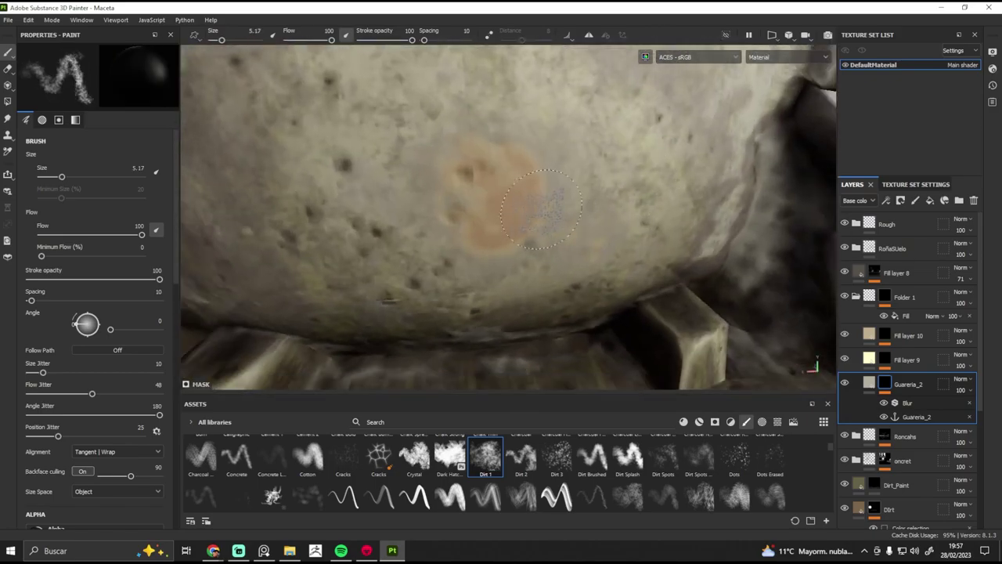
{"action": "left_click_drag", "start_coordinate": [499, 241], "coordinate": [531, 249], "text": "alt"}
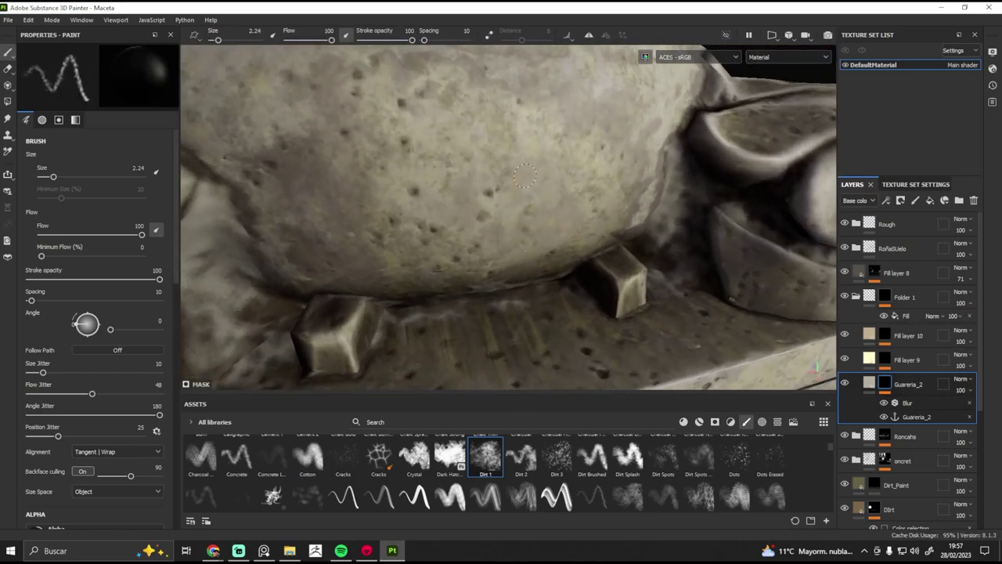
{"action": "left_click_drag", "start_coordinate": [524, 176], "coordinate": [573, 209], "text": "alt"}
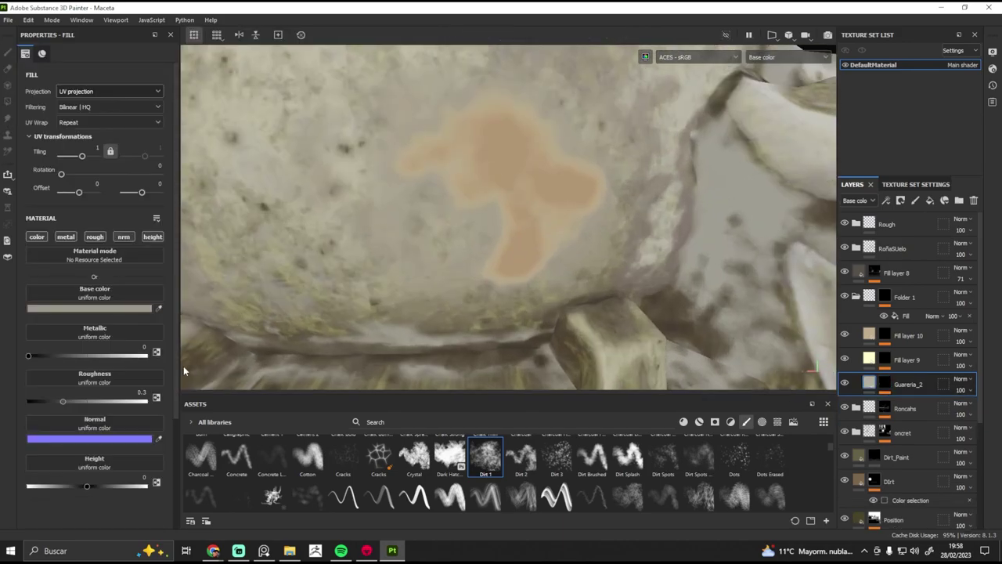
{"action": "left_click", "coordinate": [90, 308]}
{"action": "left_click_drag", "start_coordinate": [174, 465], "coordinate": [227, 464]}
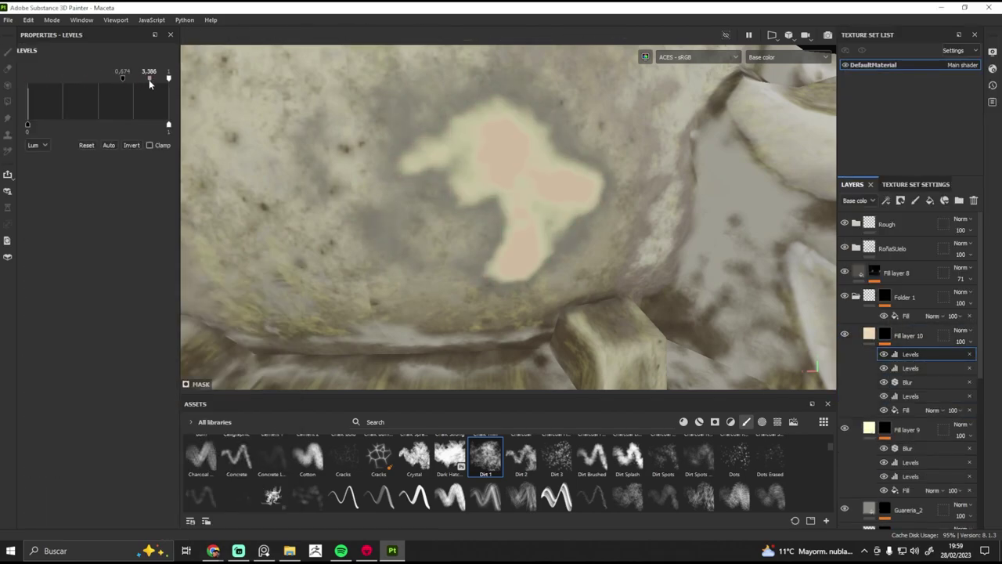
{"action": "left_click", "coordinate": [875, 334]}
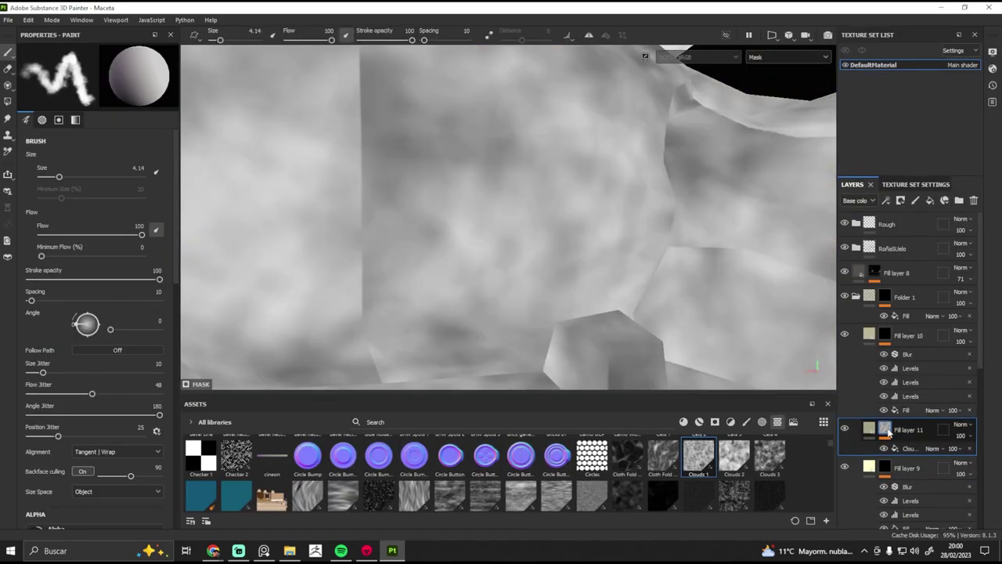
- Scale up the Clouds pattern tiling in Fill layer 11's mask, viewing the mask alone
{"action": "left_click", "coordinate": [892, 448]}
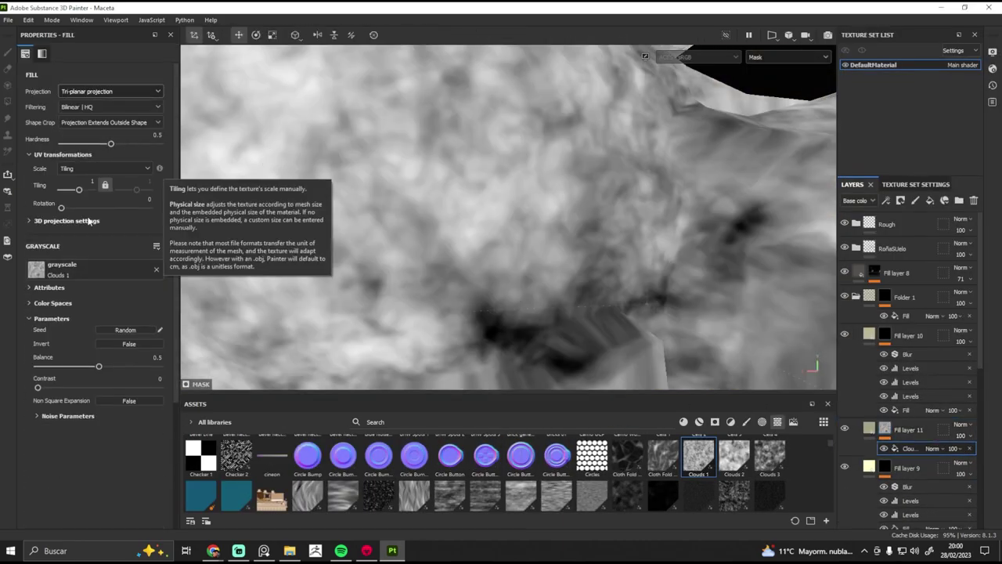
{"action": "key", "text": "m"}
{"action": "key", "text": "m"}
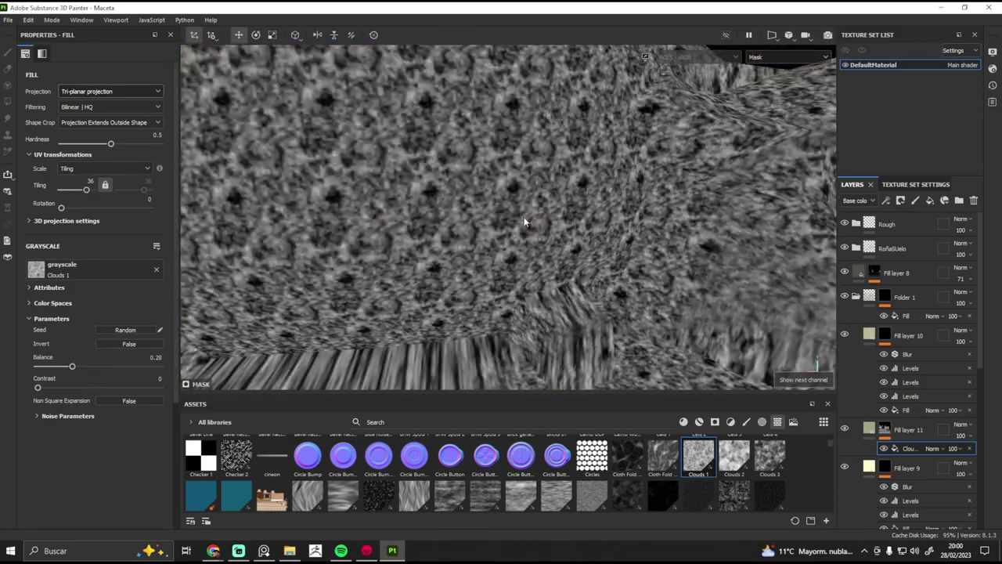
{"action": "mouse_move", "coordinate": [521, 220]}
{"action": "left_mouse_down", "text": "alt"}
{"action": "mouse_move", "coordinate": [201, 197]}
{"action": "mouse_move", "coordinate": [476, 223]}
{"action": "left_mouse_up", "text": "alt"}
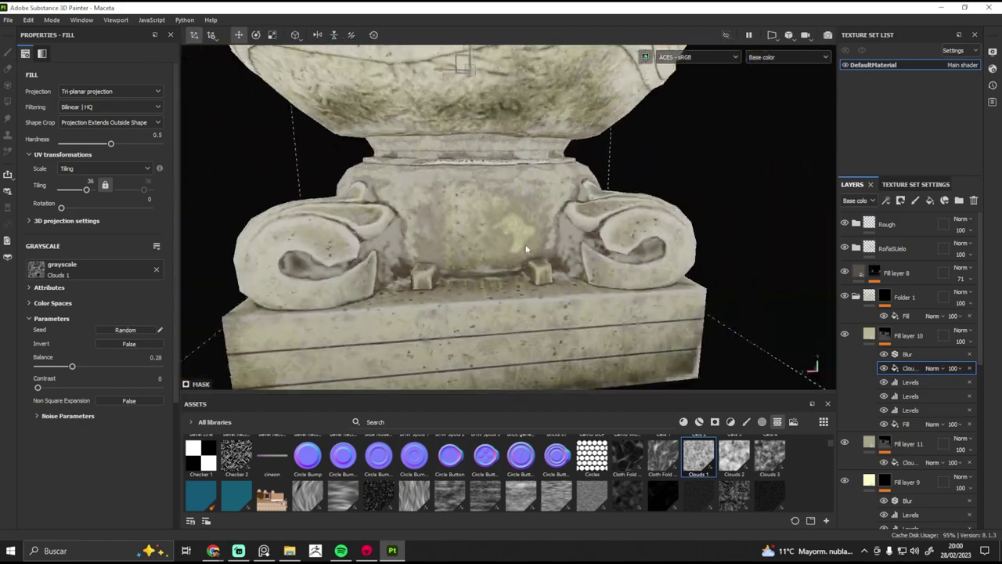
- Pick Fill layer 9's mask and enlarge the brush while framing the front of the base
{"action": "left_click", "coordinate": [908, 335]}
{"action": "left_click_drag", "start_coordinate": [622, 225], "coordinate": [466, 231], "text": "alt"}
{"action": "left_click", "coordinate": [879, 400]}
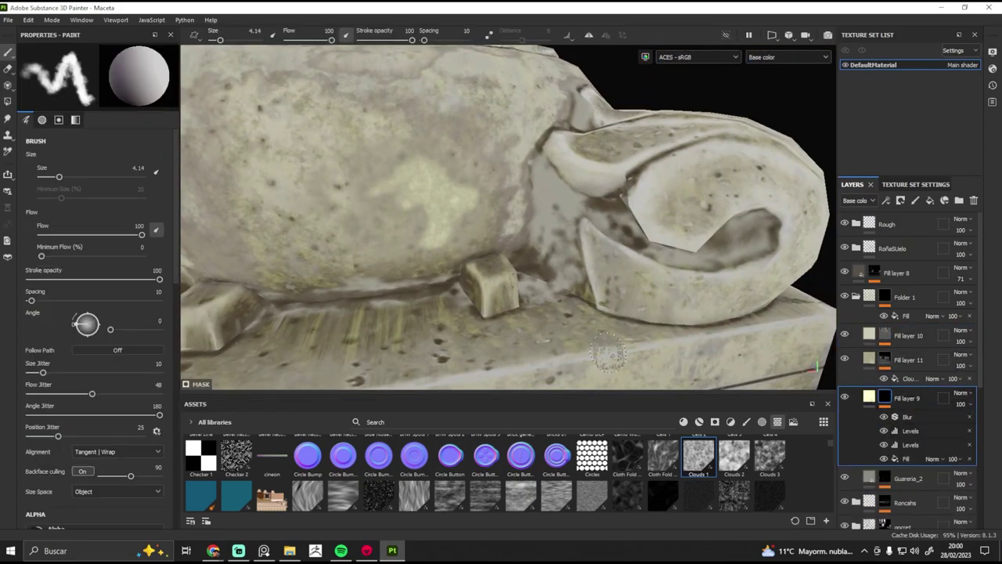
{"action": "left_click_drag", "start_coordinate": [608, 354], "coordinate": [429, 226], "text": "alt"}
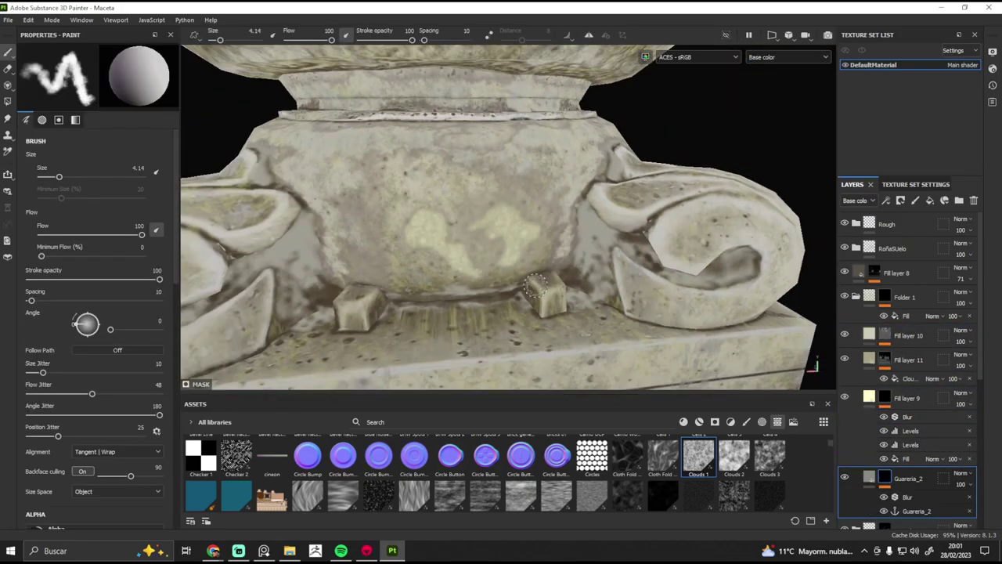
{"action": "key", "text": "m"}
{"action": "scroll", "coordinate": [535, 286], "scroll_direction": "down", "scroll_amount": 3}
{"action": "scroll", "coordinate": [509, 249], "scroll_direction": "up", "scroll_amount": 3}
{"action": "right_click_drag", "start_coordinate": [501, 249], "coordinate": [509, 249], "text": "ctrl"}
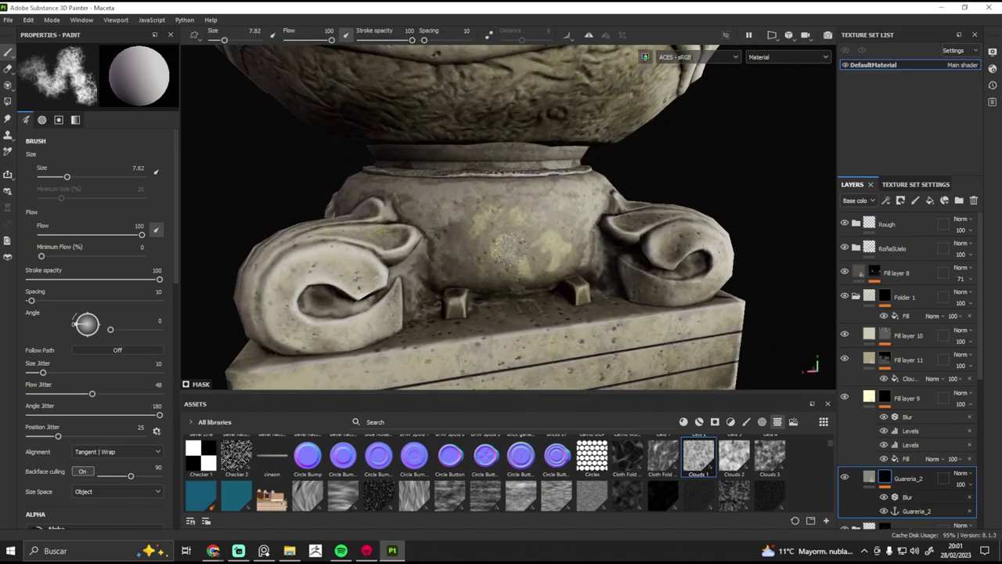
{"action": "scroll", "coordinate": [509, 249], "scroll_direction": "up", "scroll_amount": 5}
- Set Fill layer 9's base colour to muted tan C9B27E and return to the Guareria_2 mask
{"action": "left_click", "coordinate": [906, 398]}
{"action": "key", "text": "c"}
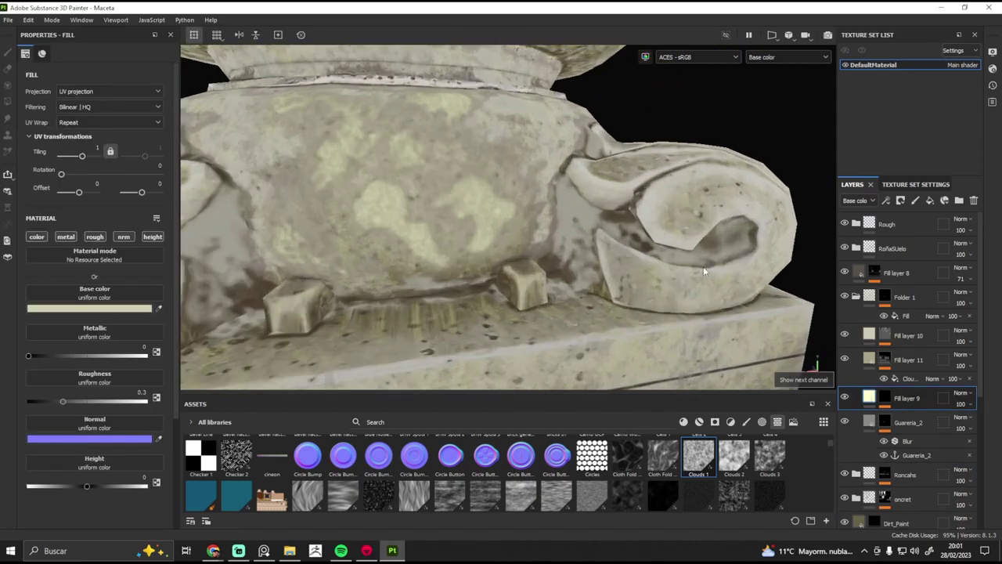
{"action": "left_click_drag", "start_coordinate": [704, 271], "coordinate": [595, 258], "text": "alt"}
{"action": "left_click", "coordinate": [906, 422]}
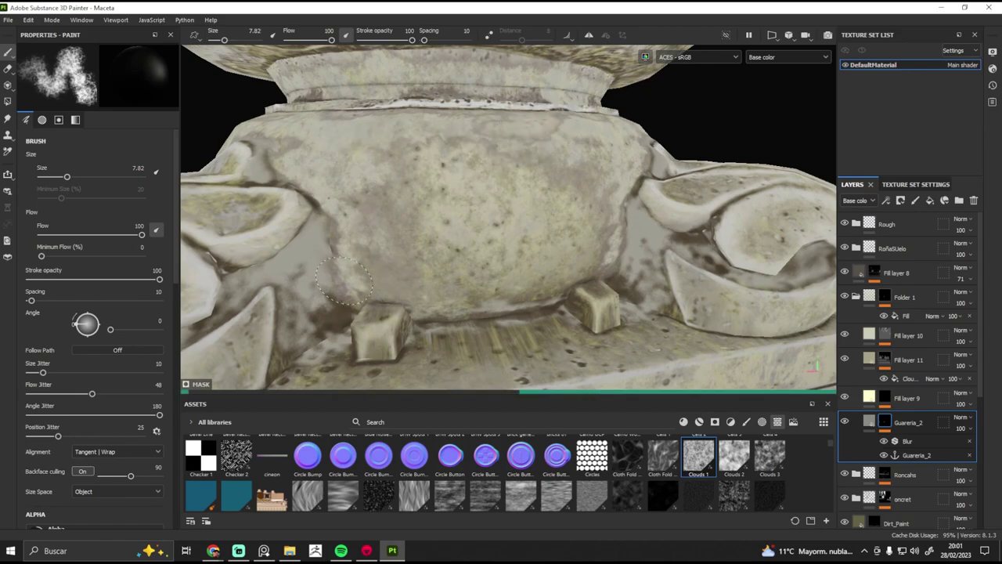
{"action": "scroll", "coordinate": [488, 227], "scroll_direction": "up", "scroll_amount": 2}
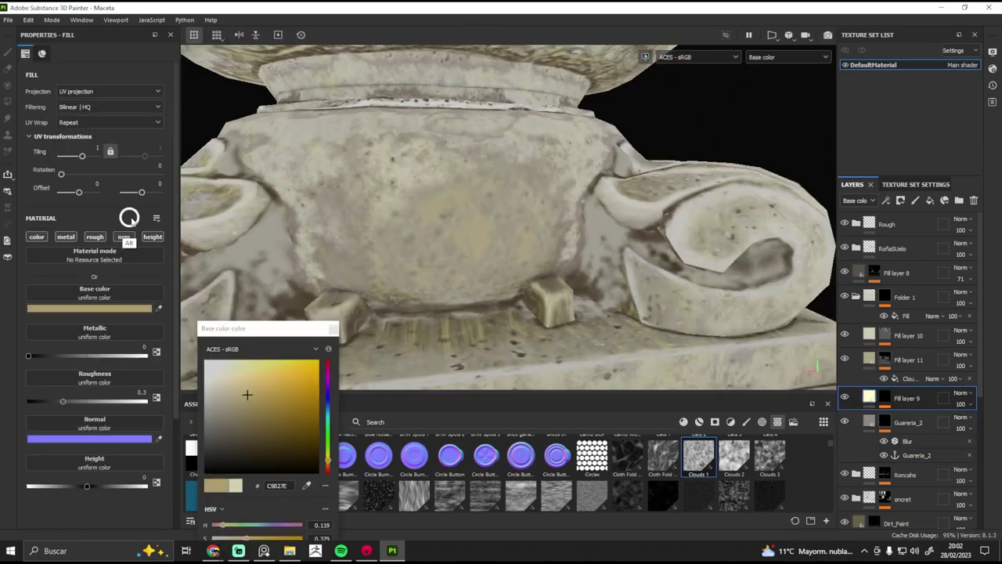
{"action": "left_click", "coordinate": [944, 426]}
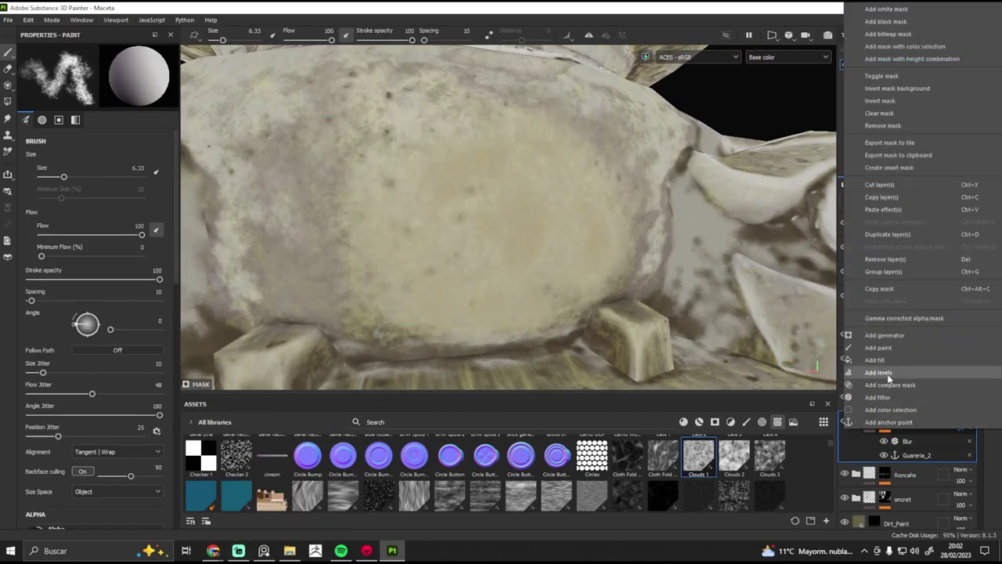
- Subtract a Grunge Concrete Spots fill from the stain mask, tuning its tiling and balance
{"action": "left_click", "coordinate": [874, 359]}
{"action": "left_click_drag", "start_coordinate": [591, 497], "coordinate": [35, 241]}
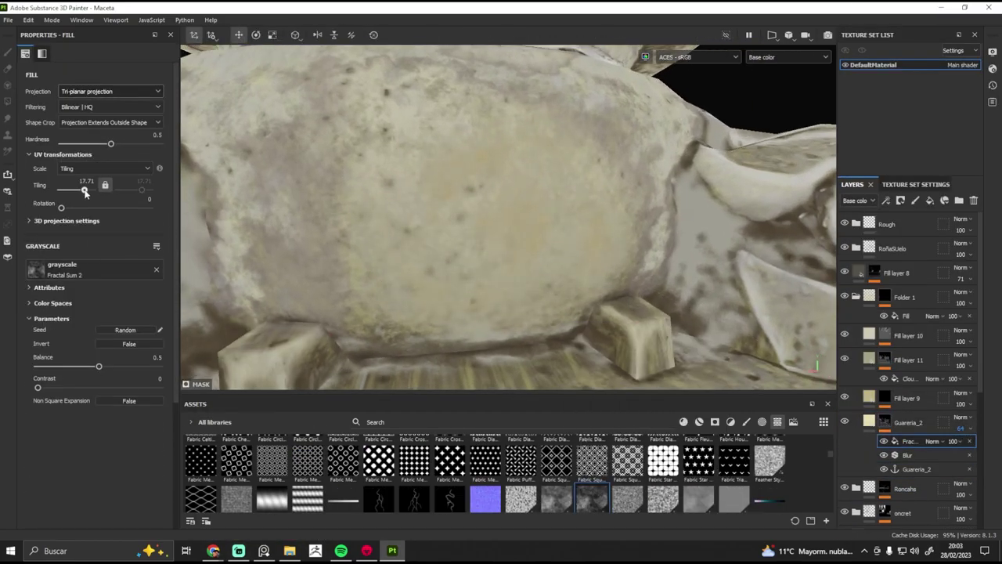
{"action": "left_click_drag", "start_coordinate": [138, 373], "coordinate": [135, 366]}
{"action": "key", "text": "m"}
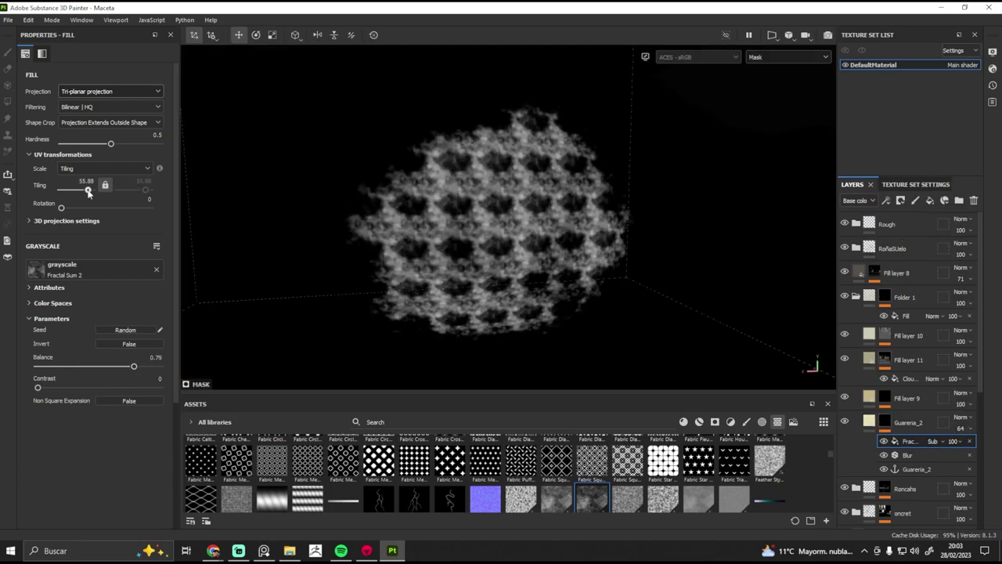
{"action": "left_click_drag", "start_coordinate": [84, 190], "coordinate": [81, 190]}
{"action": "scroll", "coordinate": [628, 491], "scroll_direction": "down", "scroll_amount": 3}
{"action": "left_click_drag", "start_coordinate": [592, 465], "coordinate": [35, 269]}
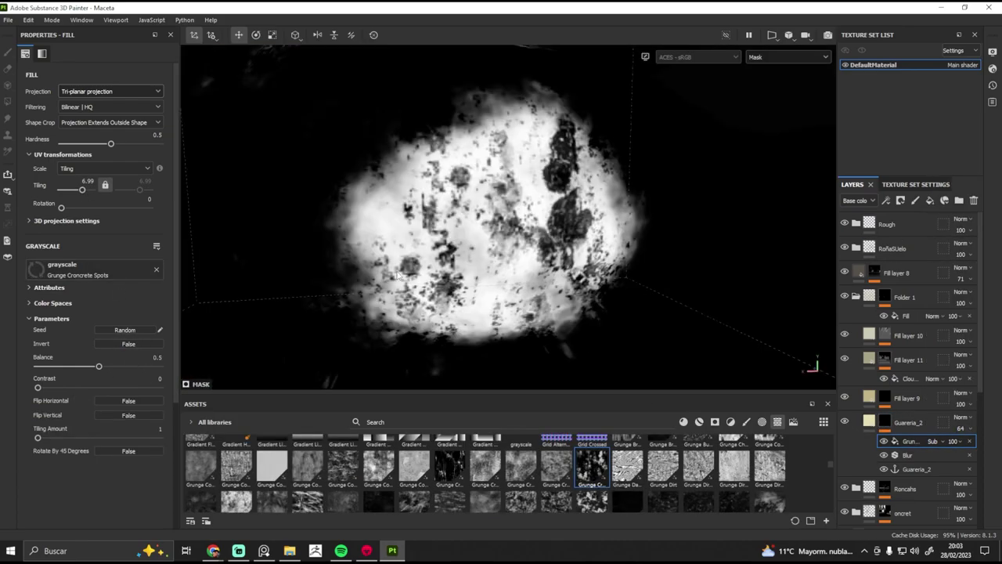
{"action": "left_click", "coordinate": [868, 422]}
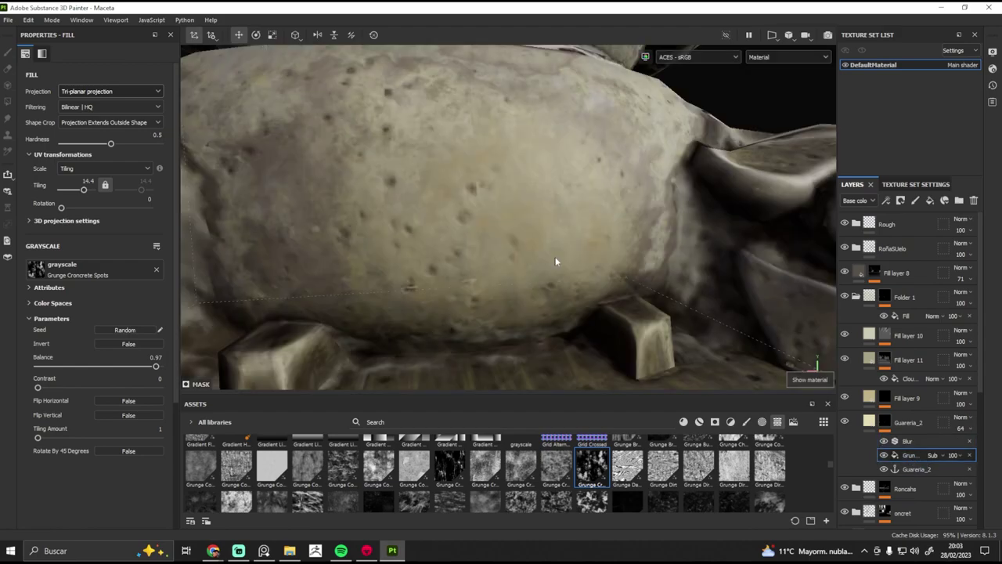
- Recolour Fill layers 10 and 11 to warm tans D2B49E and 9B8A72
{"action": "left_click", "coordinate": [90, 308]}
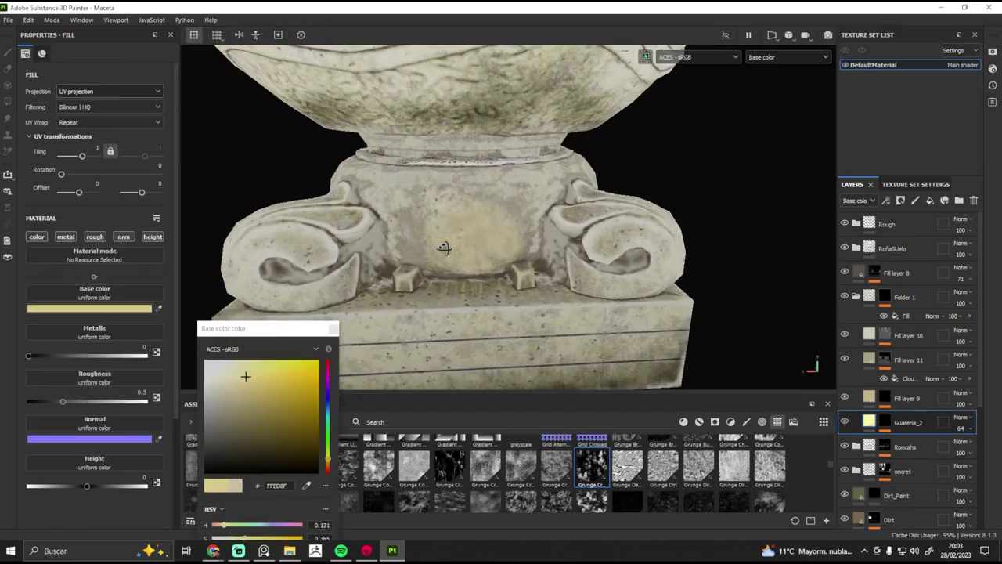
{"action": "left_click_drag", "start_coordinate": [246, 379], "coordinate": [220, 405]}
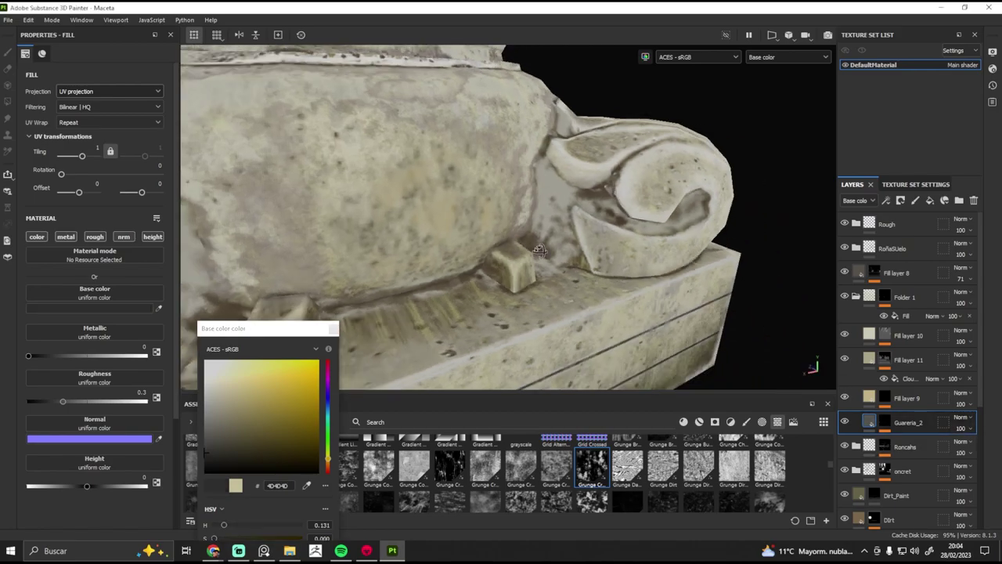
{"action": "mouse_move", "coordinate": [391, 219]}
{"action": "left_mouse_down", "text": "alt"}
{"action": "mouse_move", "coordinate": [363, 233]}
{"action": "mouse_move", "coordinate": [737, 293]}
{"action": "left_mouse_up", "text": "alt"}
{"action": "mouse_move", "coordinate": [225, 426]}
{"action": "left_mouse_down"}
{"action": "mouse_move", "coordinate": [237, 411]}
{"action": "mouse_move", "coordinate": [231, 393]}
{"action": "left_mouse_up"}
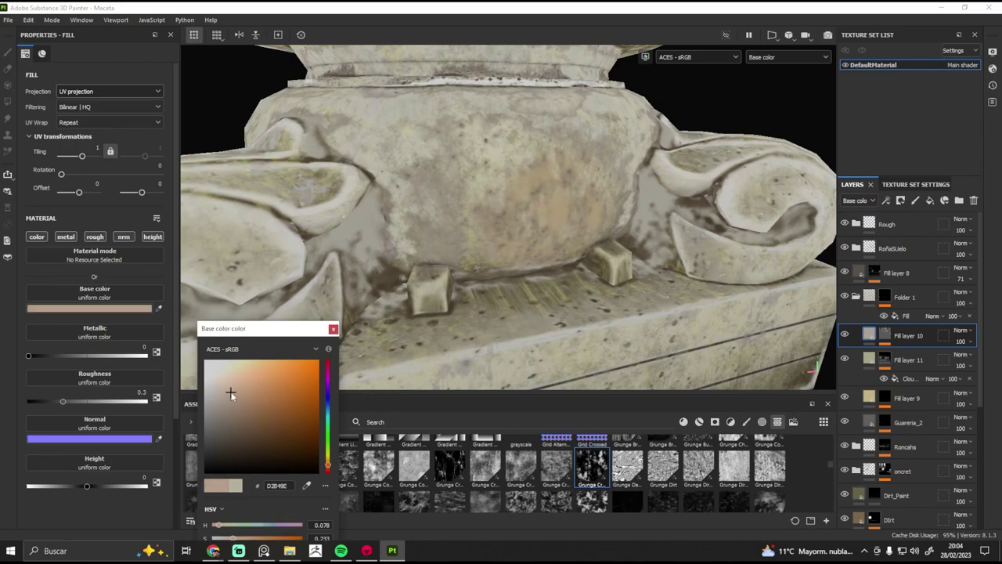
{"action": "left_click", "coordinate": [908, 360]}
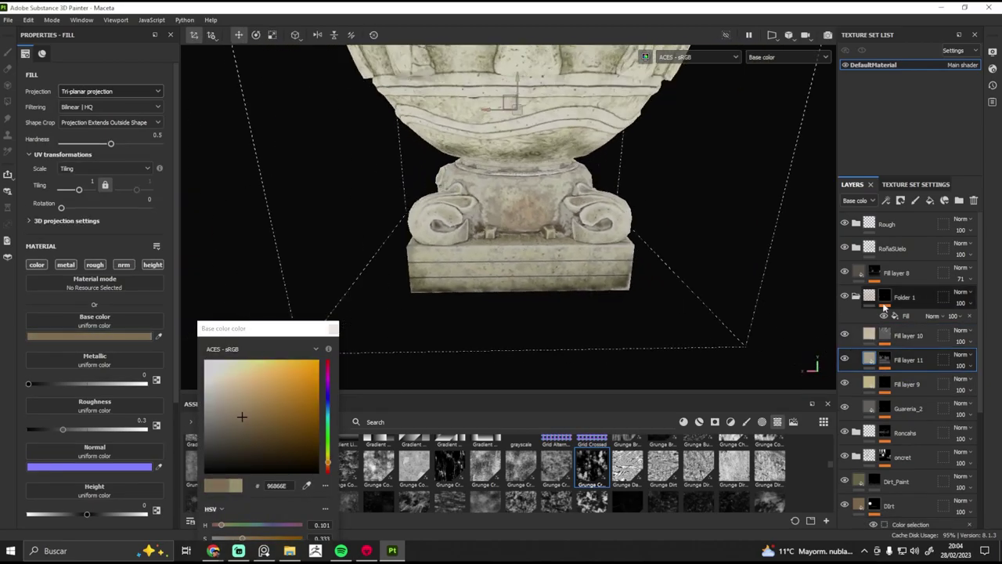
{"action": "left_click", "coordinate": [885, 408]}
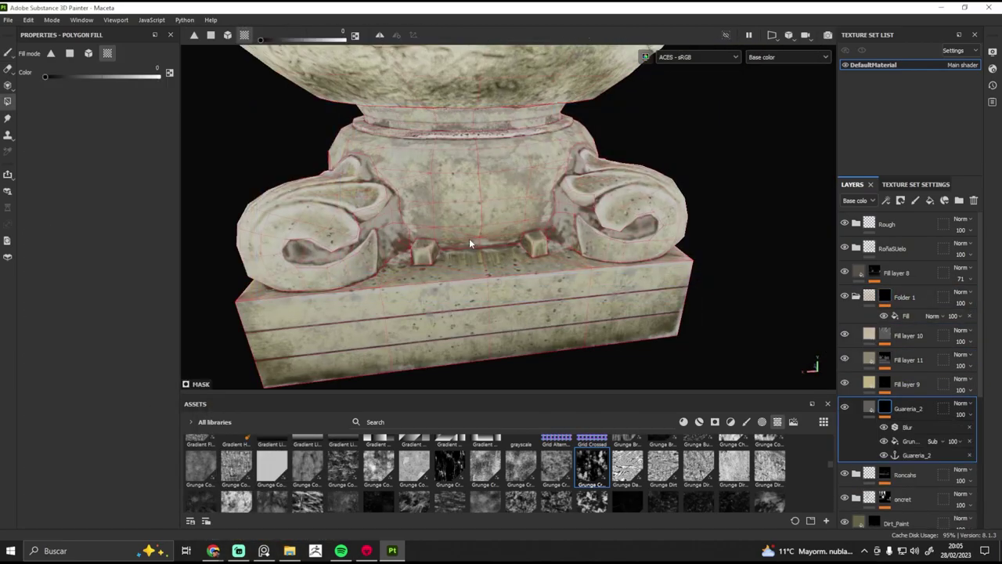
- Switch back to painting, frame the planter's base, and start renaming Folder 1 to Guareria_2
{"action": "key", "text": "1"}
{"action": "mouse_move", "coordinate": [470, 243]}
{"action": "left_mouse_down", "text": "alt"}
{"action": "mouse_move", "coordinate": [464, 296]}
{"action": "mouse_move", "coordinate": [642, 209]}
{"action": "left_mouse_up", "text": "alt"}
{"action": "scroll", "coordinate": [362, 315], "scroll_direction": "down", "scroll_amount": 5}
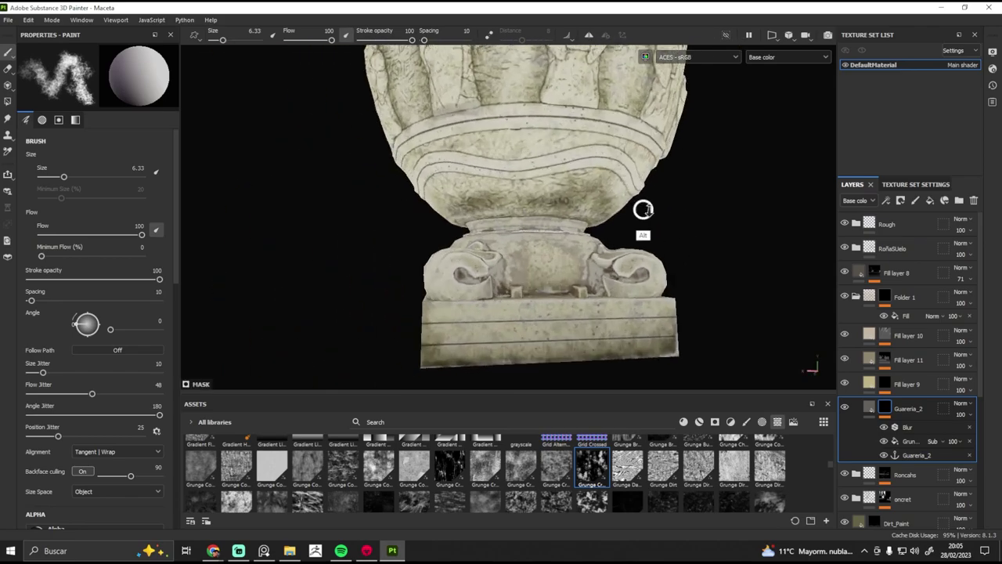
{"action": "scroll", "coordinate": [643, 209], "scroll_direction": "up", "scroll_amount": 3}
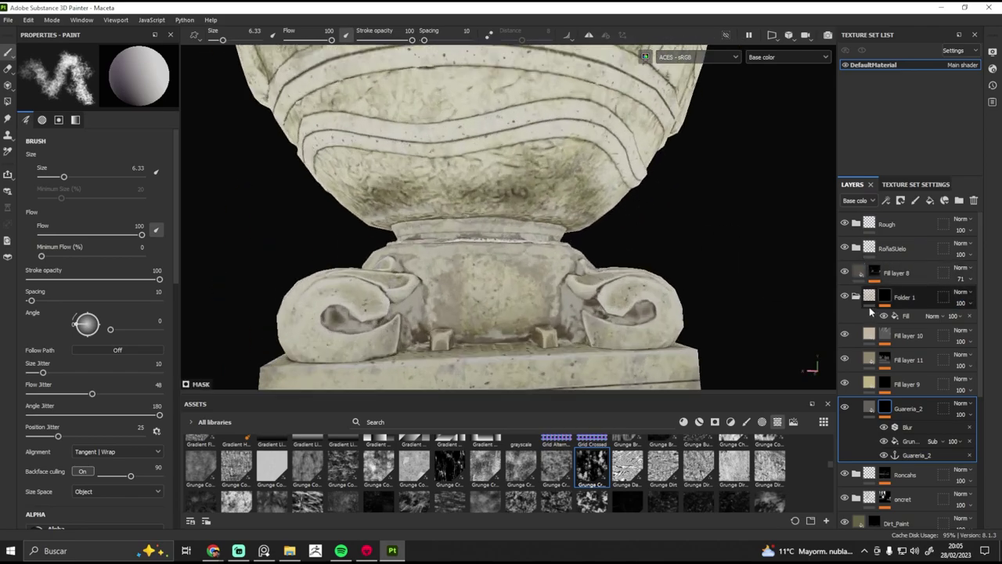
{"action": "double_click", "coordinate": [906, 297]}
- Confirm the Guareria_2 folder name, check Fill layer 8's mask, and delete the RoñaSuelo layer
{"action": "left_click", "coordinate": [873, 273]}
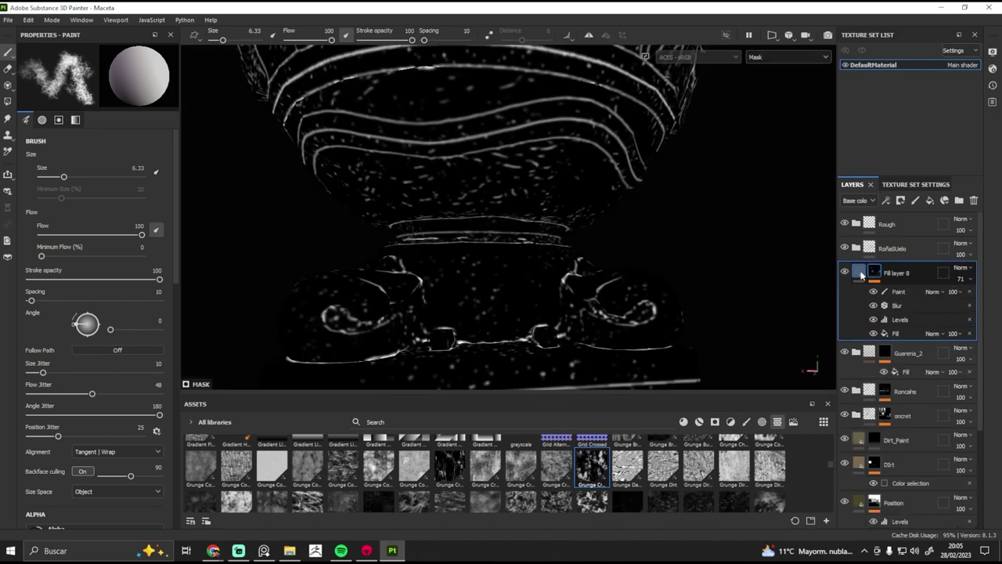
{"action": "left_click", "coordinate": [884, 359]}
{"action": "left_click", "coordinate": [874, 436]}
{"action": "left_click", "coordinate": [856, 248]}
{"action": "left_click", "coordinate": [886, 297]}
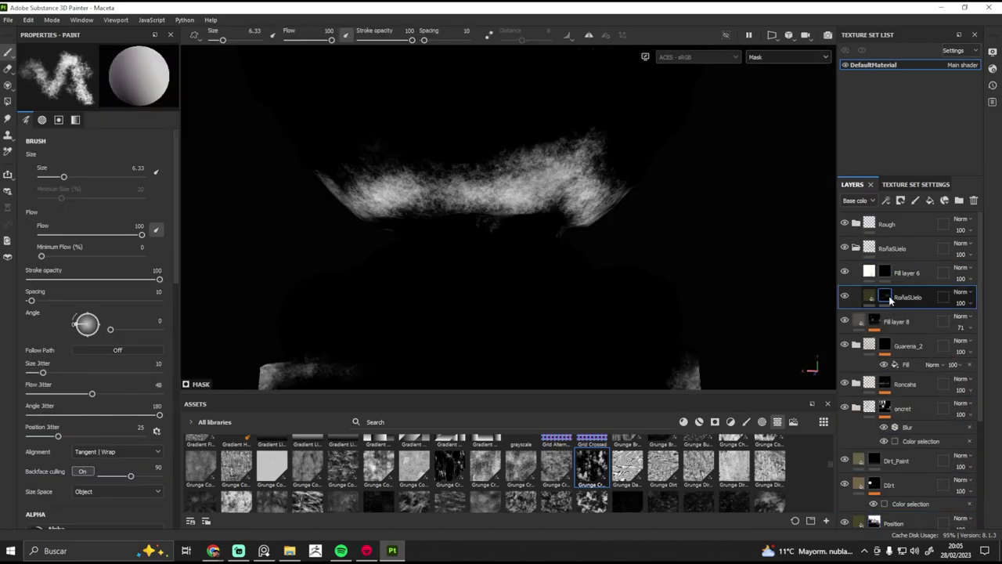
{"action": "key", "text": "Delete"}
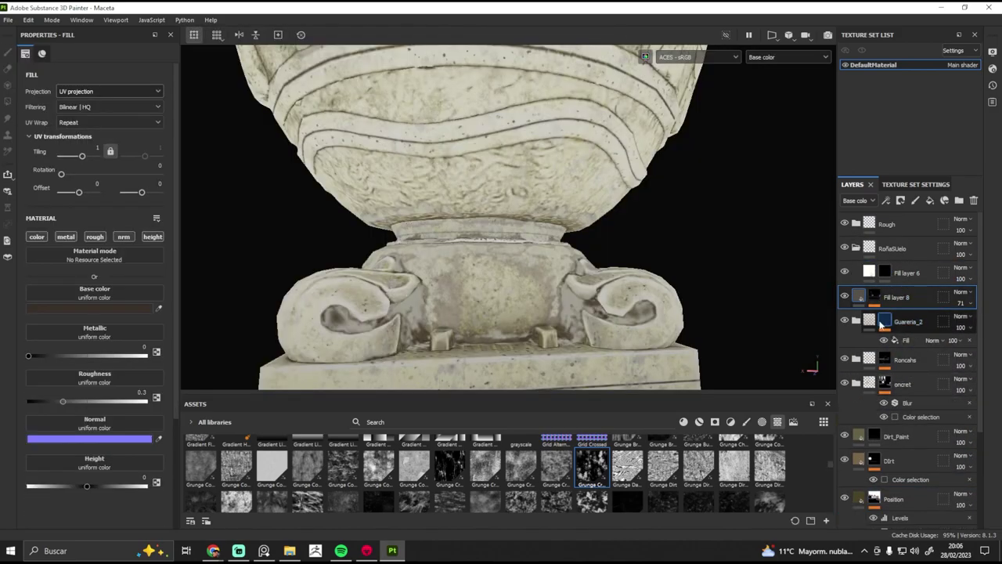
- Paint brownish stain dabs on the vase belly and volutes in the Guareria_2 mask, brush 5.09
{"action": "left_click", "coordinate": [885, 432]}
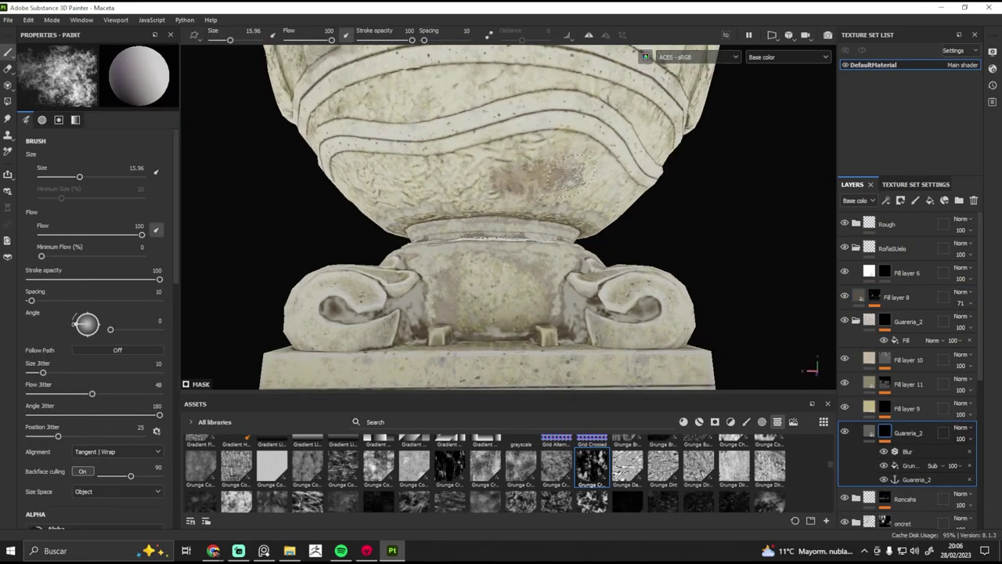
{"action": "mouse_move", "coordinate": [392, 200]}
{"action": "left_mouse_down", "text": "alt"}
{"action": "mouse_move", "coordinate": [462, 187]}
{"action": "mouse_move", "coordinate": [460, 180]}
{"action": "left_mouse_up", "text": "alt"}
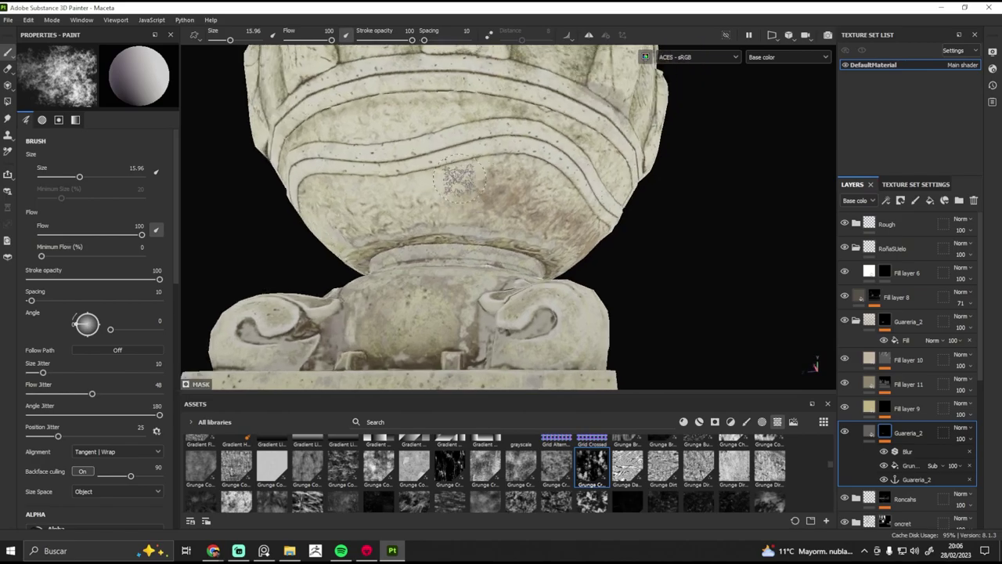
{"action": "mouse_move", "coordinate": [462, 227]}
{"action": "right_mouse_down", "text": "alt"}
{"action": "mouse_move", "coordinate": [771, 268]}
{"action": "mouse_move", "coordinate": [465, 208]}
{"action": "right_mouse_up", "text": "alt"}
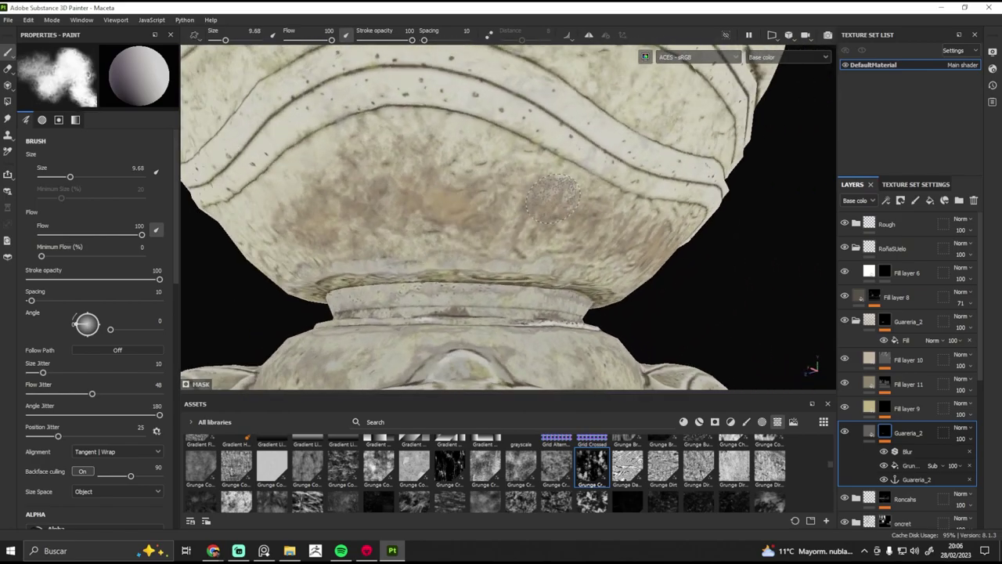
{"action": "mouse_move", "coordinate": [553, 195]}
{"action": "left_mouse_down", "text": "alt"}
{"action": "mouse_move", "coordinate": [409, 196]}
{"action": "mouse_move", "coordinate": [365, 224]}
{"action": "mouse_move", "coordinate": [469, 274]}
{"action": "mouse_move", "coordinate": [459, 286]}
{"action": "left_mouse_up", "text": "alt"}
{"action": "right_click_drag", "start_coordinate": [458, 287], "coordinate": [440, 319], "text": "ctrl"}
{"action": "mouse_move", "coordinate": [457, 313]}
{"action": "left_mouse_down", "text": "alt"}
{"action": "mouse_move", "coordinate": [488, 318]}
{"action": "mouse_move", "coordinate": [454, 286]}
{"action": "mouse_move", "coordinate": [406, 312]}
{"action": "mouse_move", "coordinate": [404, 291]}
{"action": "left_mouse_up", "text": "alt"}
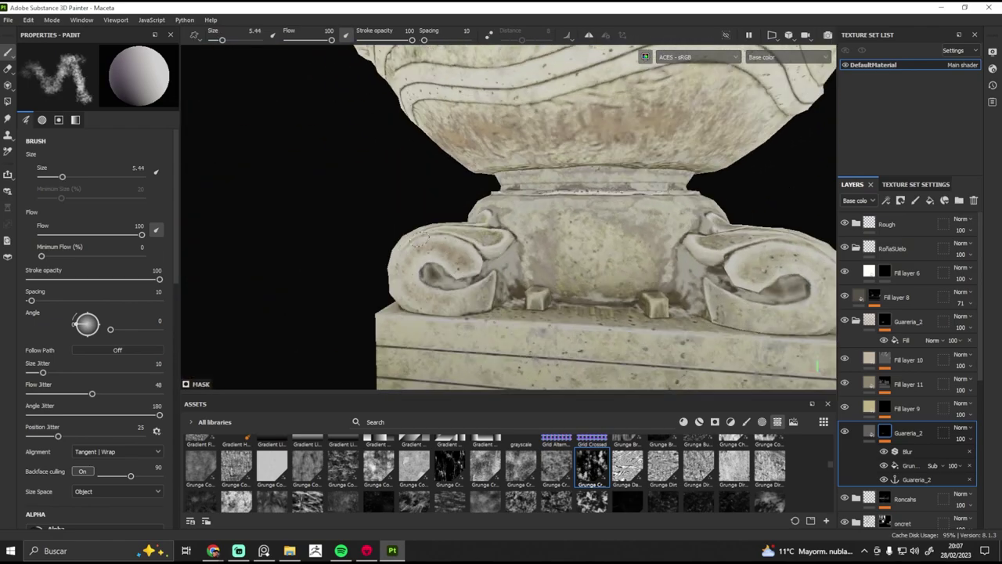
{"action": "scroll", "coordinate": [404, 292], "scroll_direction": "up", "scroll_amount": 3}
{"action": "right_click_drag", "start_coordinate": [403, 291], "coordinate": [438, 292], "text": "ctrl"}
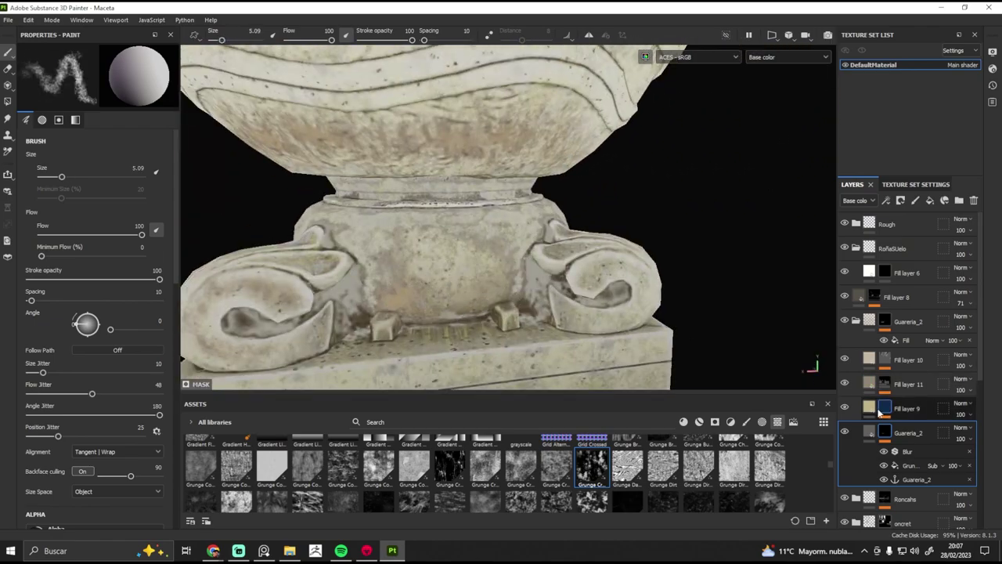
- Darken Fill layer 9's base colour and return to the Guareria_2 mask
{"action": "left_click", "coordinate": [879, 413]}
{"action": "left_click", "coordinate": [141, 308]}
{"action": "left_click", "coordinate": [243, 408]}
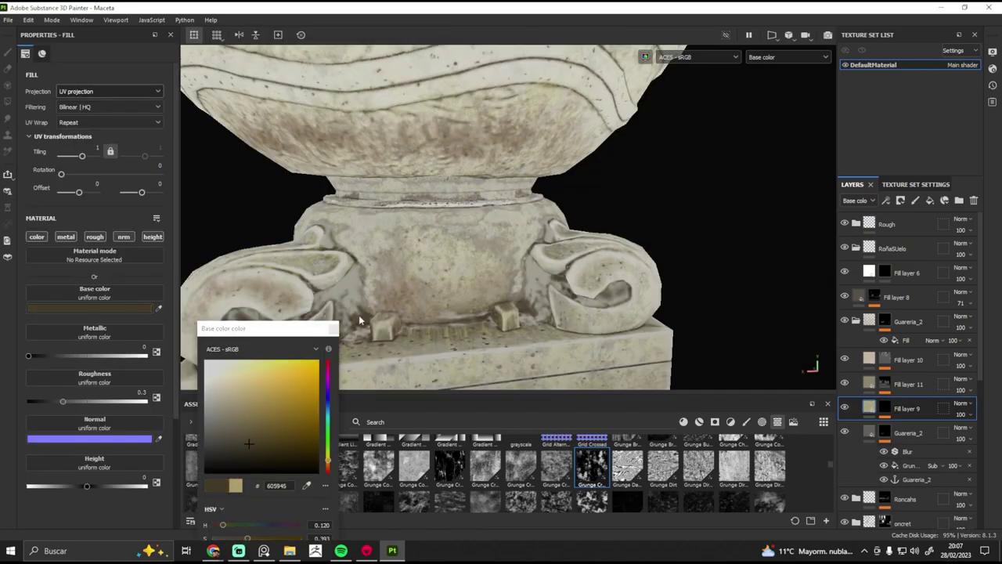
{"action": "scroll", "coordinate": [358, 315], "scroll_direction": "down", "scroll_amount": 2}
{"action": "left_click", "coordinate": [908, 432]}
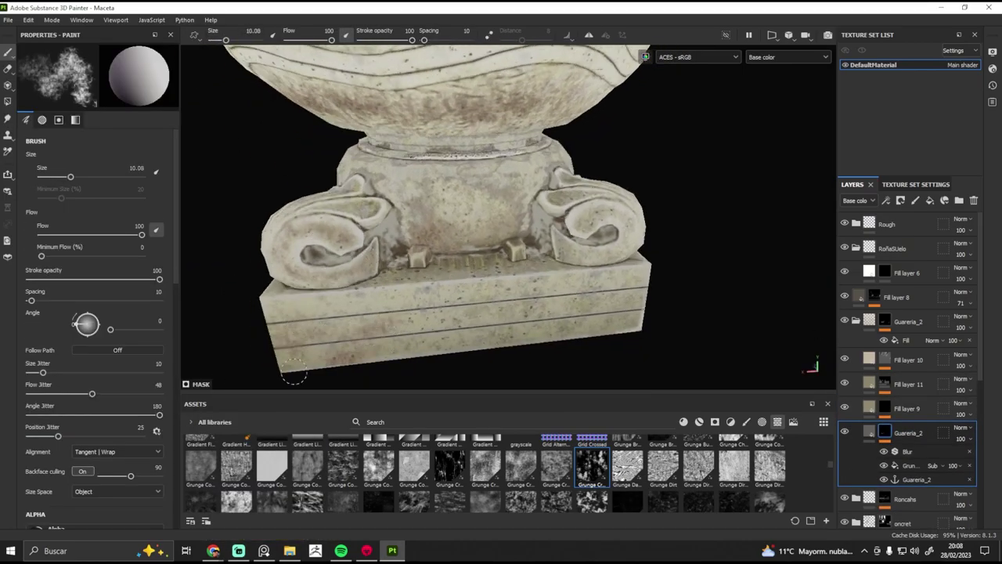
- Dab more stains on the base's corners and volutes with a smaller brush
{"action": "left_click_drag", "start_coordinate": [295, 374], "coordinate": [424, 238], "text": "alt"}
{"action": "mouse_move", "coordinate": [504, 270]}
{"action": "left_mouse_down", "text": "alt"}
{"action": "mouse_move", "coordinate": [548, 329]}
{"action": "mouse_move", "coordinate": [516, 304]}
{"action": "mouse_move", "coordinate": [663, 255]}
{"action": "mouse_move", "coordinate": [510, 206]}
{"action": "mouse_move", "coordinate": [483, 228]}
{"action": "mouse_move", "coordinate": [548, 211]}
{"action": "mouse_move", "coordinate": [463, 255]}
{"action": "left_mouse_up", "text": "alt"}
{"action": "scroll", "coordinate": [663, 255], "scroll_direction": "down", "scroll_amount": 3}
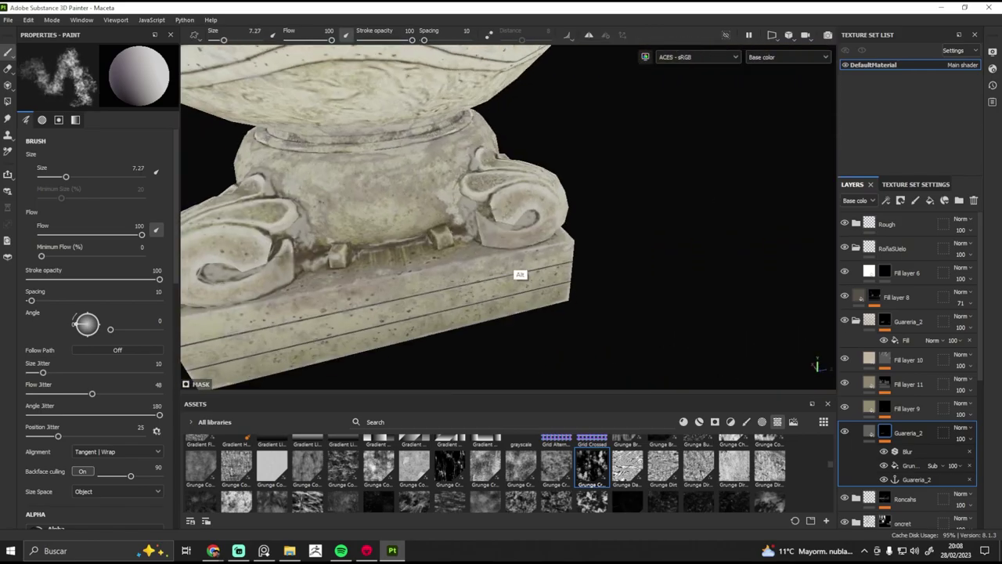
{"action": "key", "text": "bracketleft"}
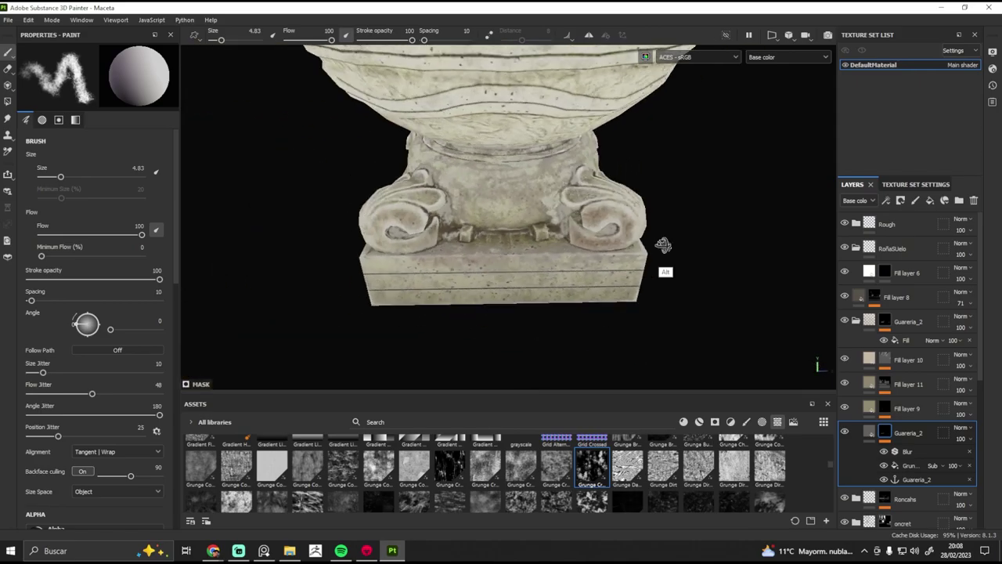
{"action": "left_click_drag", "start_coordinate": [663, 245], "coordinate": [349, 226], "text": "alt"}
{"action": "scroll", "coordinate": [584, 285], "scroll_direction": "down", "scroll_amount": 3}
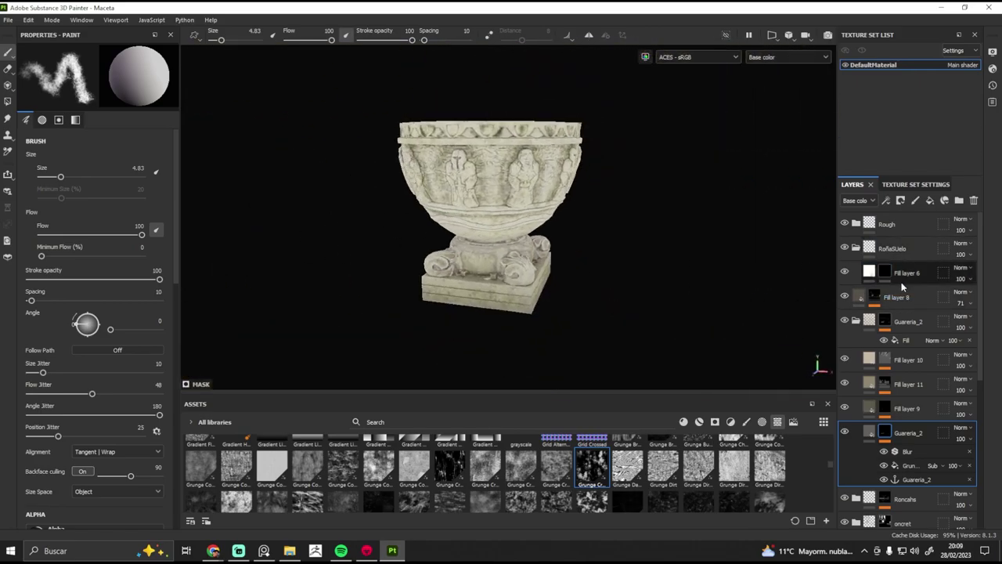
{"action": "scroll", "coordinate": [547, 258], "scroll_direction": "up", "scroll_amount": 3}
{"action": "scroll", "coordinate": [548, 259], "scroll_direction": "up", "scroll_amount": 3}
- Add larger stain dabs from a lower view and lower the Guareria_2 folder opacity to 70
{"action": "mouse_move", "coordinate": [548, 258]}
{"action": "left_mouse_down", "text": "alt"}
{"action": "mouse_move", "coordinate": [631, 284]}
{"action": "mouse_move", "coordinate": [537, 227]}
{"action": "left_mouse_up", "text": "alt"}
{"action": "right_click_drag", "start_coordinate": [537, 227], "coordinate": [543, 220], "text": "ctrl"}
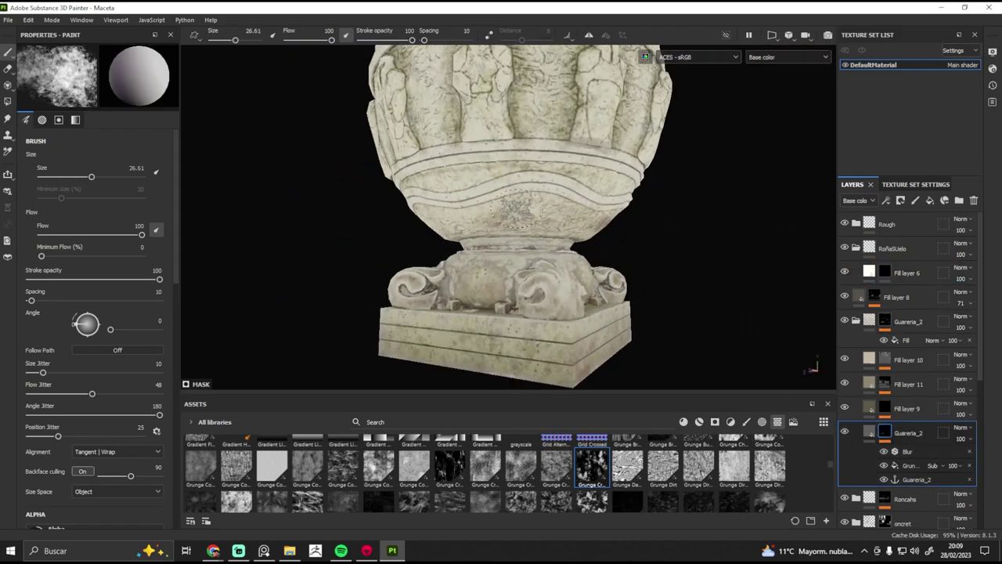
{"action": "mouse_move", "coordinate": [513, 207]}
{"action": "left_mouse_down", "text": "alt"}
{"action": "mouse_move", "coordinate": [462, 245]}
{"action": "mouse_move", "coordinate": [546, 280]}
{"action": "left_mouse_up", "text": "alt"}
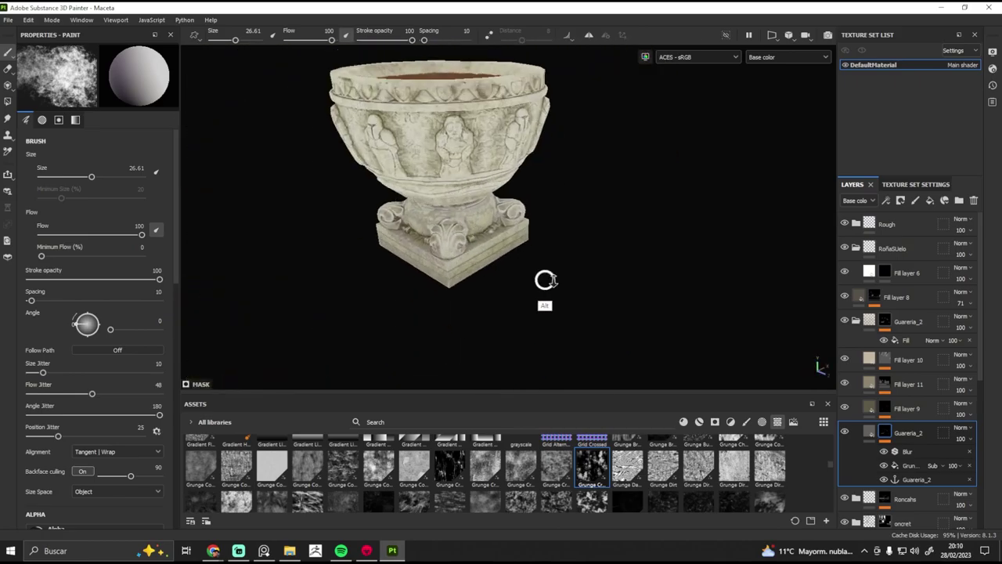
{"action": "right_click_drag", "start_coordinate": [545, 280], "coordinate": [476, 261], "text": "alt"}
{"action": "right_click_drag", "start_coordinate": [494, 193], "coordinate": [419, 204], "text": "alt"}
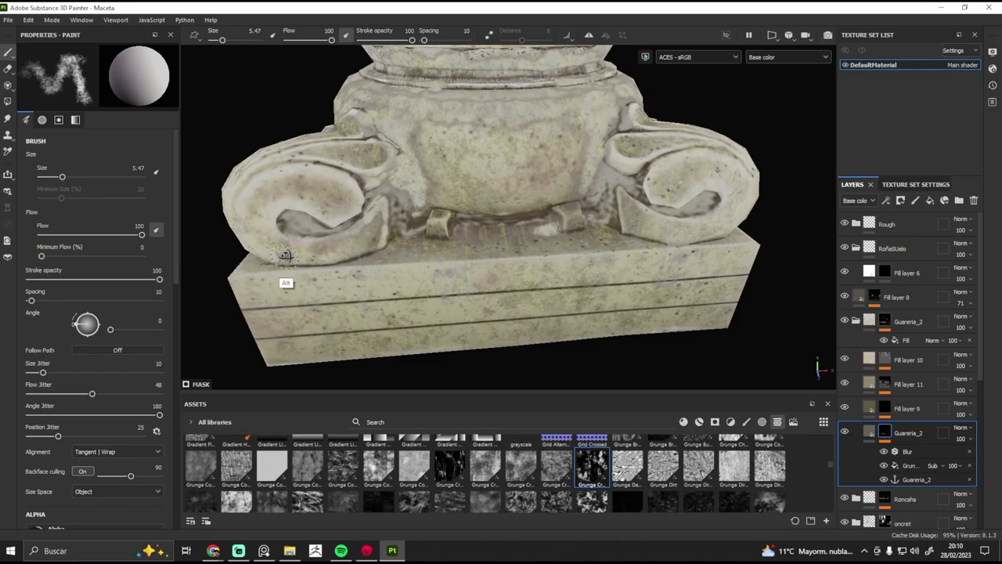
{"action": "left_click_drag", "start_coordinate": [286, 257], "coordinate": [470, 290], "text": "alt"}
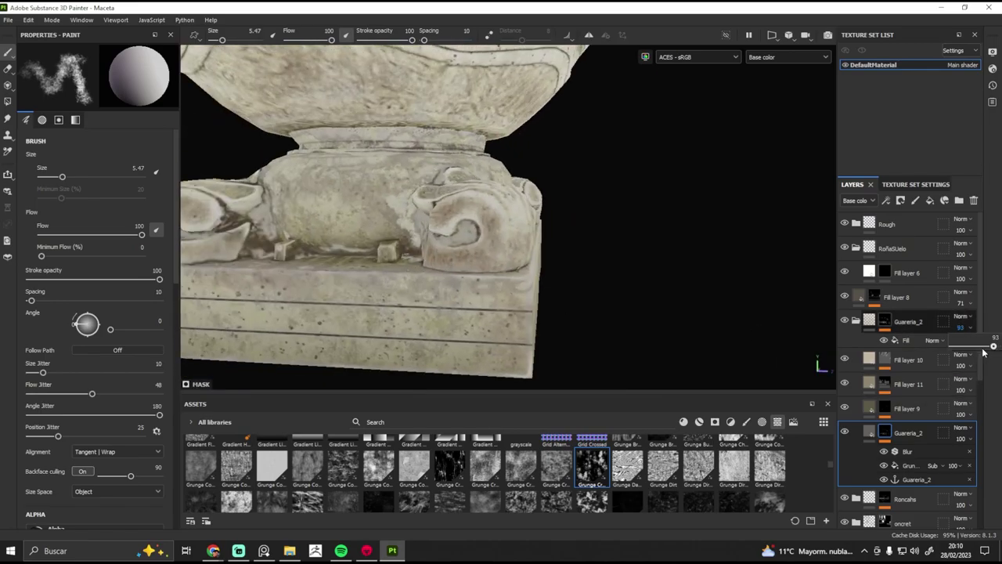
{"action": "left_click_drag", "start_coordinate": [984, 352], "coordinate": [974, 345]}
{"action": "left_click_drag", "start_coordinate": [525, 224], "coordinate": [537, 284], "text": "alt"}
- Add Fill layer 12 above Fill layer 6 and enlarge the brushes-and-alphas shelf
{"action": "left_click", "coordinate": [907, 272]}
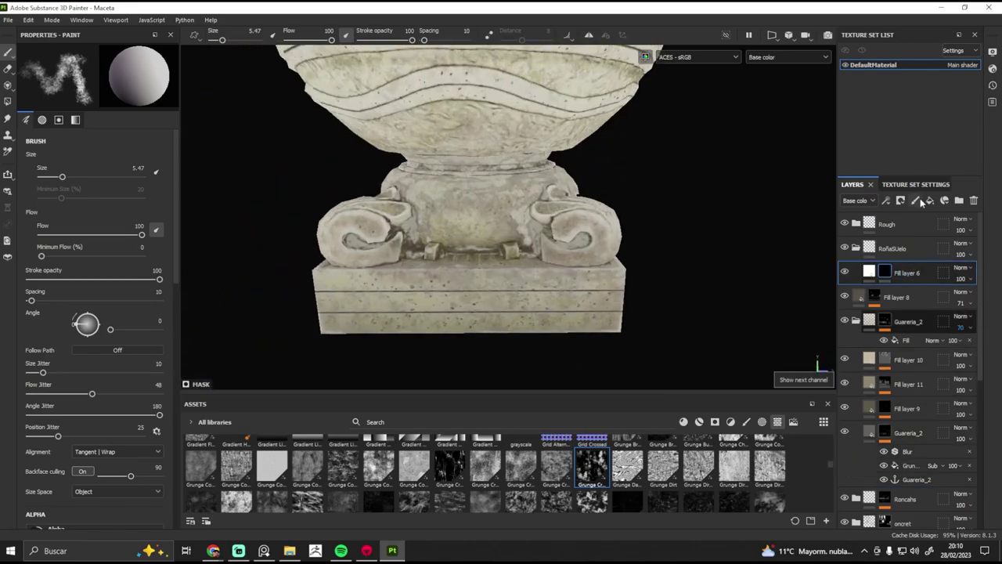
{"action": "left_click", "coordinate": [919, 201]}
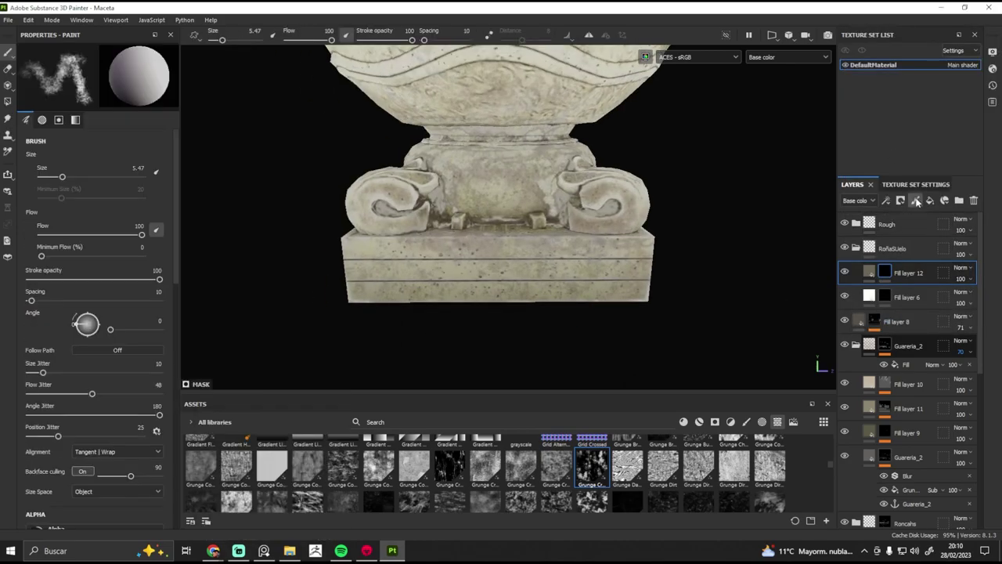
{"action": "left_click", "coordinate": [745, 421]}
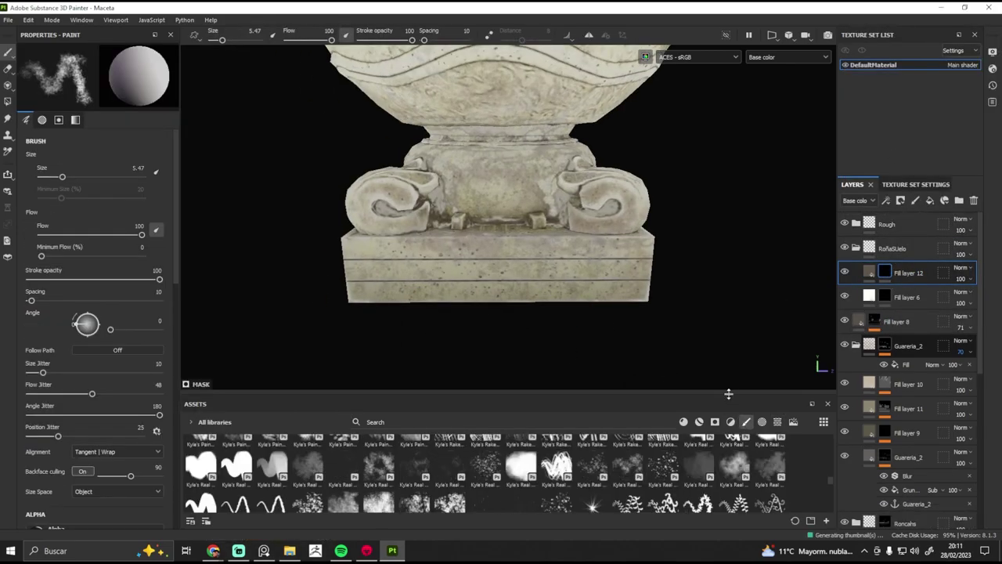
{"action": "left_click_drag", "start_coordinate": [728, 394], "coordinate": [728, 339]}
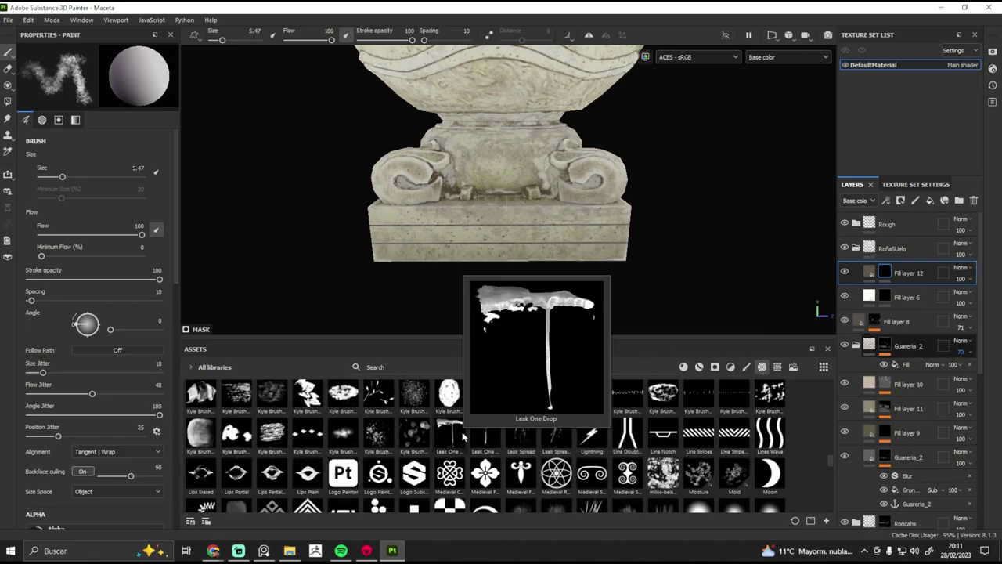
- Browse the alpha shelf for the Drips High leak alpha
{"action": "scroll", "coordinate": [516, 442], "scroll_direction": "up", "scroll_amount": 5}
{"action": "scroll", "coordinate": [571, 450], "scroll_direction": "up", "scroll_amount": 5}
{"action": "scroll", "coordinate": [626, 462], "scroll_direction": "up", "scroll_amount": 5}
{"action": "scroll", "coordinate": [678, 471], "scroll_direction": "up", "scroll_amount": 5}
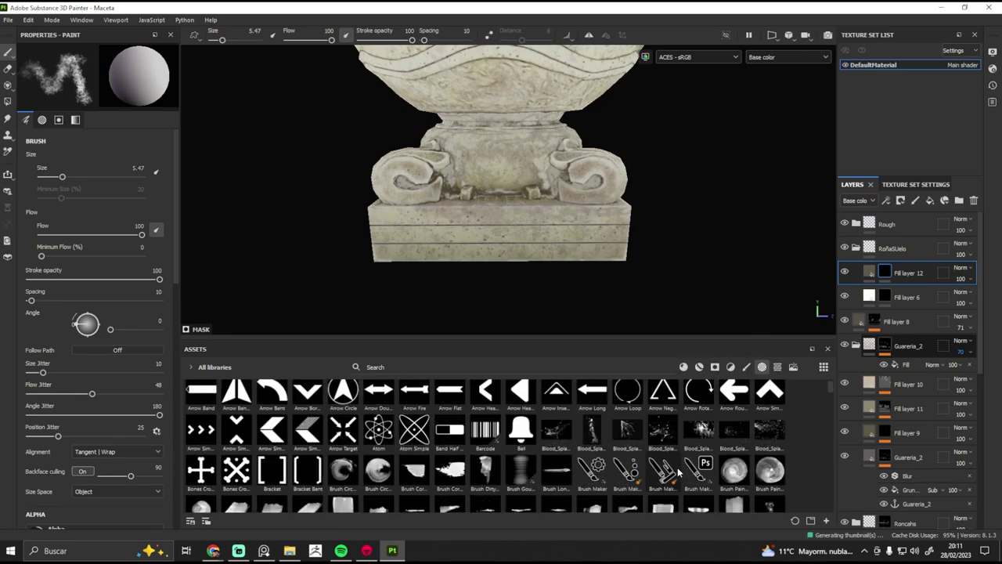
{"action": "scroll", "coordinate": [658, 472], "scroll_direction": "down", "scroll_amount": 10}
{"action": "scroll", "coordinate": [626, 474], "scroll_direction": "down", "scroll_amount": 10}
{"action": "scroll", "coordinate": [603, 477], "scroll_direction": "down", "scroll_amount": 10}
{"action": "scroll", "coordinate": [578, 479], "scroll_direction": "up", "scroll_amount": 1}
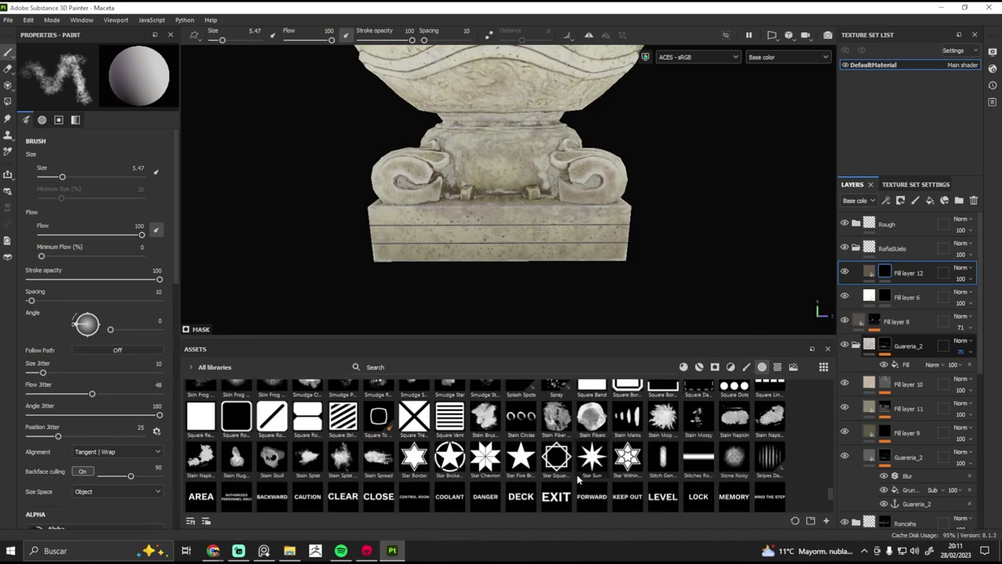
{"action": "scroll", "coordinate": [577, 479], "scroll_direction": "up", "scroll_amount": 5}
{"action": "scroll", "coordinate": [577, 479], "scroll_direction": "up", "scroll_amount": 5}
{"action": "scroll", "coordinate": [575, 479], "scroll_direction": "up", "scroll_amount": 3}
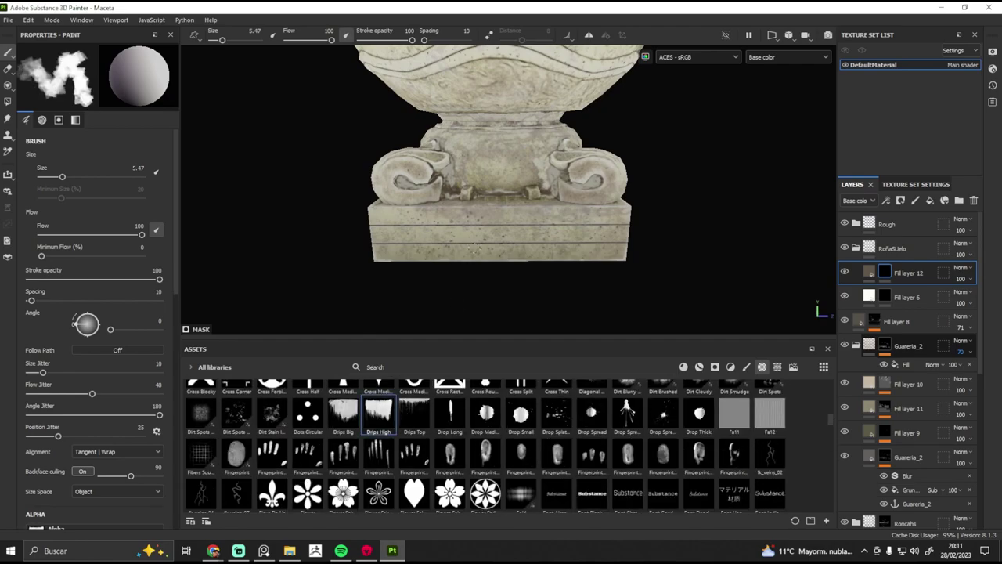
- Paint three dark drip-leak strokes along the base's lower edges with the Drips High alpha
{"action": "left_click_drag", "start_coordinate": [43, 415], "coordinate": [29, 415]}
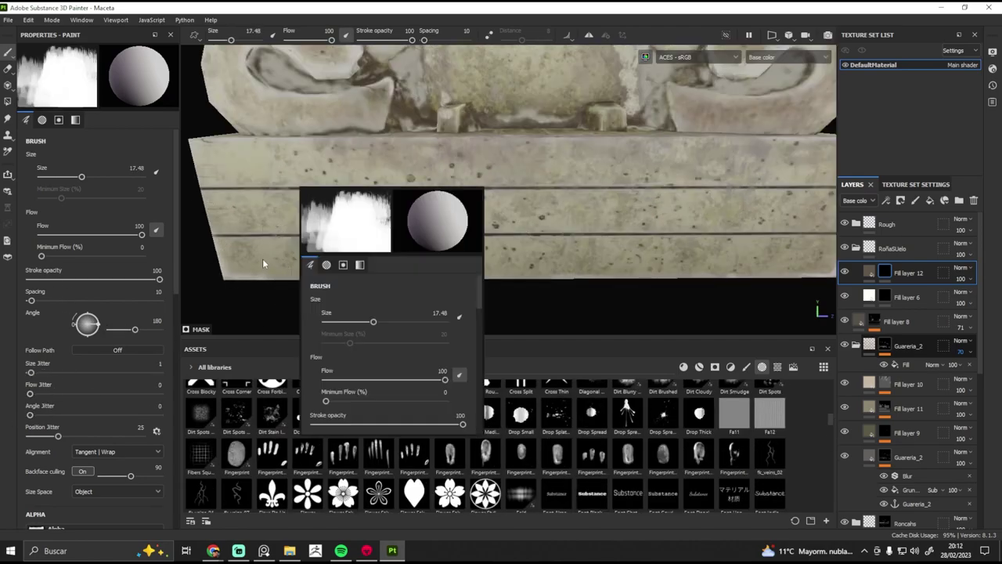
{"action": "left_click_drag", "start_coordinate": [234, 270], "coordinate": [399, 266]}
{"action": "left_click_drag", "start_coordinate": [82, 177], "coordinate": [68, 177]}
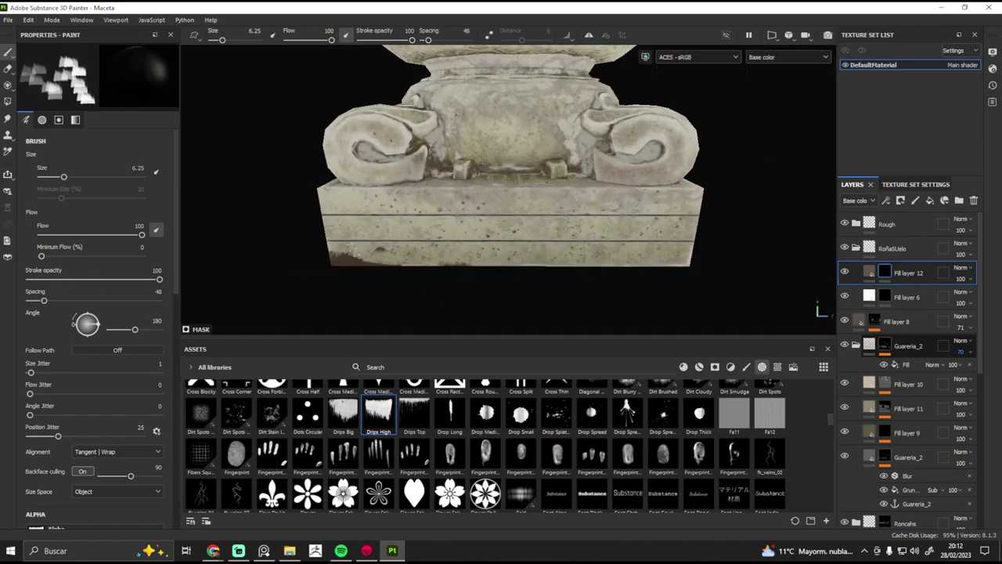
{"action": "scroll", "coordinate": [483, 275], "scroll_direction": "up", "scroll_amount": 3}
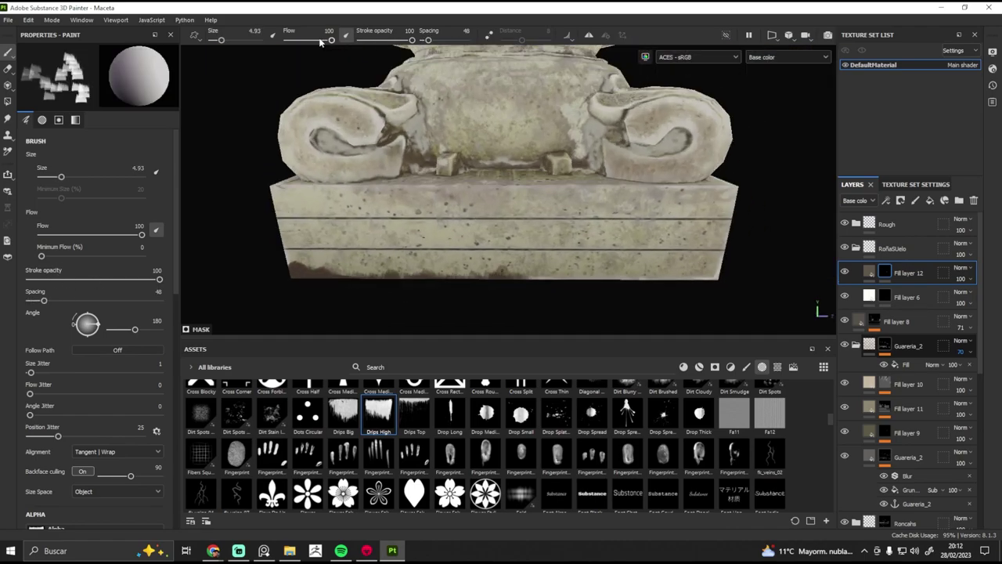
{"action": "mouse_move", "coordinate": [616, 278]}
{"action": "left_mouse_down", "text": "alt"}
{"action": "mouse_move", "coordinate": [347, 277]}
{"action": "mouse_move", "coordinate": [521, 270]}
{"action": "left_mouse_up", "text": "alt"}
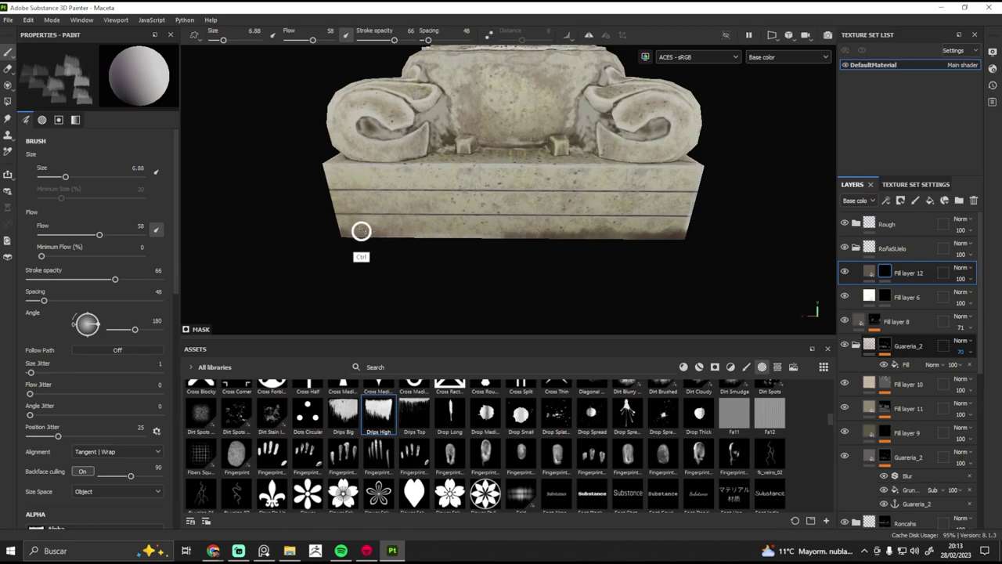
- Move Fill layer 12 beneath Fill layer 6 and inspect the leaks from several angles
{"action": "left_click_drag", "start_coordinate": [499, 234], "coordinate": [382, 249], "text": "alt"}
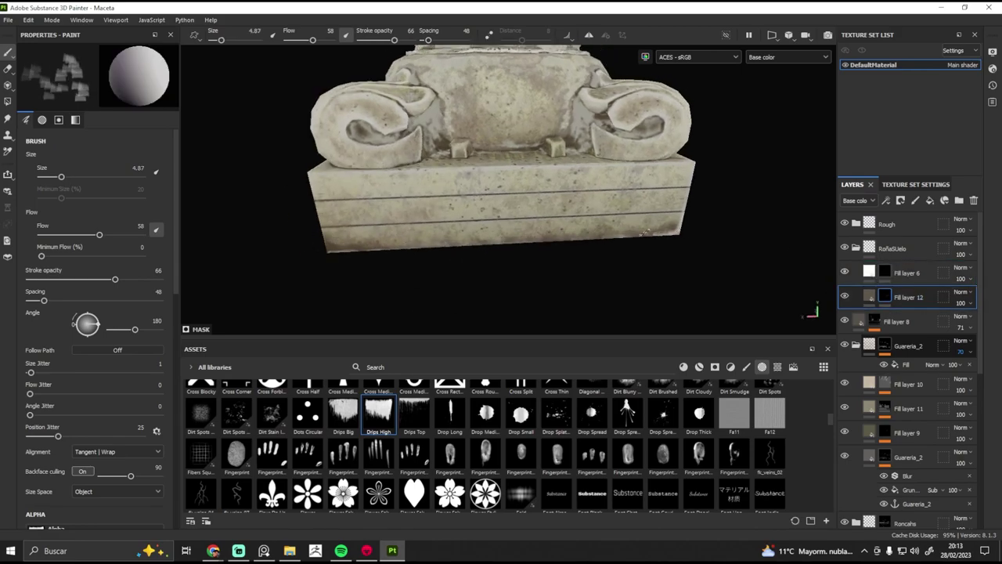
{"action": "mouse_move", "coordinate": [679, 226]}
{"action": "left_mouse_down", "text": "alt"}
{"action": "mouse_move", "coordinate": [496, 257]}
{"action": "mouse_move", "coordinate": [390, 247]}
{"action": "mouse_move", "coordinate": [648, 248]}
{"action": "mouse_move", "coordinate": [417, 226]}
{"action": "left_mouse_up", "text": "alt"}
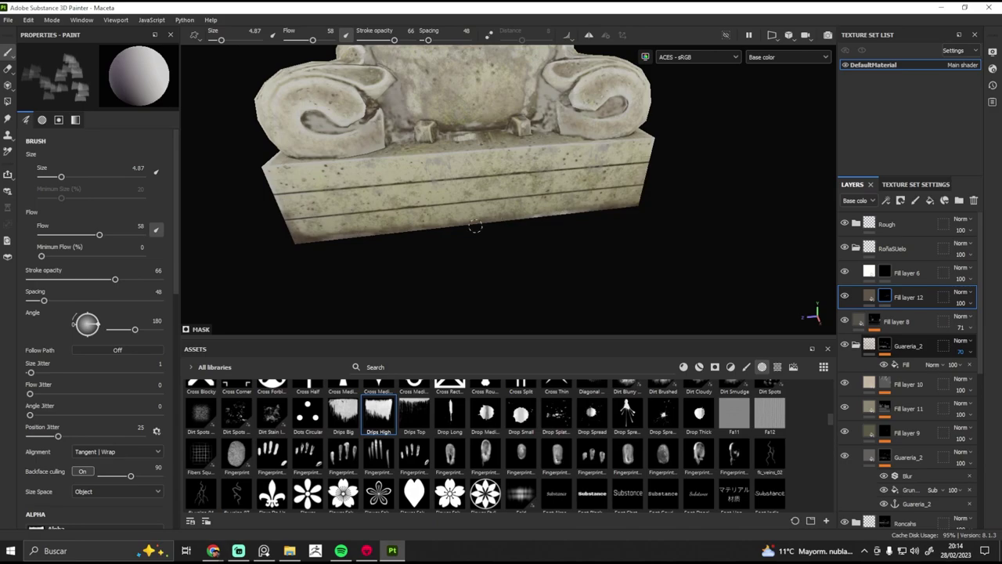
{"action": "mouse_move", "coordinate": [475, 226]}
{"action": "left_mouse_down", "text": "alt"}
{"action": "mouse_move", "coordinate": [519, 230]}
{"action": "mouse_move", "coordinate": [291, 216]}
{"action": "mouse_move", "coordinate": [565, 219]}
{"action": "left_mouse_up", "text": "alt"}
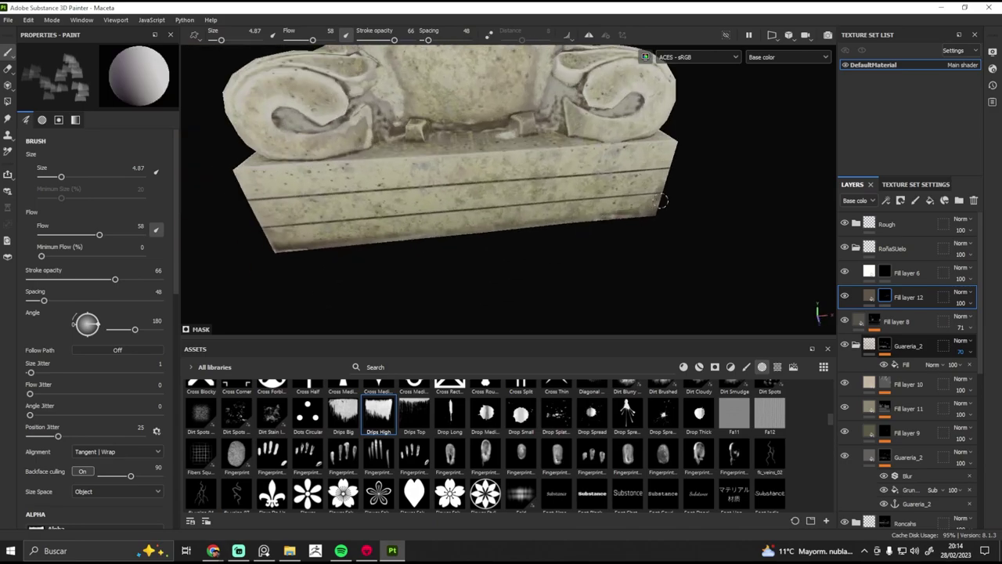
{"action": "left_click_drag", "start_coordinate": [661, 201], "coordinate": [289, 236], "text": "alt"}
{"action": "right_click_drag", "start_coordinate": [431, 233], "coordinate": [512, 231], "text": "alt"}
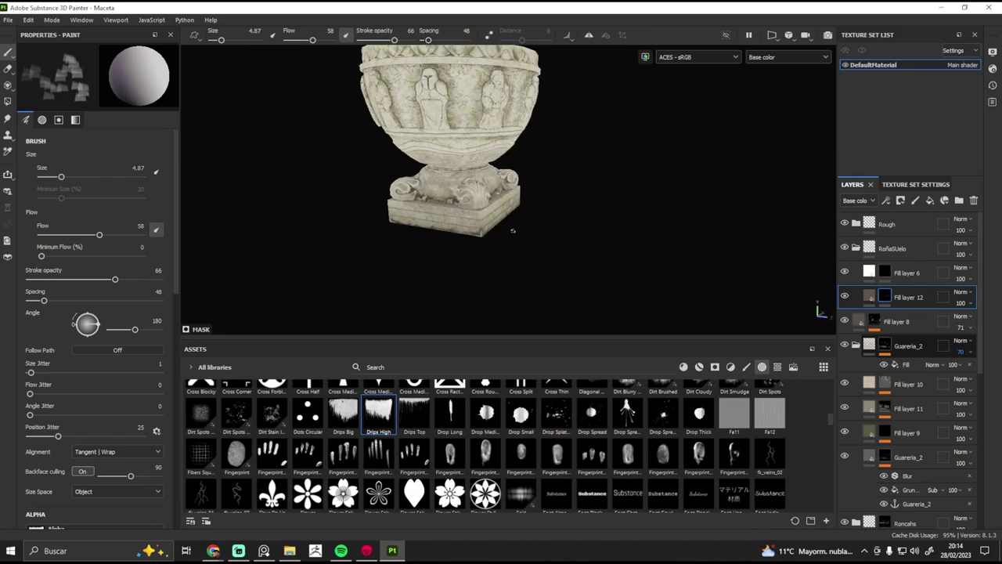
{"action": "mouse_move", "coordinate": [536, 266]}
{"action": "right_mouse_down", "text": "alt"}
{"action": "mouse_move", "coordinate": [501, 270]}
{"action": "mouse_move", "coordinate": [488, 227]}
{"action": "right_mouse_up", "text": "alt"}
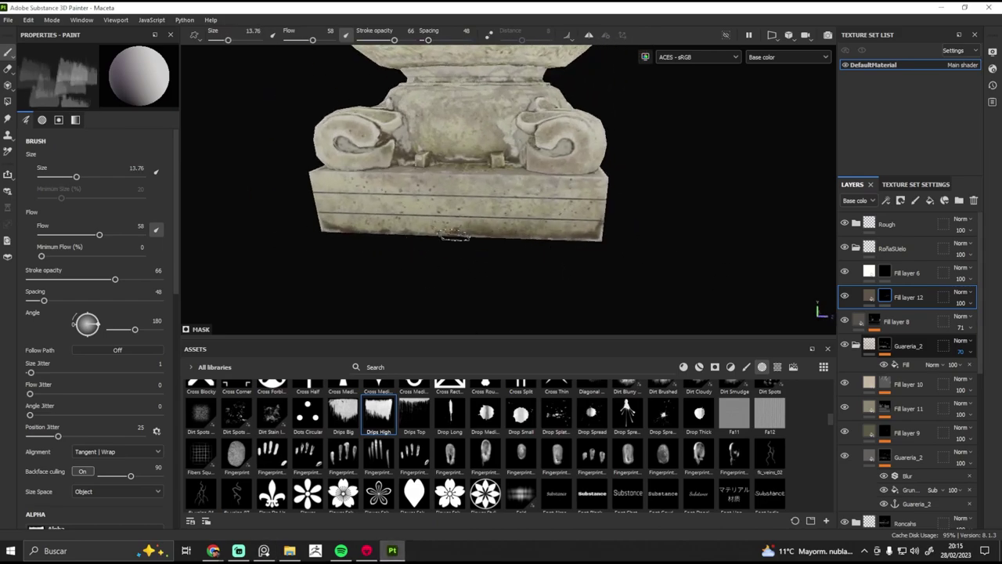
{"action": "mouse_move", "coordinate": [454, 235]}
{"action": "left_mouse_down", "text": "alt"}
{"action": "mouse_move", "coordinate": [376, 241]}
{"action": "mouse_move", "coordinate": [548, 253]}
{"action": "mouse_move", "coordinate": [231, 282]}
{"action": "left_mouse_up", "text": "alt"}
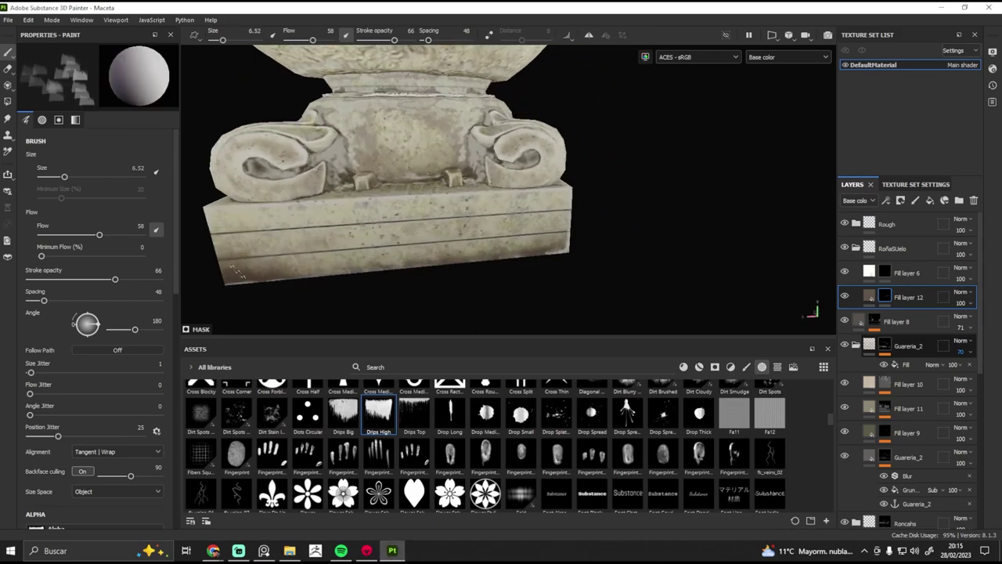
{"action": "right_click_drag", "start_coordinate": [234, 270], "coordinate": [325, 278], "text": "alt"}
{"action": "right_click_drag", "start_coordinate": [456, 218], "coordinate": [393, 262], "text": "alt"}
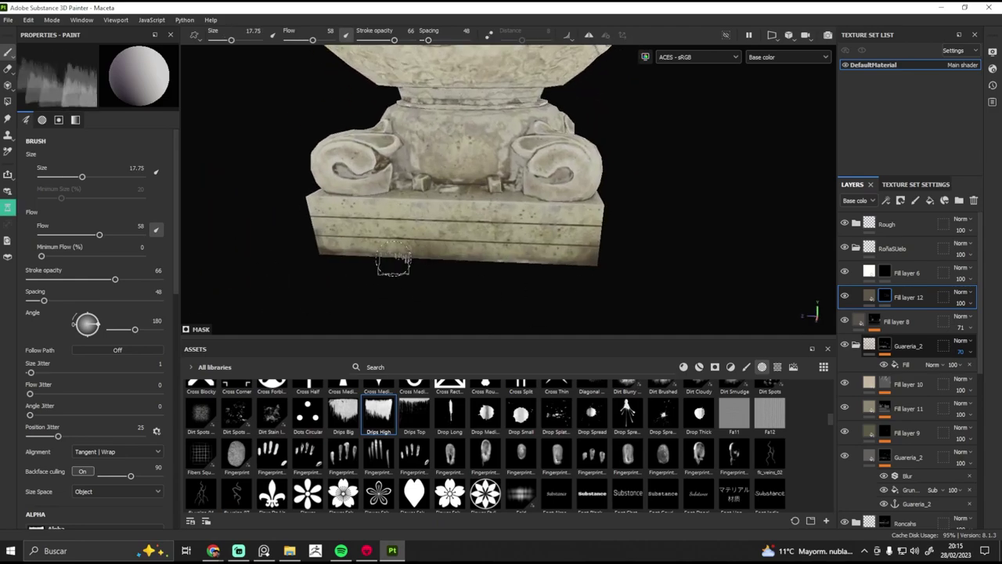
{"action": "mouse_move", "coordinate": [371, 252]}
{"action": "left_mouse_down", "text": "alt"}
{"action": "mouse_move", "coordinate": [548, 224]}
{"action": "mouse_move", "coordinate": [375, 224]}
{"action": "mouse_move", "coordinate": [608, 164]}
{"action": "mouse_move", "coordinate": [477, 235]}
{"action": "left_mouse_up", "text": "alt"}
- Zoom in close on the scroll ornaments and bring both into frontal view
{"action": "right_click_drag", "start_coordinate": [477, 235], "coordinate": [466, 258], "text": "alt"}
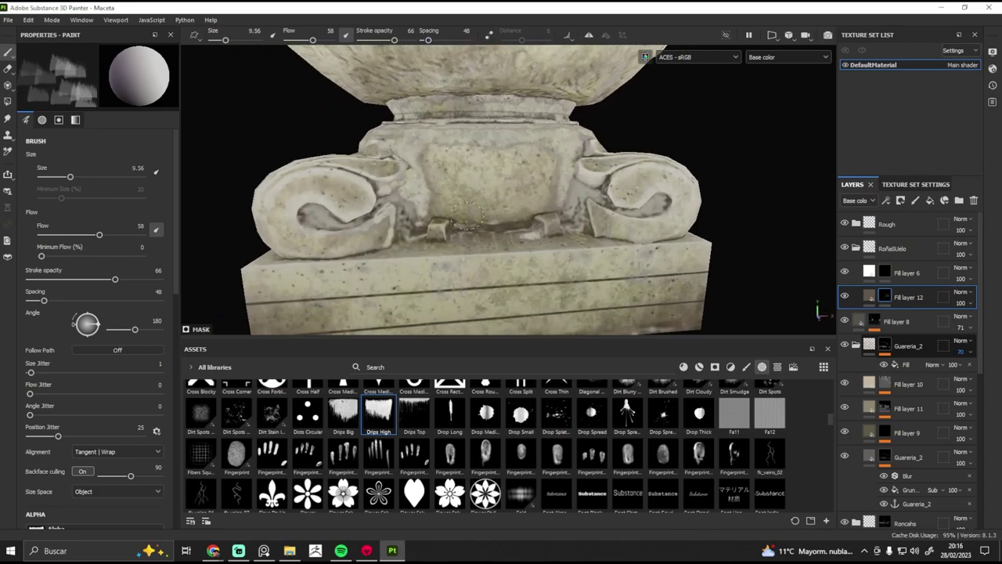
{"action": "left_click_drag", "start_coordinate": [465, 258], "coordinate": [485, 251], "text": "alt"}
{"action": "mouse_move", "coordinate": [485, 250]}
{"action": "right_mouse_down", "text": "alt"}
{"action": "mouse_move", "coordinate": [487, 266]}
{"action": "mouse_move", "coordinate": [342, 210]}
{"action": "right_mouse_up", "text": "alt"}
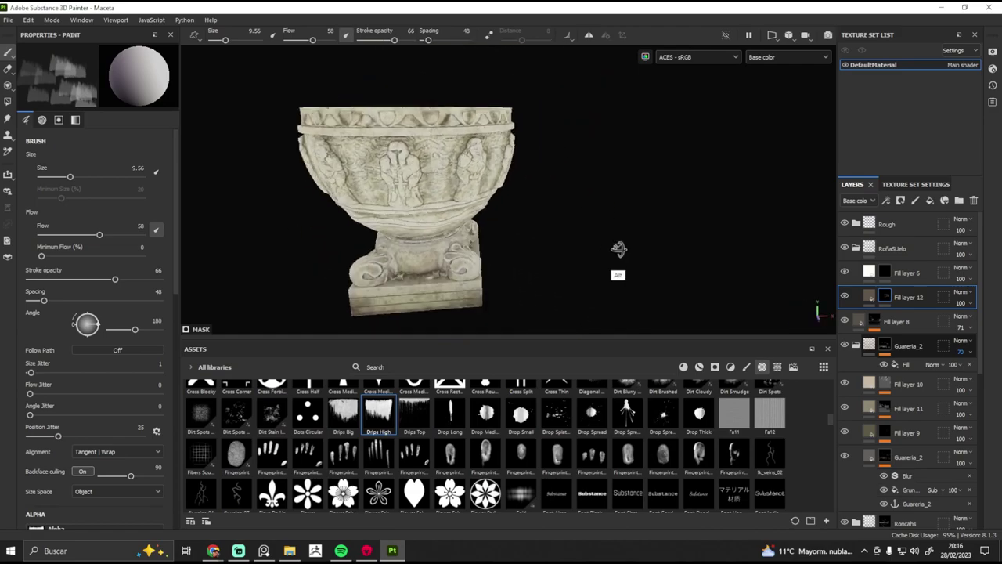
{"action": "right_click_drag", "start_coordinate": [507, 241], "coordinate": [487, 269], "text": "alt"}
{"action": "mouse_move", "coordinate": [488, 268]}
{"action": "left_mouse_down", "text": "alt"}
{"action": "mouse_move", "coordinate": [543, 230]}
{"action": "mouse_move", "coordinate": [532, 245]}
{"action": "mouse_move", "coordinate": [599, 217]}
{"action": "mouse_move", "coordinate": [488, 224]}
{"action": "mouse_move", "coordinate": [458, 210]}
{"action": "left_mouse_up", "text": "alt"}
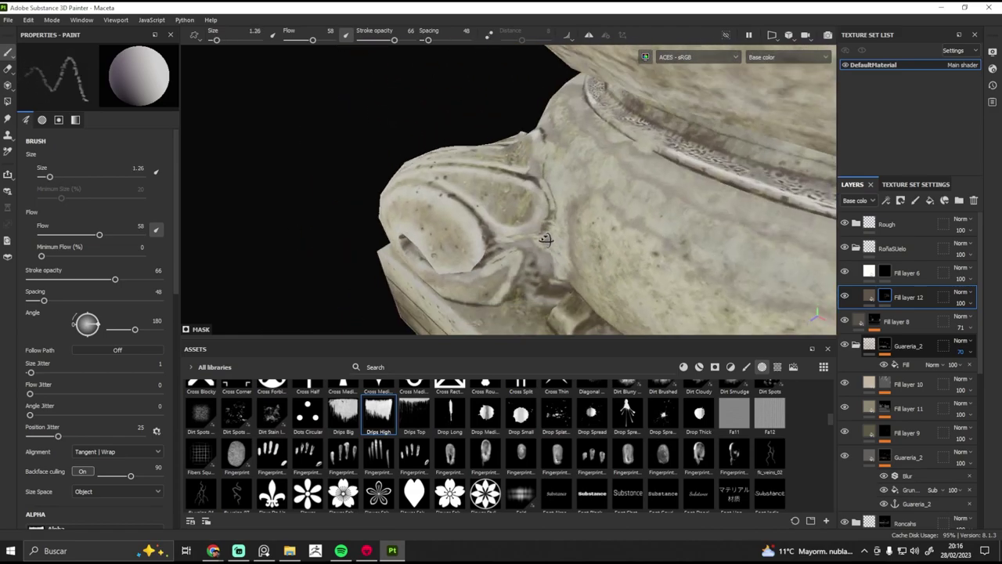
{"action": "mouse_move", "coordinate": [511, 256]}
{"action": "left_mouse_down", "text": "alt"}
{"action": "mouse_move", "coordinate": [487, 248]}
{"action": "mouse_move", "coordinate": [485, 237]}
{"action": "mouse_move", "coordinate": [503, 224]}
{"action": "mouse_move", "coordinate": [459, 233]}
{"action": "mouse_move", "coordinate": [389, 197]}
{"action": "mouse_move", "coordinate": [413, 227]}
{"action": "mouse_move", "coordinate": [500, 204]}
{"action": "left_mouse_up", "text": "alt"}
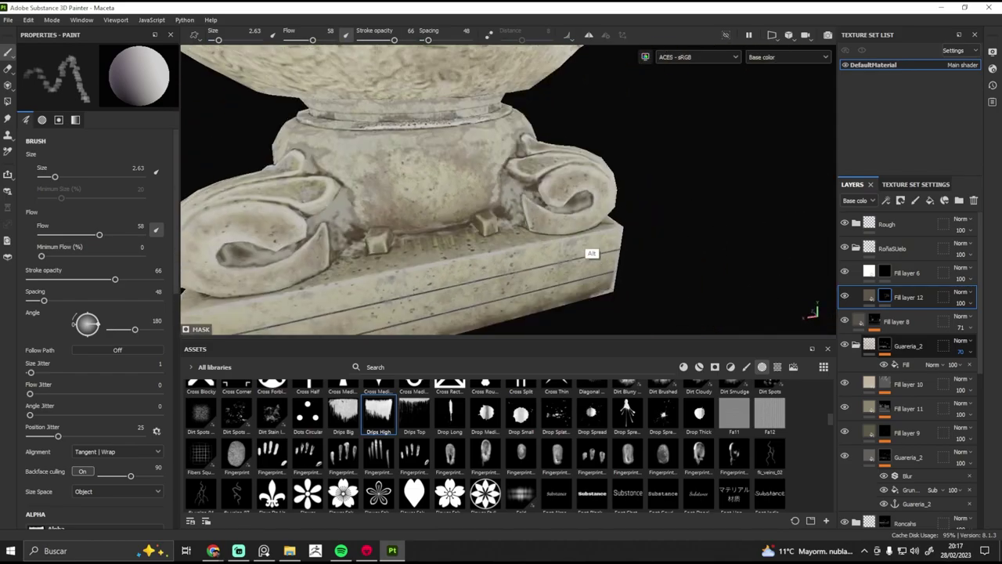
{"action": "left_click_drag", "start_coordinate": [521, 210], "coordinate": [479, 137], "text": "alt"}
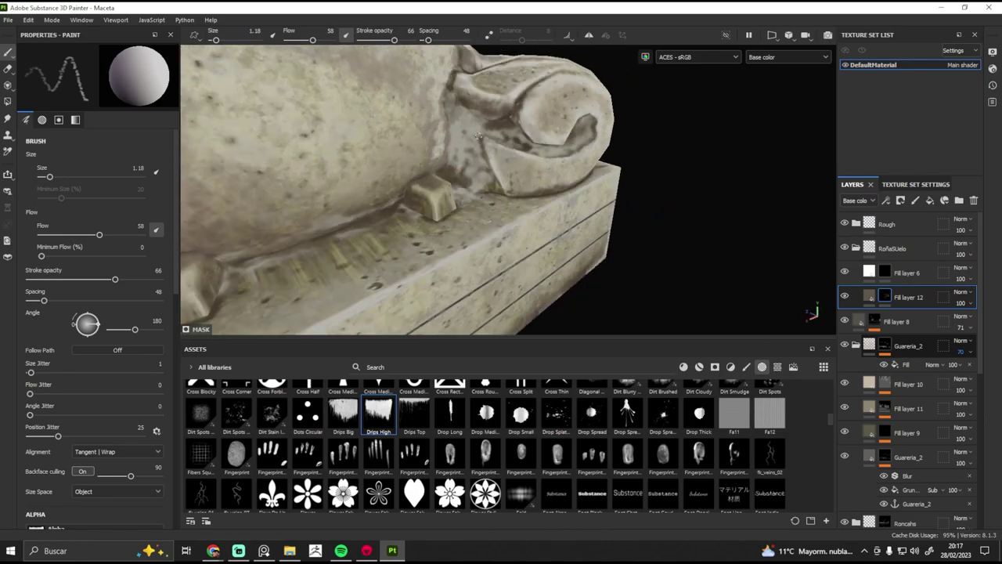
{"action": "mouse_move", "coordinate": [488, 188]}
{"action": "left_mouse_down", "text": "alt"}
{"action": "mouse_move", "coordinate": [509, 224]}
{"action": "mouse_move", "coordinate": [390, 211]}
{"action": "mouse_move", "coordinate": [452, 191]}
{"action": "left_mouse_up", "text": "alt"}
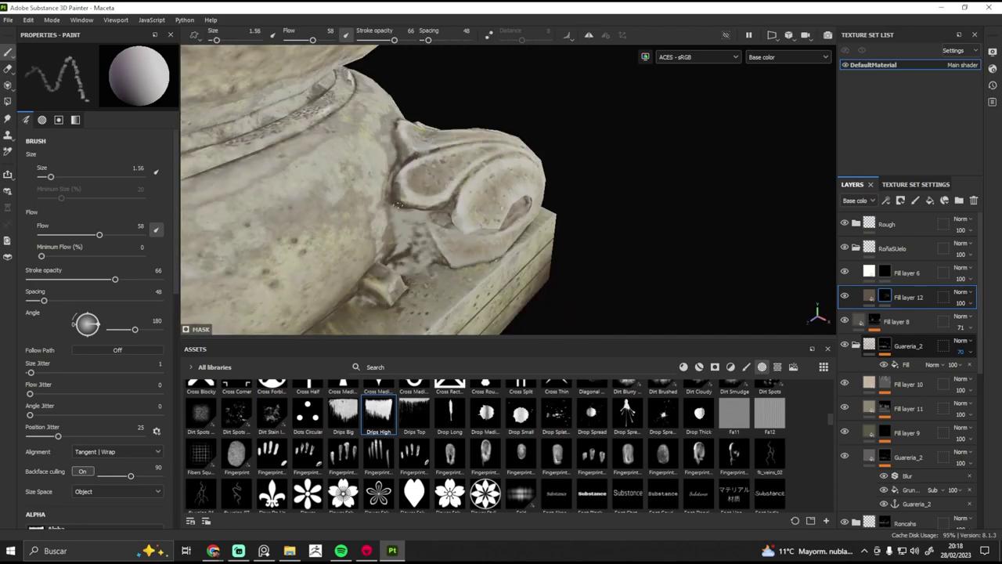
{"action": "mouse_move", "coordinate": [464, 215]}
{"action": "left_mouse_down", "text": "alt"}
{"action": "mouse_move", "coordinate": [499, 217]}
{"action": "mouse_move", "coordinate": [440, 223]}
{"action": "left_mouse_up", "text": "alt"}
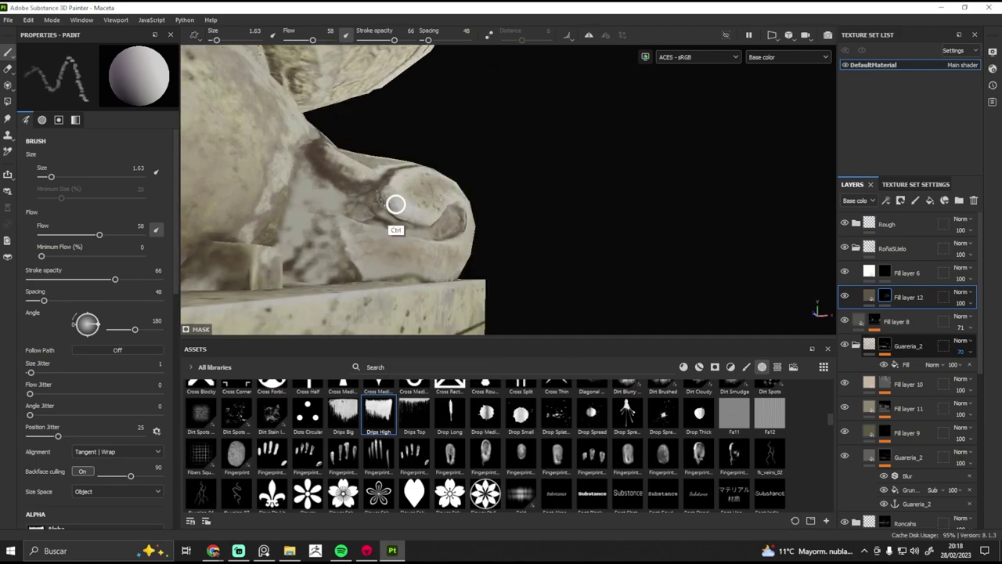
- Resize the brush to a fine tip for staining the ornament grooves
{"action": "right_click_drag", "start_coordinate": [395, 203], "coordinate": [411, 204], "text": "ctrl"}
{"action": "left_click_drag", "start_coordinate": [410, 204], "coordinate": [357, 209], "text": "alt"}
{"action": "left_click_drag", "start_coordinate": [309, 176], "coordinate": [357, 257], "text": "alt"}
{"action": "right_click_drag", "start_coordinate": [358, 258], "coordinate": [336, 257], "text": "ctrl"}
{"action": "mouse_move", "coordinate": [337, 258]}
{"action": "left_mouse_down", "text": "alt"}
{"action": "mouse_move", "coordinate": [389, 237]}
{"action": "mouse_move", "coordinate": [348, 213]}
{"action": "mouse_move", "coordinate": [376, 193]}
{"action": "left_mouse_up", "text": "alt"}
{"action": "right_click_drag", "start_coordinate": [376, 193], "coordinate": [409, 192], "text": "ctrl"}
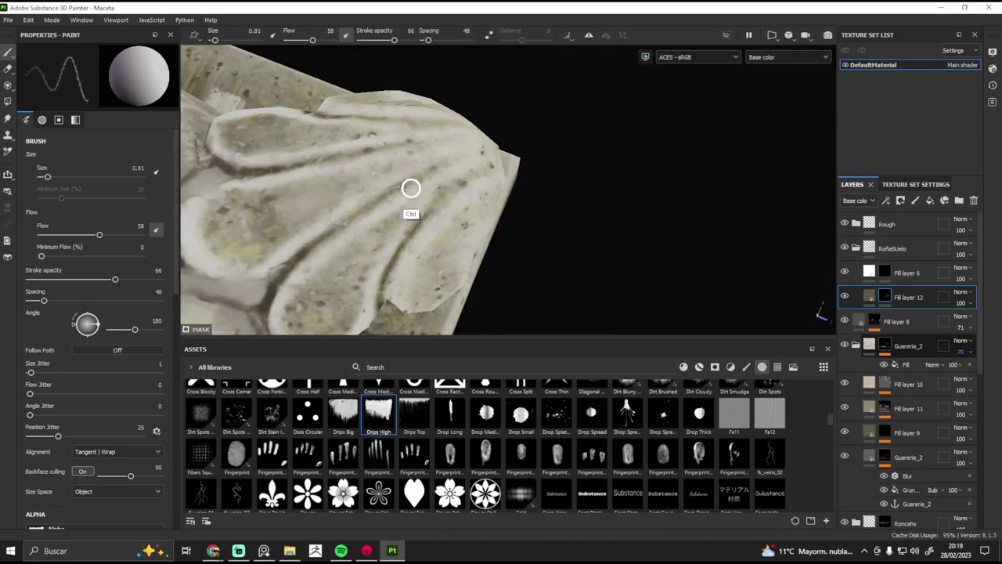
{"action": "mouse_move", "coordinate": [410, 193]}
{"action": "left_mouse_down", "text": "alt"}
{"action": "mouse_move", "coordinate": [518, 208]}
{"action": "mouse_move", "coordinate": [323, 213]}
{"action": "mouse_move", "coordinate": [503, 224]}
{"action": "mouse_move", "coordinate": [497, 235]}
{"action": "mouse_move", "coordinate": [518, 266]}
{"action": "mouse_move", "coordinate": [323, 43]}
{"action": "left_mouse_up", "text": "alt"}
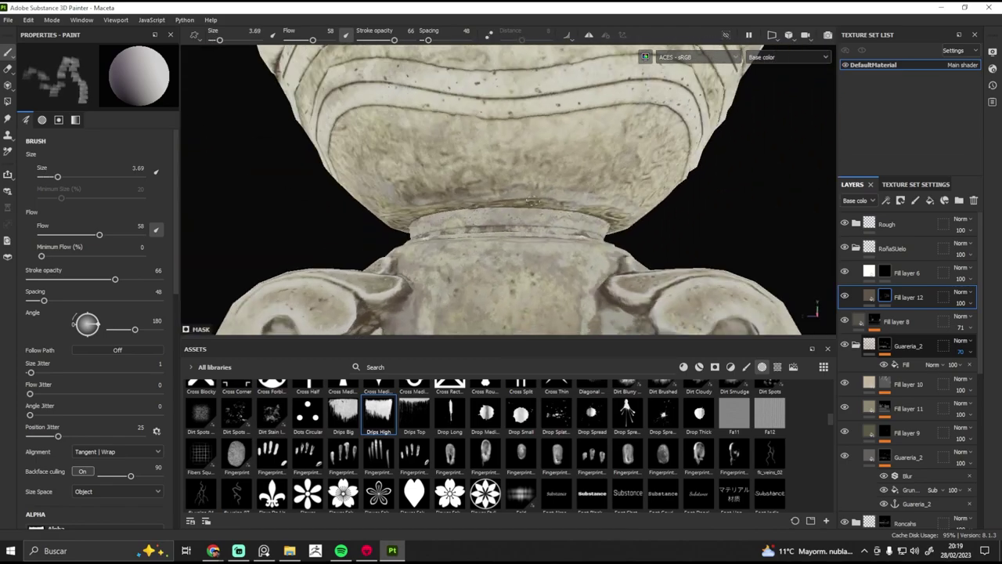
{"action": "mouse_move", "coordinate": [439, 208]}
{"action": "left_mouse_down", "text": "alt"}
{"action": "mouse_move", "coordinate": [501, 329]}
{"action": "mouse_move", "coordinate": [524, 206]}
{"action": "left_mouse_up", "text": "alt"}
- Open the Default material in Marmoset Toolbag to show its normal, albedo and roughness maps
{"action": "mouse_move", "coordinate": [445, 268]}
{"action": "left_mouse_down", "text": "alt"}
{"action": "mouse_move", "coordinate": [479, 224]}
{"action": "mouse_move", "coordinate": [523, 208]}
{"action": "mouse_move", "coordinate": [500, 196]}
{"action": "mouse_move", "coordinate": [756, 206]}
{"action": "mouse_move", "coordinate": [483, 219]}
{"action": "mouse_move", "coordinate": [438, 263]}
{"action": "mouse_move", "coordinate": [434, 286]}
{"action": "left_mouse_up", "text": "alt"}
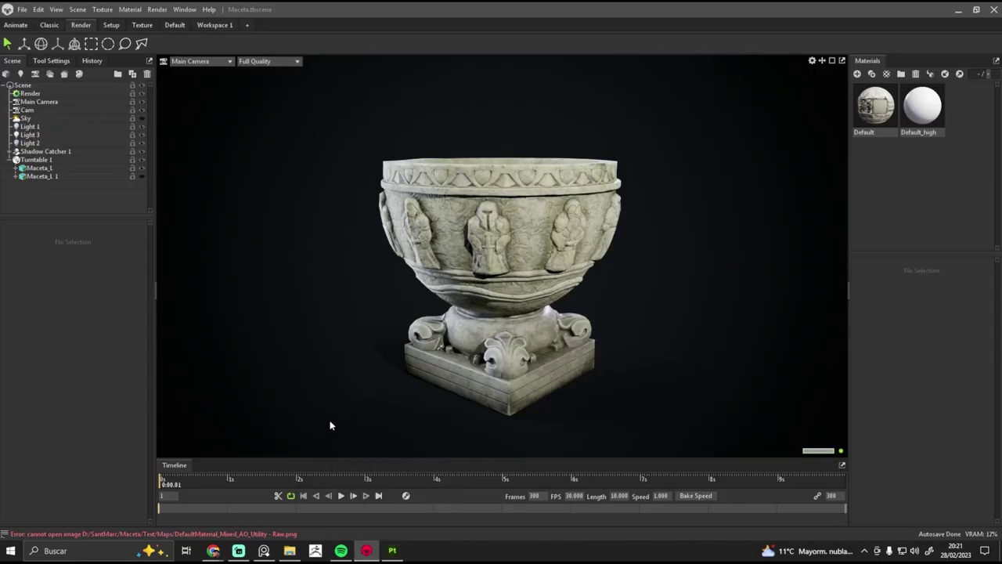
{"action": "left_click", "coordinate": [426, 210]}
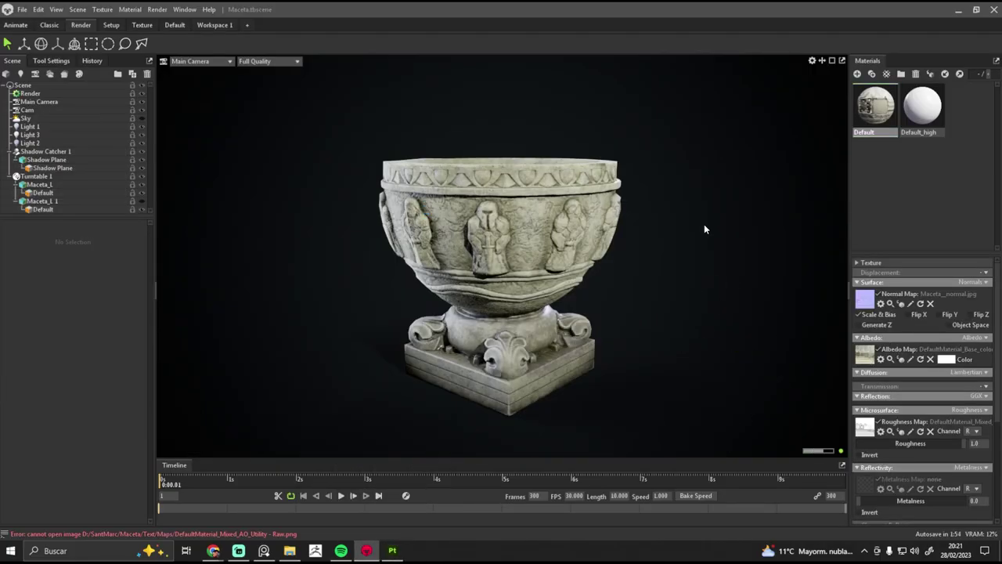
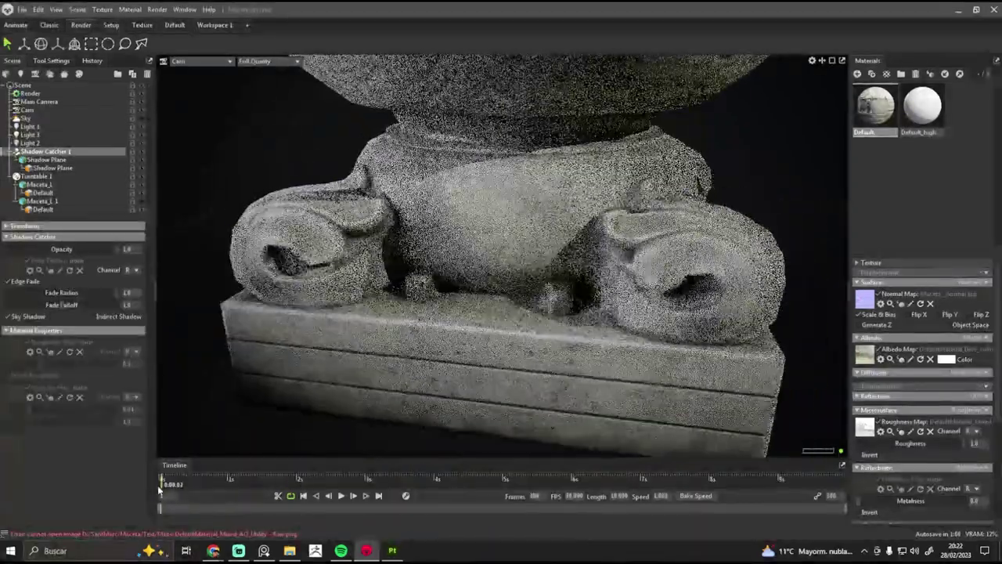
- Nudge the material roughness, then play and pause the stone pot's turntable preview
{"action": "left_click_drag", "start_coordinate": [974, 443], "coordinate": [958, 444]}
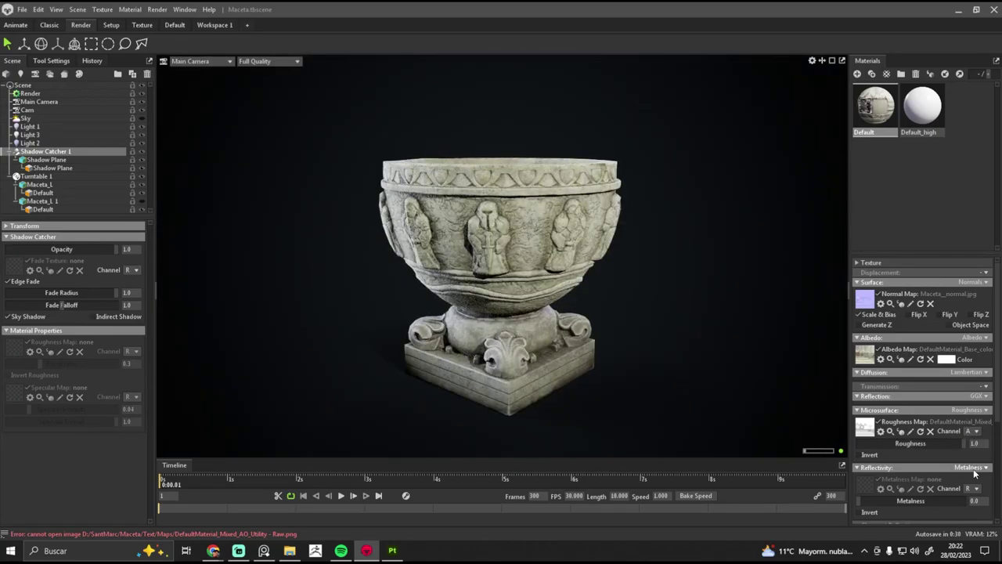
{"action": "left_click", "coordinate": [341, 495]}
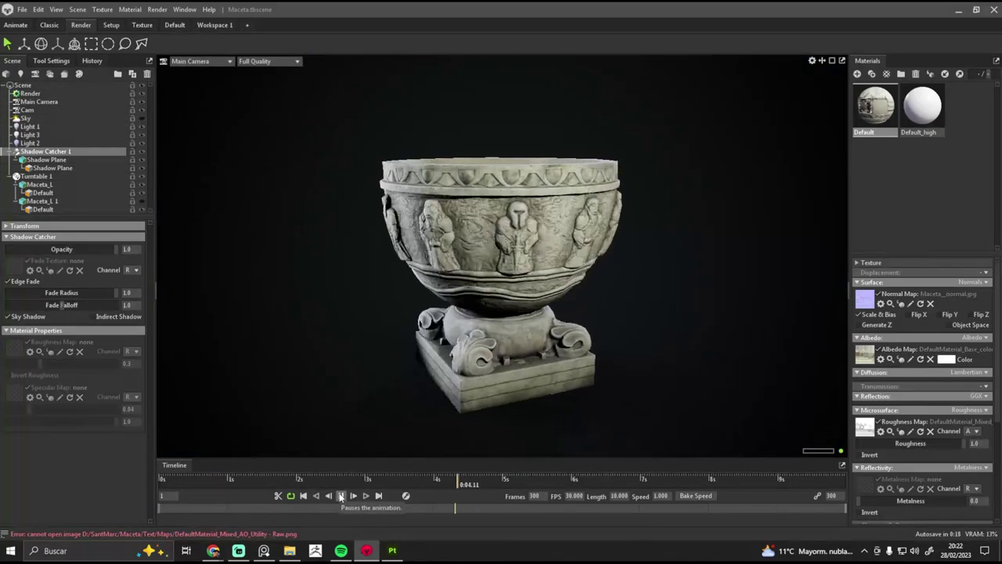
{"action": "left_click", "coordinate": [975, 431]}
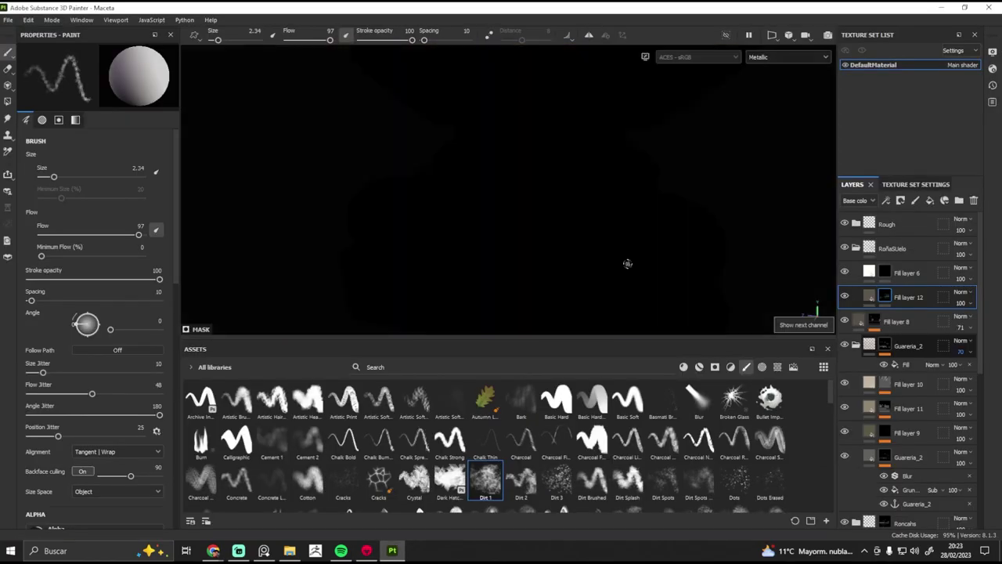
- Add a Blur filter at intensity 1.4 to the TopEDges rim mask
{"action": "key", "text": "c"}
{"action": "mouse_move", "coordinate": [627, 263]}
{"action": "left_mouse_down", "text": "alt"}
{"action": "mouse_move", "coordinate": [676, 232]}
{"action": "mouse_move", "coordinate": [561, 278]}
{"action": "left_mouse_up", "text": "alt"}
{"action": "key", "text": "m"}
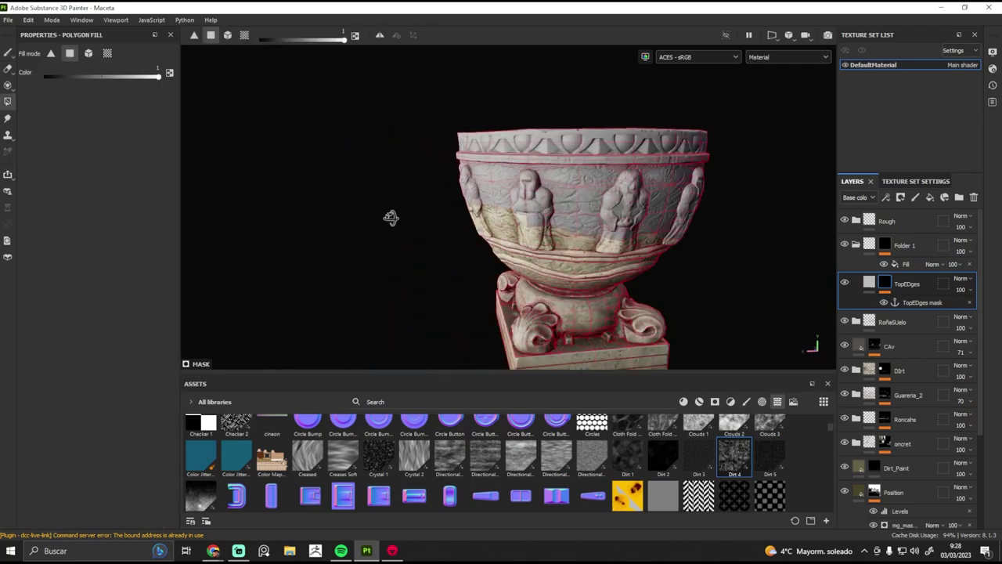
{"action": "scroll", "coordinate": [754, 221], "scroll_direction": "up", "scroll_amount": 1}
{"action": "right_click", "coordinate": [892, 427]}
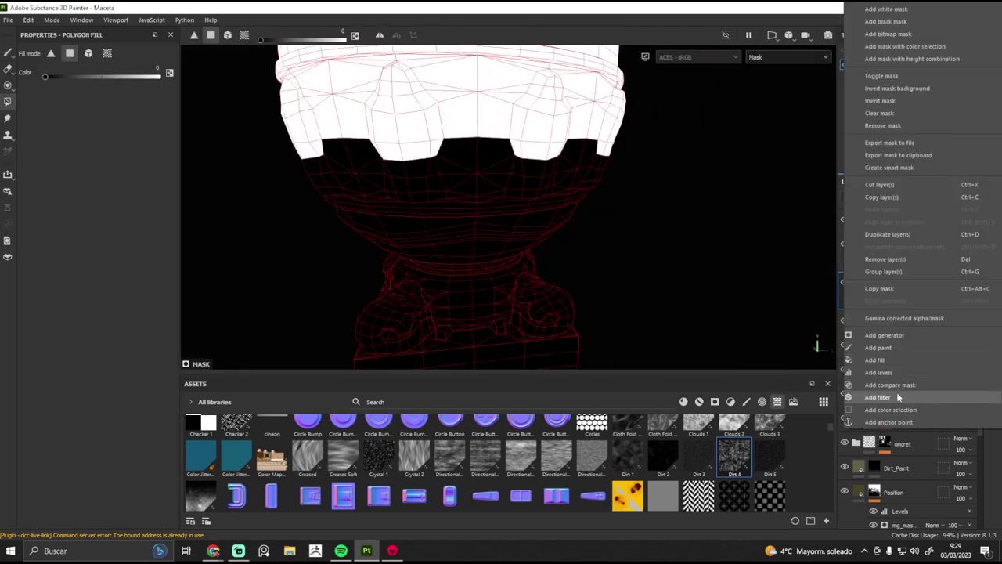
{"action": "left_click", "coordinate": [898, 398]}
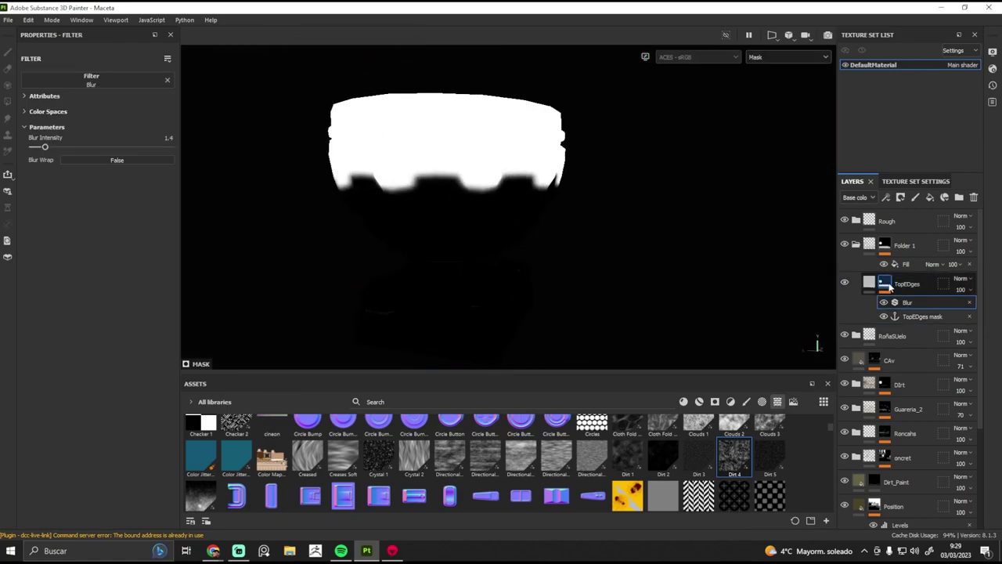
{"action": "left_click", "coordinate": [884, 283]}
{"action": "scroll", "coordinate": [615, 230], "scroll_direction": "up", "scroll_amount": 3}
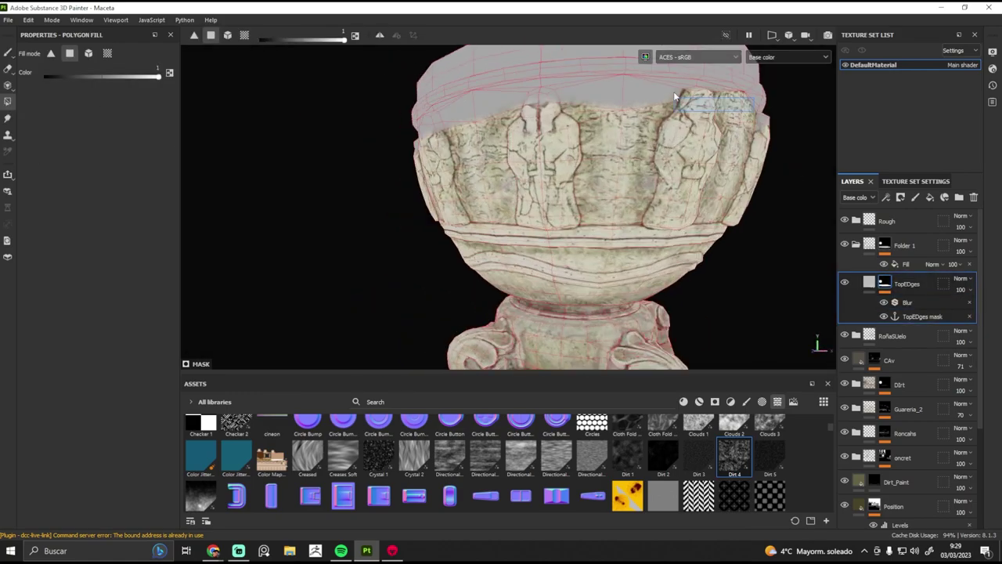
{"action": "scroll", "coordinate": [675, 97], "scroll_direction": "down", "scroll_amount": 5}
- Add a fill layer whose mask subtracts a BnW Spots 1 fill with raised balance
{"action": "left_click", "coordinate": [929, 197]}
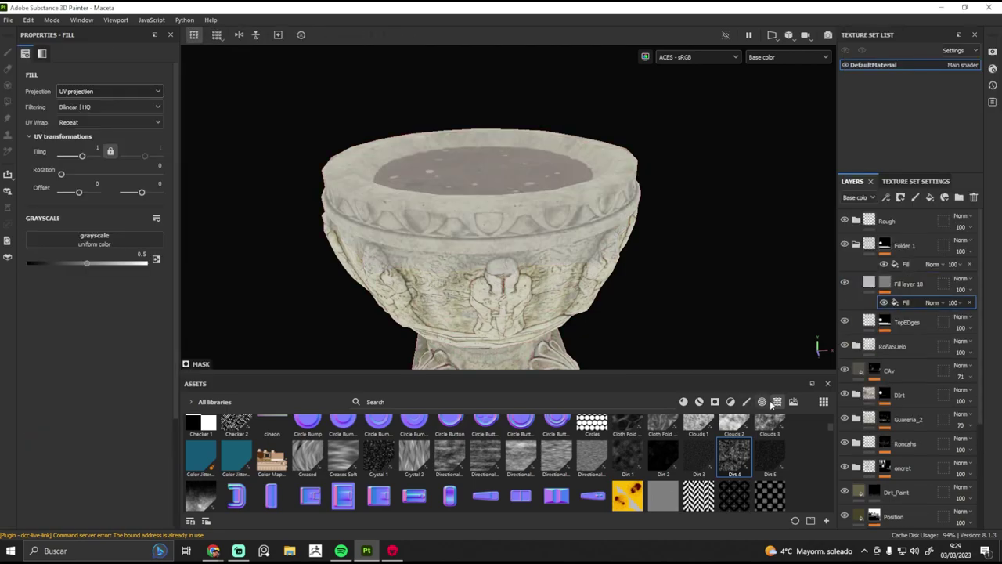
{"action": "type", "text": "curva"}
{"action": "key", "text": "BackSpace"}
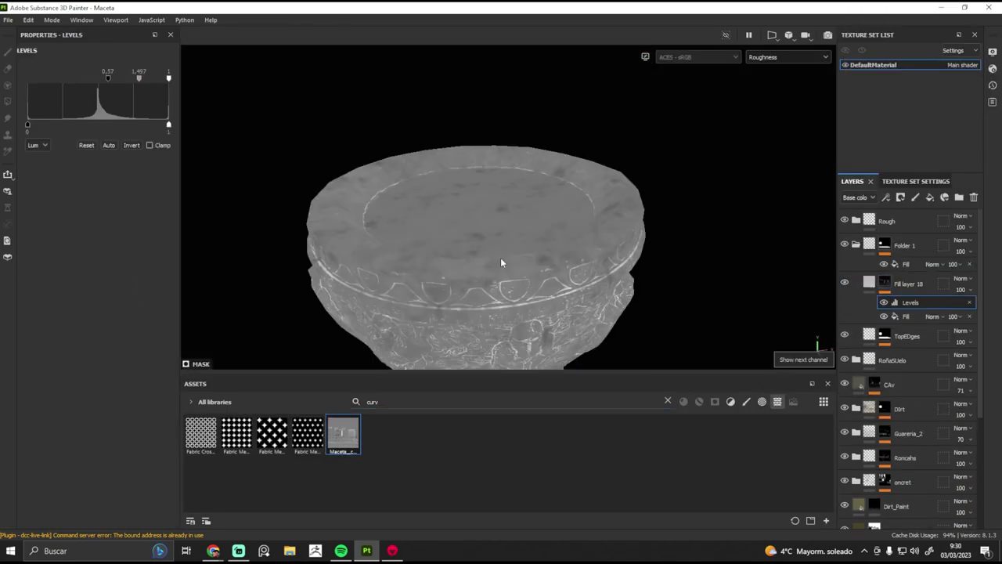
{"action": "right_click", "coordinate": [841, 317]}
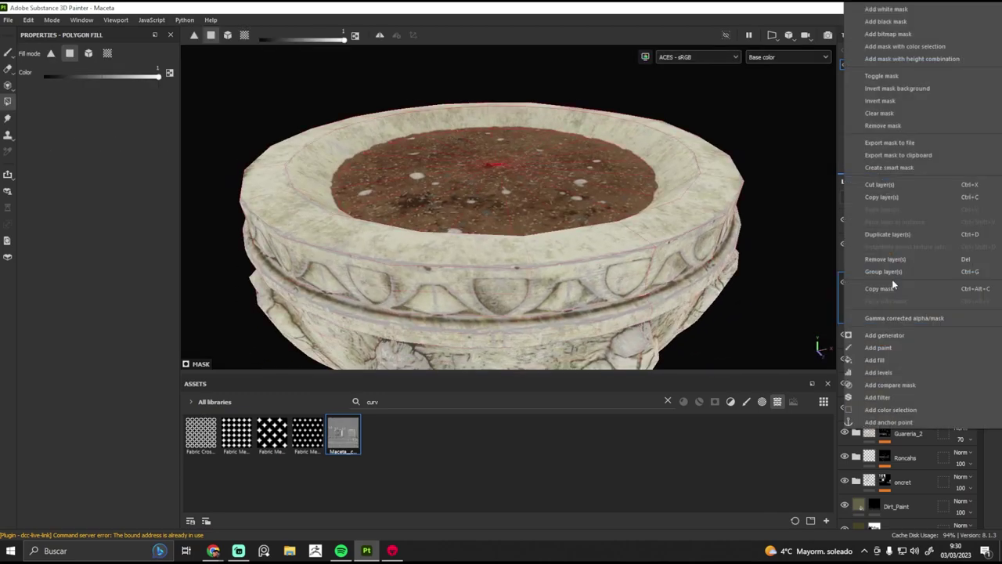
{"action": "left_click", "coordinate": [900, 266]}
{"action": "left_click", "coordinate": [935, 302]}
{"action": "left_click", "coordinate": [955, 163]}
{"action": "left_click_drag", "start_coordinate": [102, 239], "coordinate": [101, 238]}
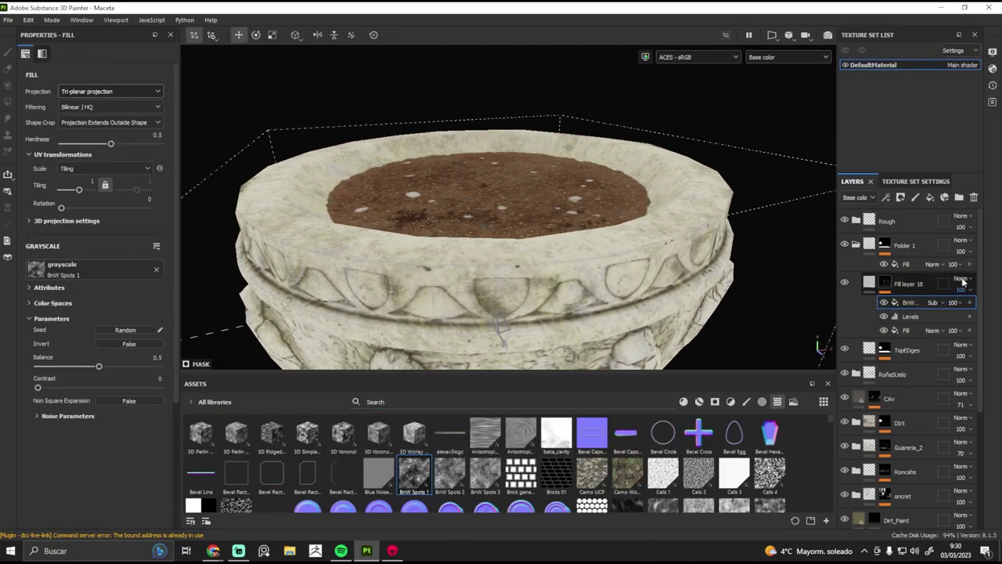
{"action": "left_click_drag", "start_coordinate": [91, 368], "coordinate": [117, 368]}
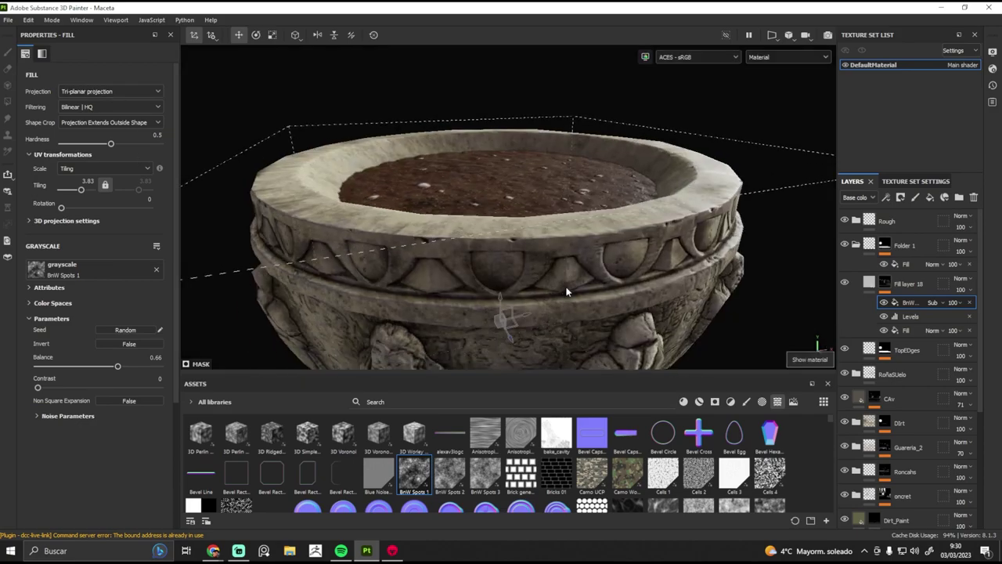
- Set the new layer's base colour to pale cream FFFFAF
{"action": "left_click", "coordinate": [869, 283]}
{"action": "left_click", "coordinate": [70, 308]}
{"action": "left_click", "coordinate": [238, 348]}
{"action": "left_click", "coordinate": [887, 288]}
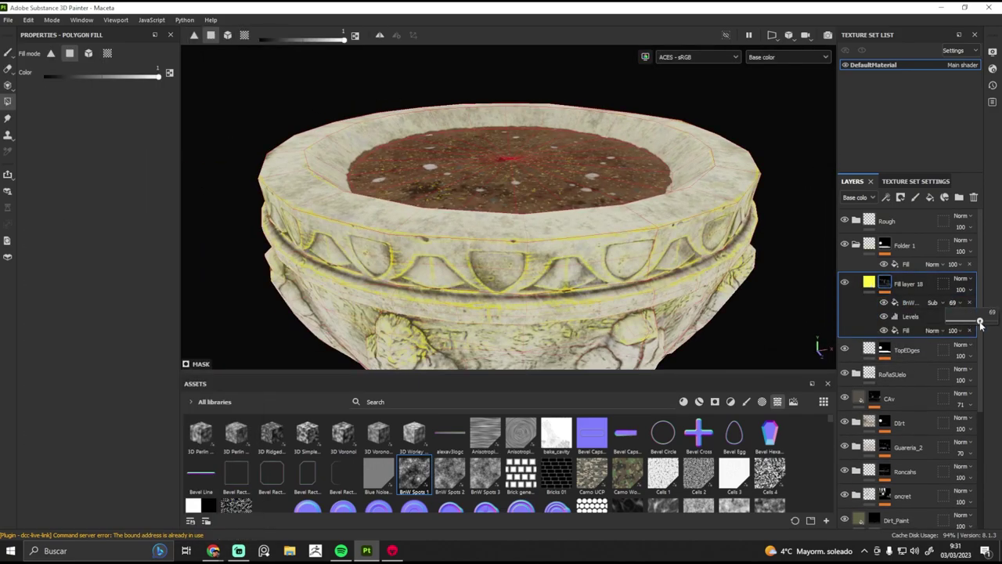
{"action": "scroll", "coordinate": [564, 286], "scroll_direction": "up", "scroll_amount": 3}
{"action": "left_click", "coordinate": [86, 308]}
{"action": "left_click", "coordinate": [133, 354]}
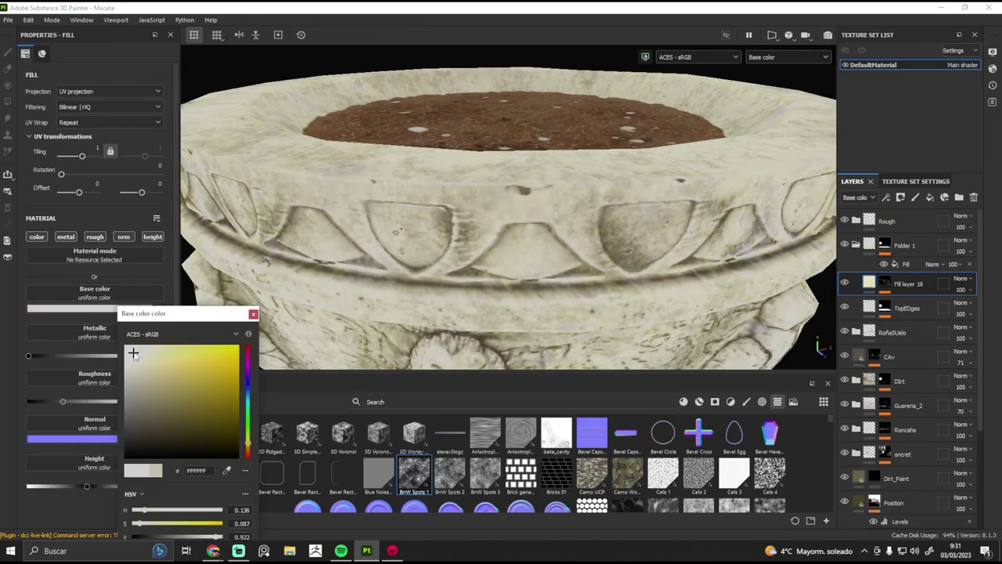
{"action": "left_click", "coordinate": [152, 352]}
{"action": "scroll", "coordinate": [509, 235], "scroll_direction": "down", "scroll_amount": 2}
{"action": "scroll", "coordinate": [793, 270], "scroll_direction": "down", "scroll_amount": 3}
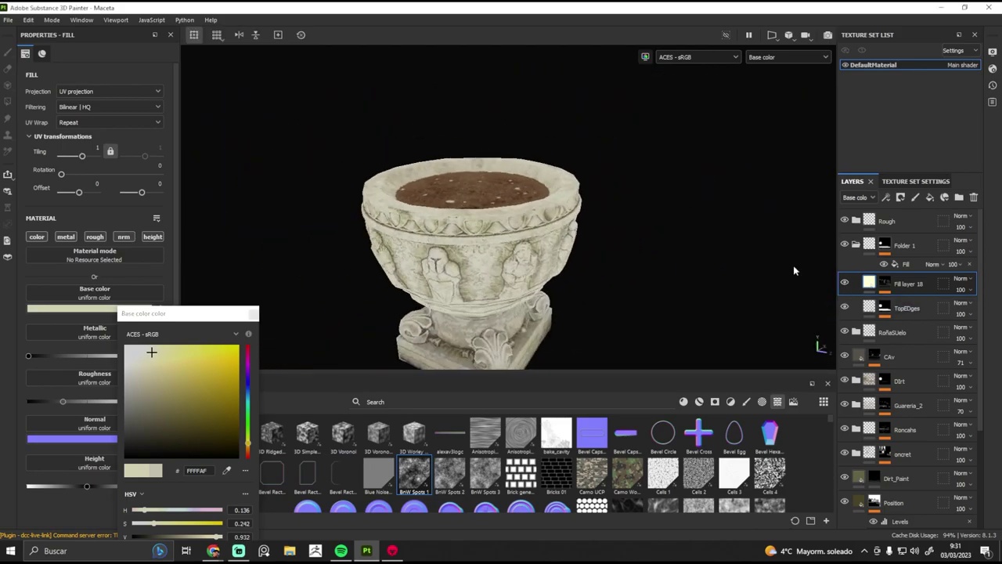
{"action": "scroll", "coordinate": [588, 264], "scroll_direction": "down", "scroll_amount": 2}
- Duplicate the edge highlight layer and increase the spots balance on the copy's mask
{"action": "key", "text": "ctrl+d"}
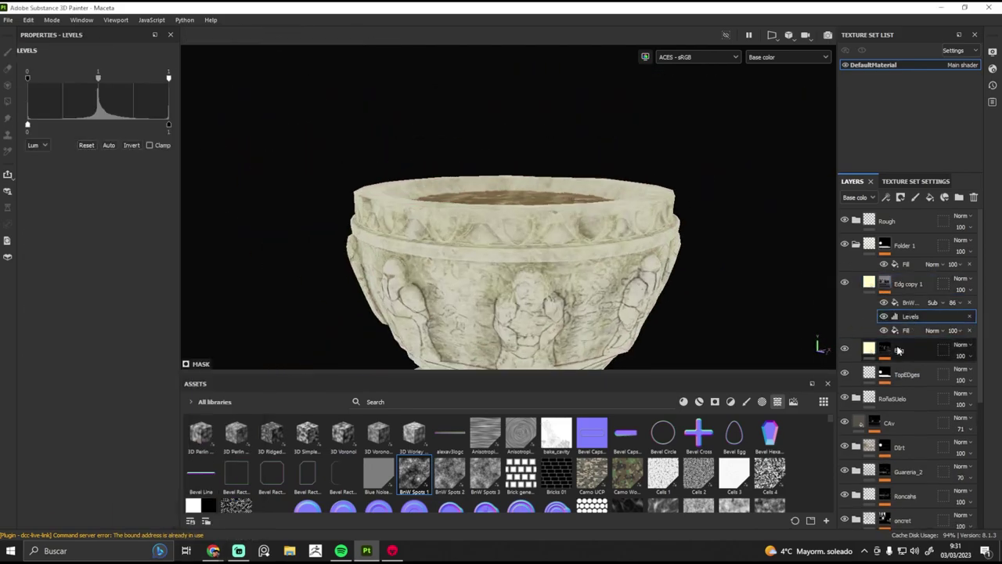
{"action": "key", "text": "ctrl+z"}
{"action": "scroll", "coordinate": [553, 200], "scroll_direction": "up", "scroll_amount": 5}
{"action": "key", "text": "4"}
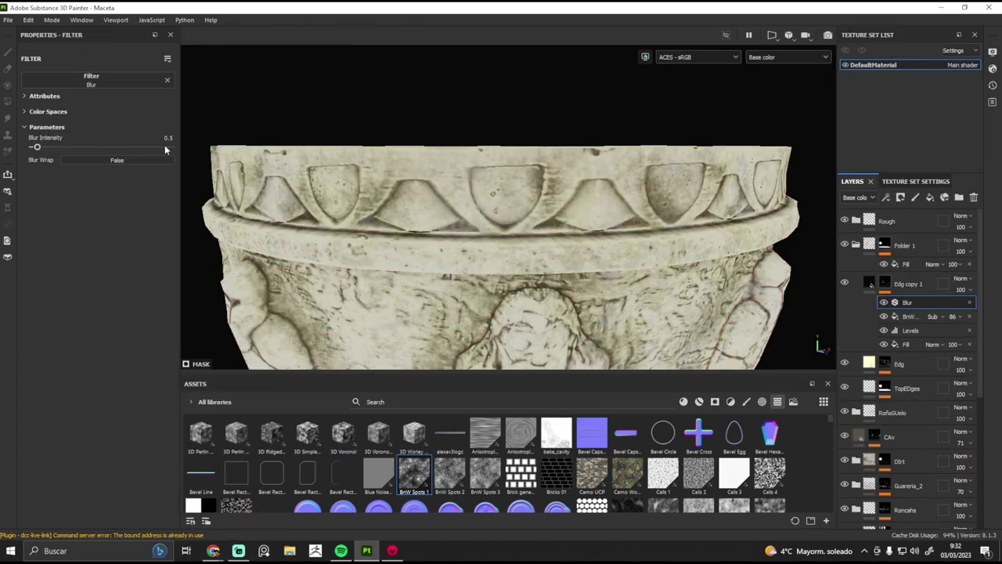
{"action": "left_click_drag", "start_coordinate": [117, 365], "coordinate": [148, 367]}
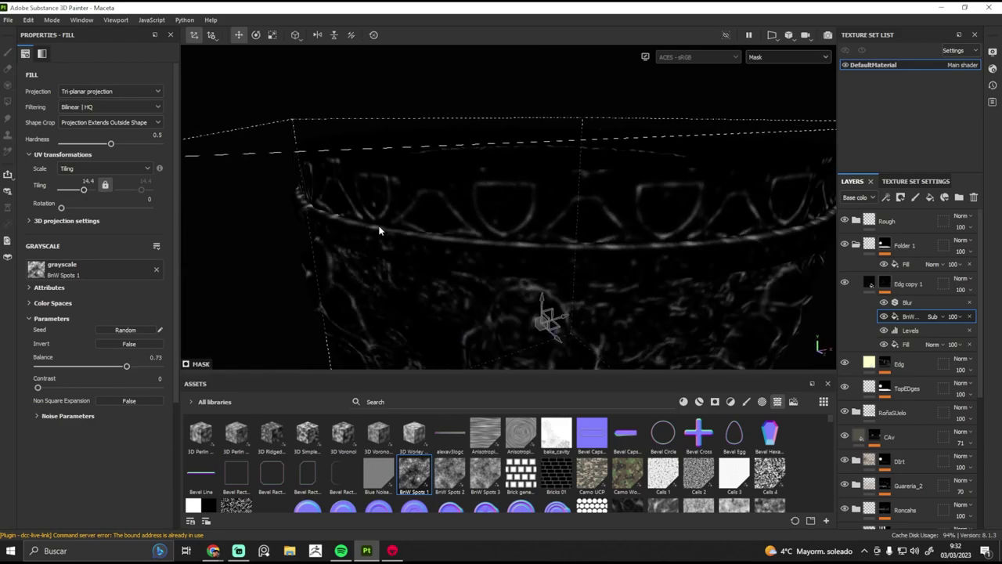
{"action": "left_click_drag", "start_coordinate": [378, 230], "coordinate": [470, 242], "text": "alt"}
{"action": "left_click_drag", "start_coordinate": [393, 251], "coordinate": [455, 203], "text": "alt"}
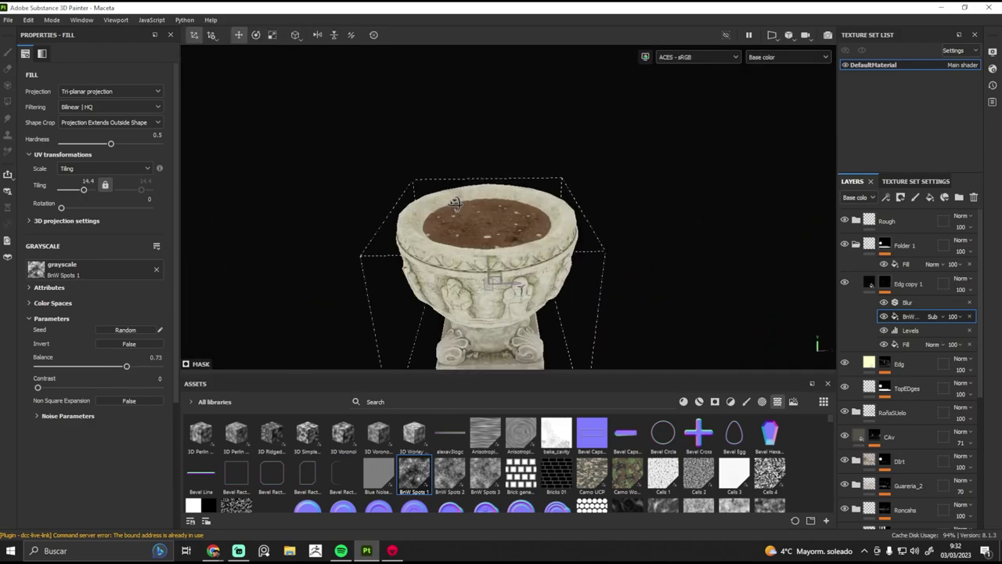
{"action": "left_click_drag", "start_coordinate": [562, 214], "coordinate": [594, 235], "text": "alt"}
{"action": "left_click", "coordinate": [884, 245]}
{"action": "type", "text": "TopEDges"}
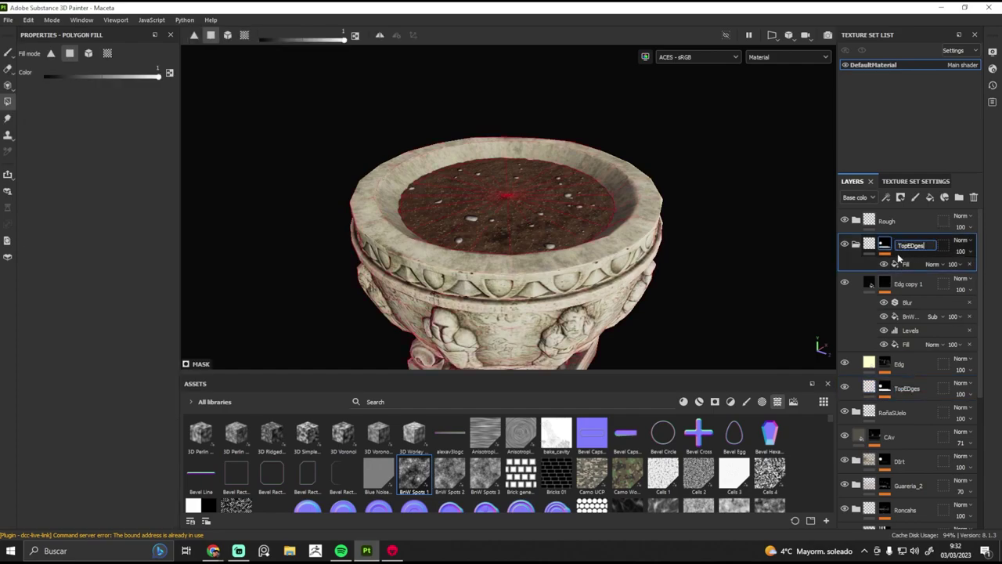
- Add a Paint effect to Fill layer 18's mask, try brushing the soil, then undo
{"action": "right_click", "coordinate": [899, 258]}
{"action": "left_click", "coordinate": [905, 264]}
{"action": "right_click", "coordinate": [899, 360]}
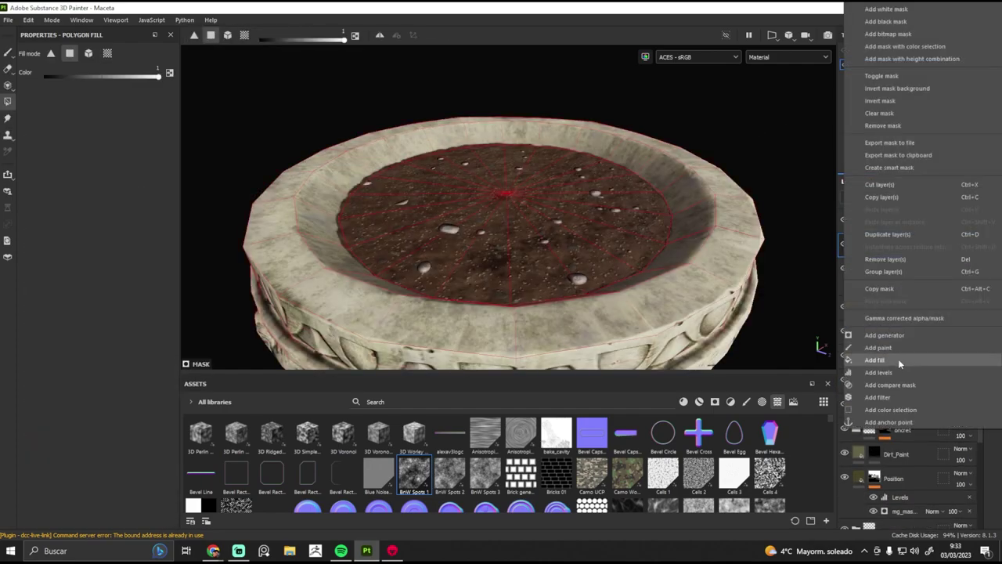
{"action": "left_click", "coordinate": [879, 347]}
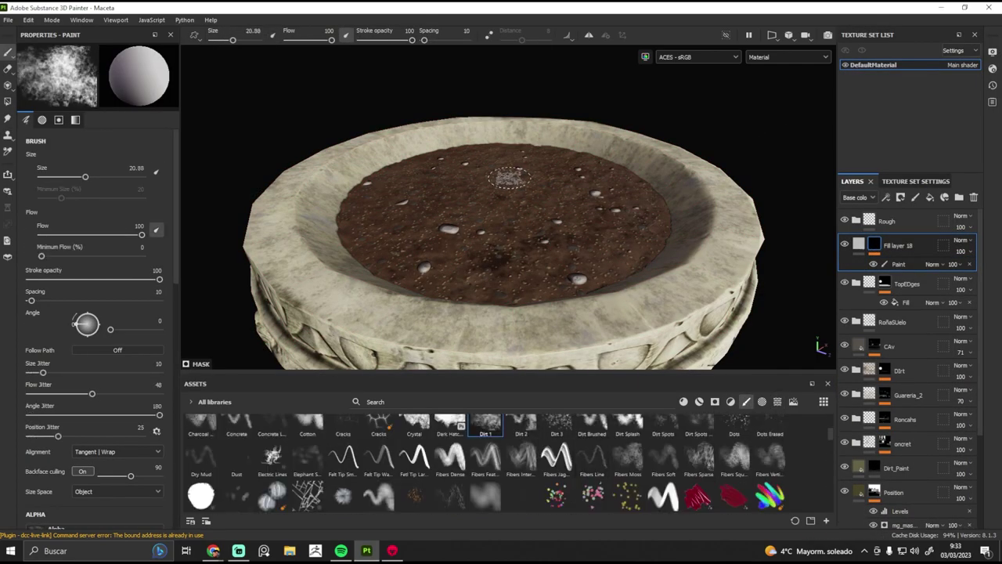
{"action": "right_click_drag", "start_coordinate": [509, 178], "coordinate": [521, 179], "text": "ctrl"}
{"action": "left_click_drag", "start_coordinate": [509, 178], "coordinate": [425, 153], "text": "alt"}
{"action": "left_click_drag", "start_coordinate": [391, 222], "coordinate": [498, 209], "text": "alt"}
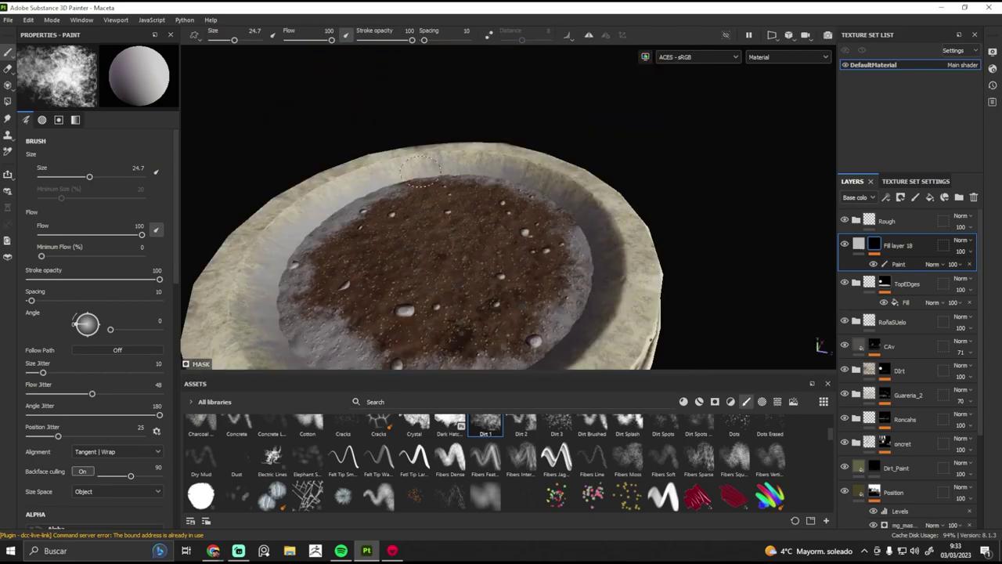
{"action": "key", "text": "ctrl+z"}
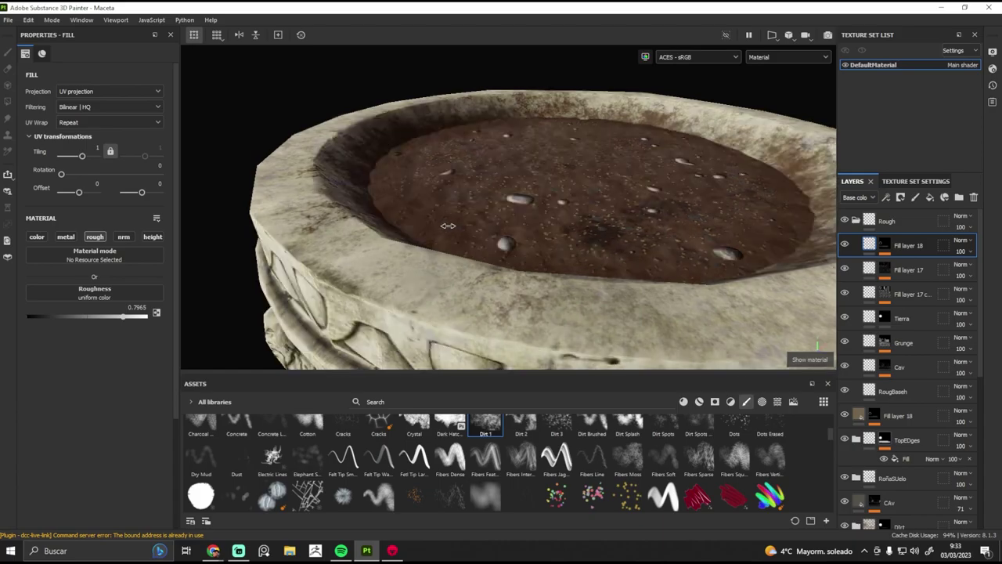
- Add a filter effect to Fill layer 18's mask and inspect the bowl in material view
{"action": "right_click", "coordinate": [887, 248]}
{"action": "left_click", "coordinate": [885, 409]}
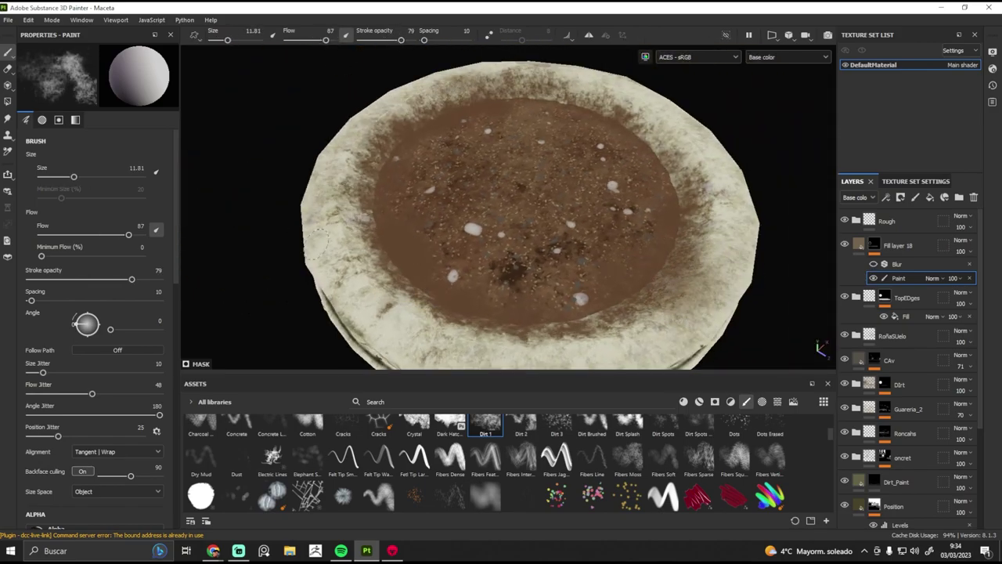
{"action": "left_click_drag", "start_coordinate": [440, 137], "coordinate": [432, 197], "text": "alt"}
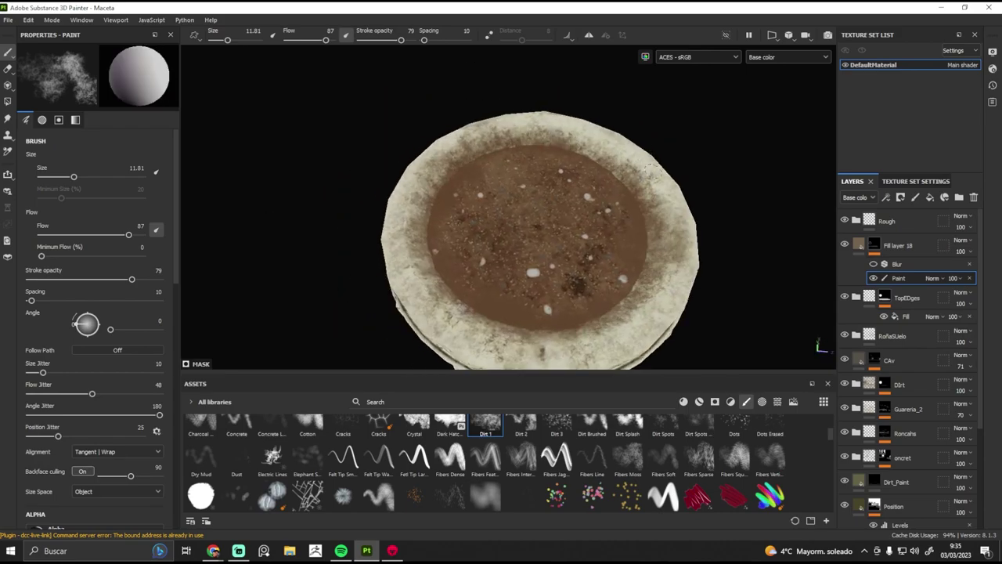
{"action": "left_click_drag", "start_coordinate": [647, 166], "coordinate": [588, 235], "text": "alt"}
{"action": "mouse_move", "coordinate": [647, 223]}
{"action": "left_mouse_down", "text": "alt"}
{"action": "mouse_move", "coordinate": [595, 258]}
{"action": "mouse_move", "coordinate": [595, 196]}
{"action": "mouse_move", "coordinate": [588, 238]}
{"action": "mouse_move", "coordinate": [564, 212]}
{"action": "mouse_move", "coordinate": [501, 235]}
{"action": "mouse_move", "coordinate": [633, 208]}
{"action": "mouse_move", "coordinate": [674, 279]}
{"action": "mouse_move", "coordinate": [649, 253]}
{"action": "mouse_move", "coordinate": [605, 253]}
{"action": "left_mouse_up", "text": "alt"}
{"action": "key", "text": "m"}
{"action": "key", "text": "m"}
{"action": "mouse_move", "coordinate": [606, 253]}
{"action": "right_mouse_down", "text": "alt"}
{"action": "mouse_move", "coordinate": [740, 212]}
{"action": "mouse_move", "coordinate": [479, 209]}
{"action": "right_mouse_up", "text": "alt"}
- Add the Higth fill layer above Dirt and brush its mask around the bowl
{"action": "left_click_drag", "start_coordinate": [473, 202], "coordinate": [642, 271], "text": "alt"}
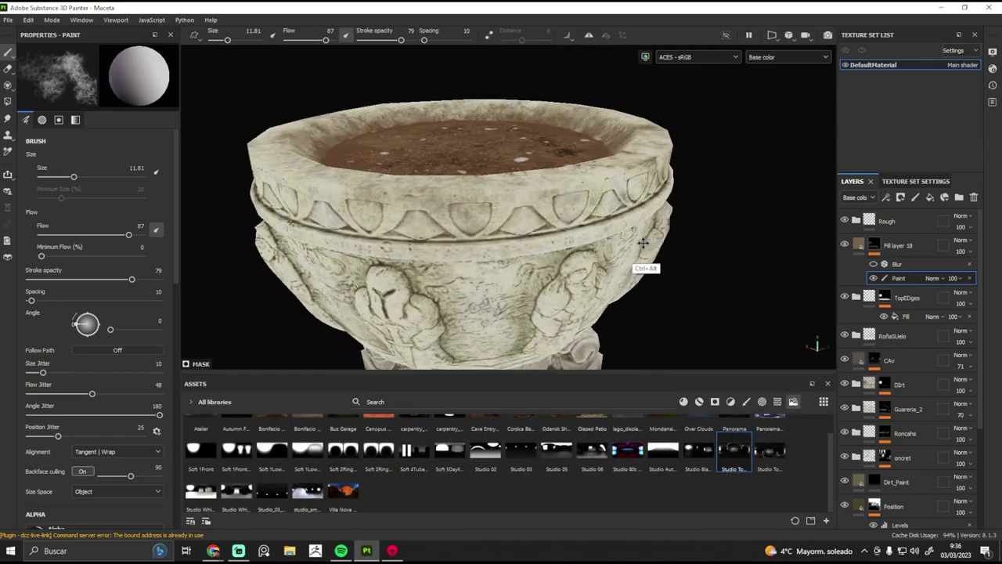
{"action": "left_click", "coordinate": [906, 241]}
{"action": "left_click", "coordinate": [932, 198]}
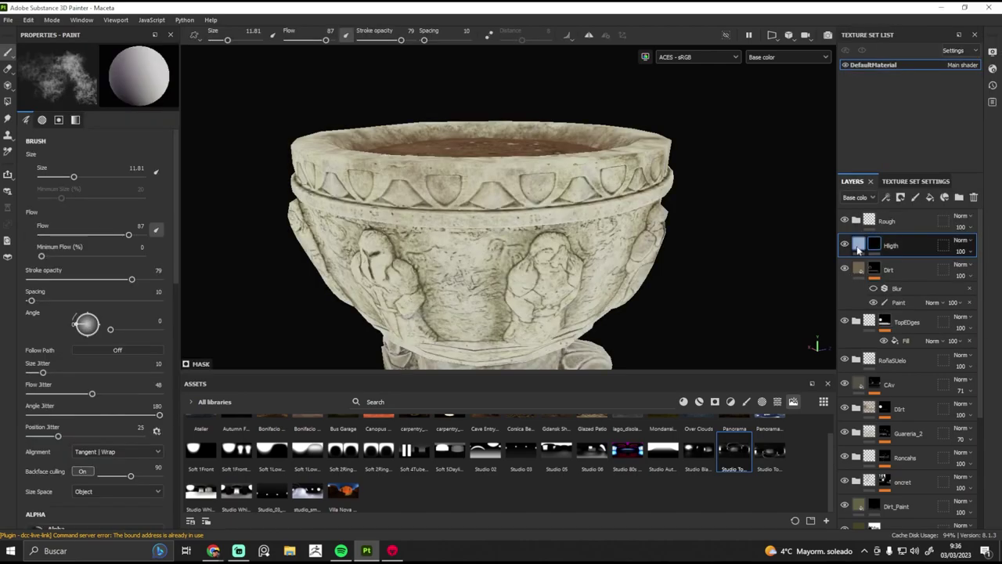
{"action": "key", "text": "f"}
{"action": "key", "text": "1"}
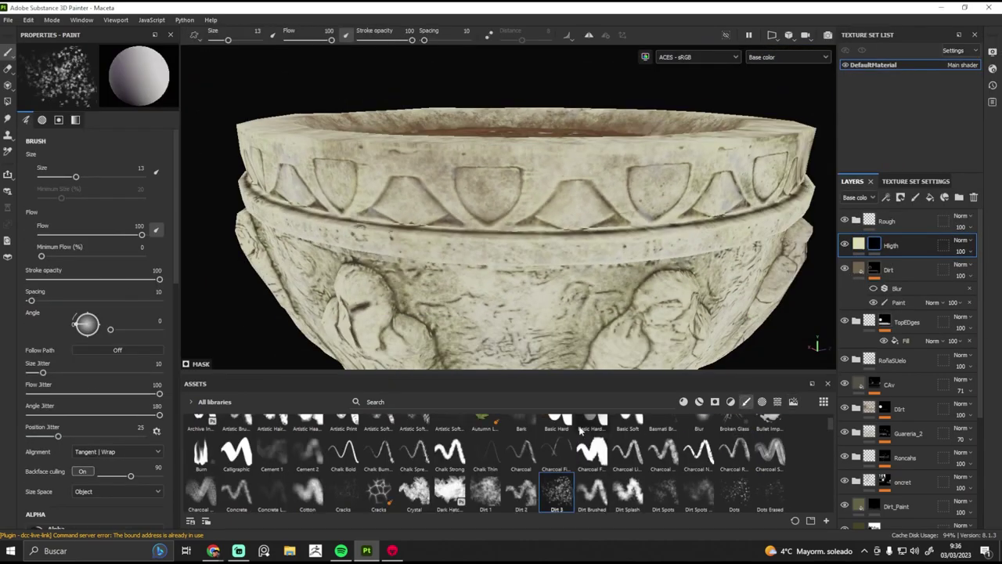
{"action": "right_click_drag", "start_coordinate": [597, 221], "coordinate": [565, 218], "text": "ctrl"}
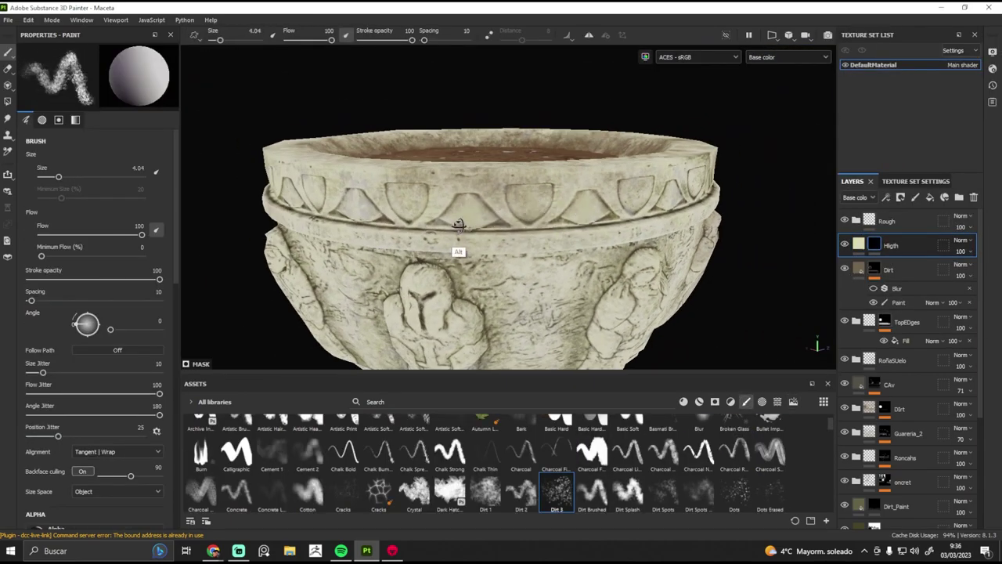
{"action": "left_click_drag", "start_coordinate": [458, 225], "coordinate": [632, 174], "text": "alt"}
{"action": "left_click_drag", "start_coordinate": [355, 210], "coordinate": [382, 178], "text": "alt"}
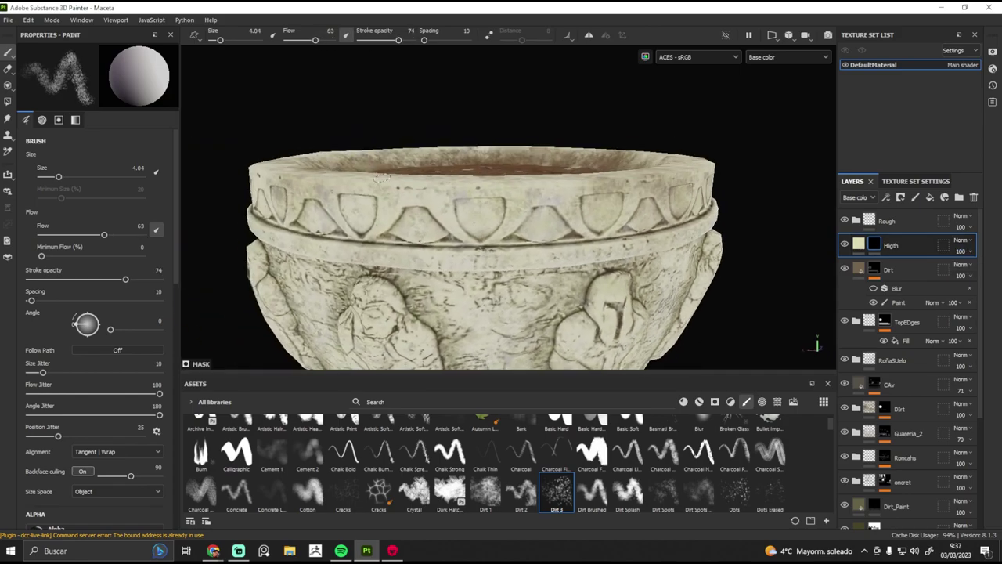
{"action": "mouse_move", "coordinate": [478, 258]}
{"action": "left_mouse_down", "text": "alt"}
{"action": "mouse_move", "coordinate": [353, 227]}
{"action": "mouse_move", "coordinate": [243, 227]}
{"action": "left_mouse_up", "text": "alt"}
- Add Fill layer 19 masked by BnW Spots 1 with planar projection
{"action": "left_click", "coordinate": [929, 196]}
{"action": "left_click", "coordinate": [110, 91]}
{"action": "left_click", "coordinate": [102, 109]}
- Add a Paint effect to Fill layer 19's mask and name a new folder Colors
{"action": "left_click_drag", "start_coordinate": [353, 195], "coordinate": [352, 258], "text": "alt"}
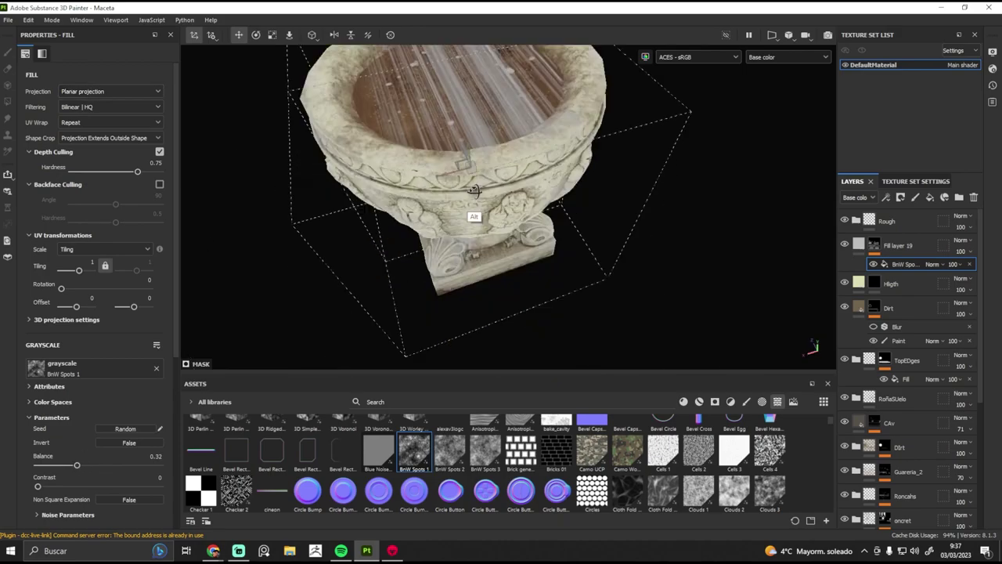
{"action": "right_click", "coordinate": [881, 429]}
{"action": "left_click", "coordinate": [877, 347]}
{"action": "key", "text": "4"}
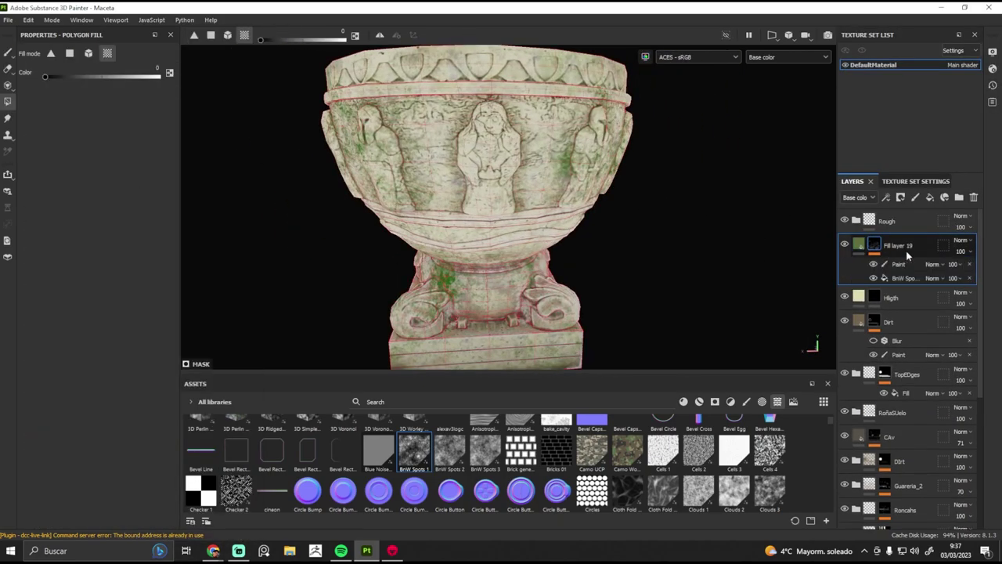
{"action": "type", "text": "Colors"}
{"action": "key", "text": "Return"}
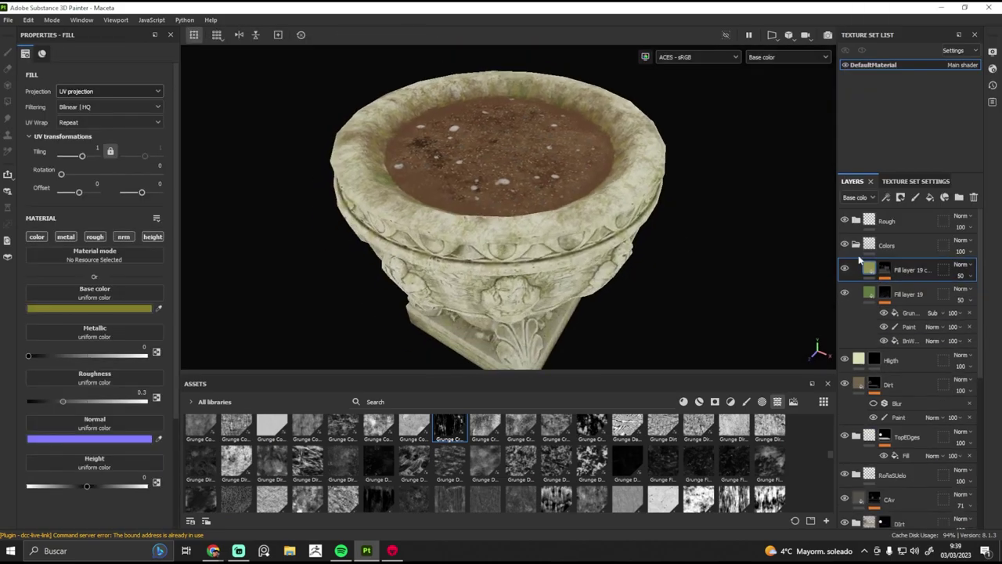
- Open the base colour picker and review the pot and its figures from several angles
{"action": "left_click", "coordinate": [117, 307]}
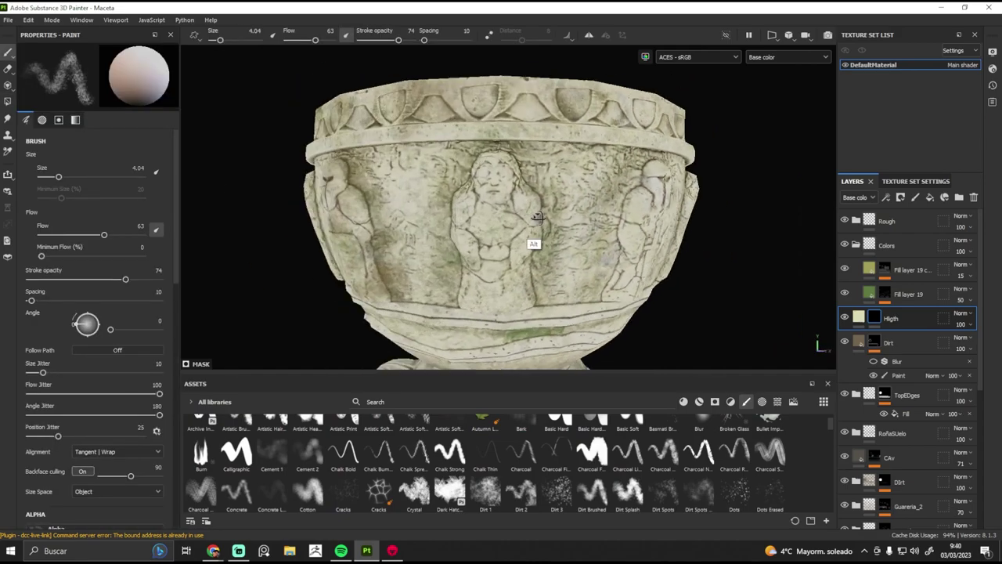
{"action": "left_click_drag", "start_coordinate": [395, 129], "coordinate": [451, 167], "text": "alt"}
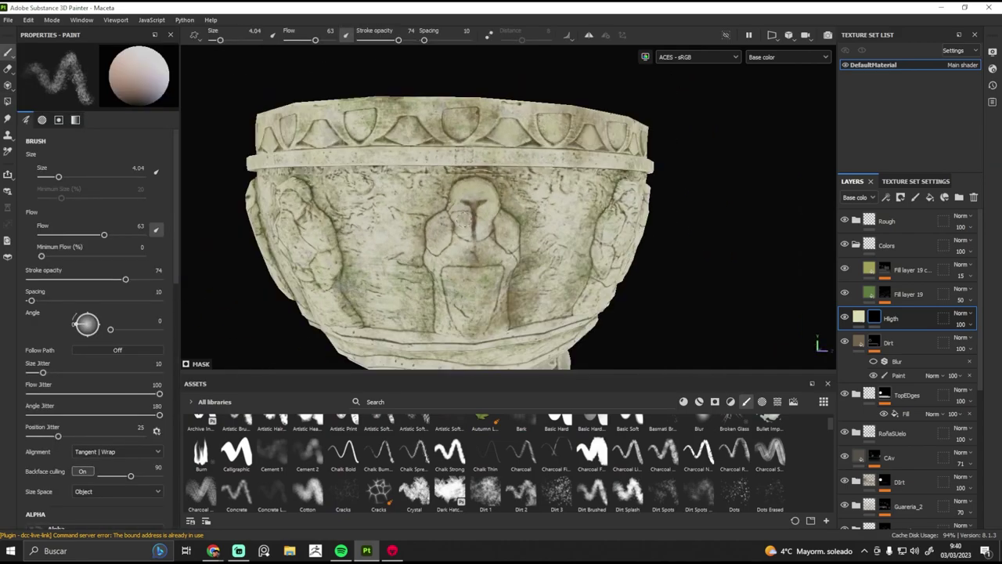
{"action": "left_click_drag", "start_coordinate": [384, 200], "coordinate": [368, 200], "text": "alt"}
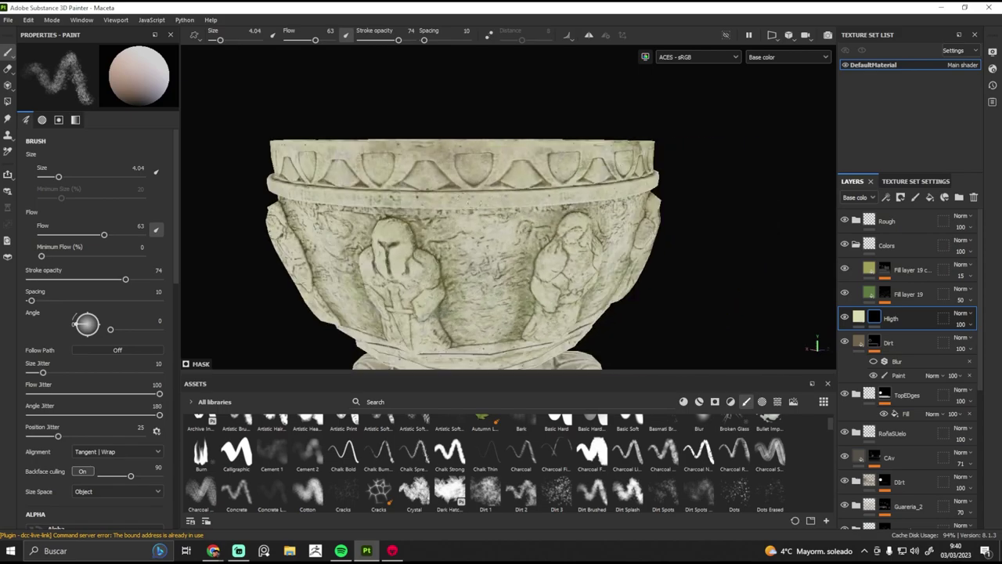
{"action": "mouse_move", "coordinate": [369, 163]}
{"action": "left_mouse_down", "text": "alt"}
{"action": "mouse_move", "coordinate": [619, 233]}
{"action": "mouse_move", "coordinate": [405, 228]}
{"action": "mouse_move", "coordinate": [423, 235]}
{"action": "mouse_move", "coordinate": [454, 217]}
{"action": "left_mouse_up", "text": "alt"}
{"action": "mouse_move", "coordinate": [335, 195]}
{"action": "left_mouse_down", "text": "alt"}
{"action": "mouse_move", "coordinate": [383, 327]}
{"action": "mouse_move", "coordinate": [349, 239]}
{"action": "mouse_move", "coordinate": [344, 198]}
{"action": "mouse_move", "coordinate": [437, 159]}
{"action": "left_mouse_up", "text": "alt"}
- Subtract BnW Spots 1 from the Higth mask at tiling 7.15 and balance 0.67
{"action": "left_click", "coordinate": [858, 317]}
{"action": "left_click", "coordinate": [72, 308]}
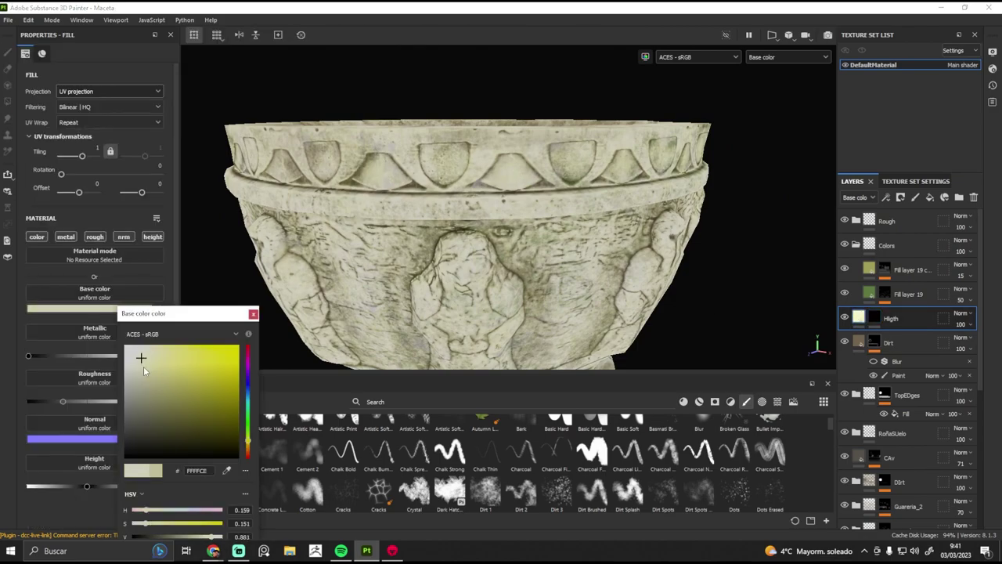
{"action": "scroll", "coordinate": [606, 265], "scroll_direction": "down", "scroll_amount": 5}
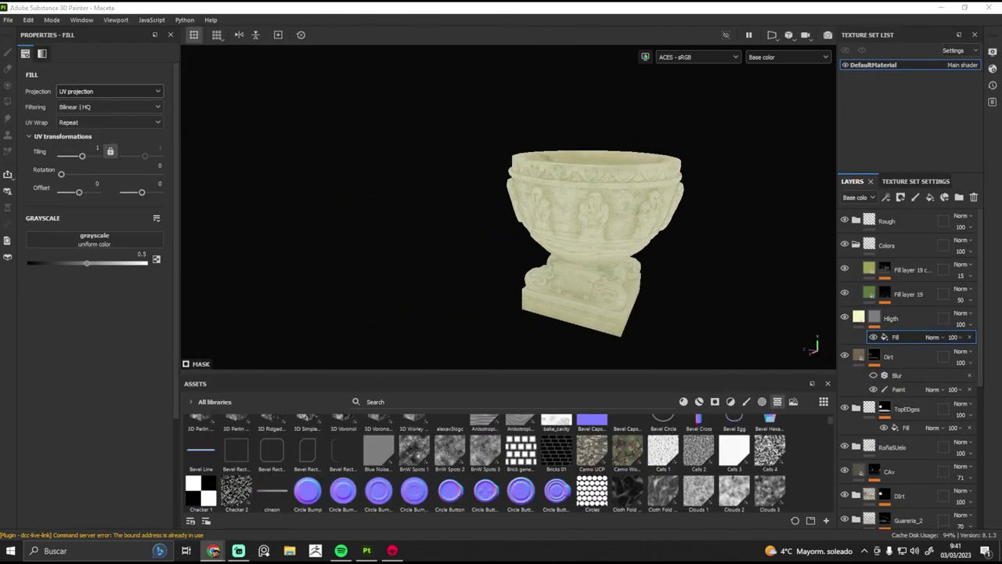
{"action": "left_click_drag", "start_coordinate": [414, 450], "coordinate": [36, 241]}
{"action": "left_click_drag", "start_coordinate": [81, 156], "coordinate": [86, 157]}
{"action": "left_click_drag", "start_coordinate": [99, 338], "coordinate": [119, 339]}
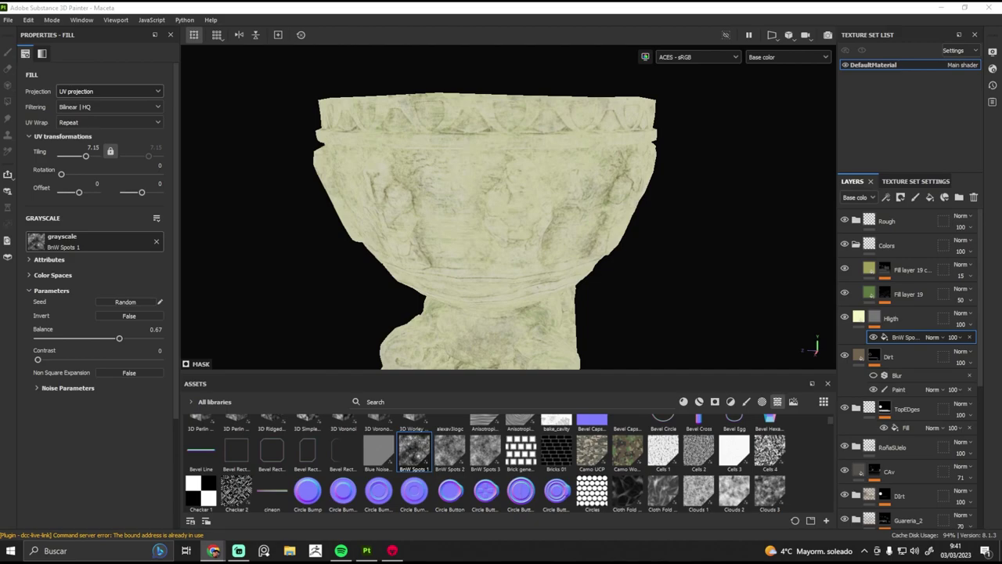
{"action": "left_click", "coordinate": [874, 317]}
{"action": "left_click", "coordinate": [932, 337]}
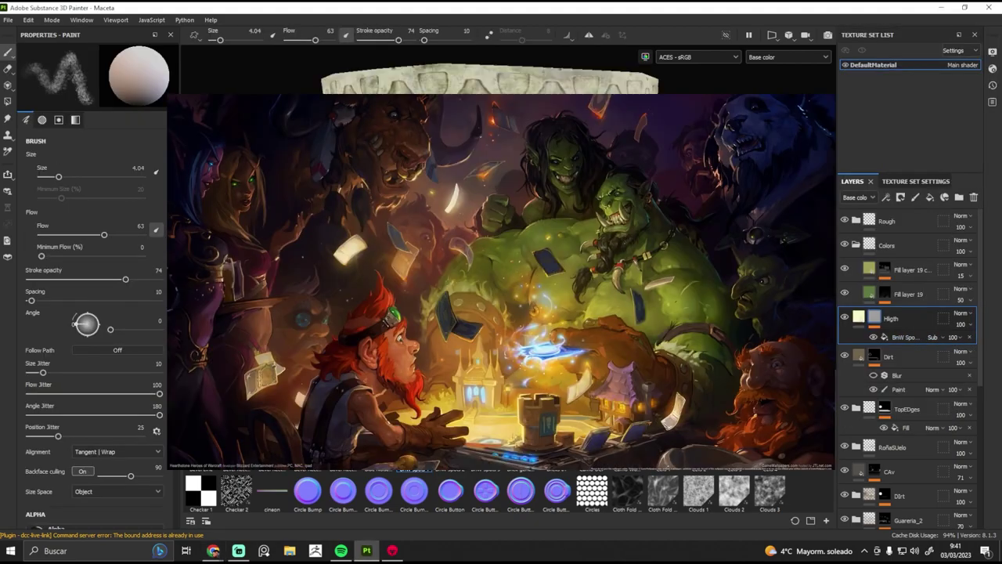
- Select the Higth mask's BnW Spots fill, then switch to Marmoset Toolbag's Maceta scene
{"action": "left_click", "coordinate": [965, 178]}
{"action": "left_click", "coordinate": [900, 337]}
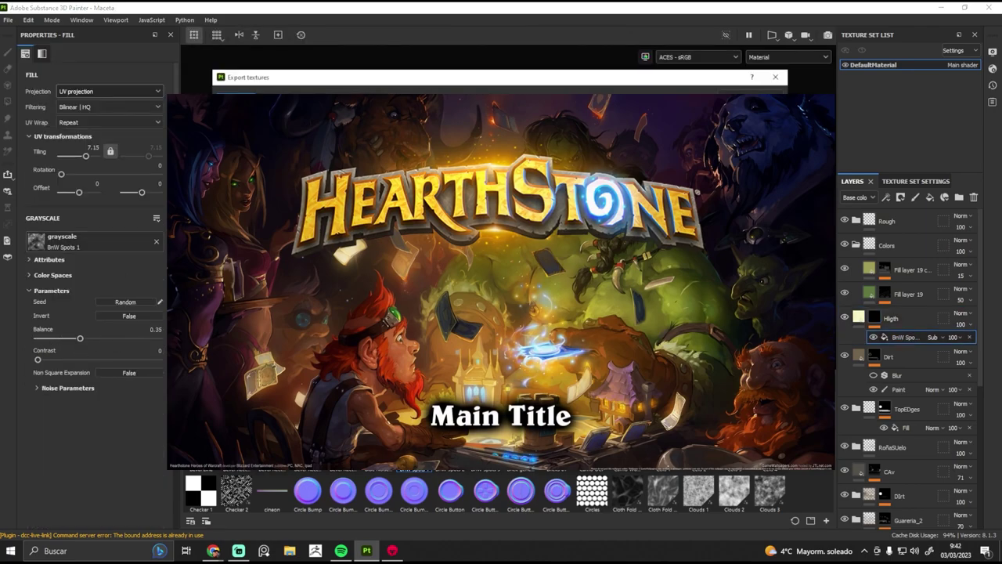
{"action": "key", "text": "alt+Tab"}
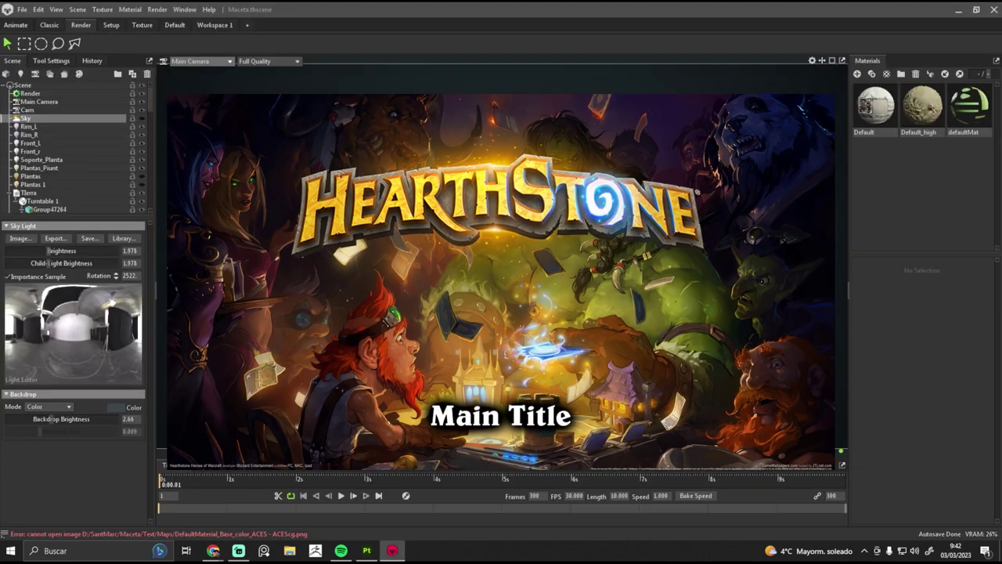